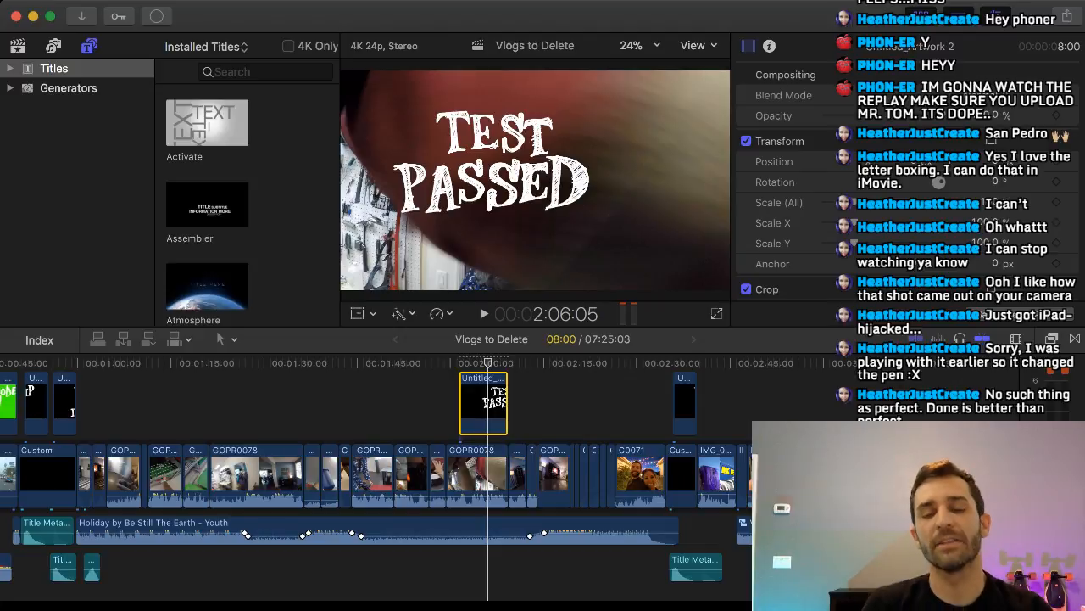
Scale the TEST PASSED artwork to about 119.5%, recentre it in the frame and rotate it to about -2.5°.
key(super+Tab)
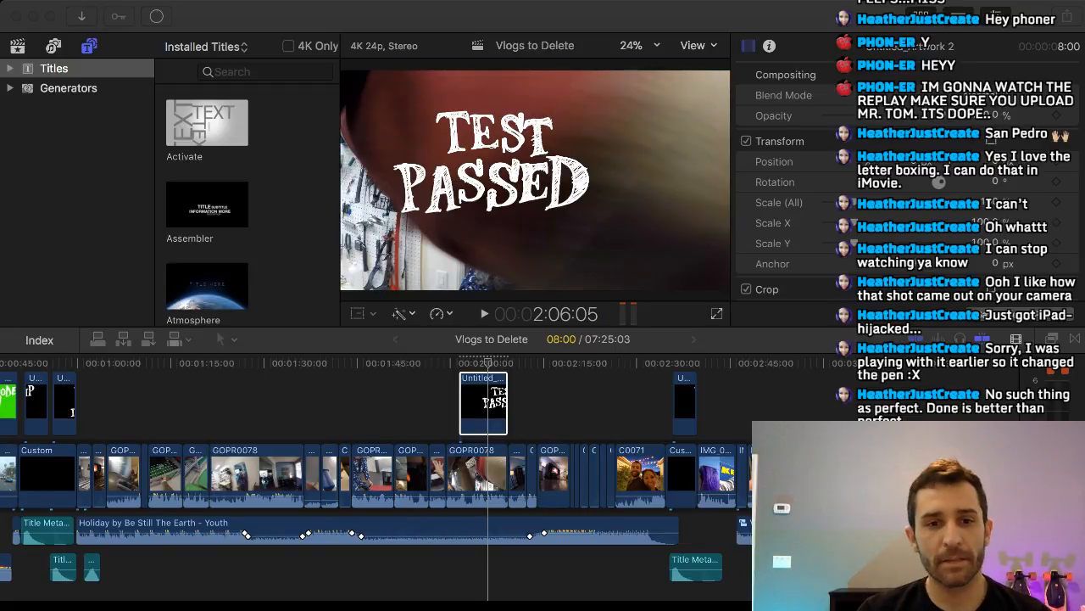
click(526, 407)
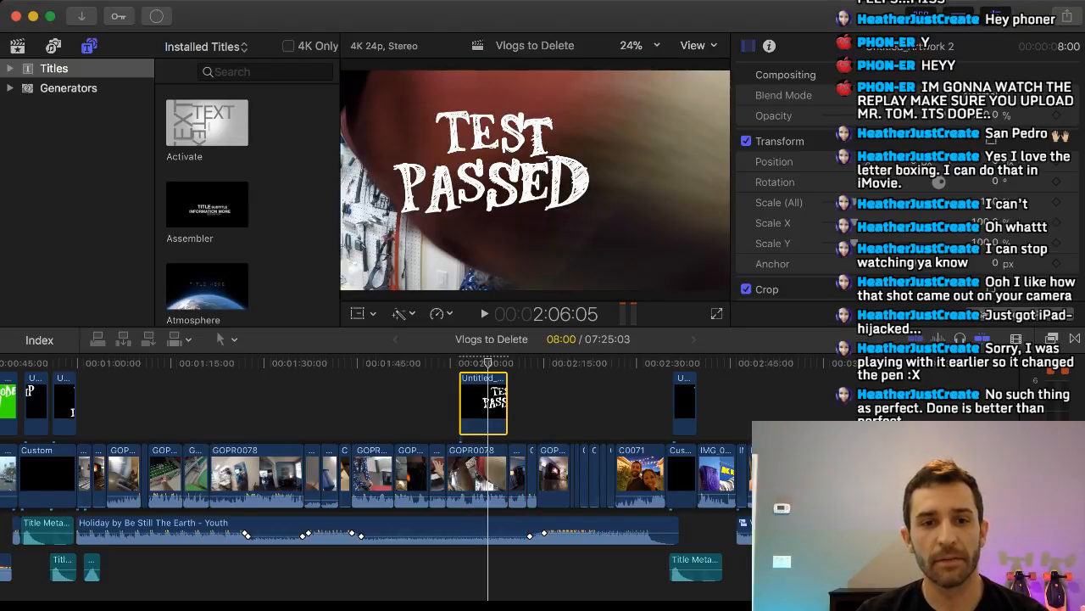
key(shift+t)
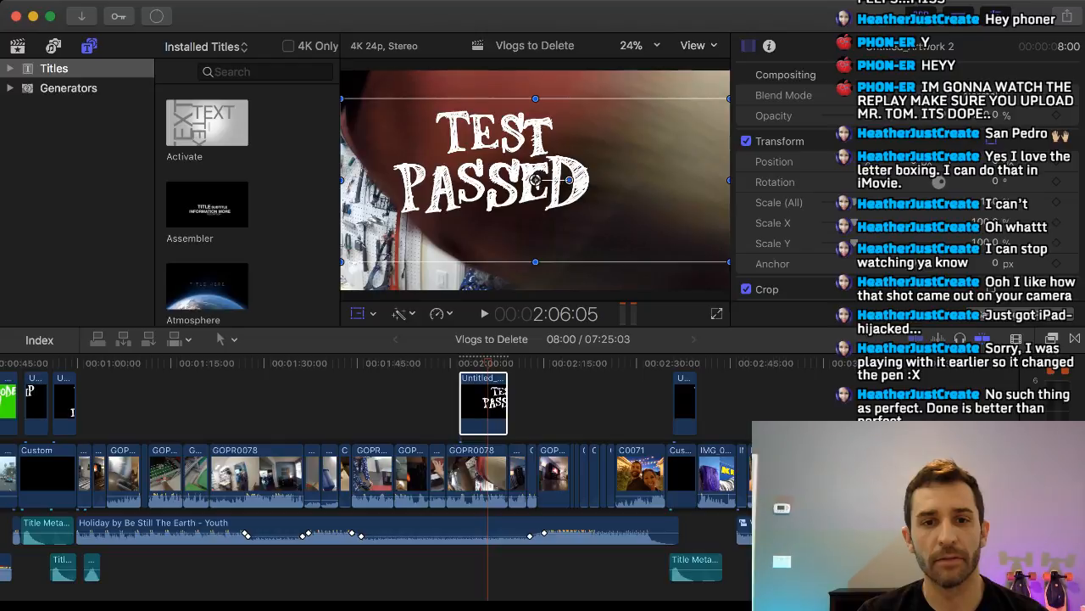
drag(342, 261, 308, 277)
drag(492, 178, 539, 193)
drag(617, 195, 616, 197)
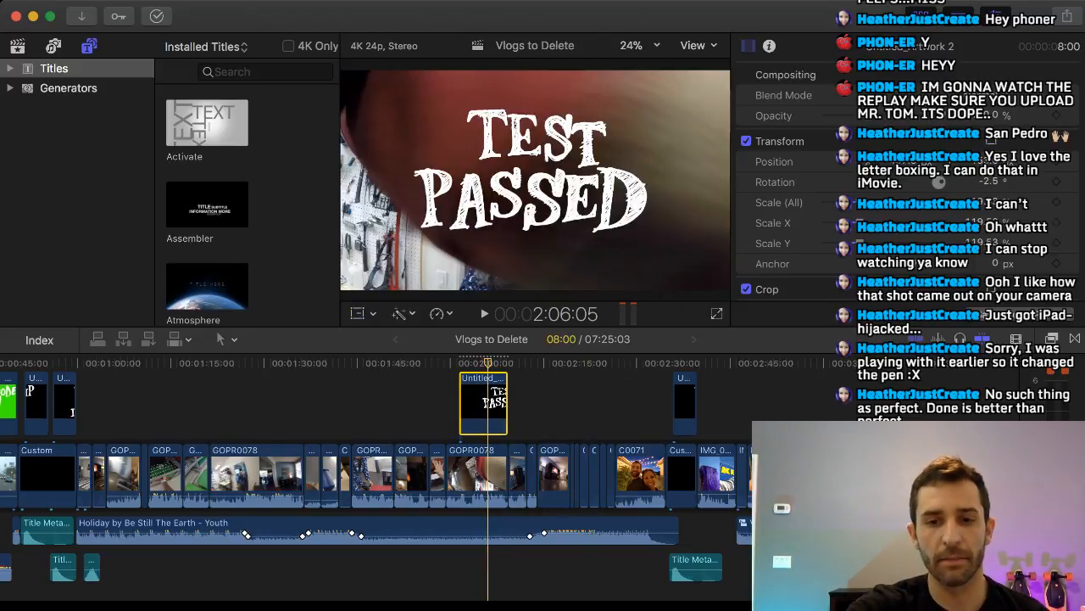
Shift the TEST PASSED clip toward C0071 and extend the start of the following black Custom title by about six seconds.
drag(483, 406, 600, 405)
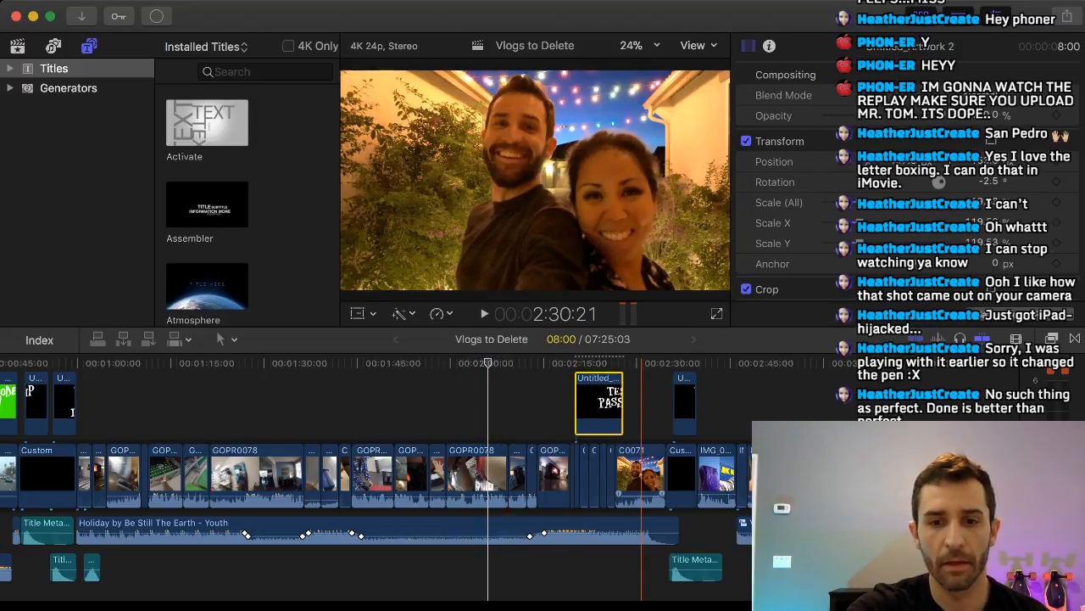
click(642, 405)
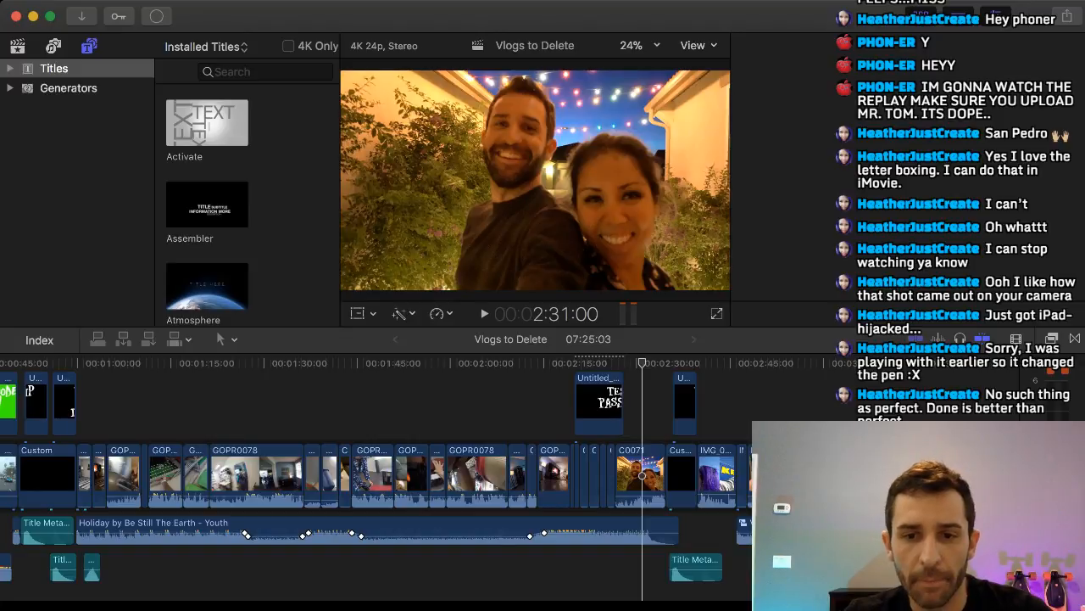
key(super+equal)
key(super+equal)
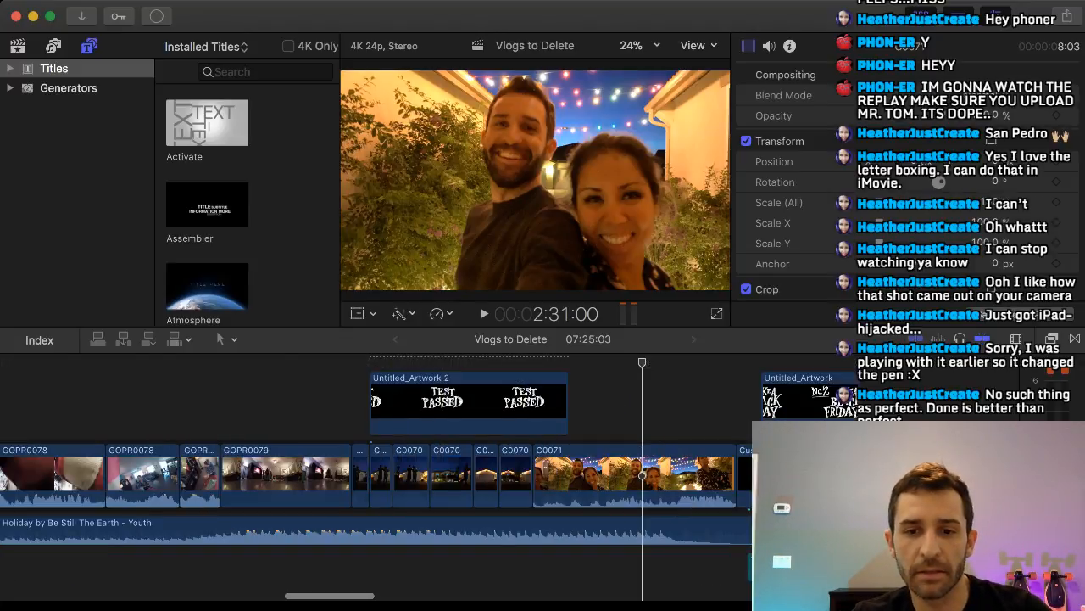
drag(736, 475, 589, 475)
click(519, 560)
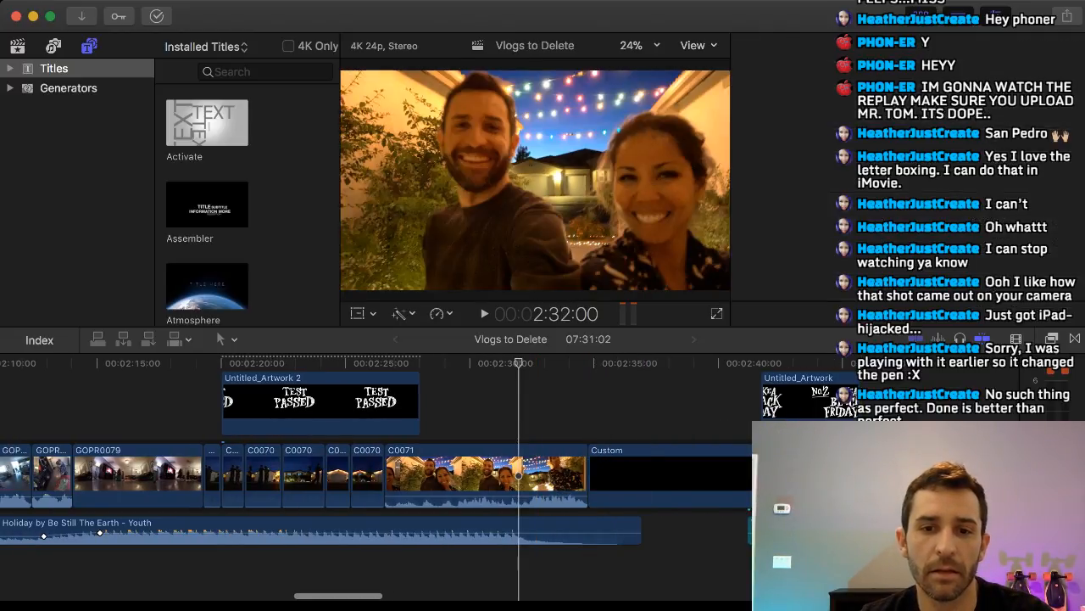
key(space)
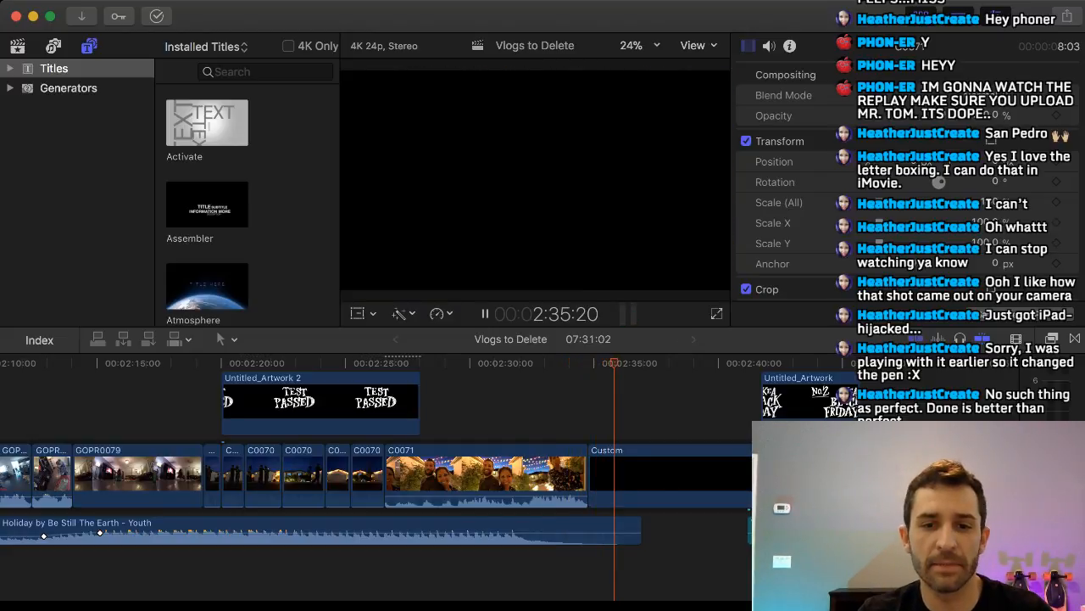
key(space)
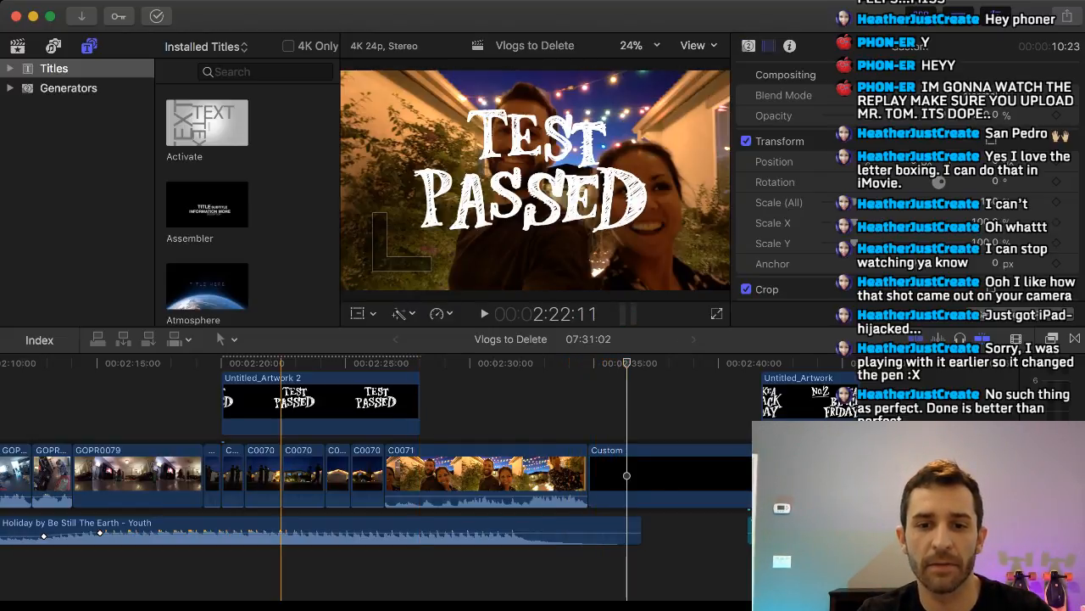
Move the TEST PASSED clip over the black Custom title after C0071 and trim its end to a 02:23 duration.
drag(332, 407, 748, 407)
key(Up)
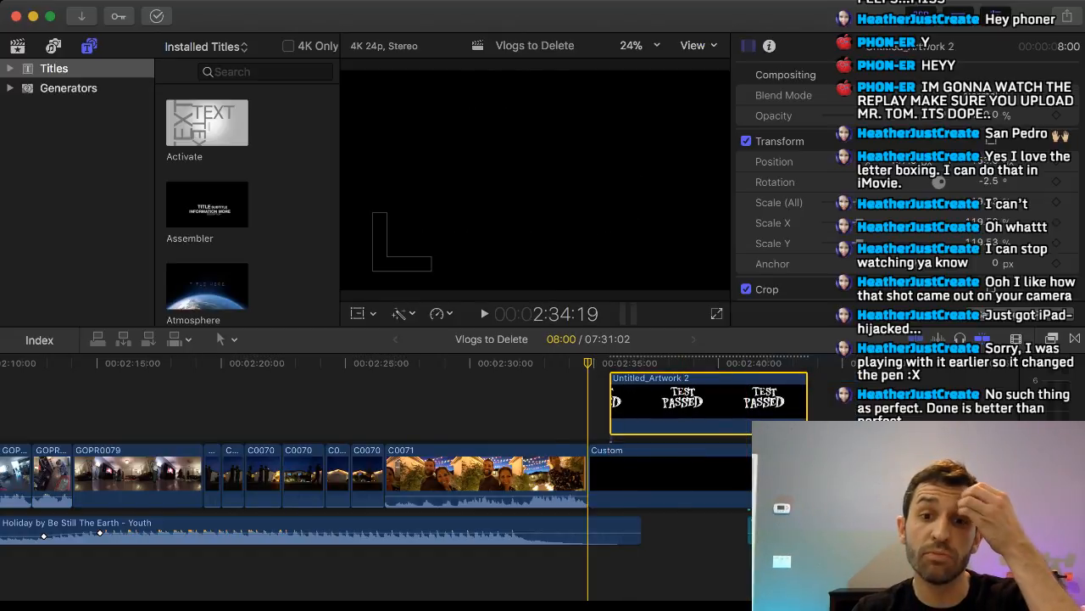
key(space)
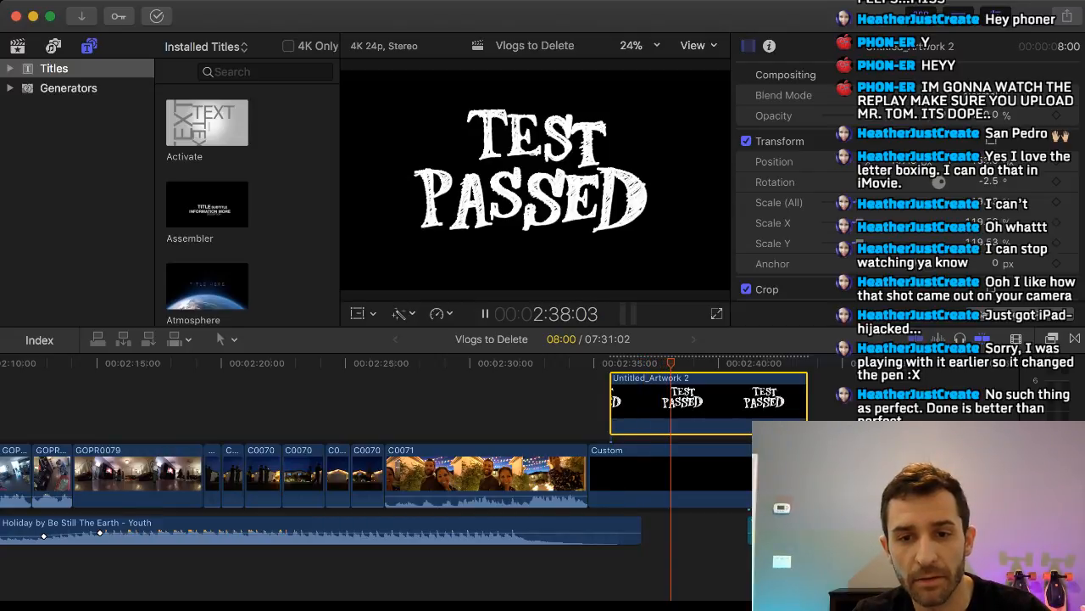
key(space)
scroll(774, 475, right, 1)
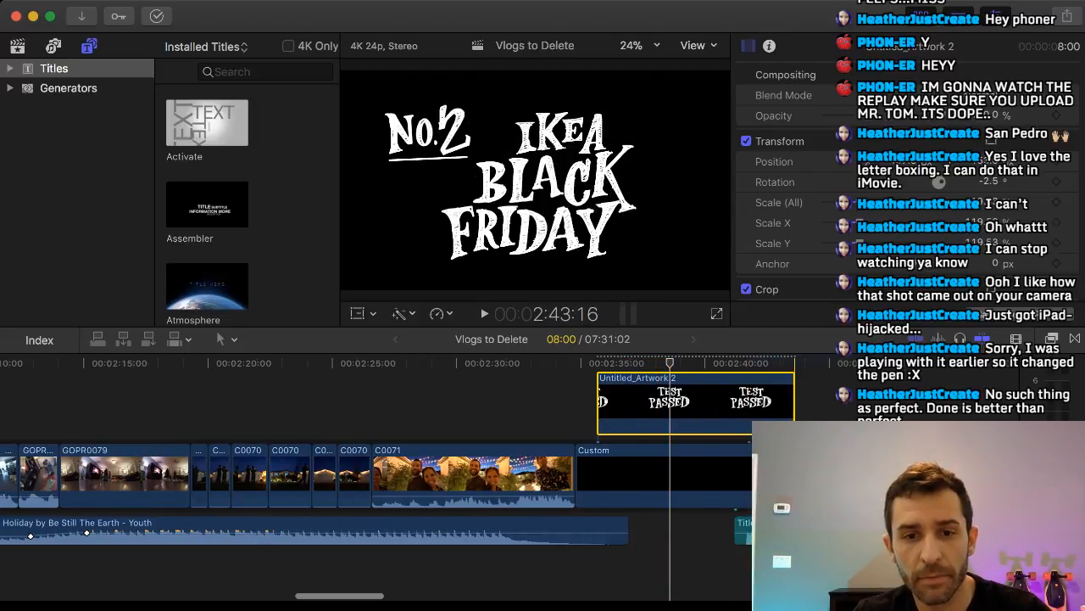
drag(795, 402, 669, 403)
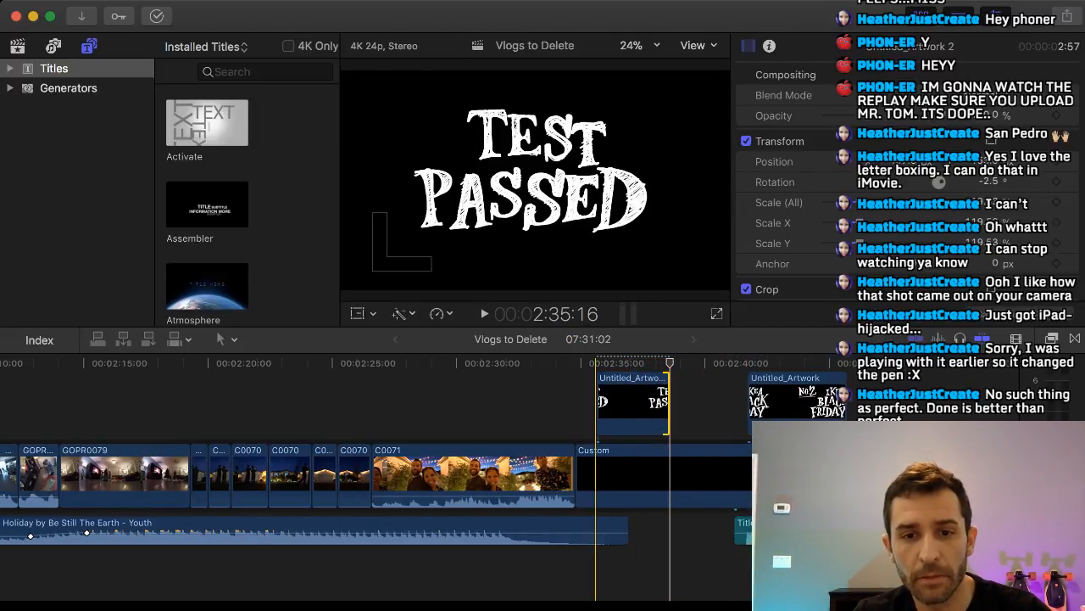
Shift the TEST PASSED clip about two seconds later on the Custom title, trim the Custom title's start to 08:23 and play back the transition.
mouse_move(574, 475)
mouse_down()
mouse_move(598, 475)
mouse_move(588, 475)
mouse_up()
drag(619, 403, 670, 402)
drag(574, 475, 622, 475)
click(572, 475)
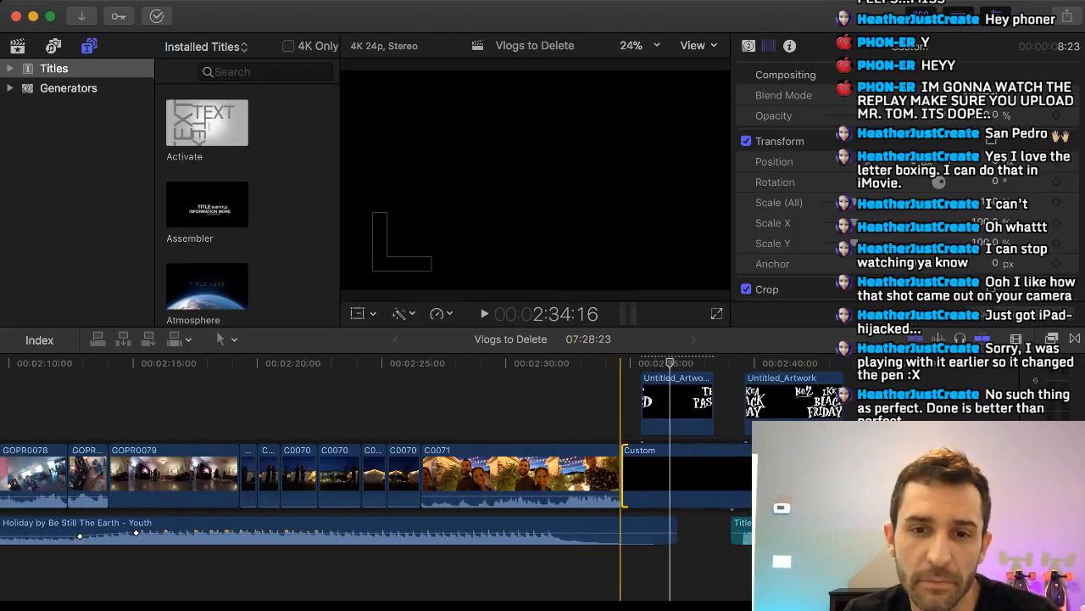
key(space)
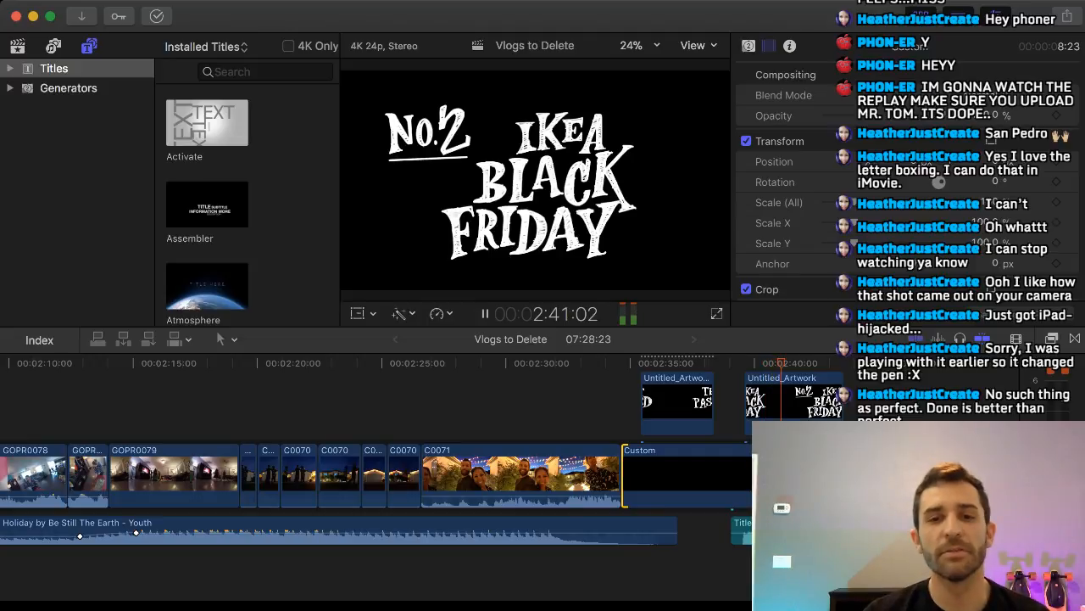
key(space)
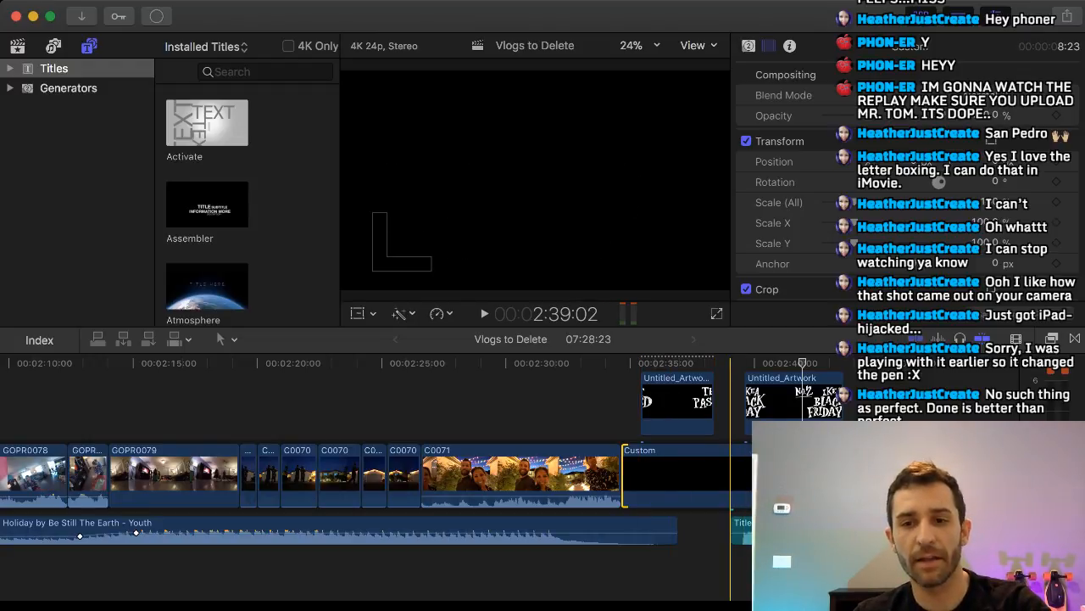
click(730, 363)
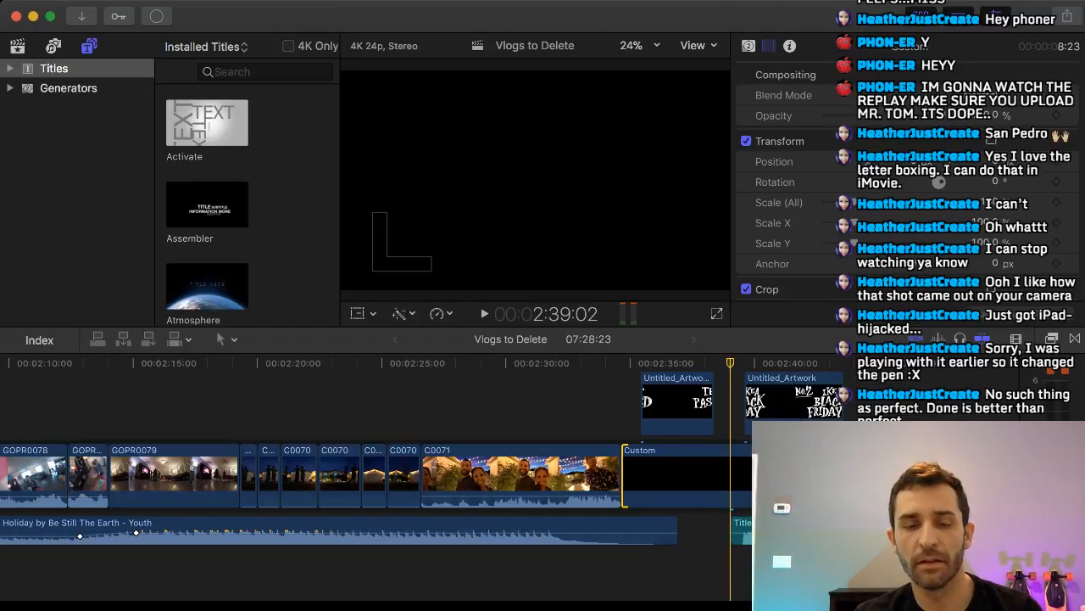
key(space)
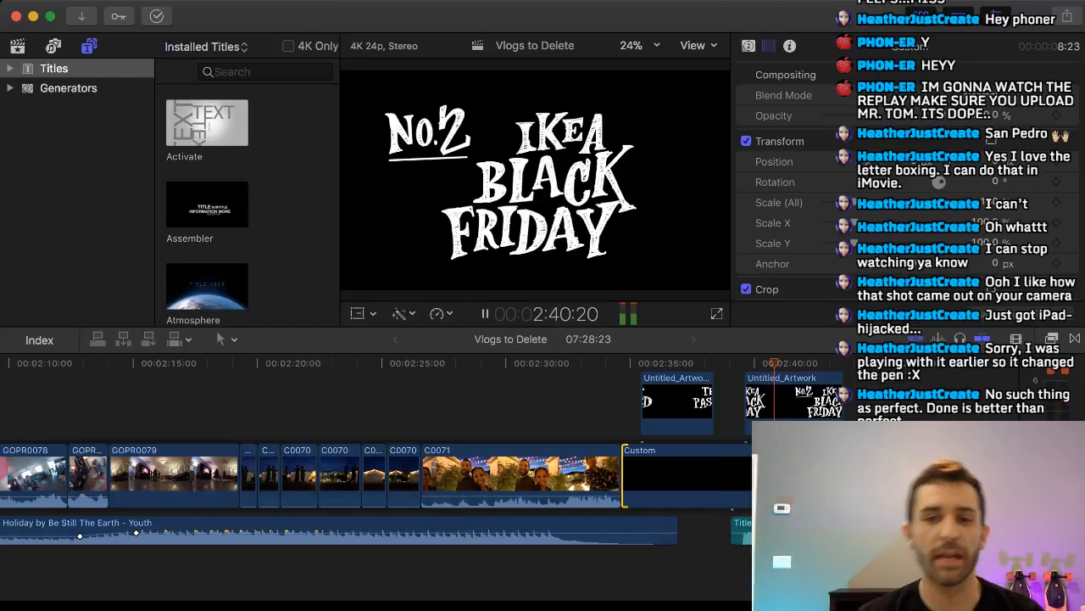
key(space)
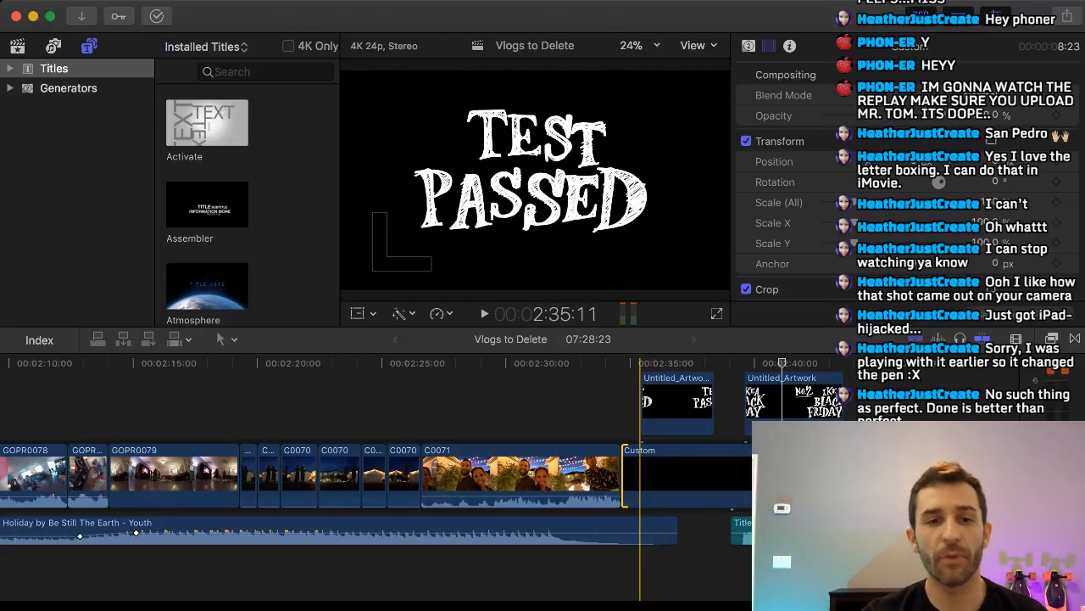
Nudge the TEST PASSED artwork slightly down and to the right in the frame with the Transform tool.
click(640, 363)
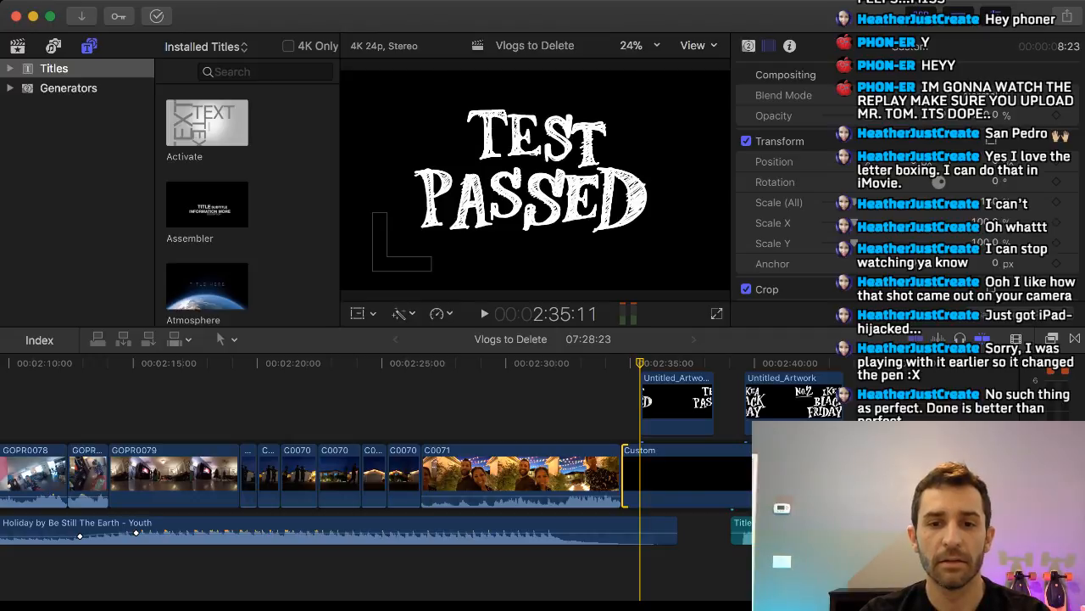
key(shift+t)
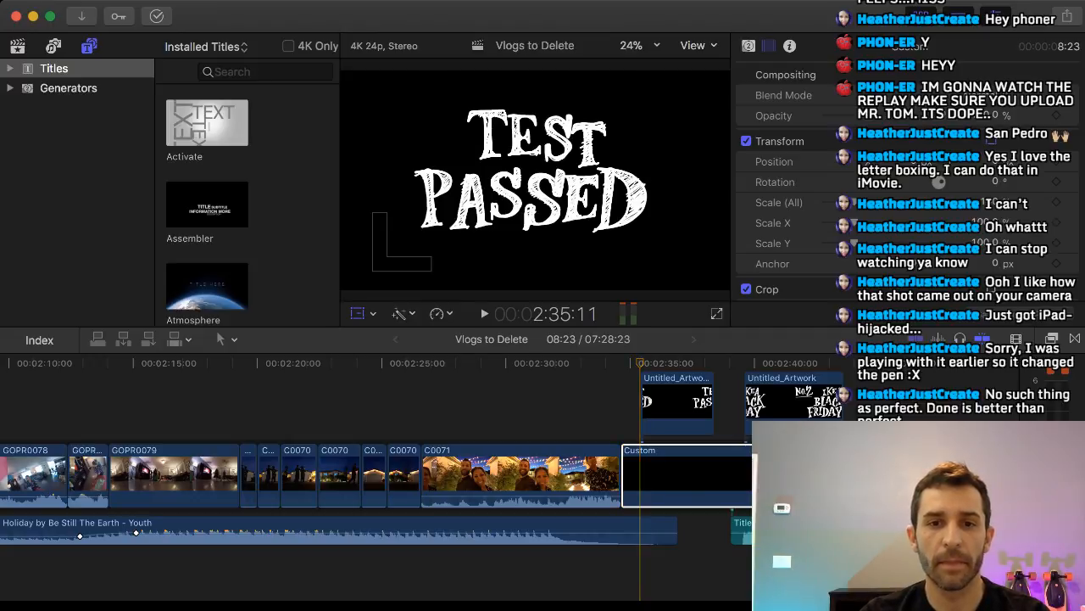
click(678, 404)
drag(584, 196, 585, 201)
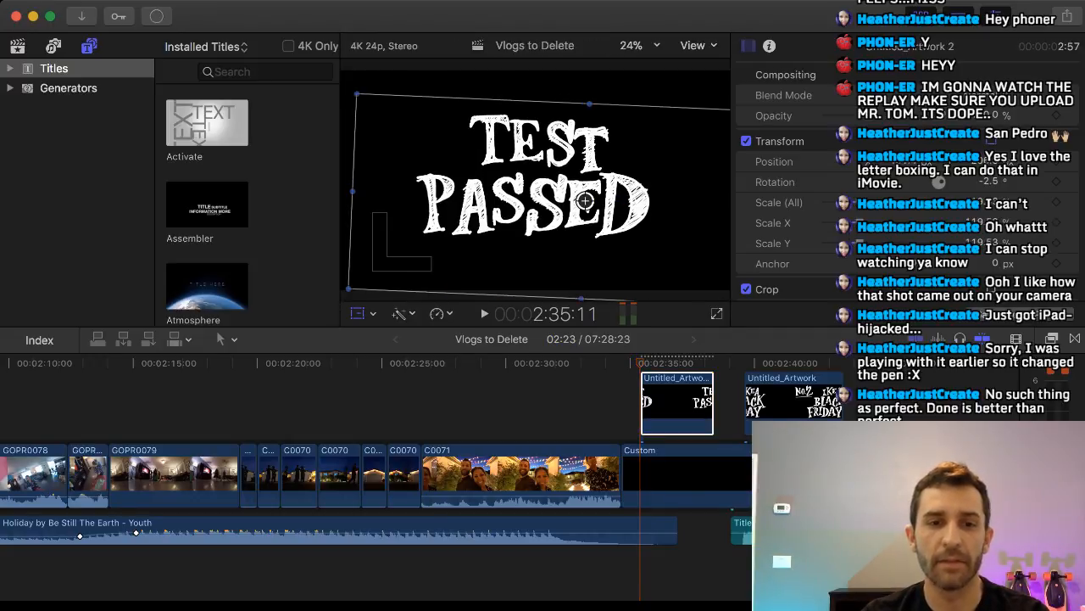
key(shift+t)
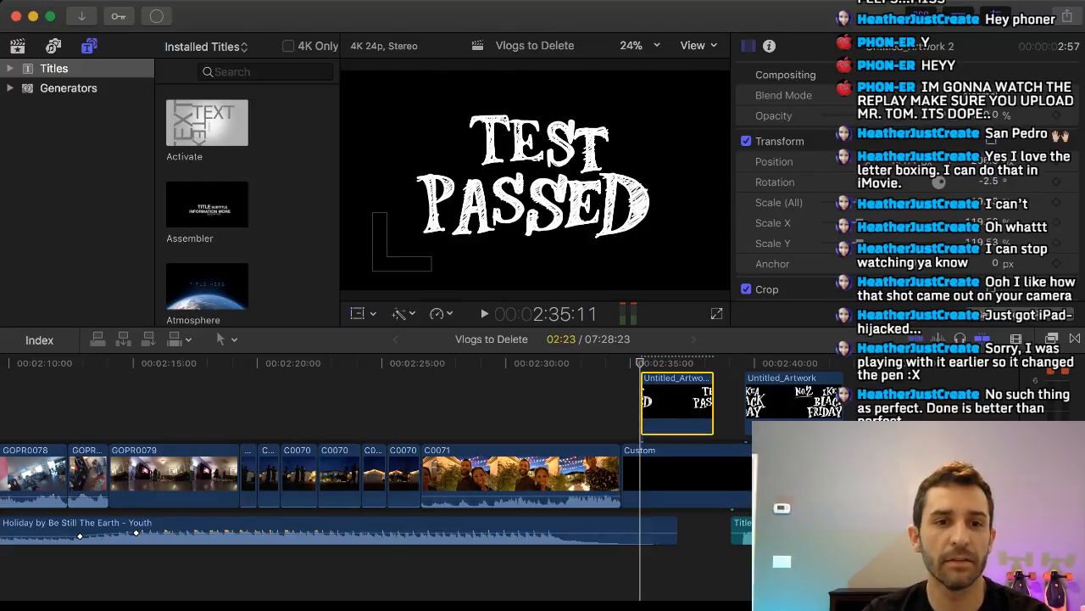
Open the Sound Effects library and search it for "bell".
click(53, 45)
click(75, 127)
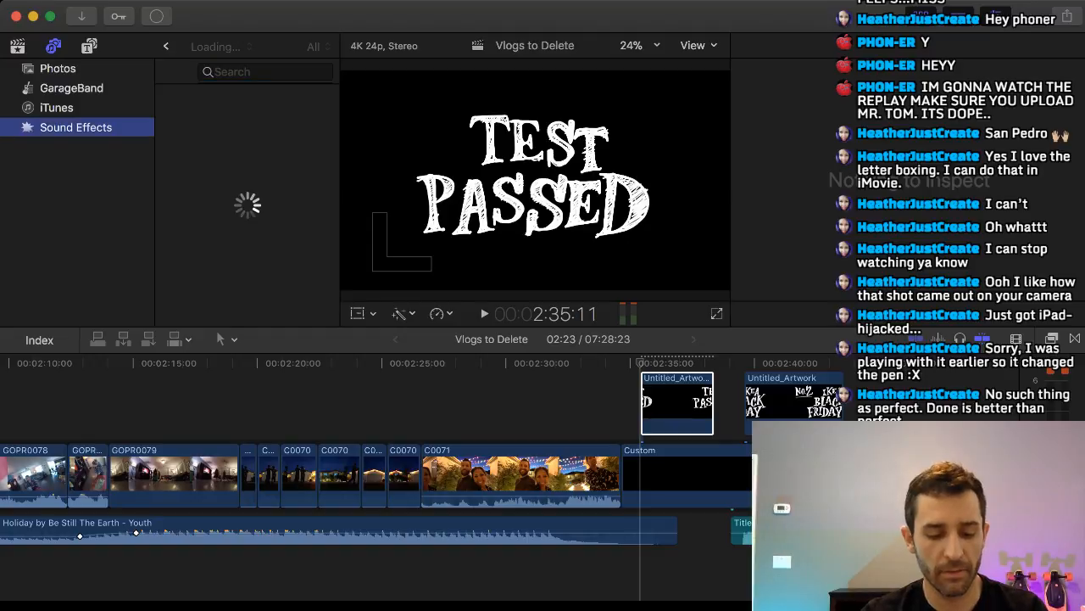
click(266, 72)
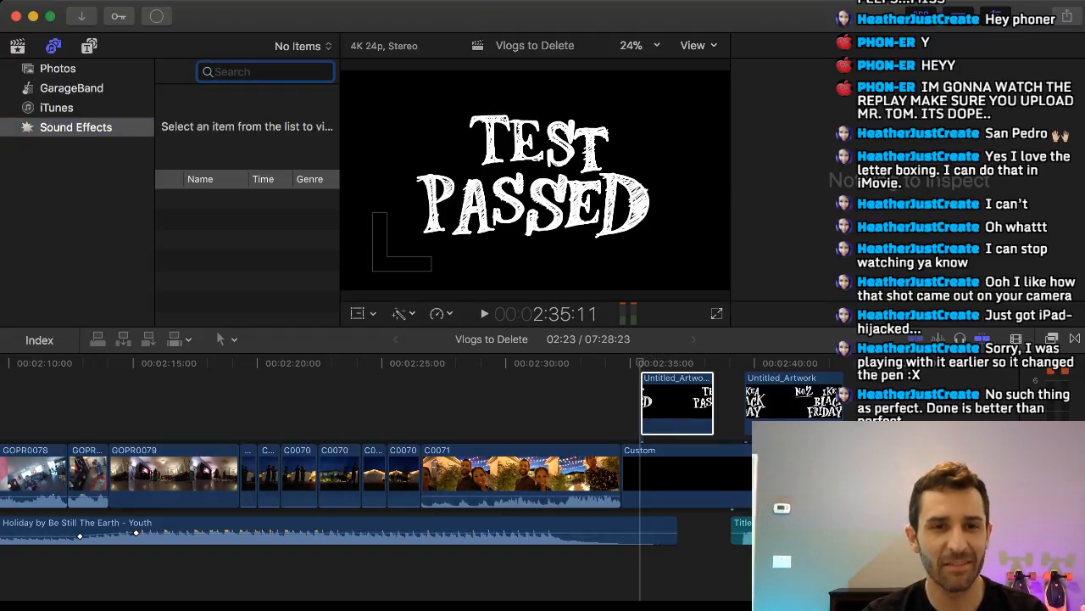
text(bell)
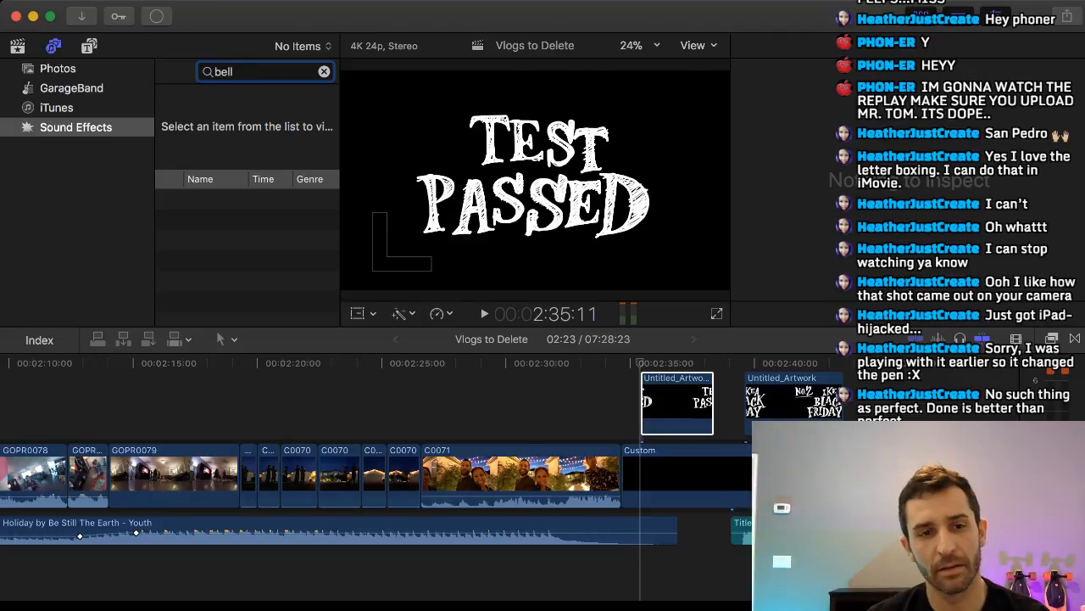
key(super+a)
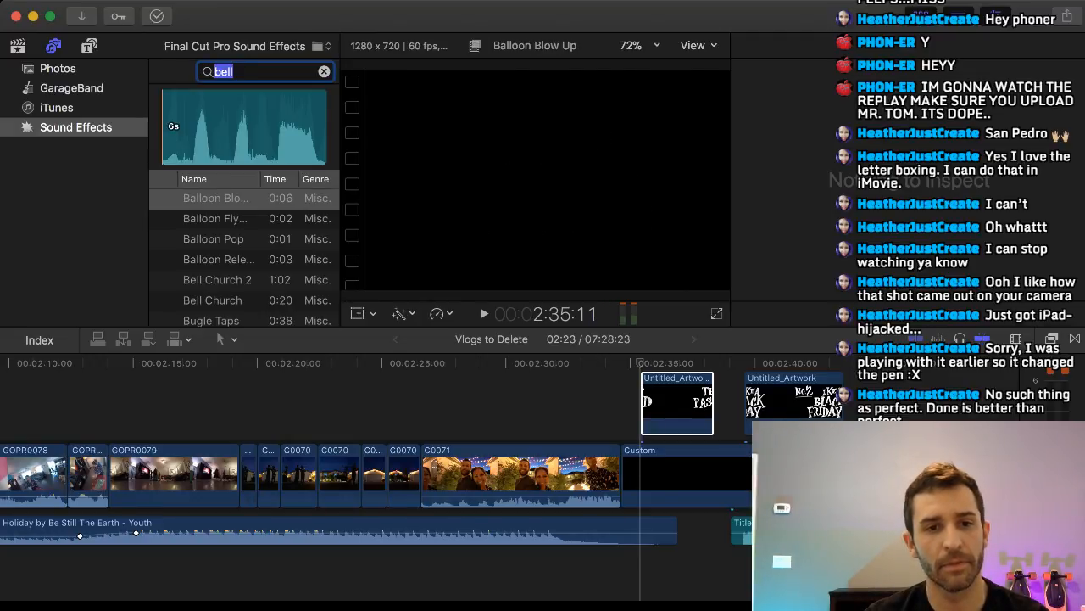
Browse the sound effects list and apply the "bell" search to filter it.
scroll(164, 280, down, 5)
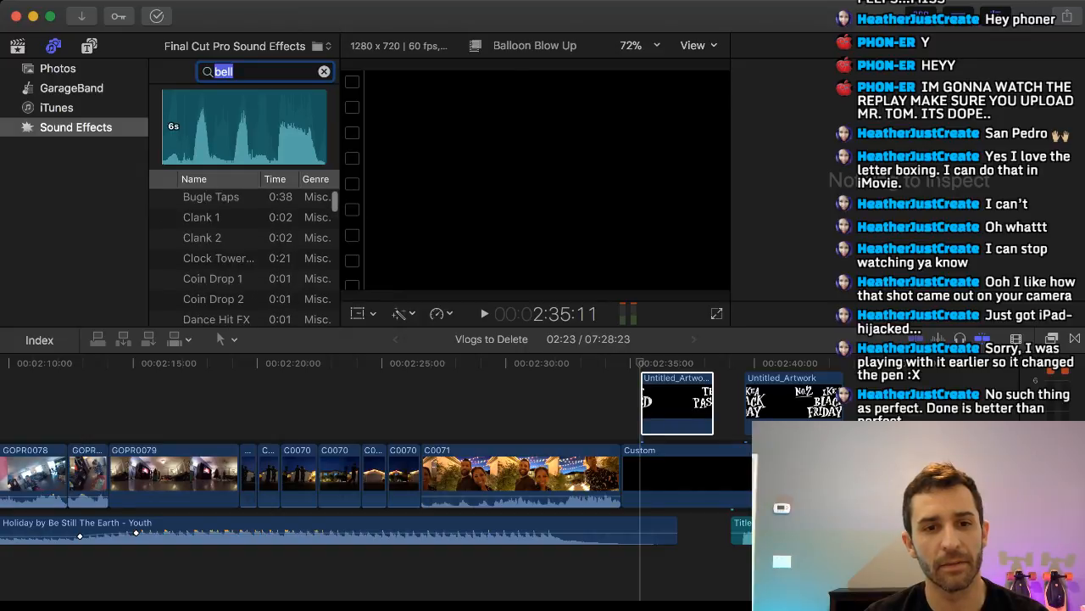
scroll(164, 278, down, 8)
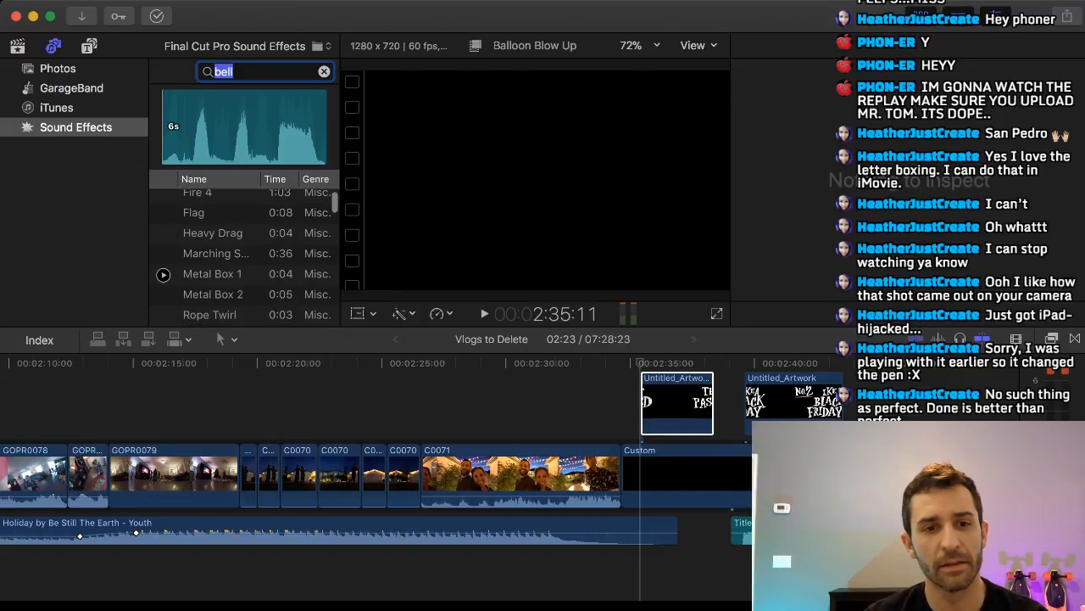
scroll(163, 274, down, 8)
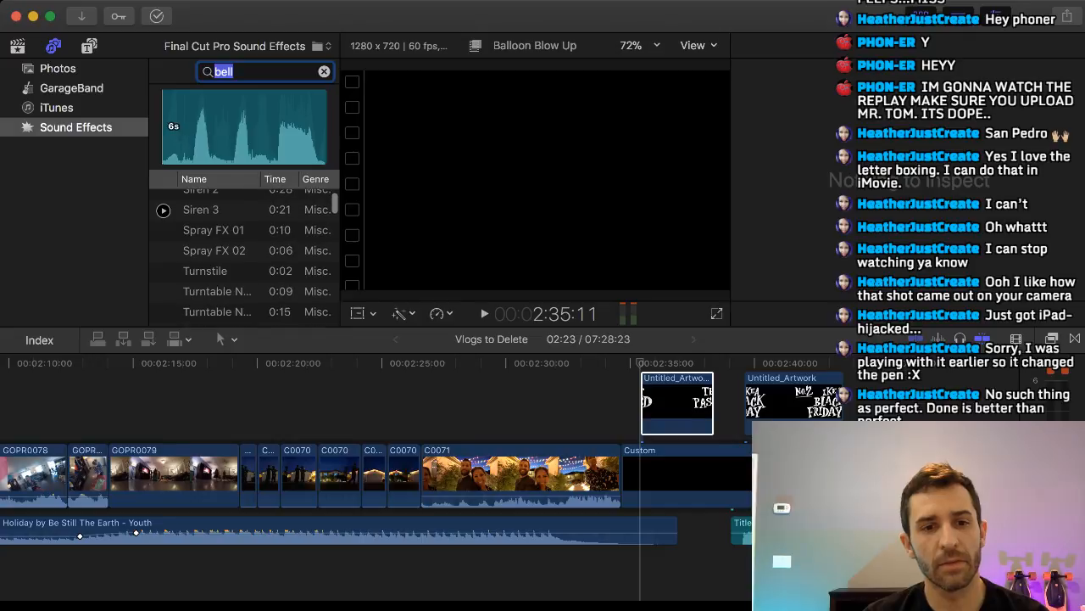
scroll(164, 277, down, 10)
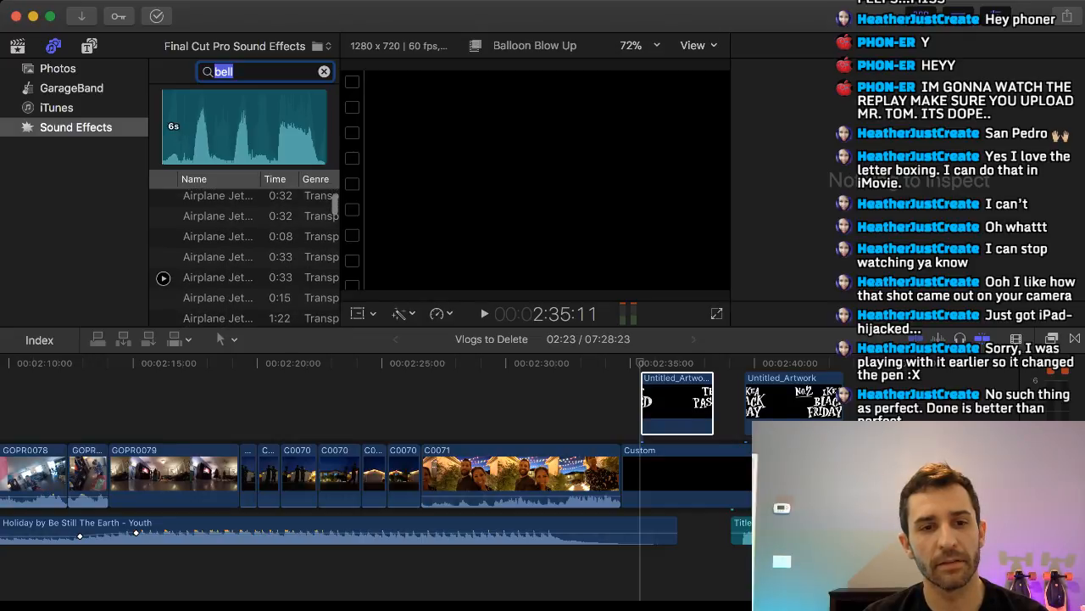
scroll(164, 278, down, 8)
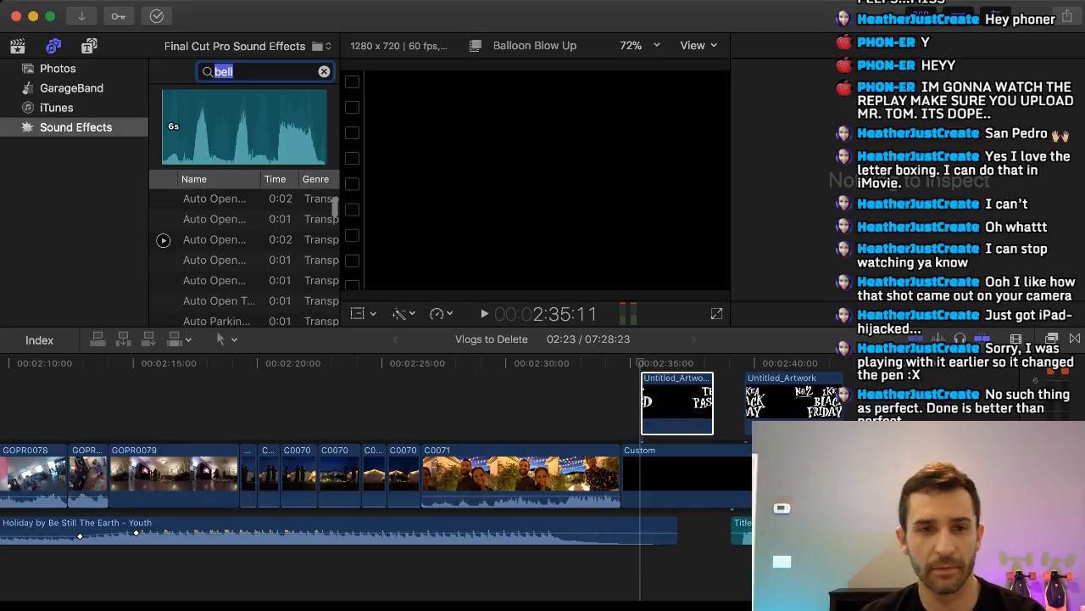
scroll(164, 239, down, 3)
click(234, 72)
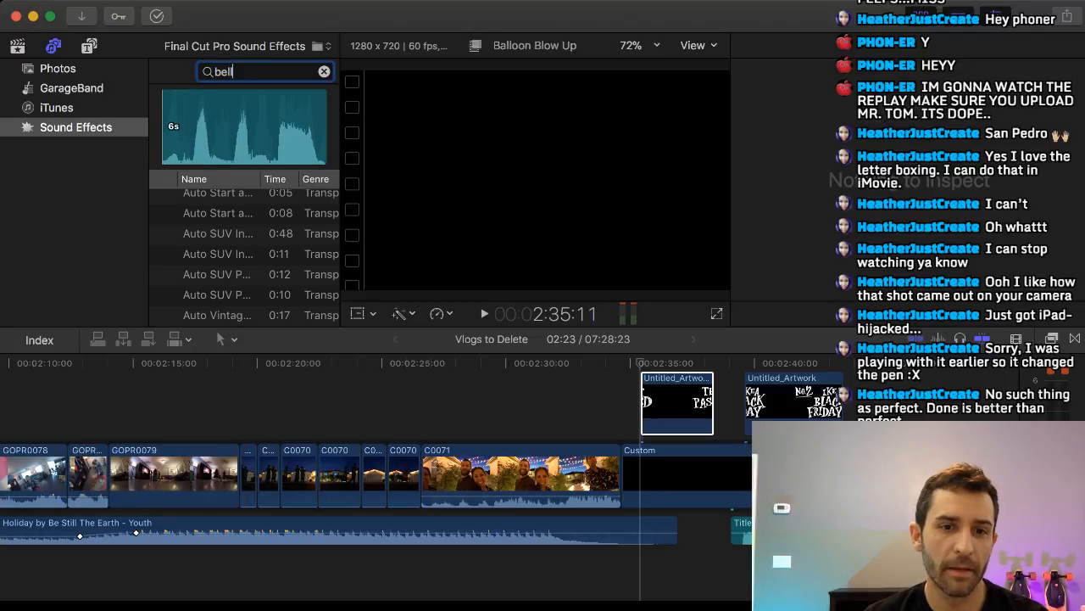
key(Return)
Preview the Bell Small sound effect and connect it below the Custom title at the start of the TEST PASSED clip.
scroll(164, 212, down, 5)
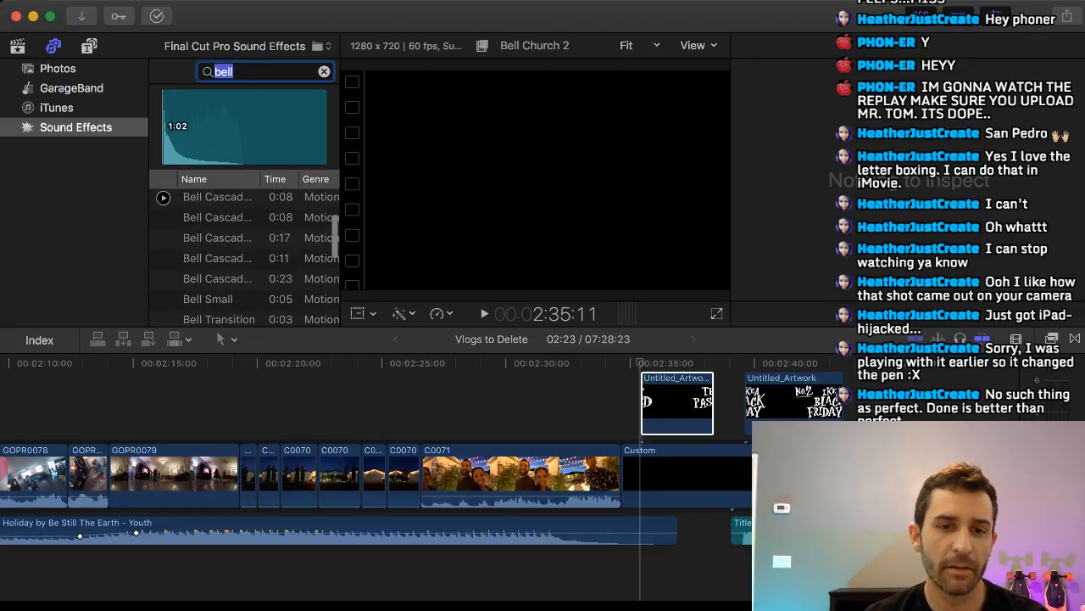
scroll(164, 198, down, 2)
click(164, 264)
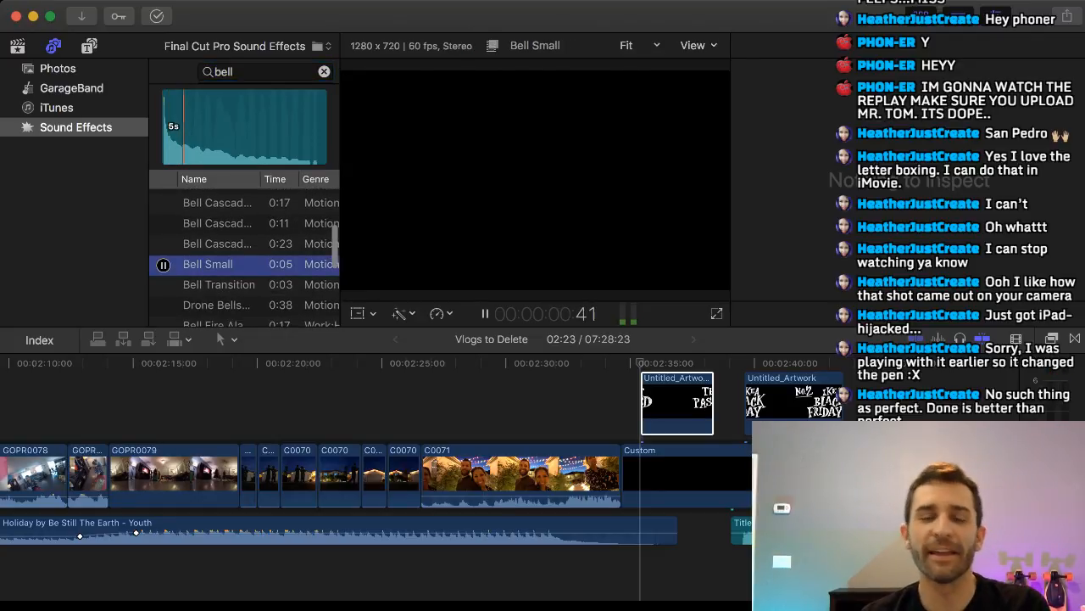
click(164, 264)
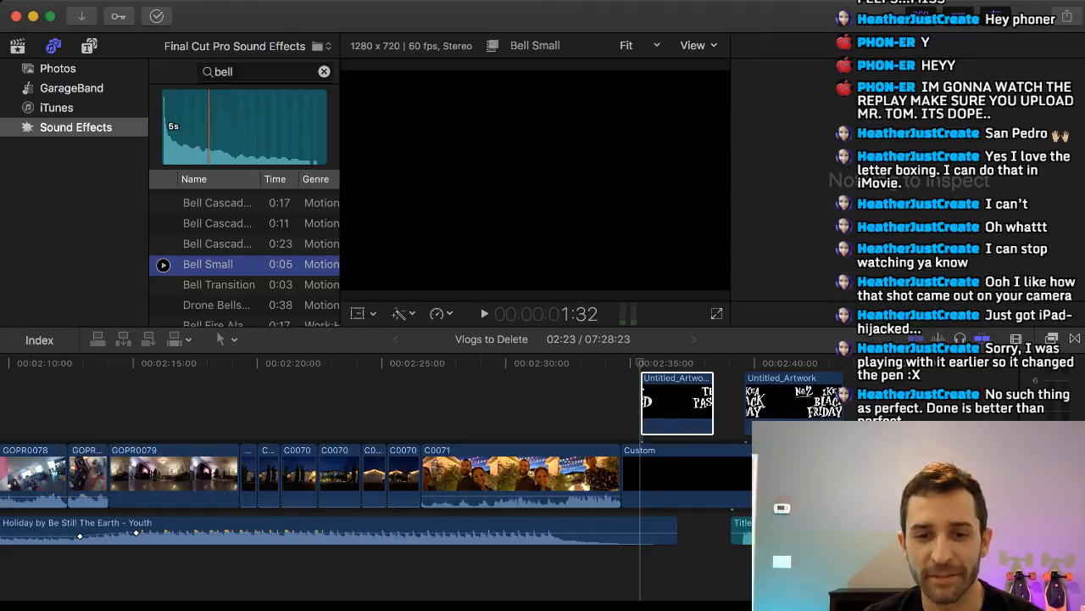
scroll(164, 264, right, 1)
key(q)
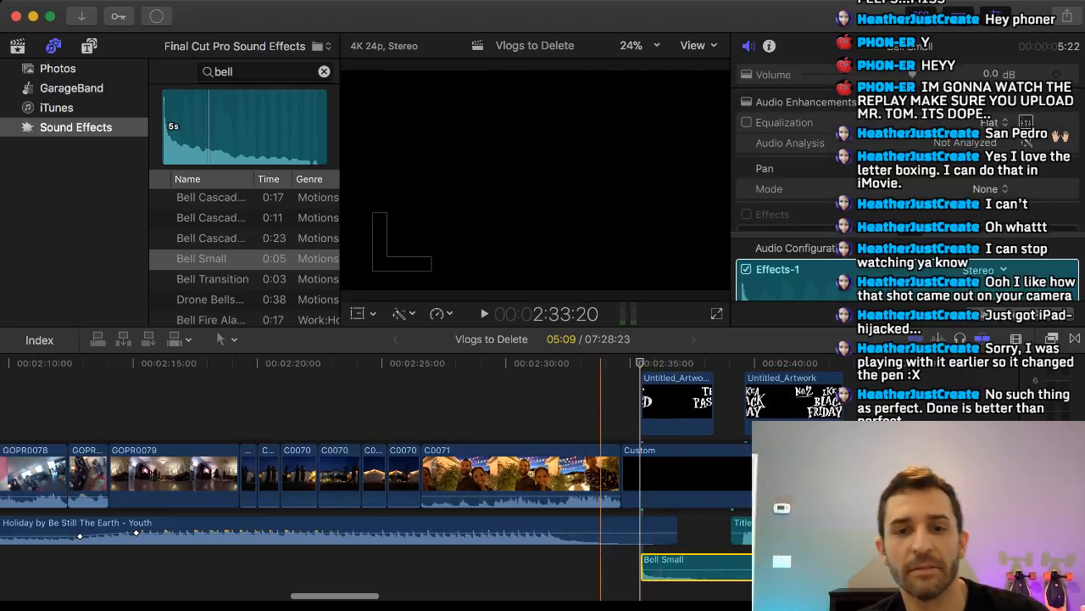
Play back the end of C0071 into the TEST PASSED title to check the bell sound's timing.
click(609, 568)
key(space)
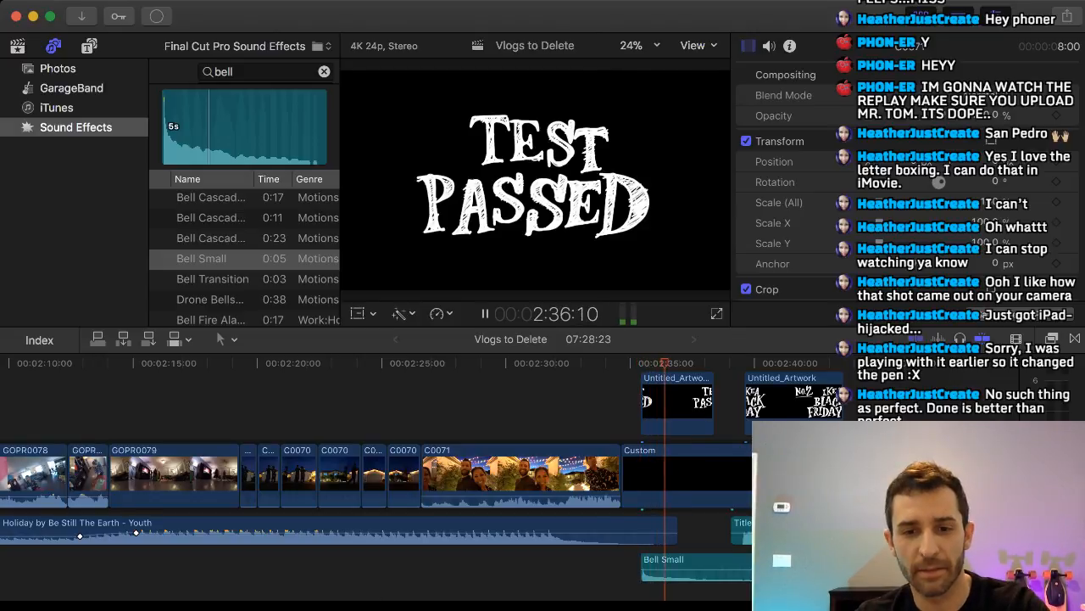
key(space)
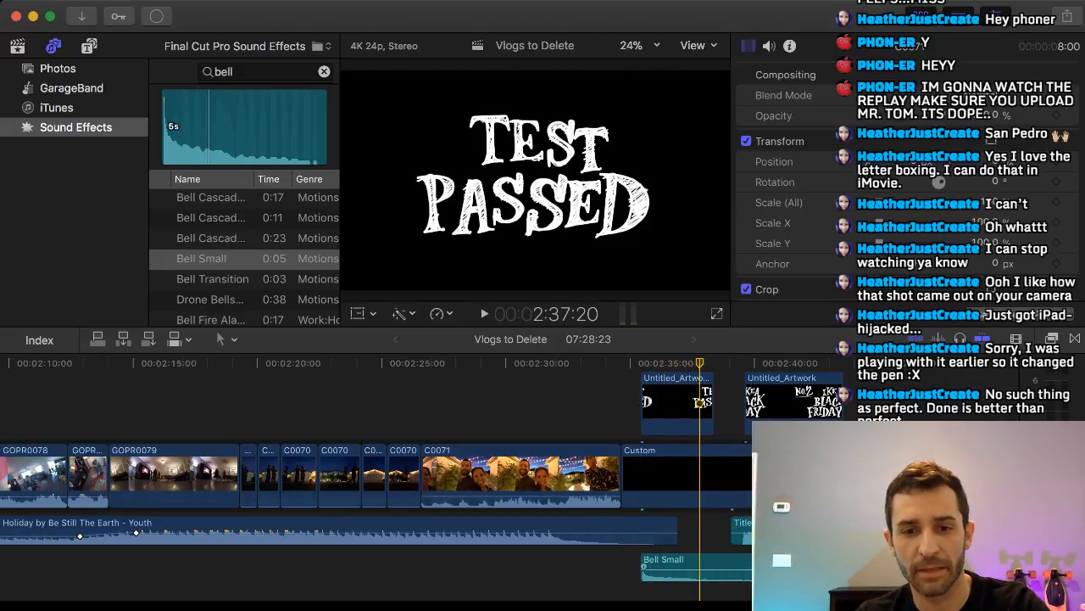
drag(702, 566, 702, 569)
scroll(978, 508, down, 2)
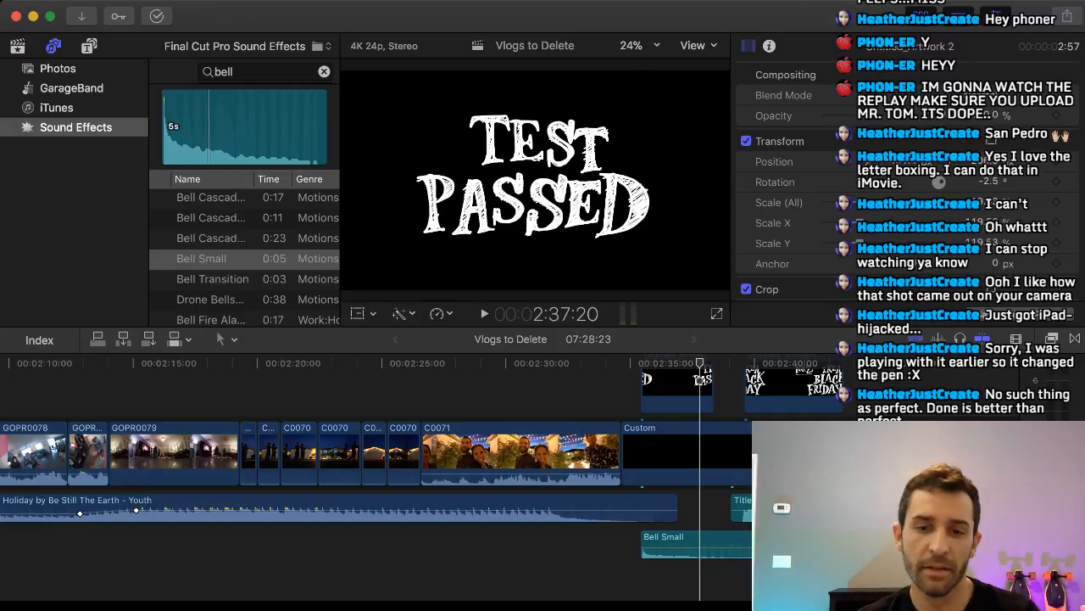
click(620, 564)
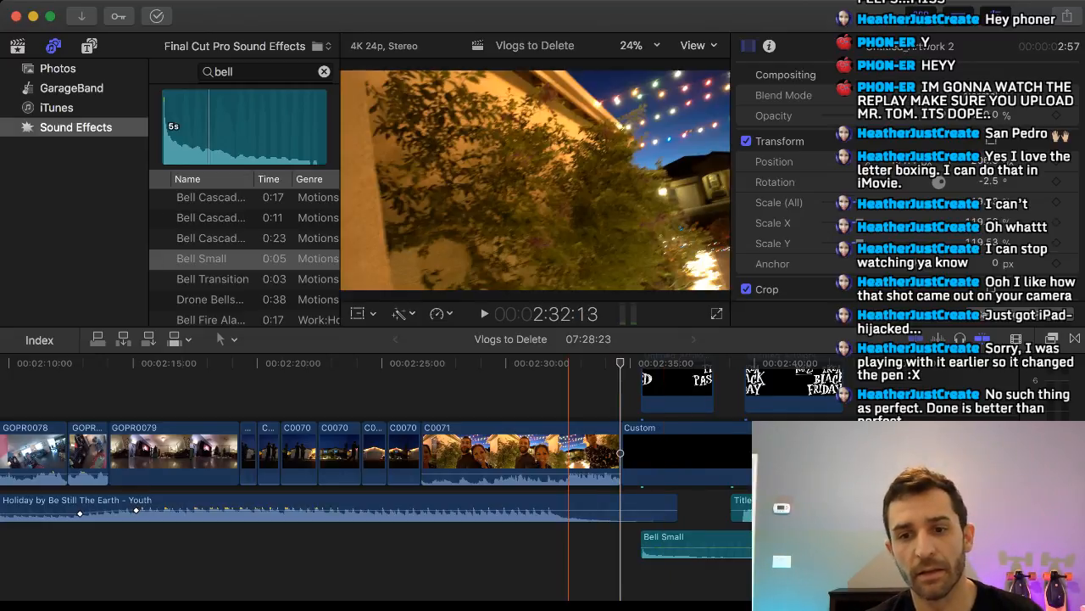
click(568, 564)
key(space)
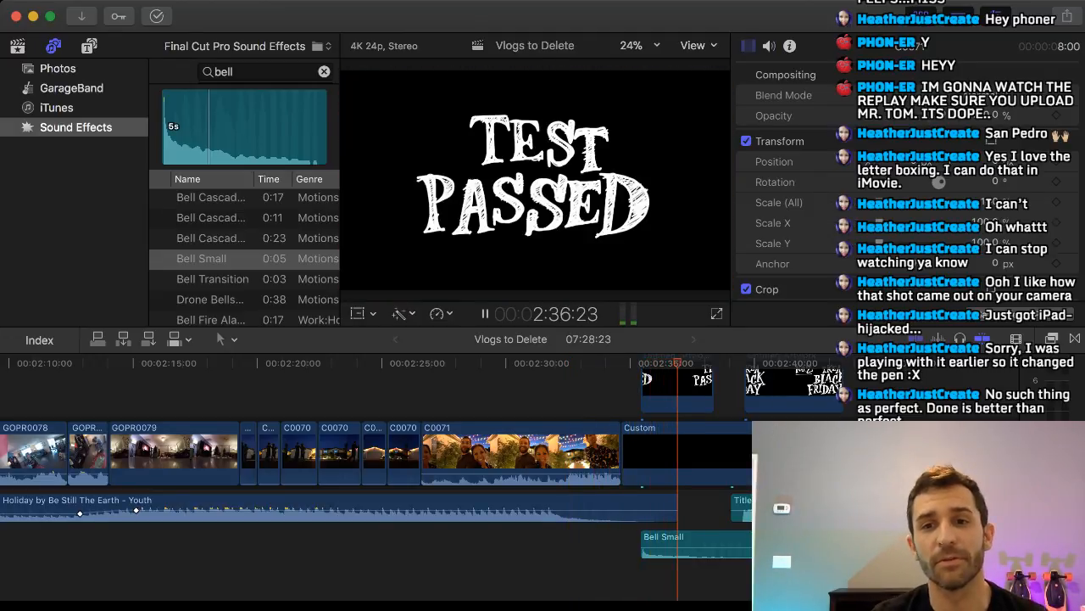
key(space)
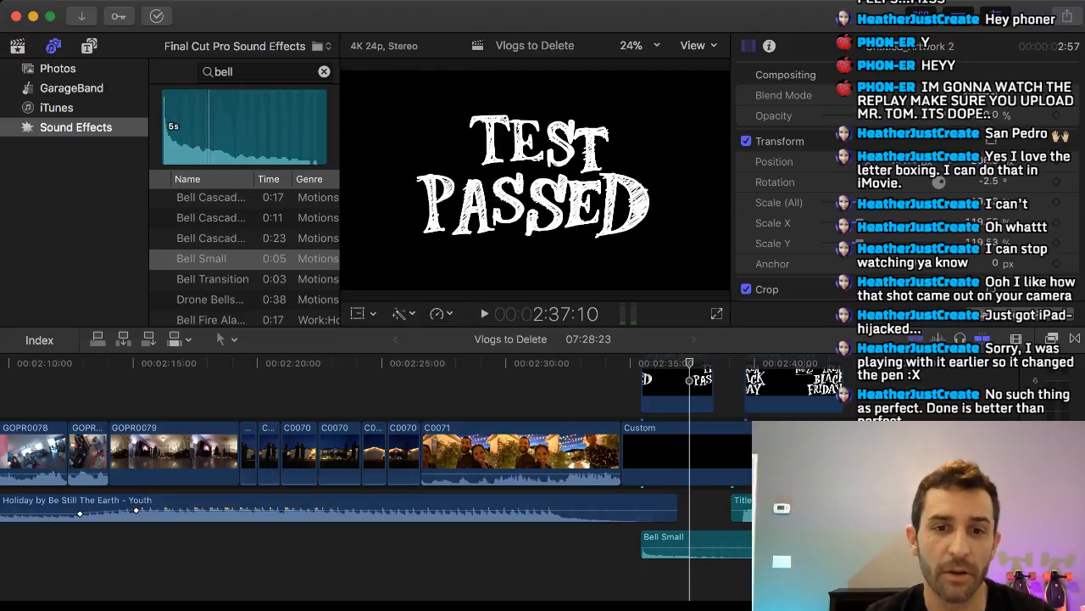
Examine the IKEA clips from IMG_0156 to IMG_0119 on the timeline, including the short black title before IMG_0118.
key(super+Tab)
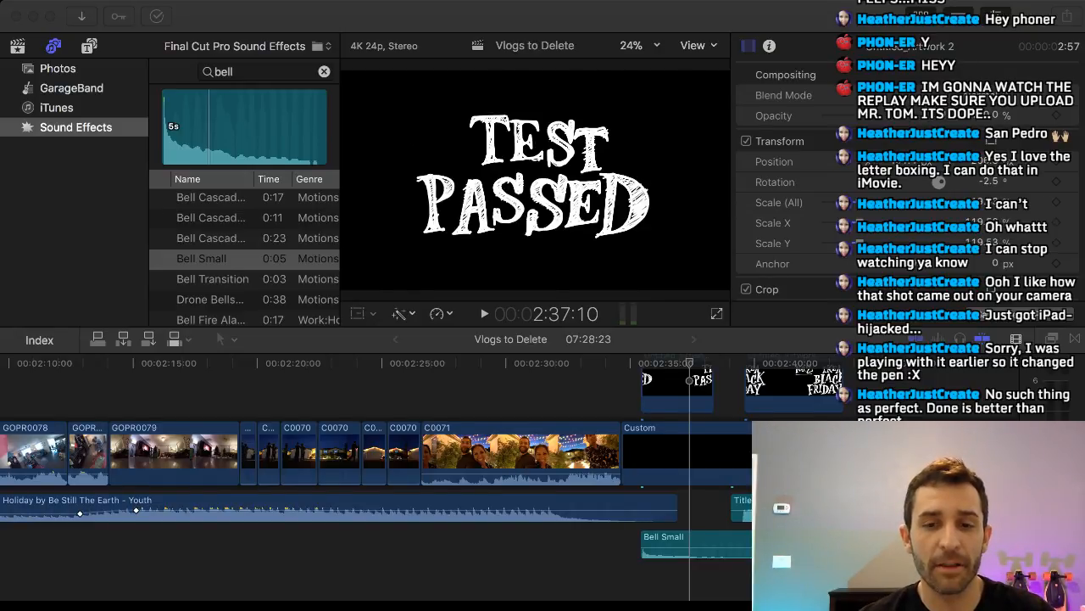
scroll(707, 475, right, 10)
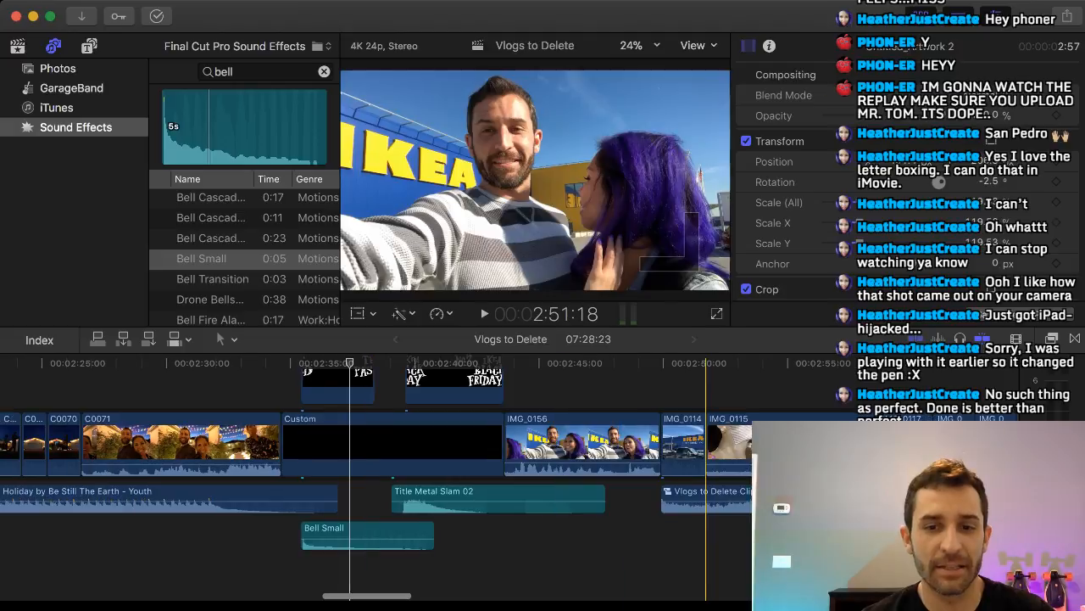
scroll(706, 475, right, 4)
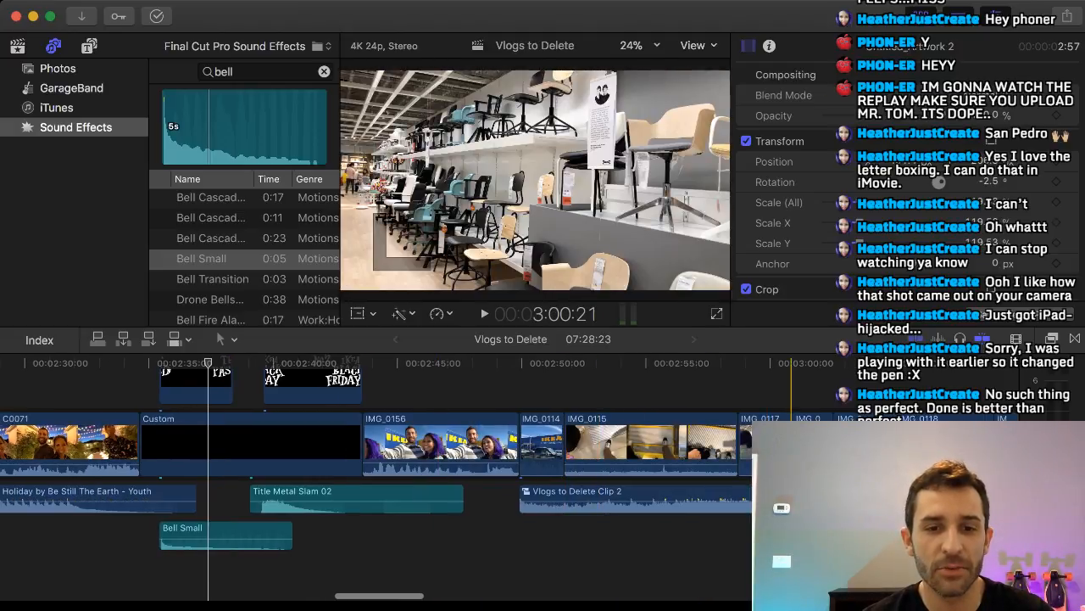
scroll(791, 475, right, 5)
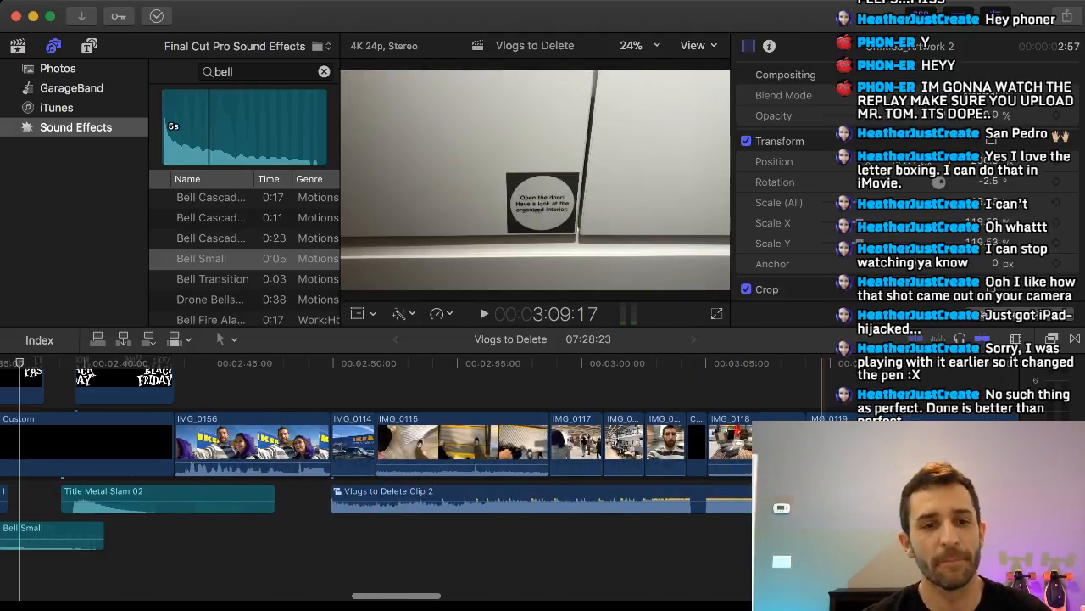
scroll(376, 457, right, 5)
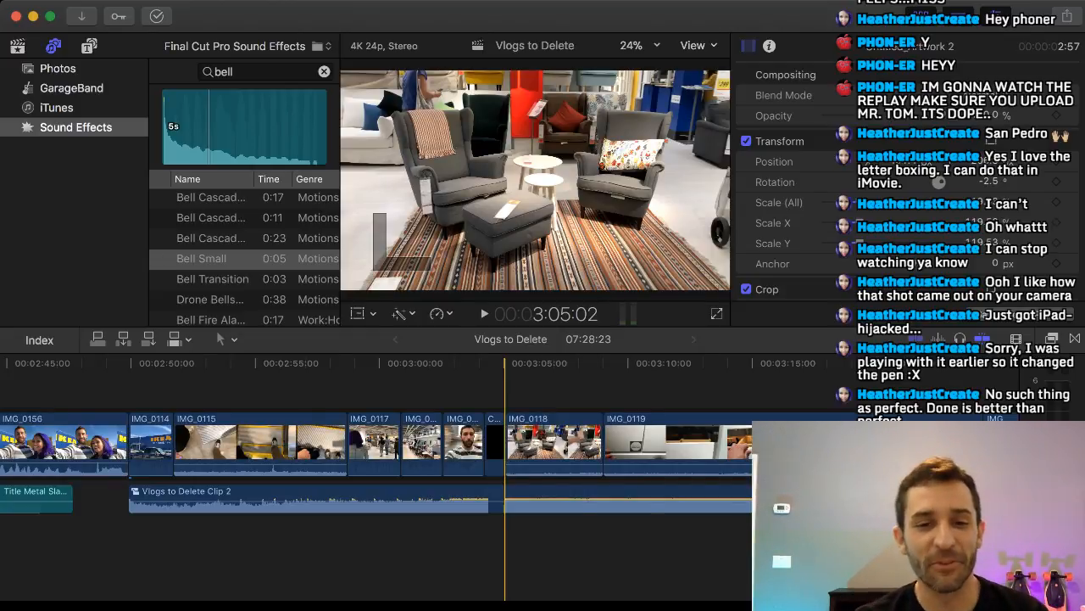
key(shift+Left)
key(shift+Left)
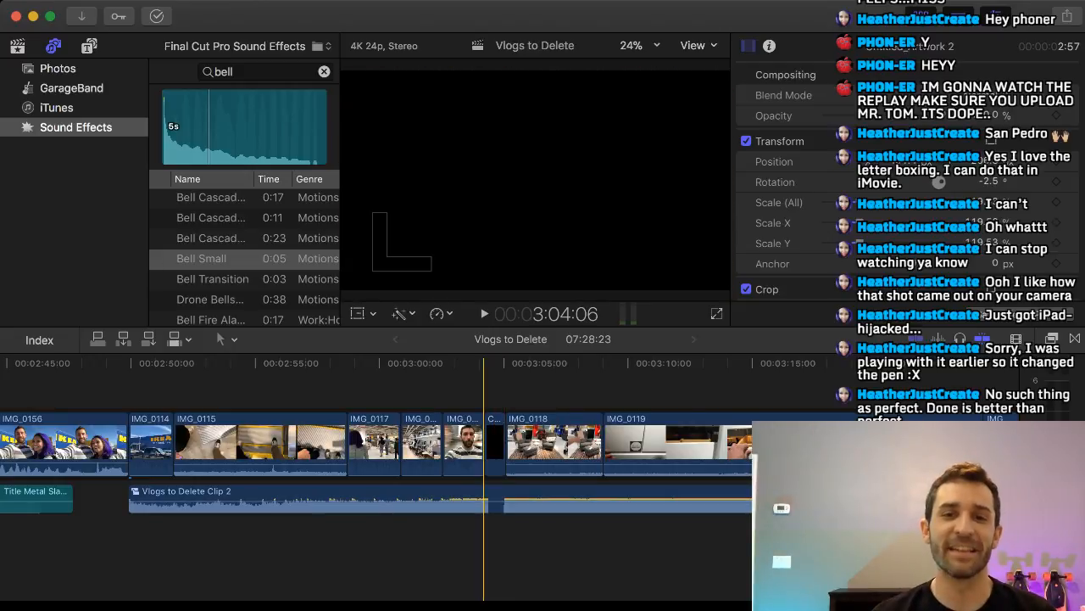
key(shift+Right)
key(shift+Right)
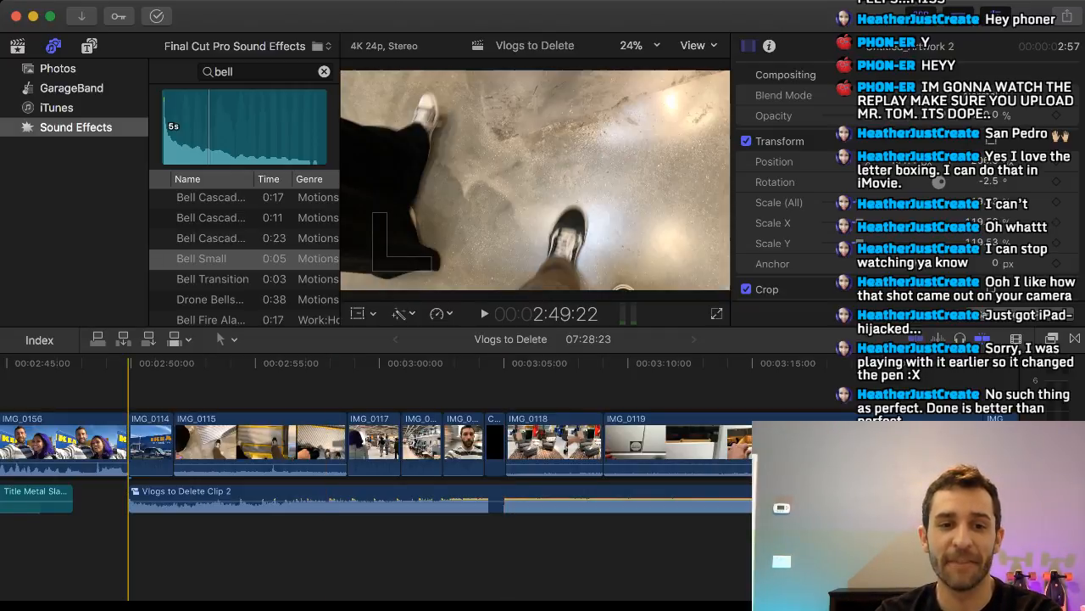
scroll(134, 475, left, 5)
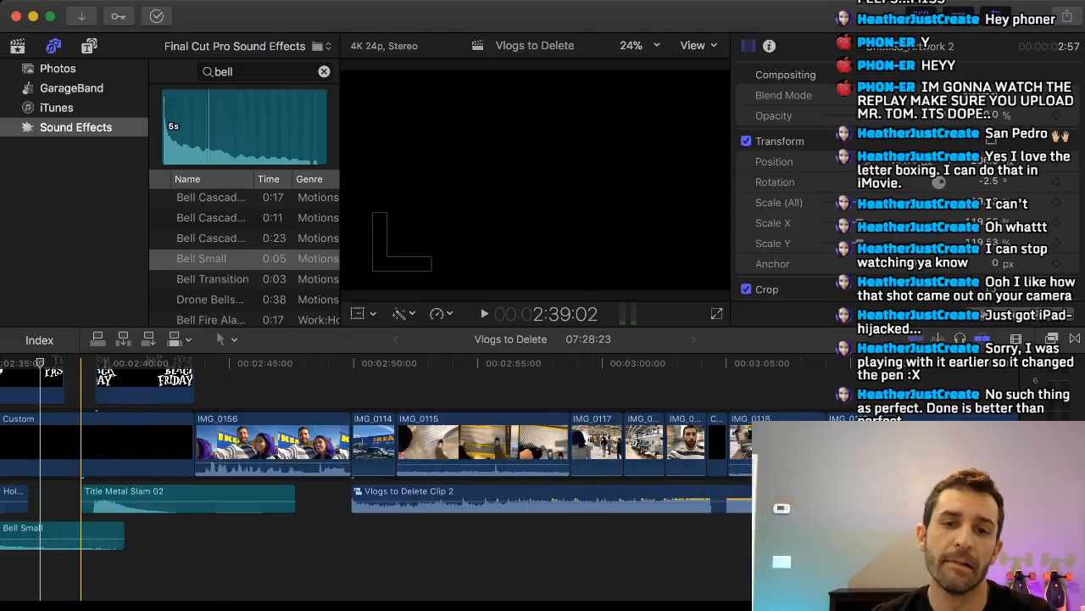
Play the IKEA segment from the start of Title Metal Slam 02 up to the short black title before IMG_0118.
click(80, 443)
key(space)
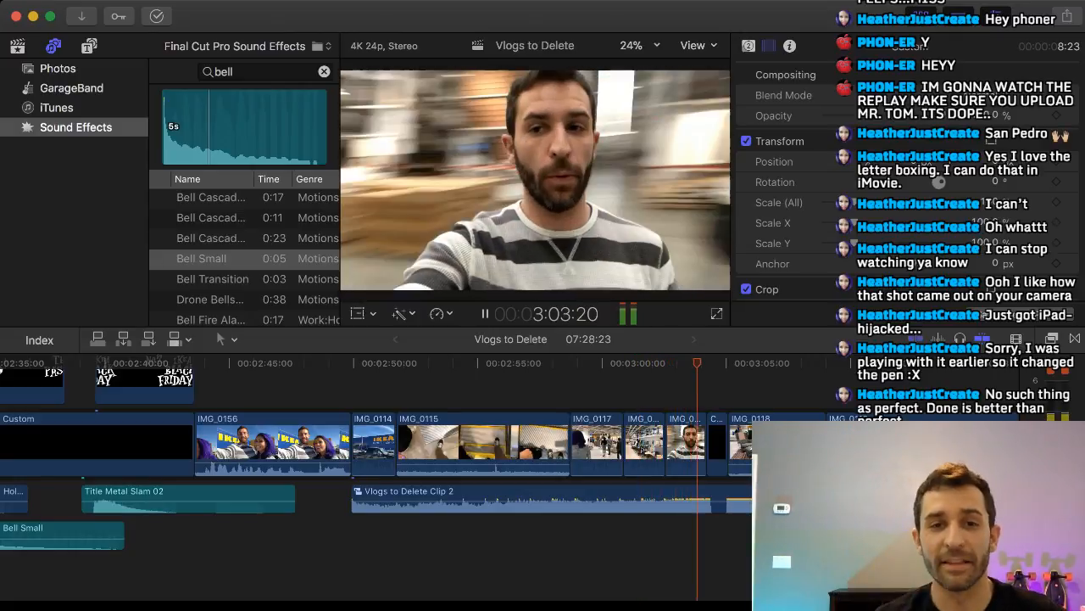
key(space)
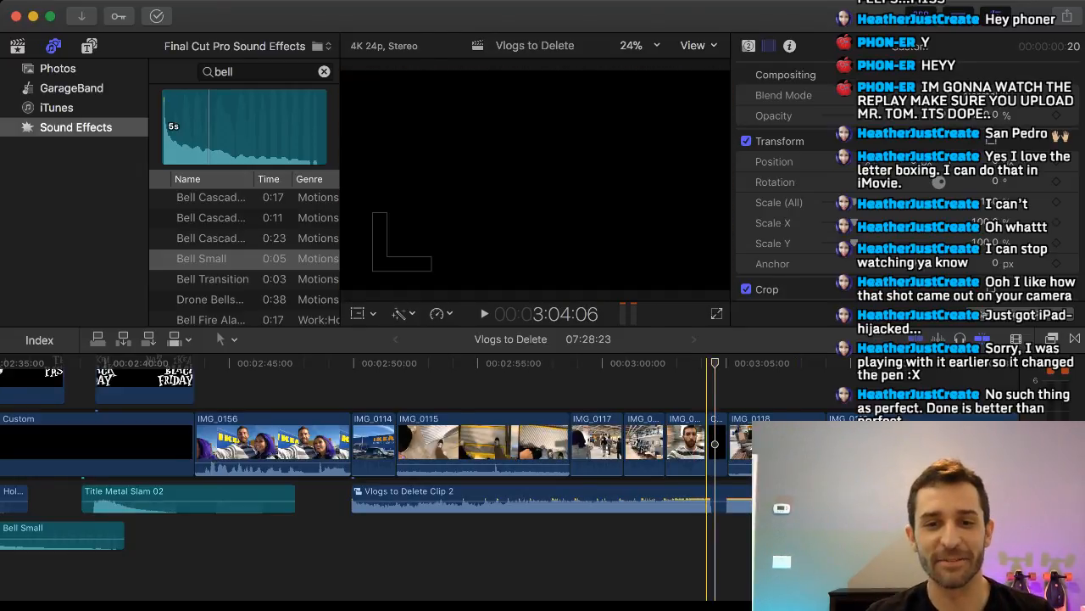
Play from the talking shot before the short black title through IMG_0118 and IMG_0119 to check the music break.
click(676, 556)
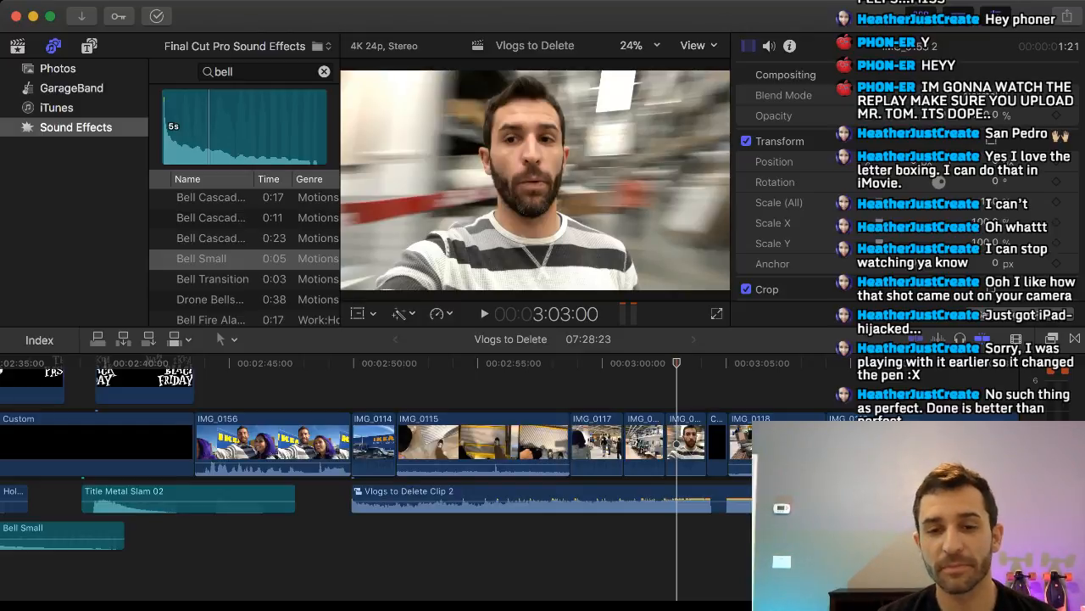
key(space)
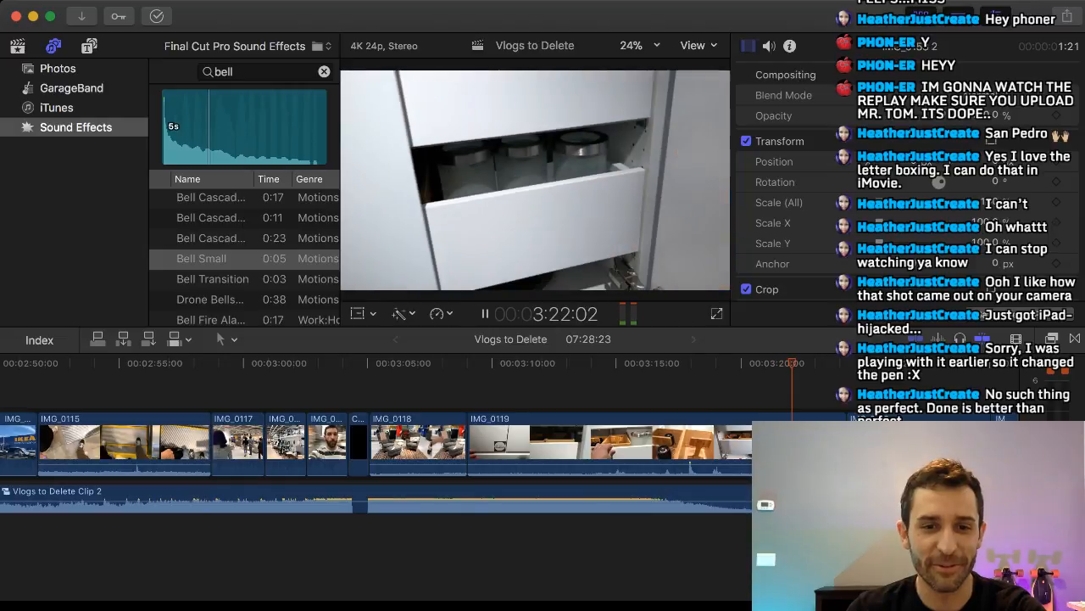
key(space)
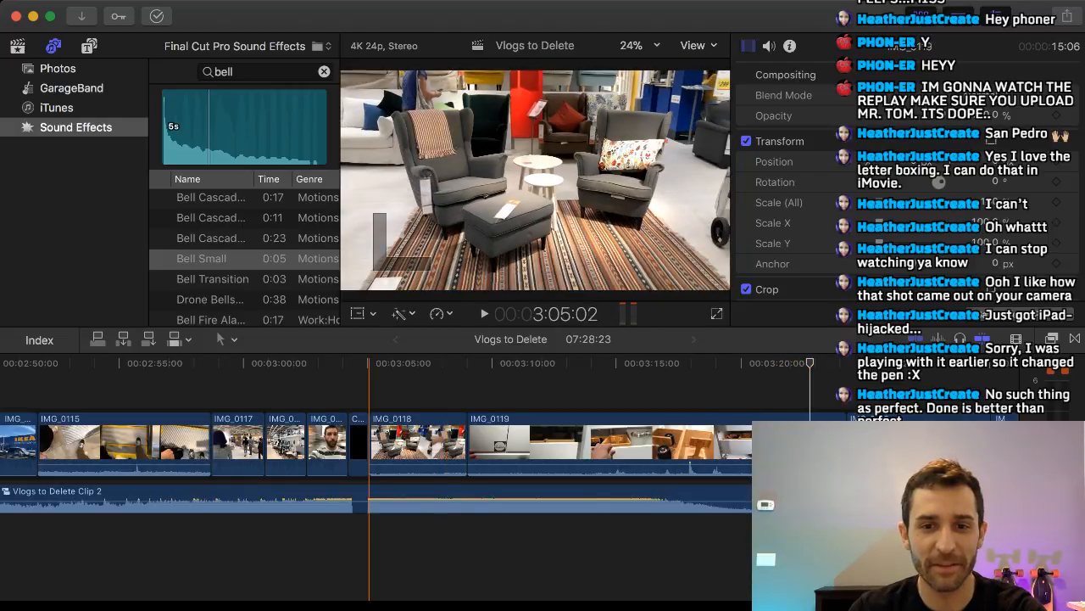
Skim IMG_0118 and IMG_0119, and play back from the start of IMG_0118 into the opening of IMG_0119.
click(369, 390)
click(660, 390)
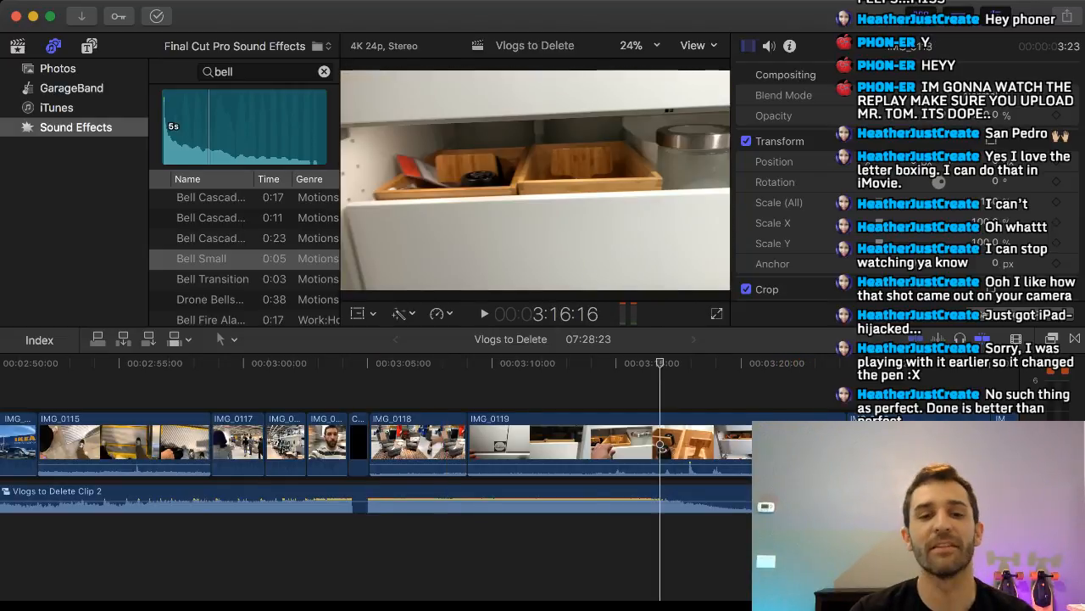
click(681, 390)
drag(681, 363, 443, 363)
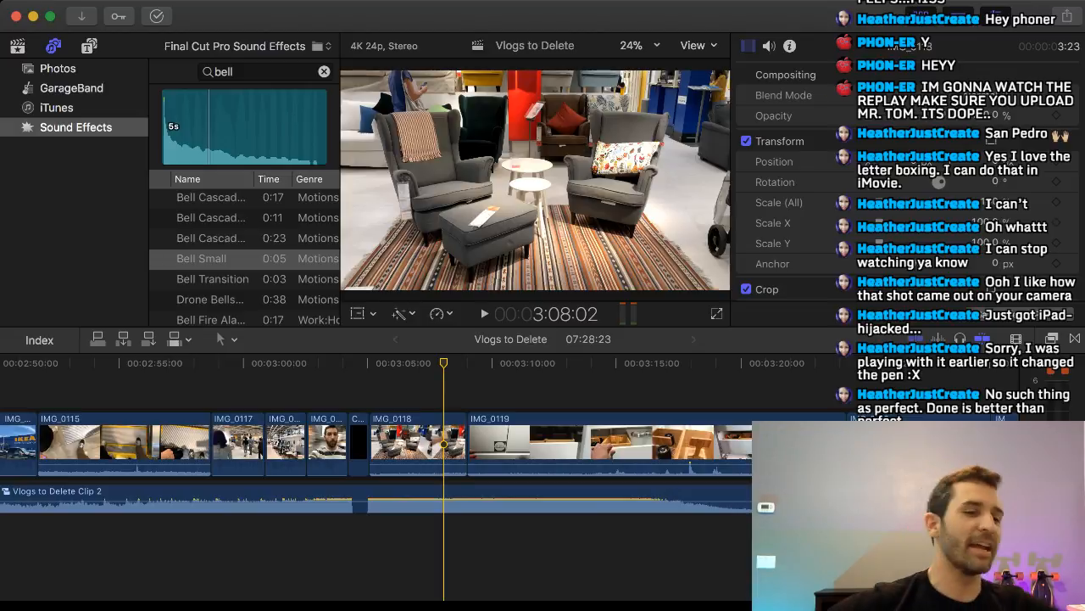
click(369, 543)
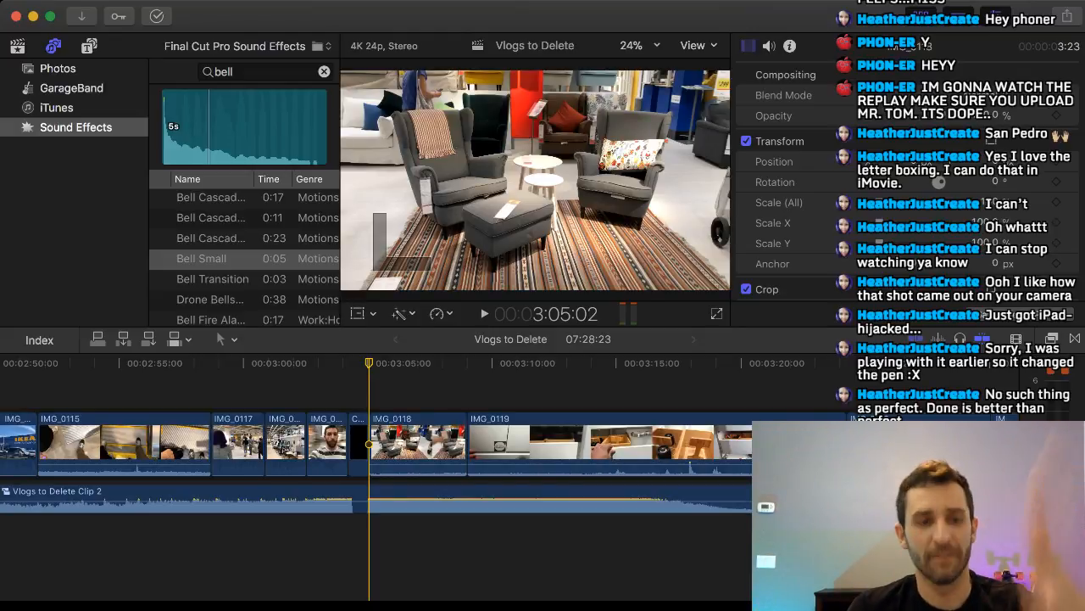
key(space)
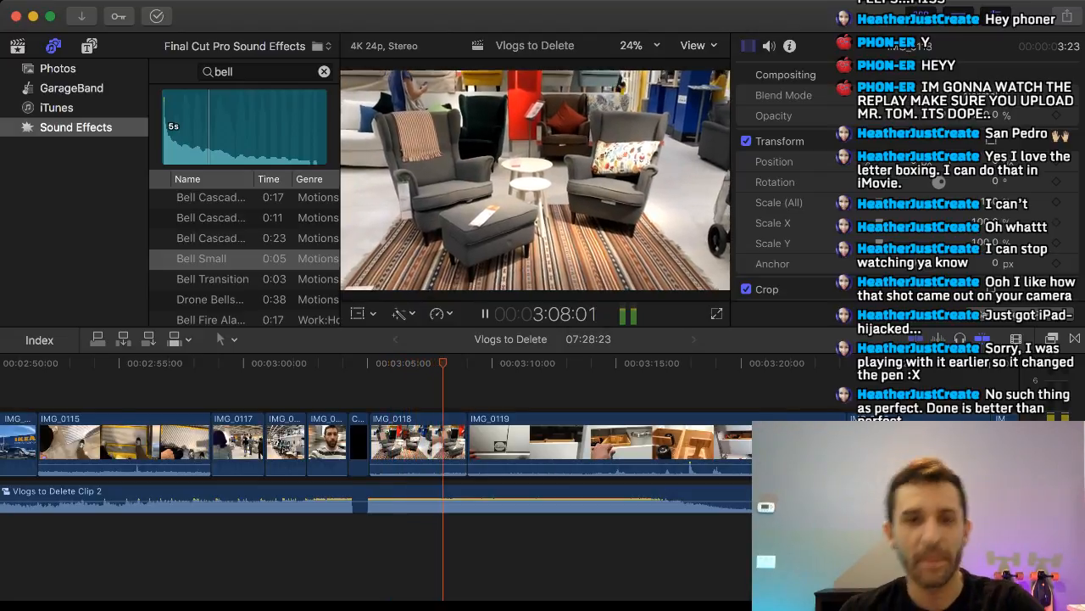
key(space)
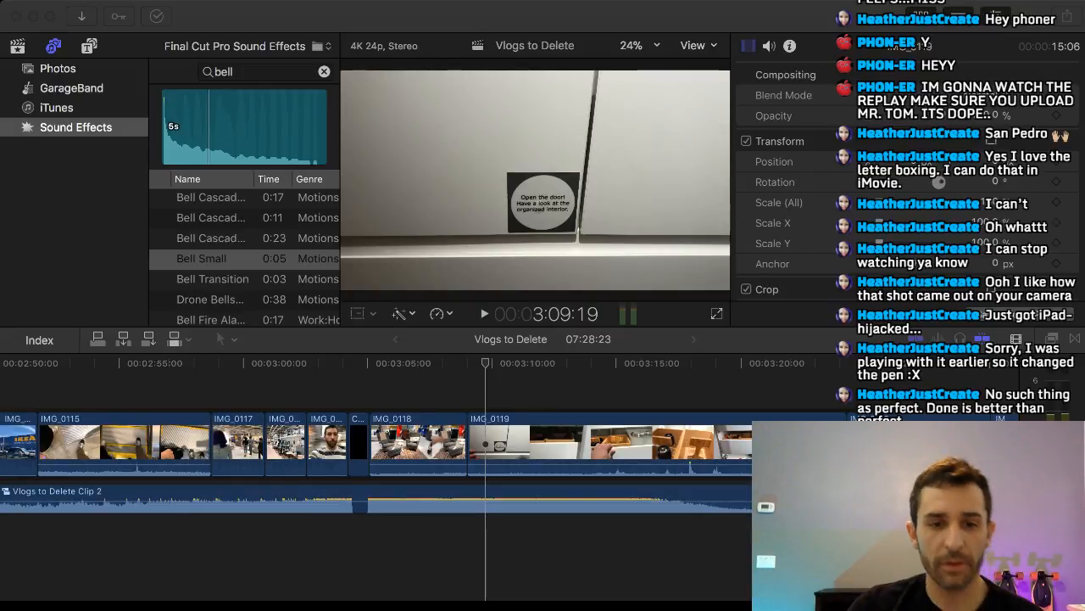
key(super+Tab)
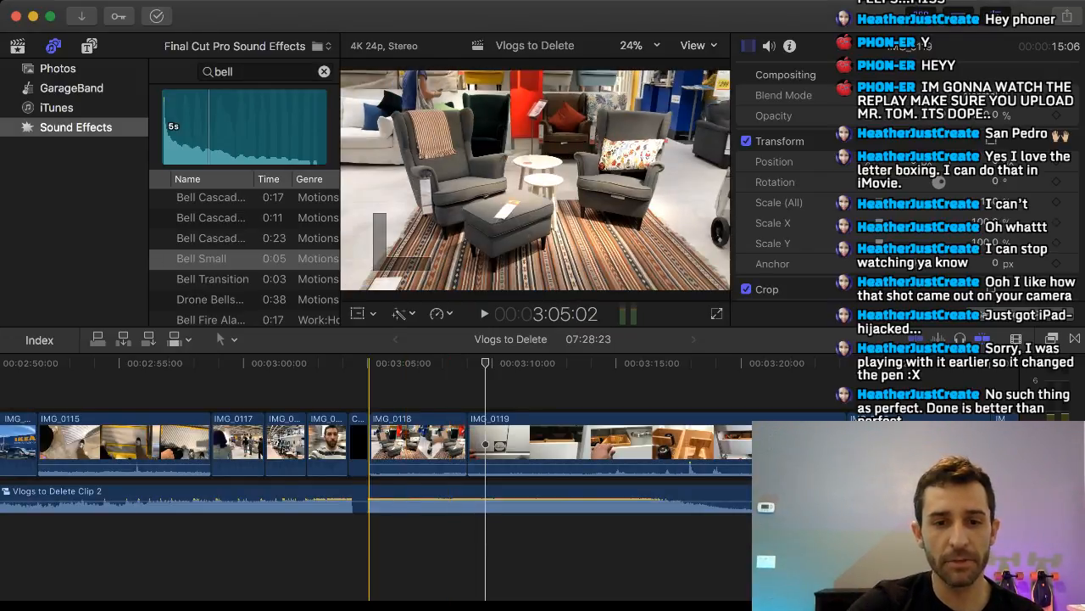
Play from the black title before IMG_0118 into IMG_0119 to check how the music re-enters and follows the cuts.
key(super+equal)
key(super+equal)
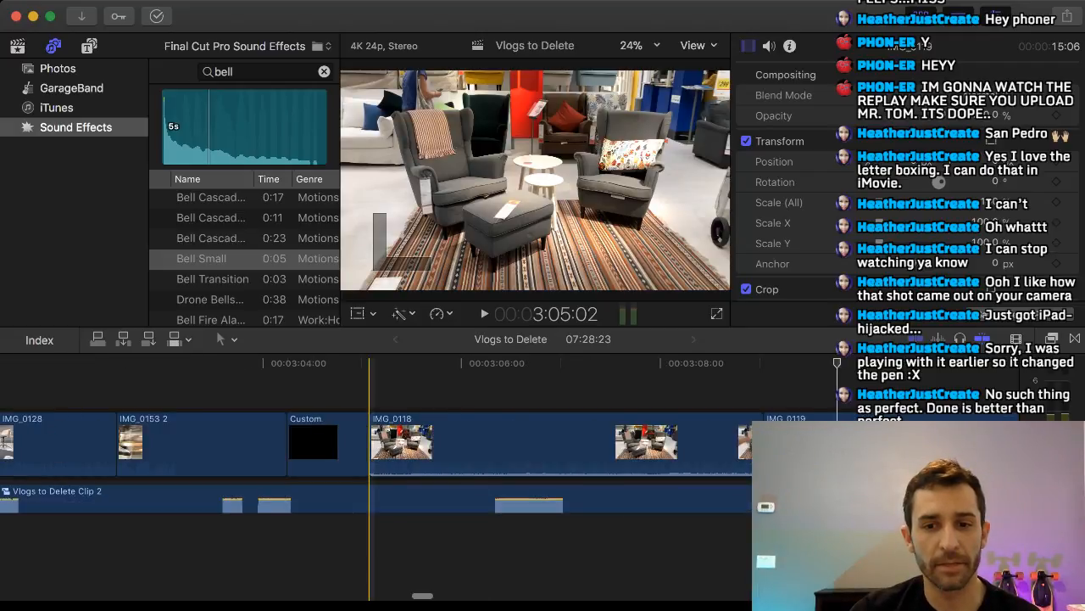
scroll(369, 479, right, 4)
scroll(192, 475, right, 4)
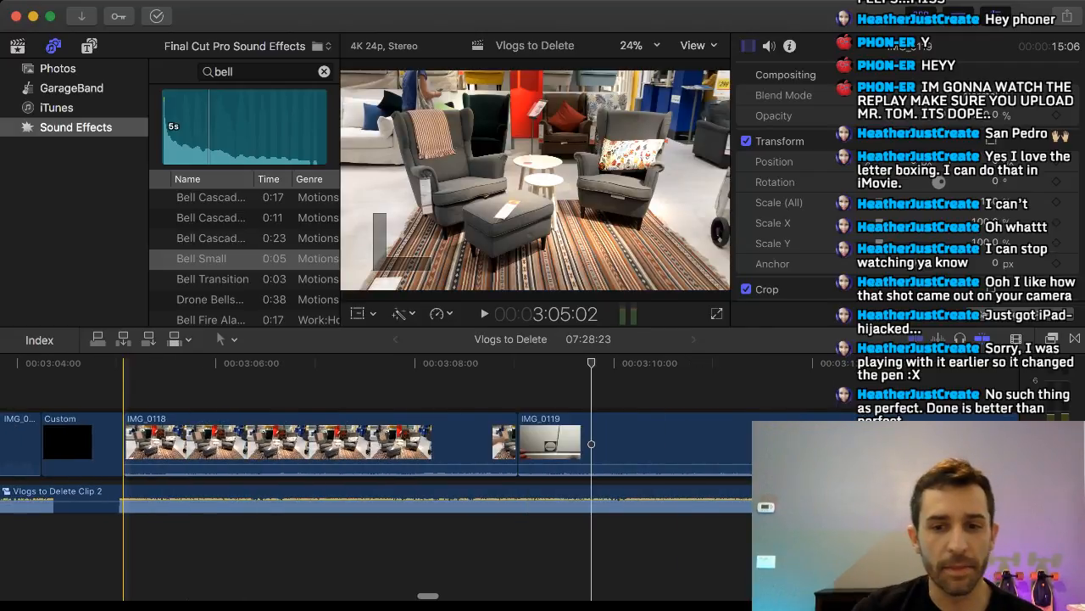
key(super+minus)
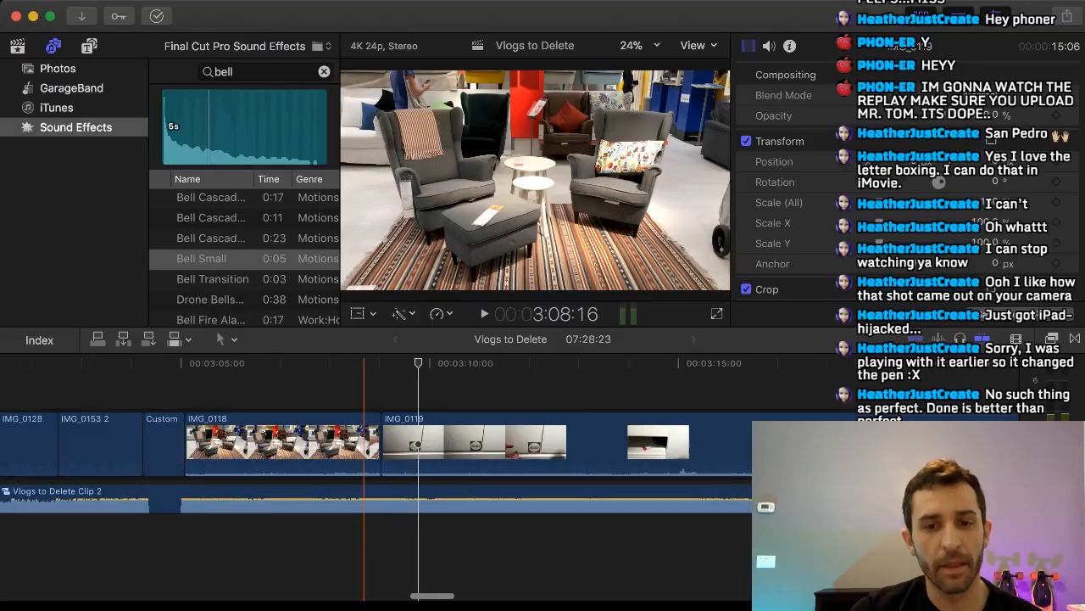
scroll(355, 475, right, 1)
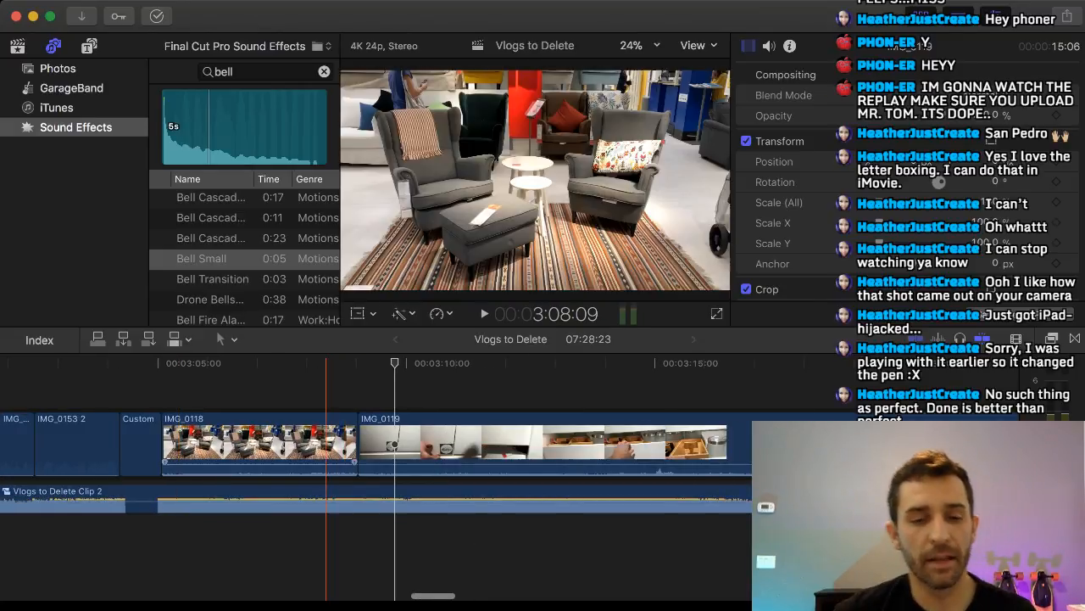
click(160, 500)
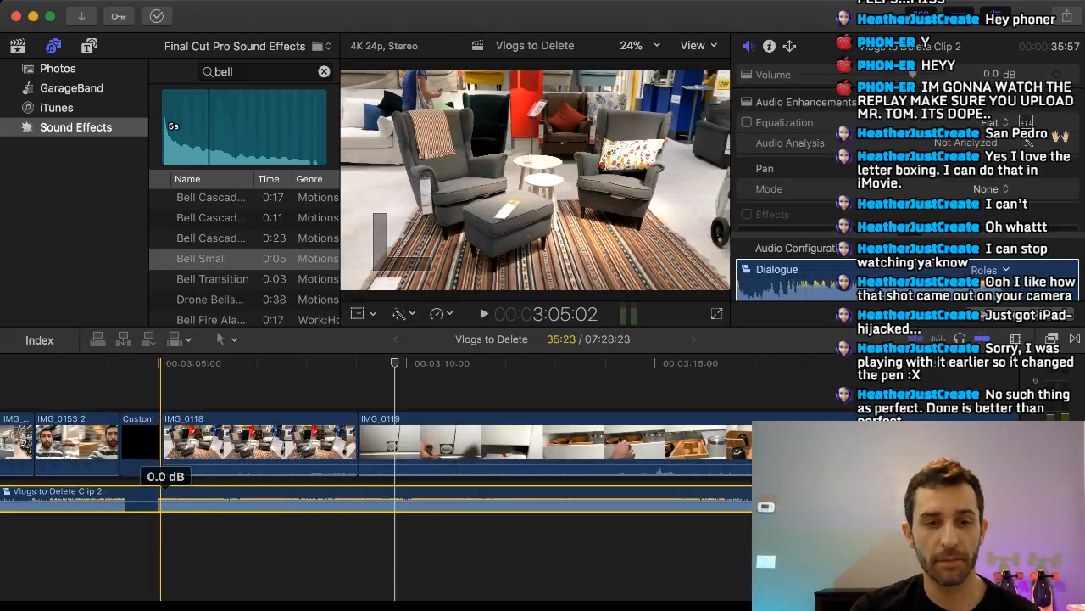
click(148, 444)
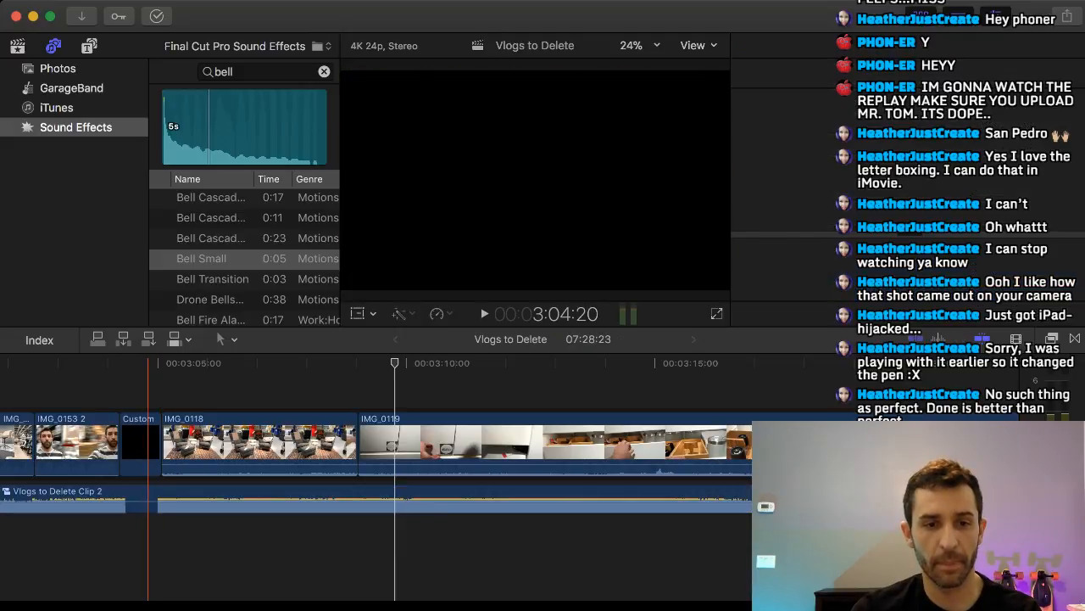
key(space)
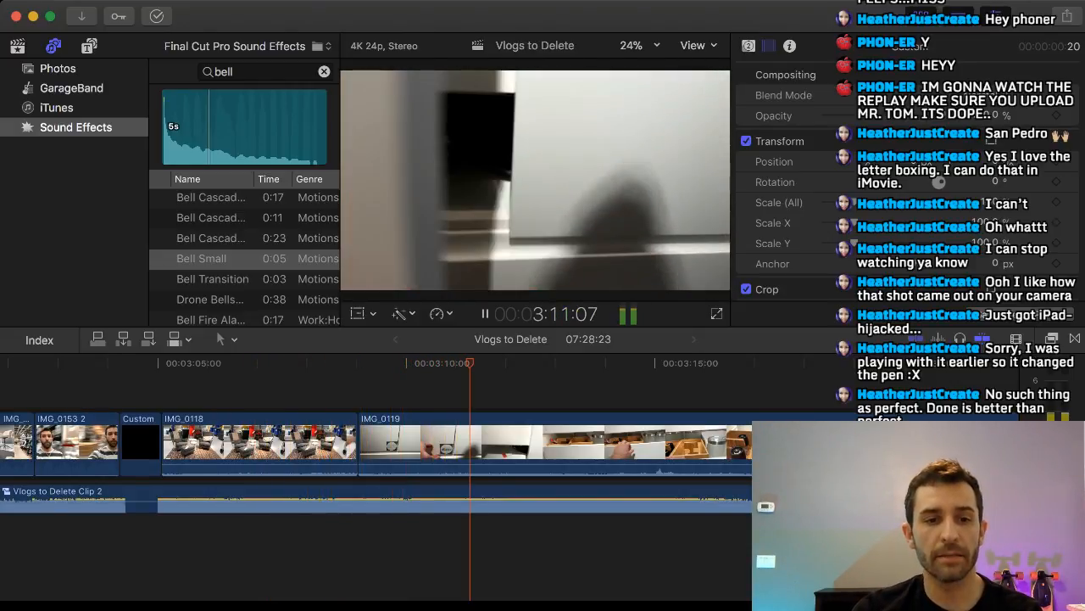
key(space)
Add four markers to the Vlogs to Delete Clip 2 music on the main beats between about 3:06 and 3:12 during playback.
click(143, 381)
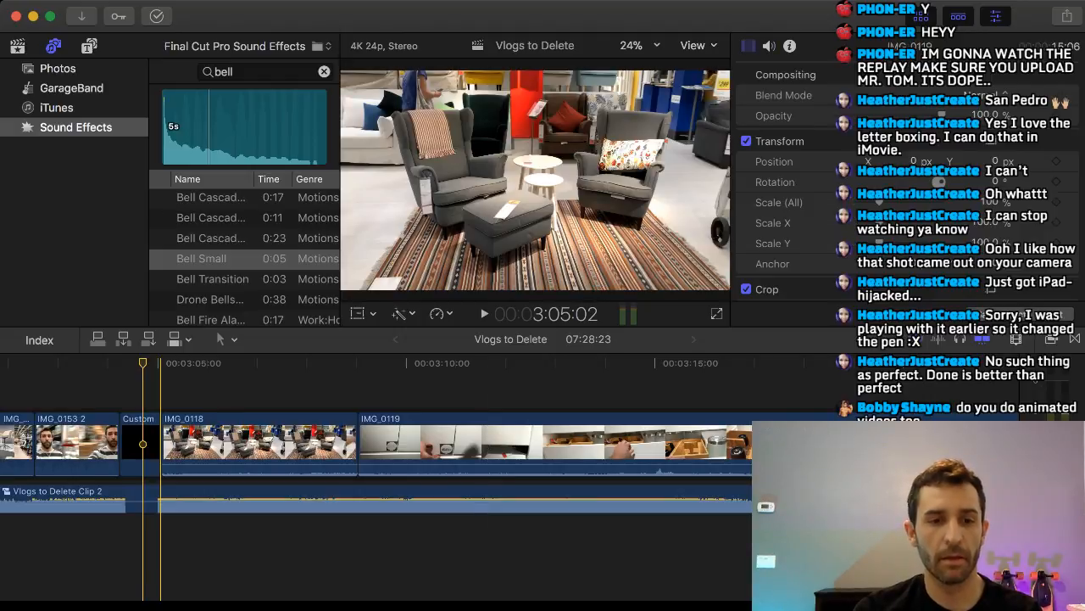
click(142, 498)
key(space)
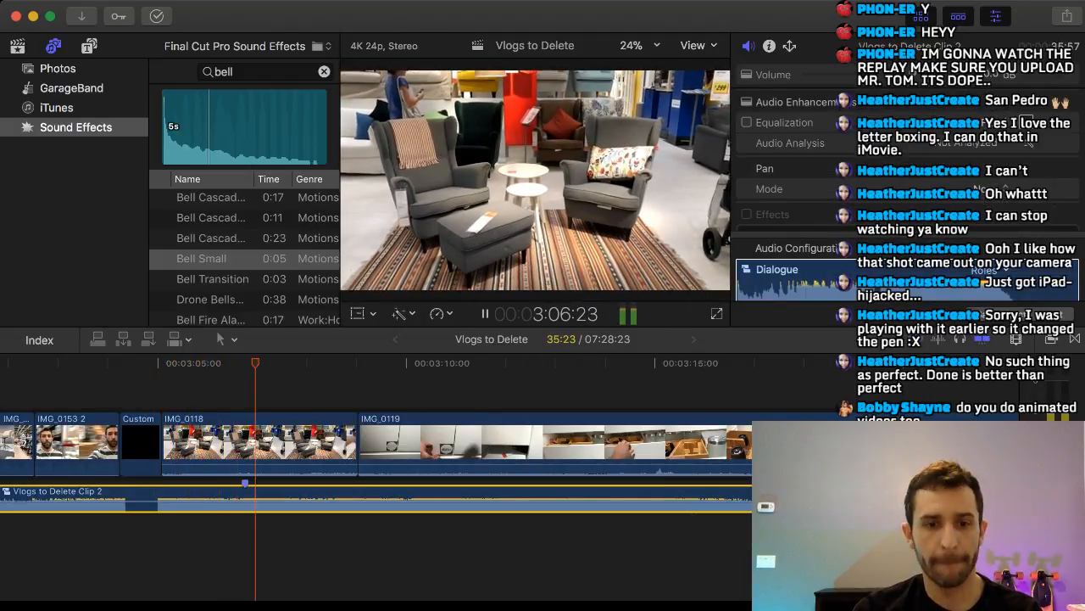
key(m)
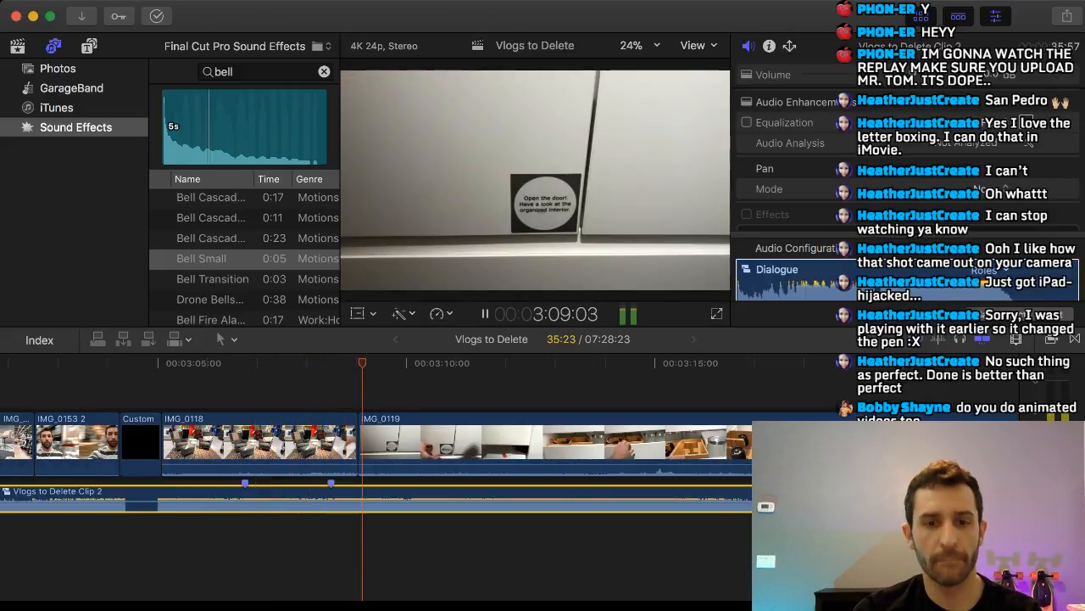
key(m)
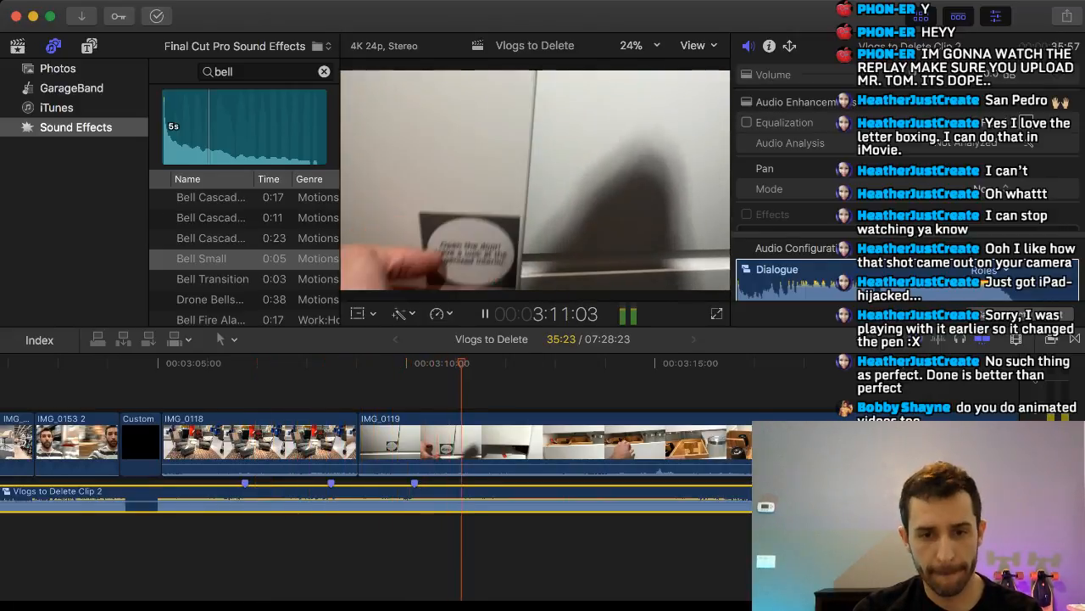
key(m)
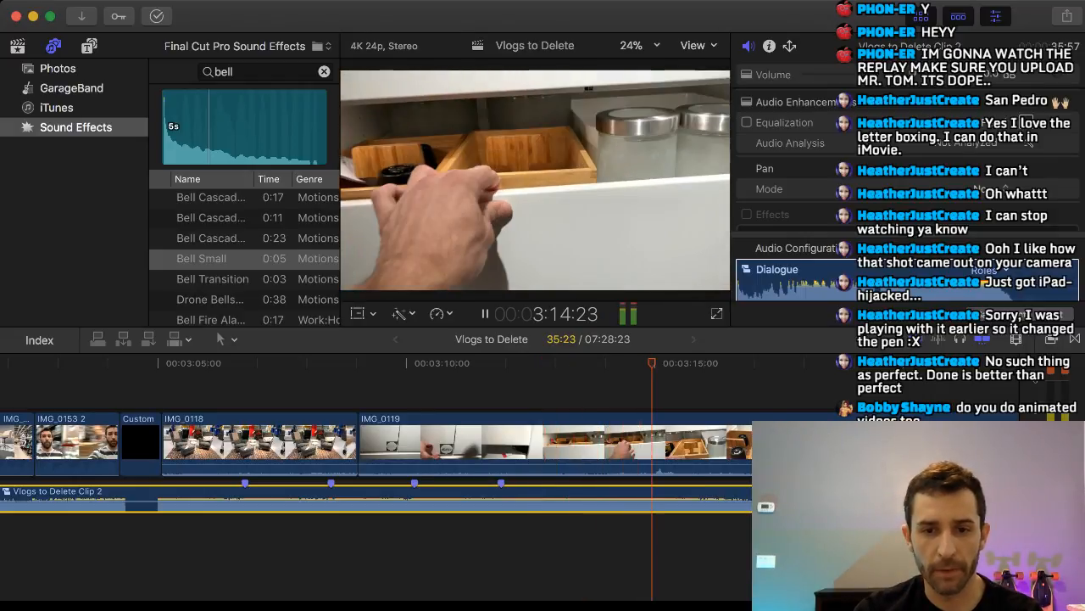
key(space)
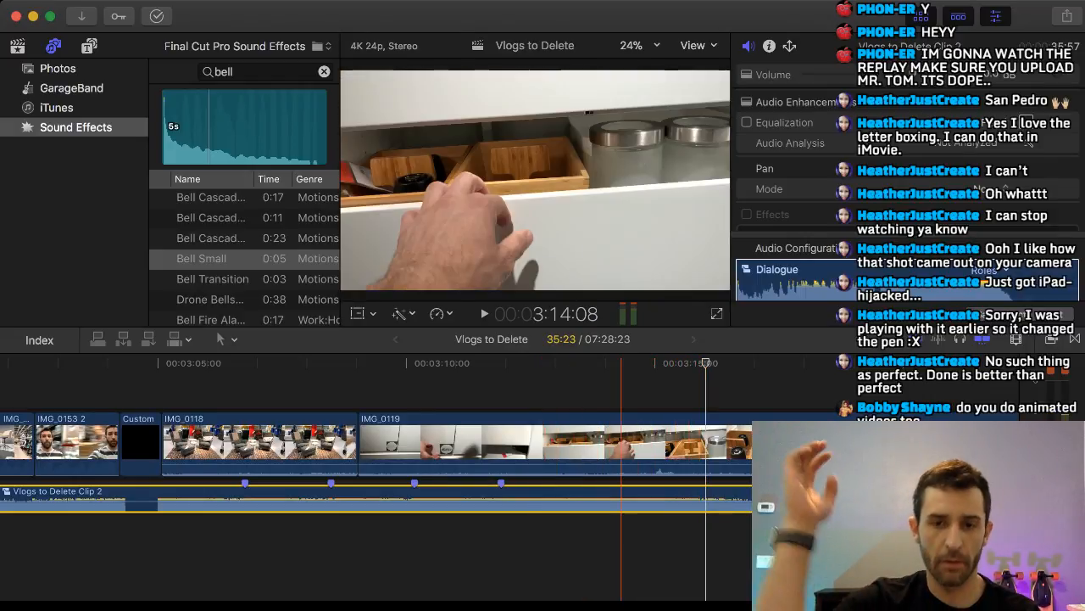
key(space)
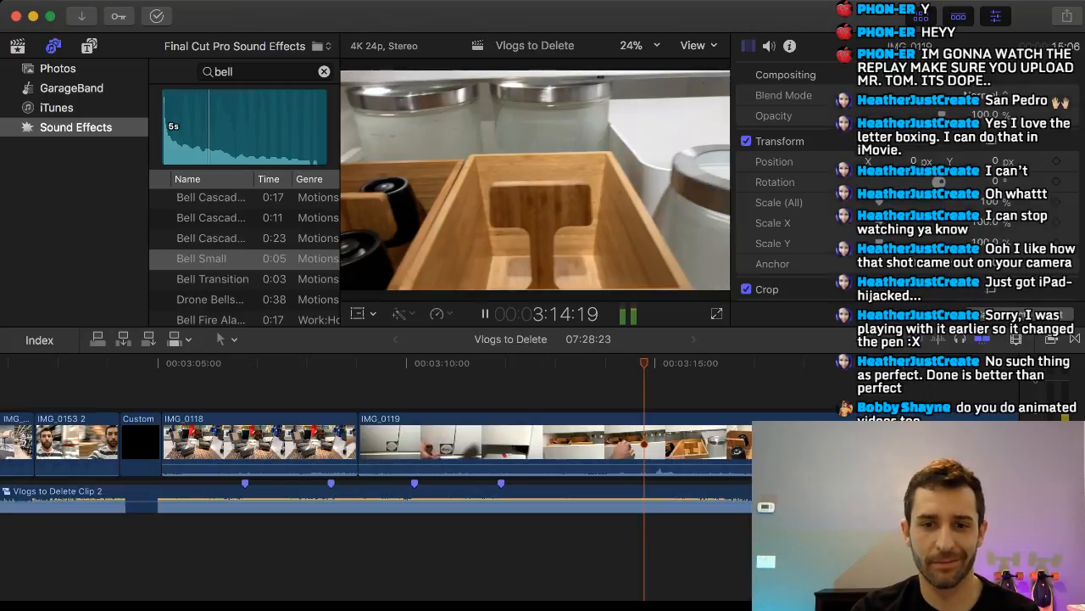
key(space)
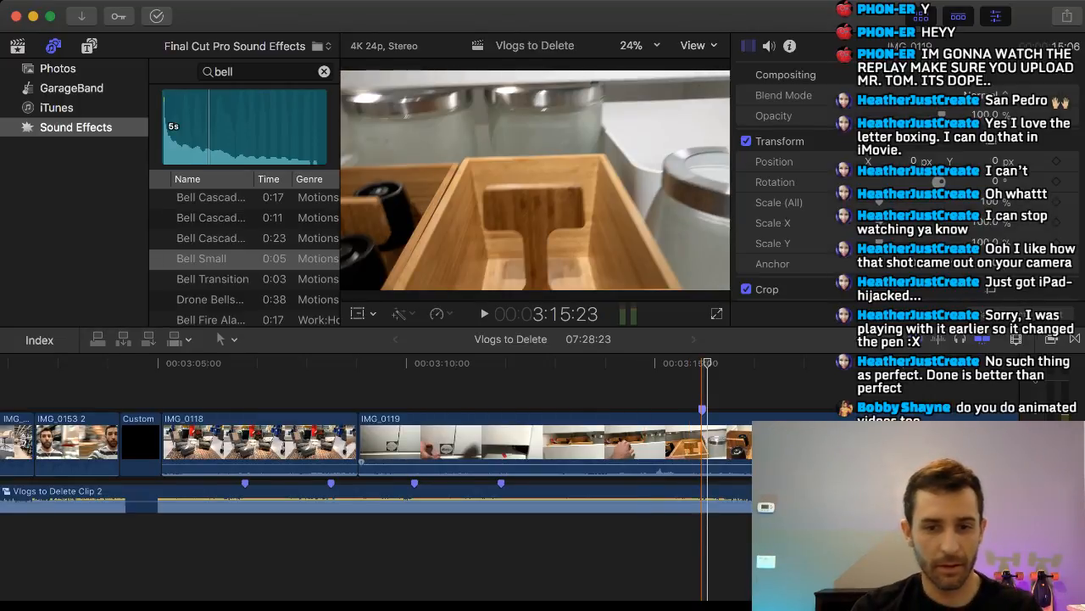
key(super+z)
Select the music clip under IMG_0119 and mark its beat at about 3:15 during playback.
click(628, 543)
click(627, 505)
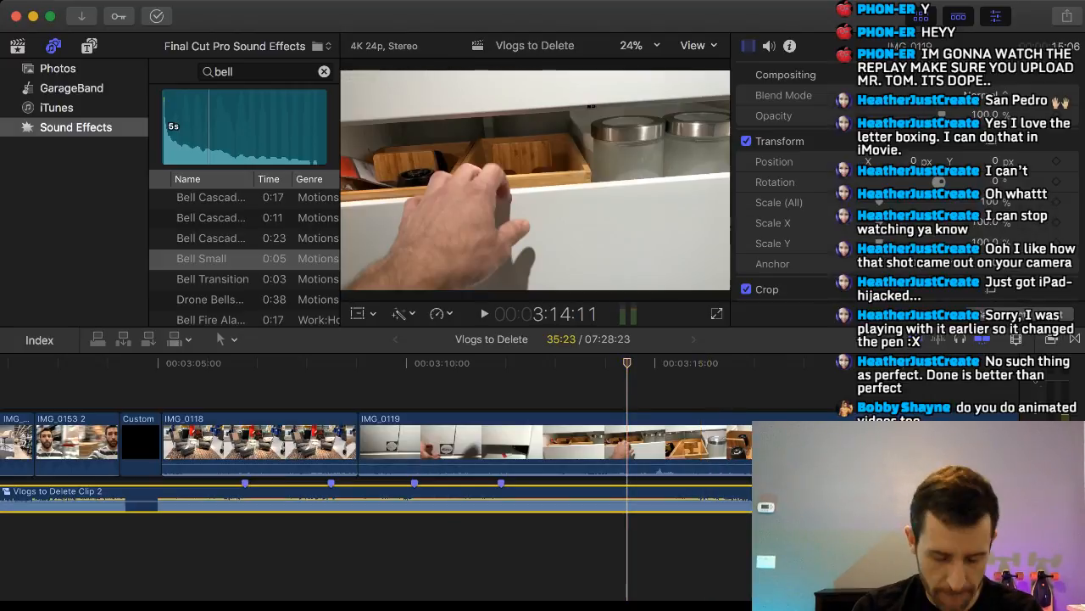
key(space)
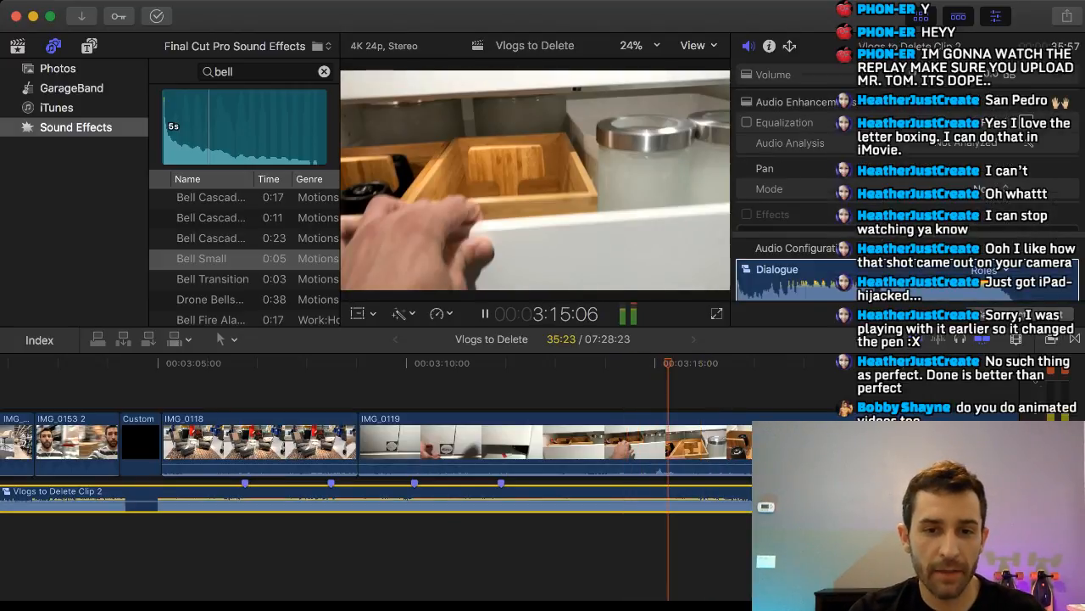
key(space)
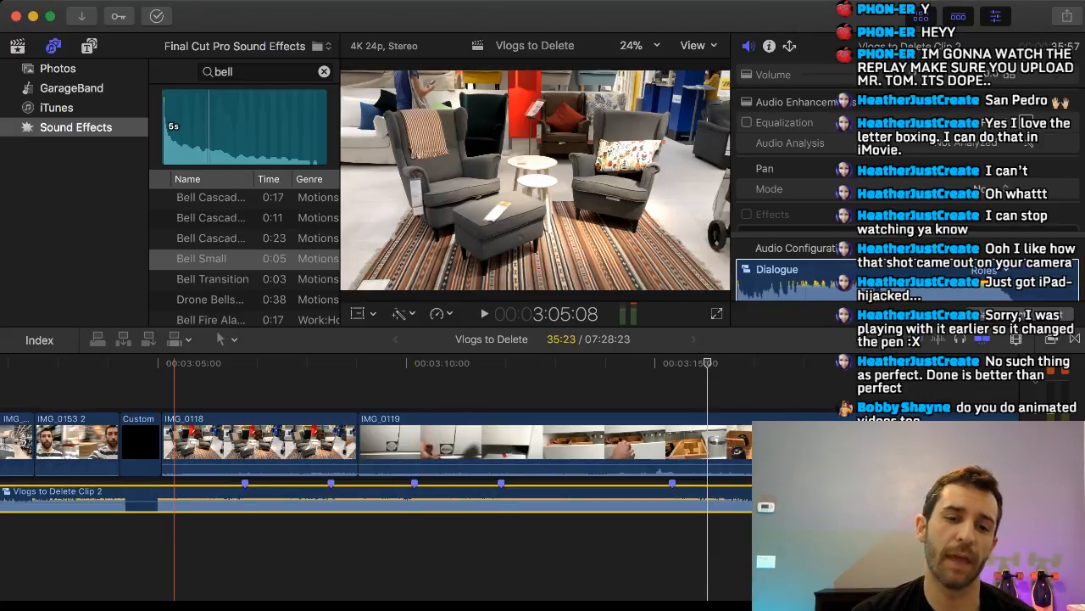
Shift the music clip slightly later at the start of IMG_0118, and mark its quick beats in clusters up to about 3:12 during playback.
click(175, 502)
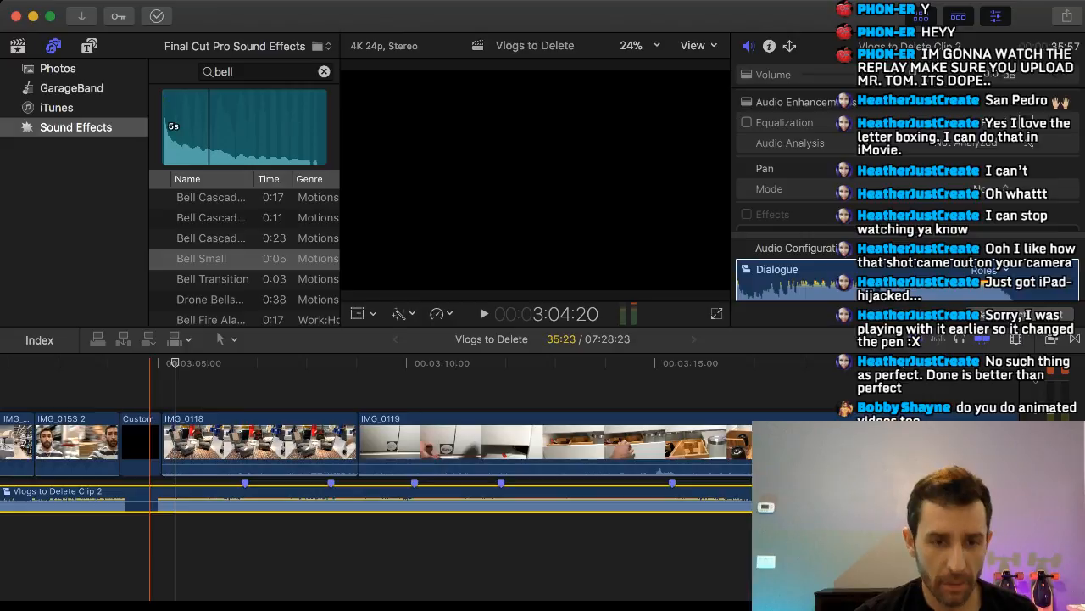
key(space)
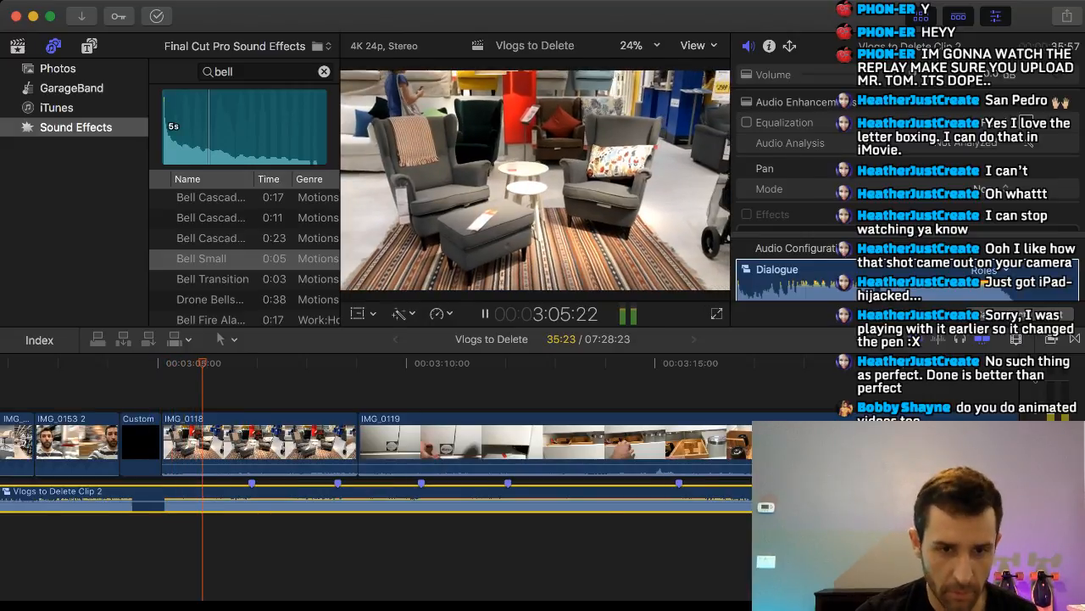
key(m)
key(m)
key(m)
key(m)
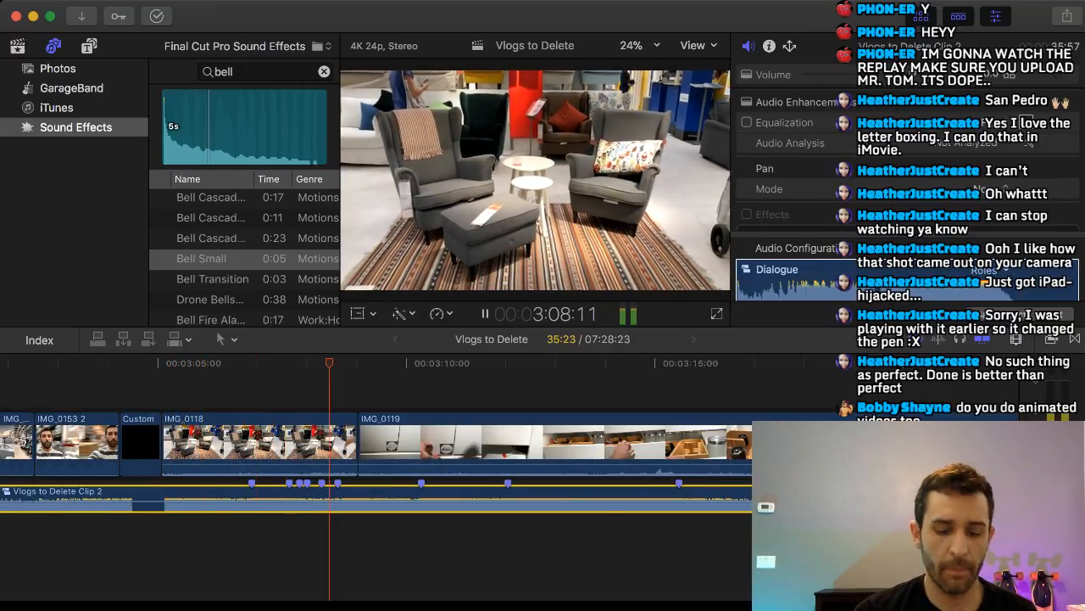
key(m)
key(m)
key(m)
key(m)
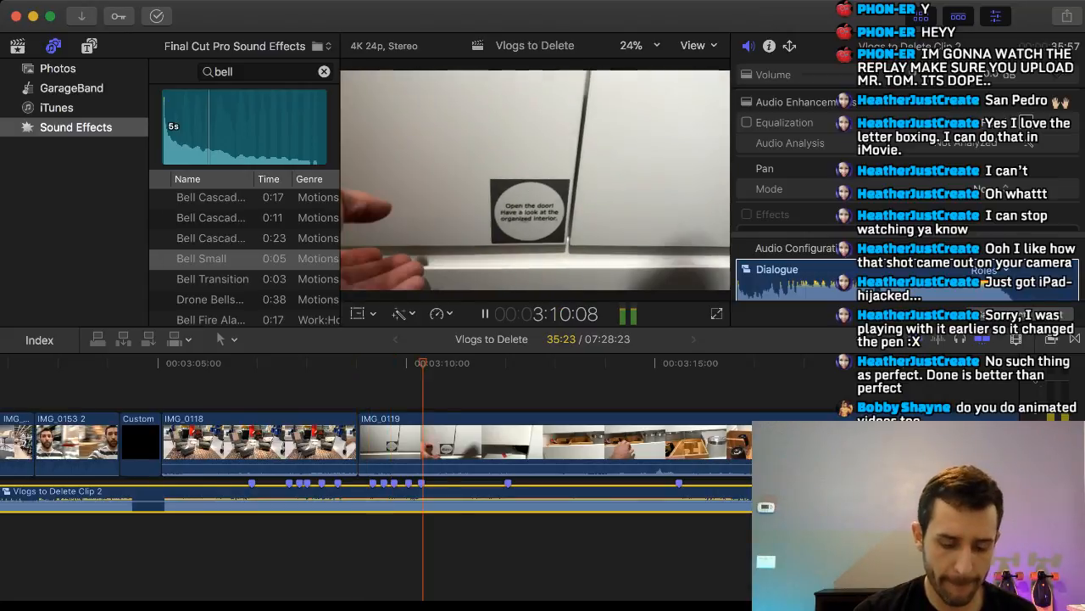
key(m)
key(m)
key(m)
key(m)
key(m)
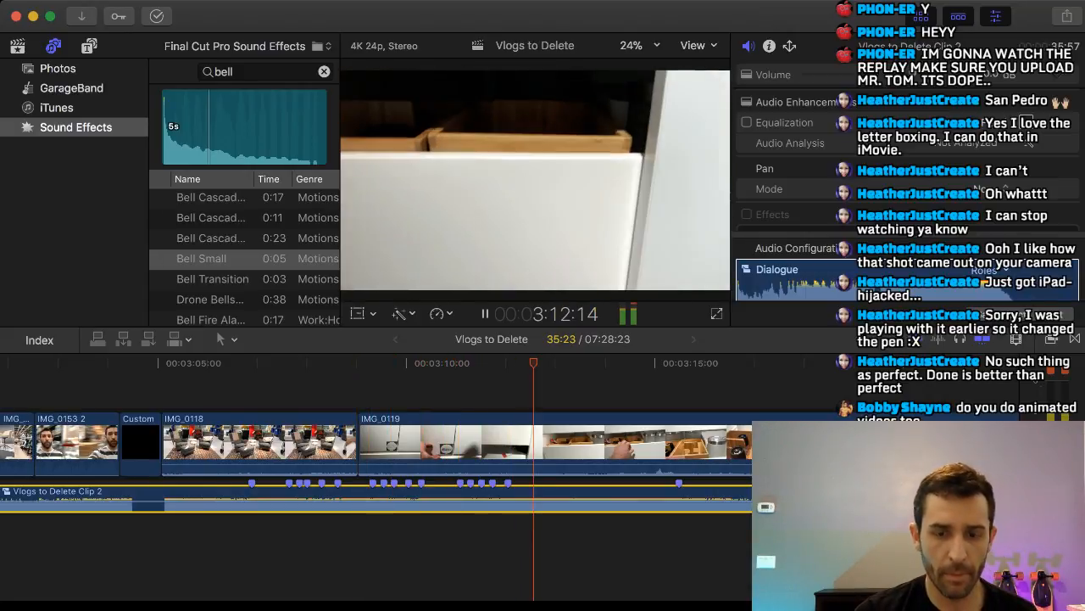
Try to add another cluster of beat markers to the music clip at about 3:13 under IMG_0119.
key(m)
key(m)
key(m)
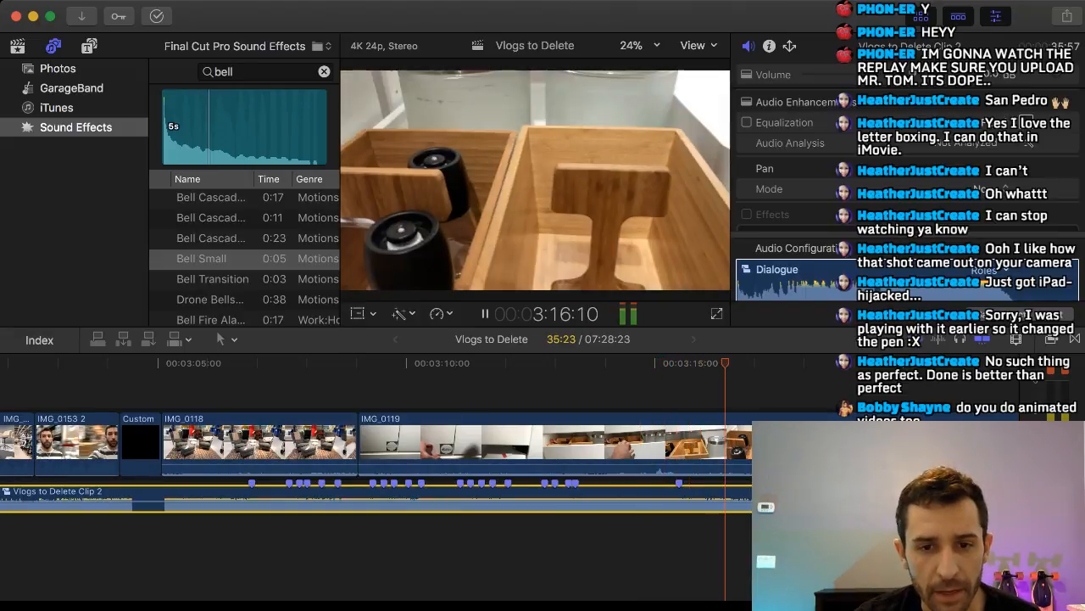
key(space)
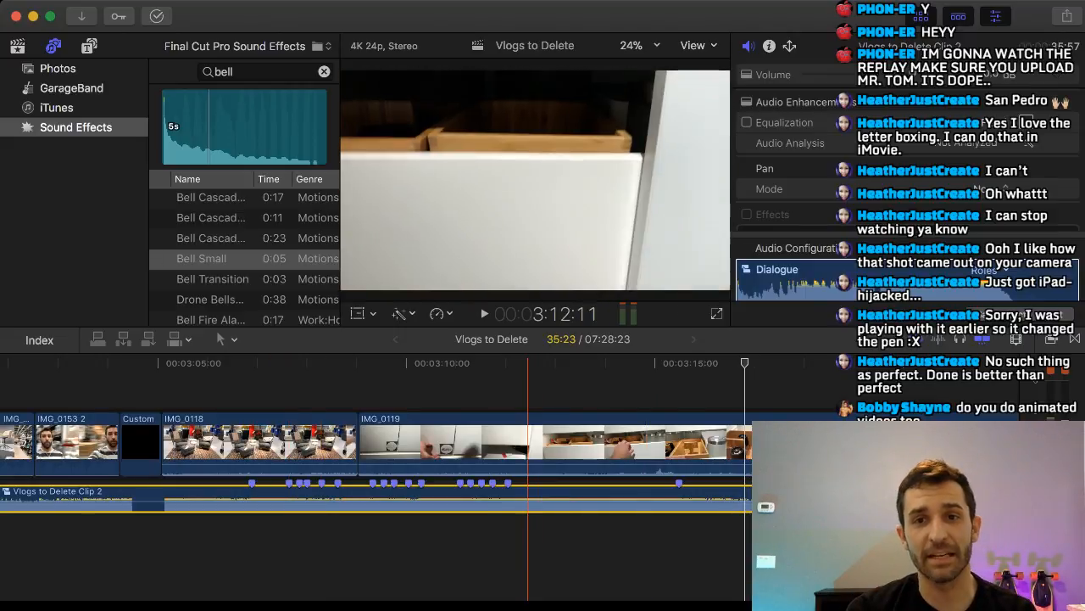
Play the drawer shots of IMG_0119 in short stretches from about 3:12 to 3:17 to compare the action with the marked beats.
click(527, 552)
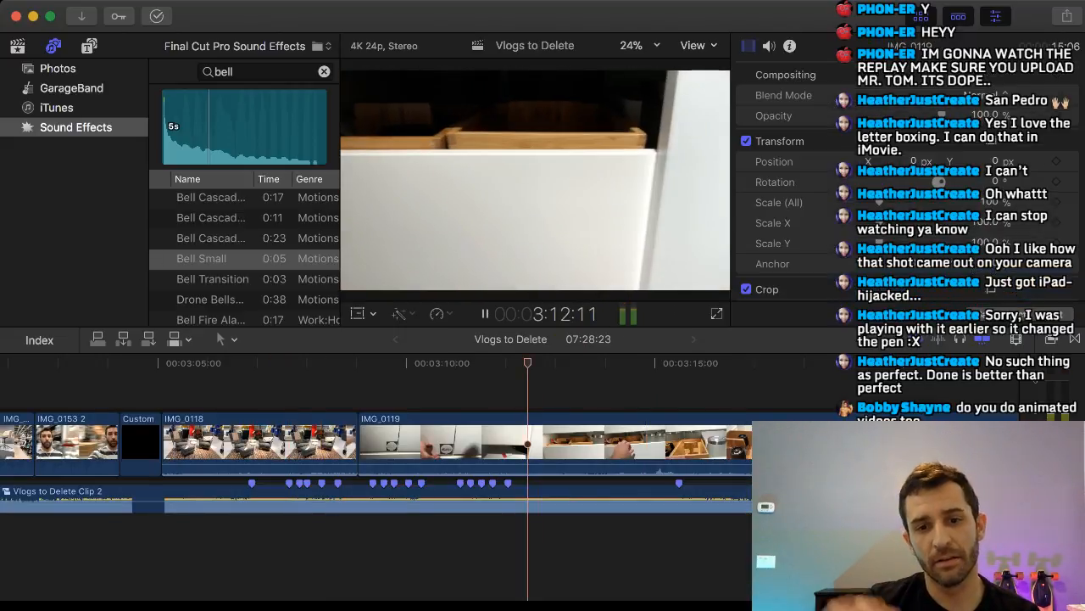
key(space)
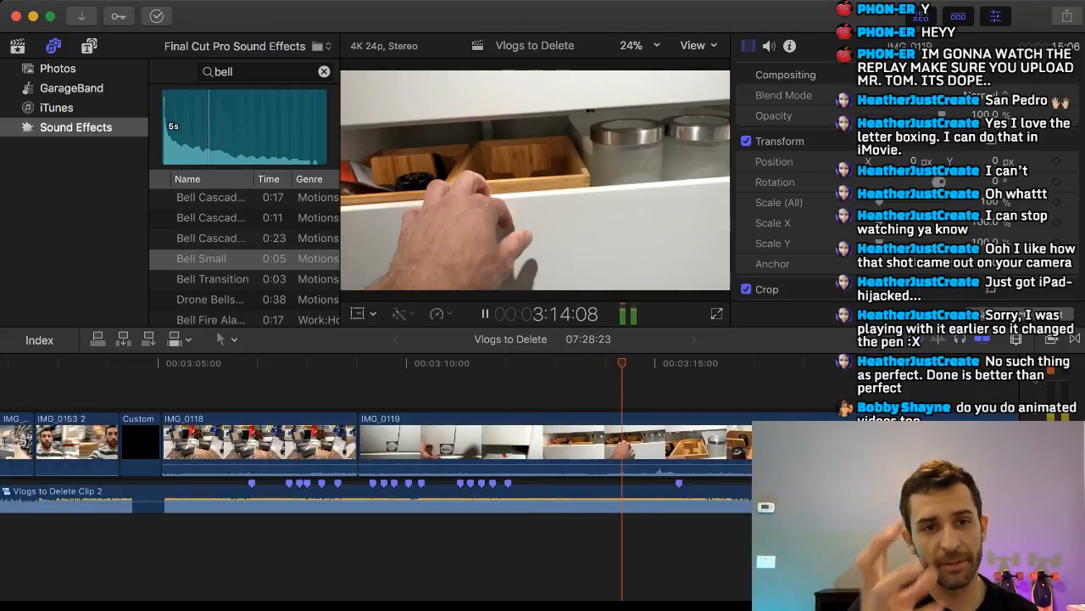
key(space)
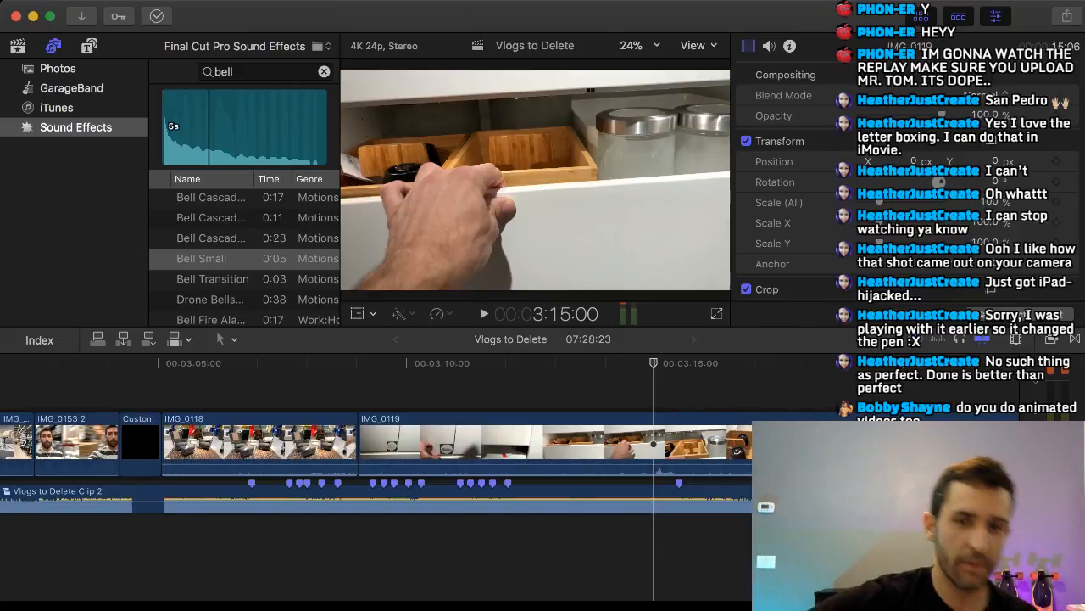
key(space)
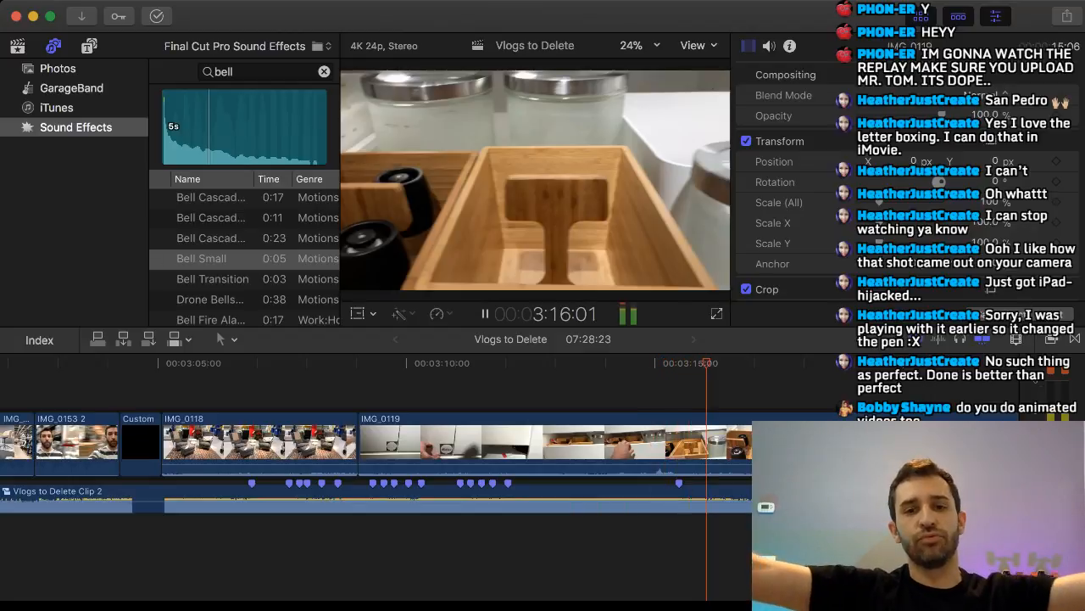
key(space)
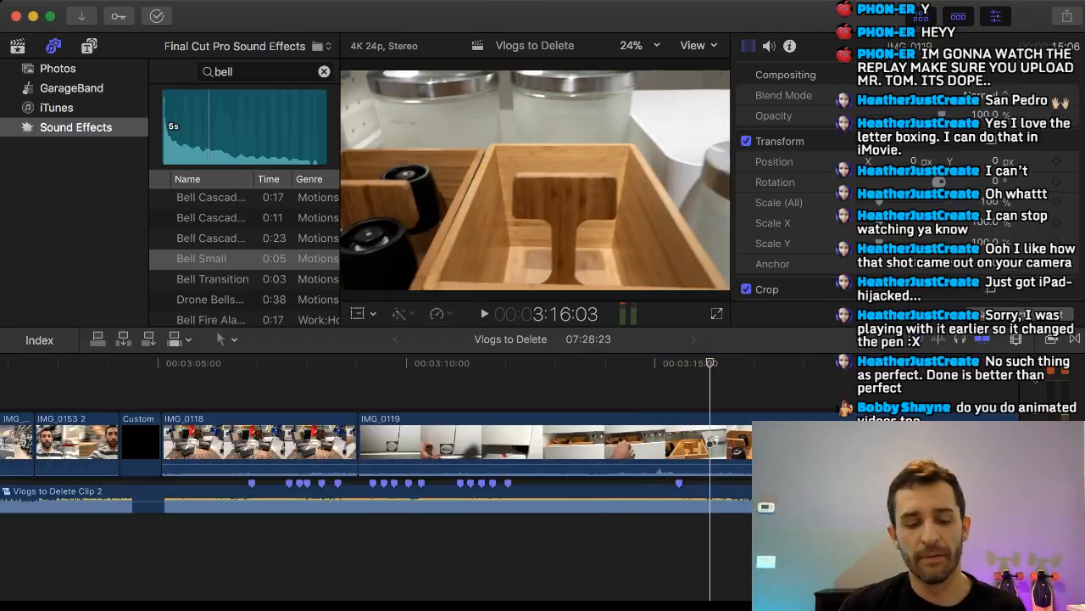
key(space)
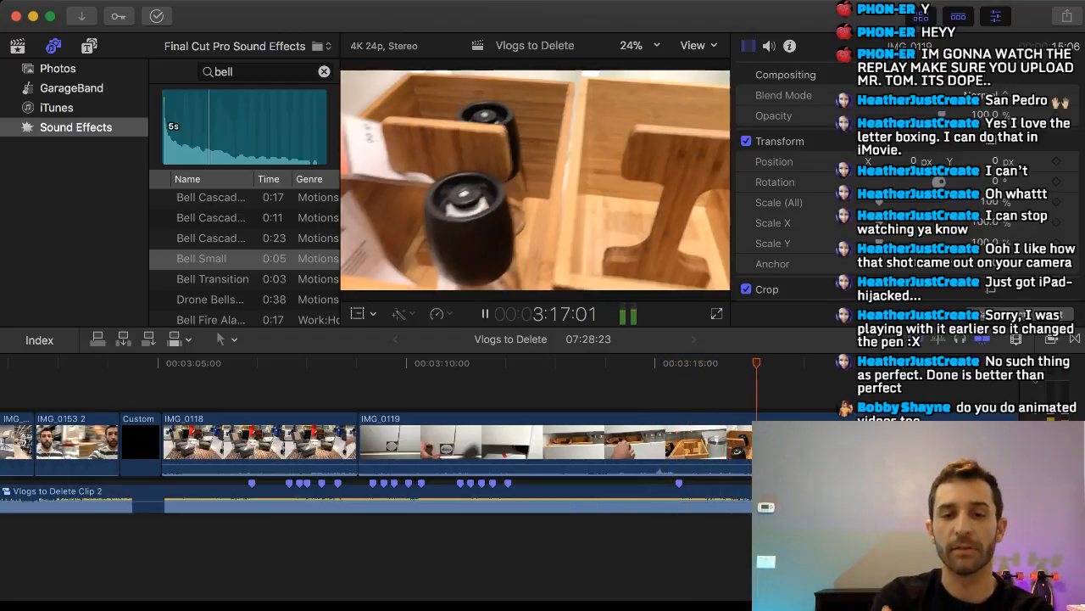
key(space)
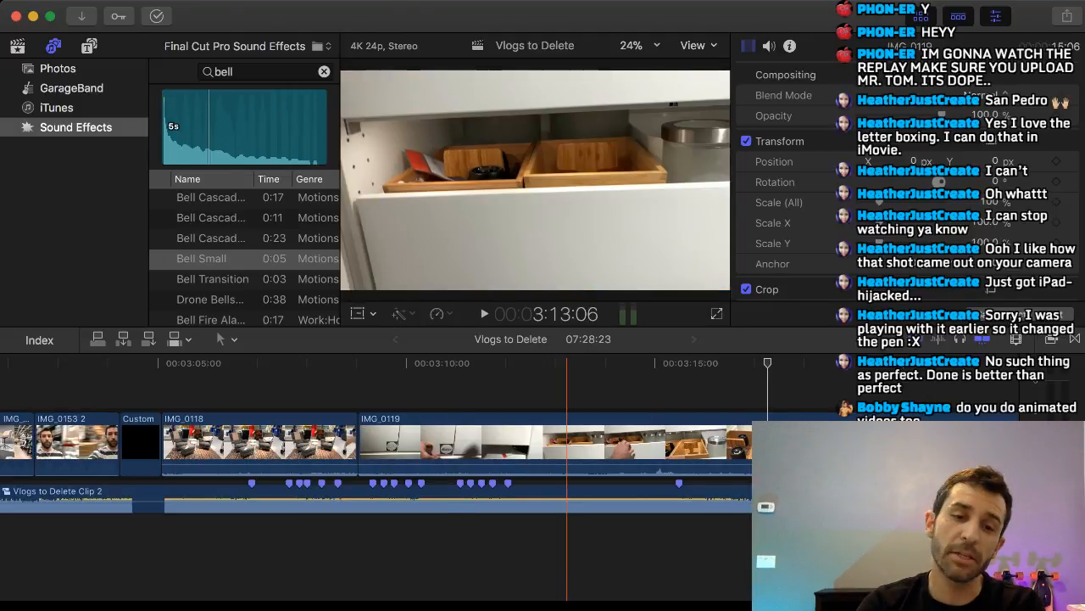
Skim the timeline from the black title through IMG_0119 to IMG_0116, including the end of the music clip.
scroll(470, 457, left, 3)
scroll(229, 458, left, 2)
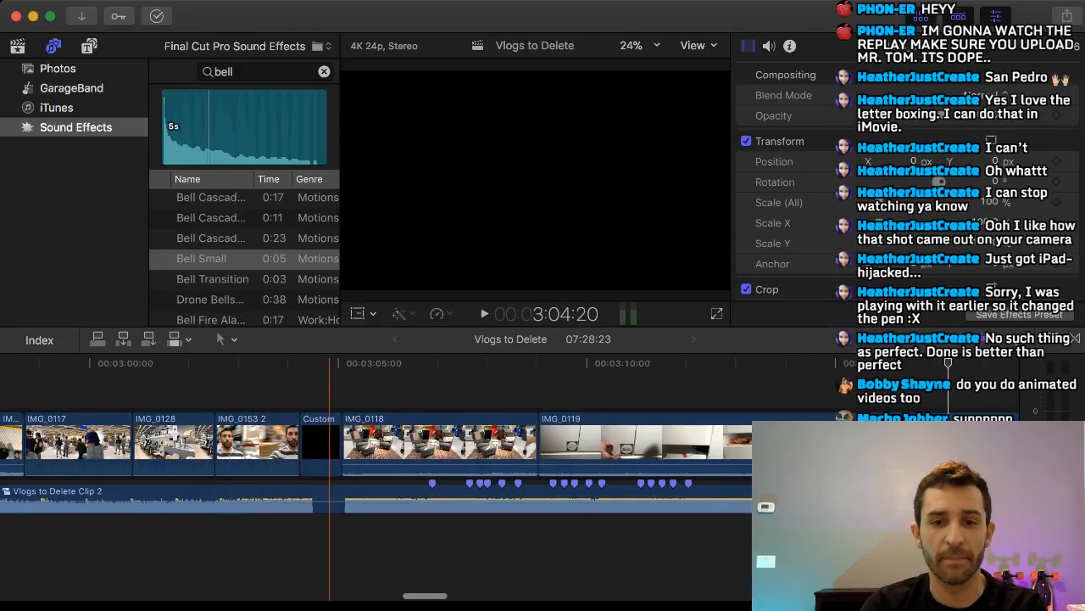
scroll(357, 458, right, 10)
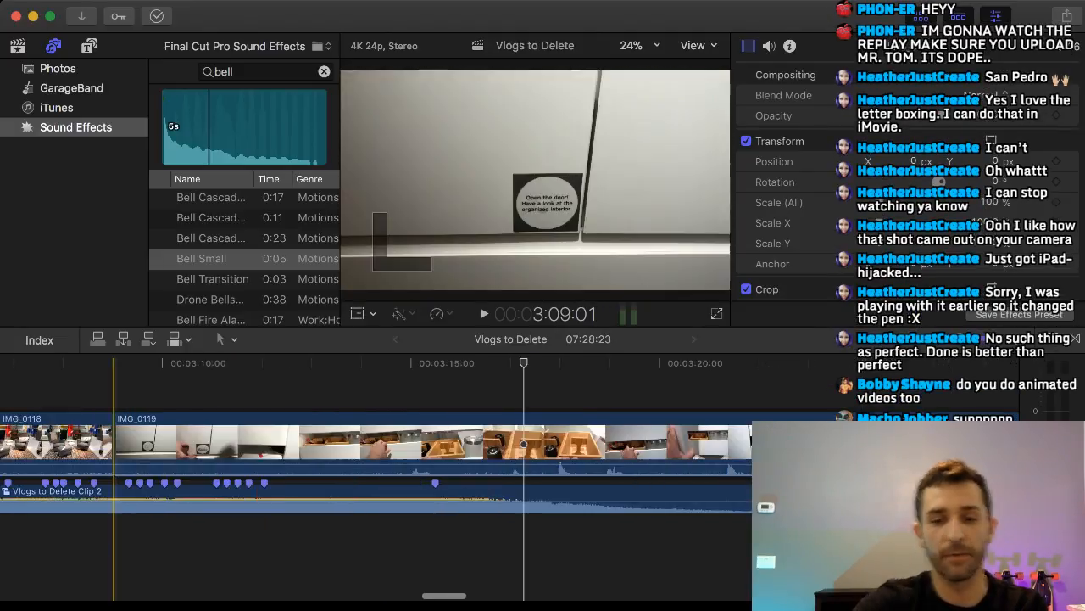
scroll(194, 458, right, 12)
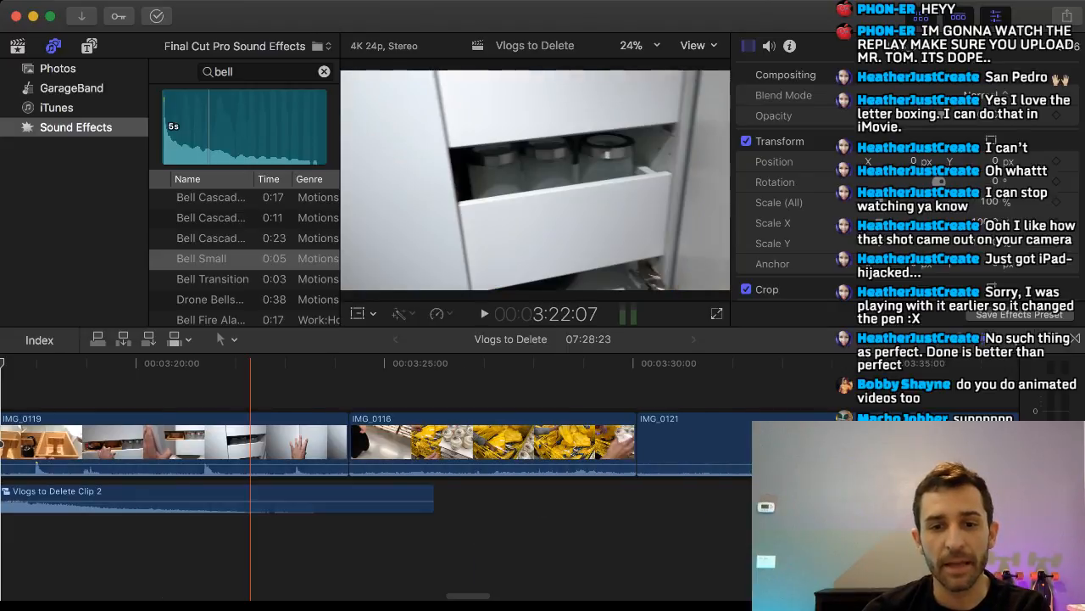
Remove the walking-feet clip IMG_0143 from the timeline, closing the gap after IMG_0142.
key(super+minus)
scroll(423, 458, right, 15)
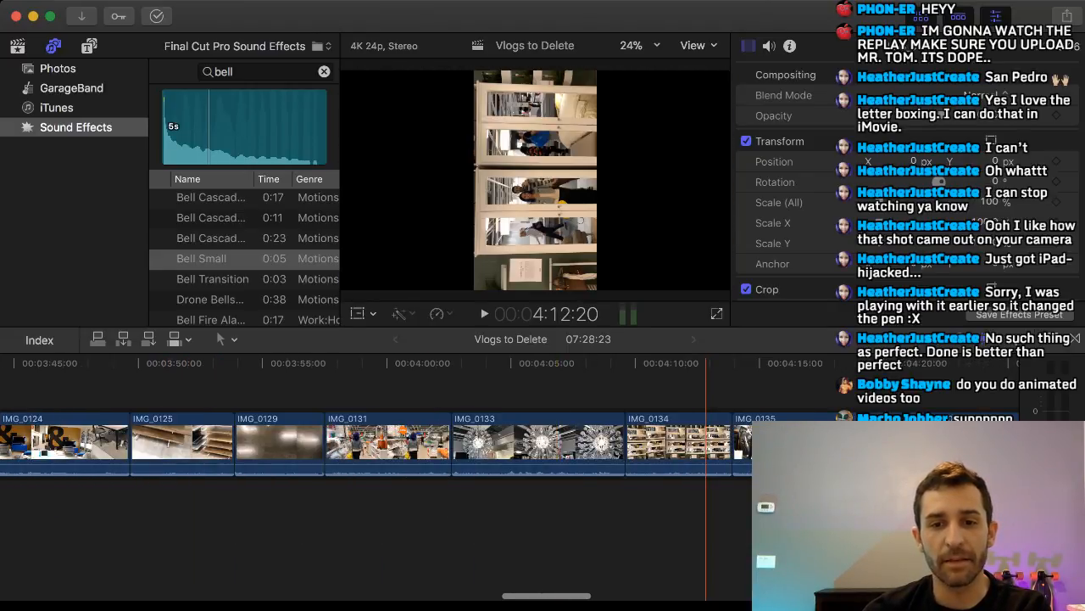
scroll(706, 441, right, 20)
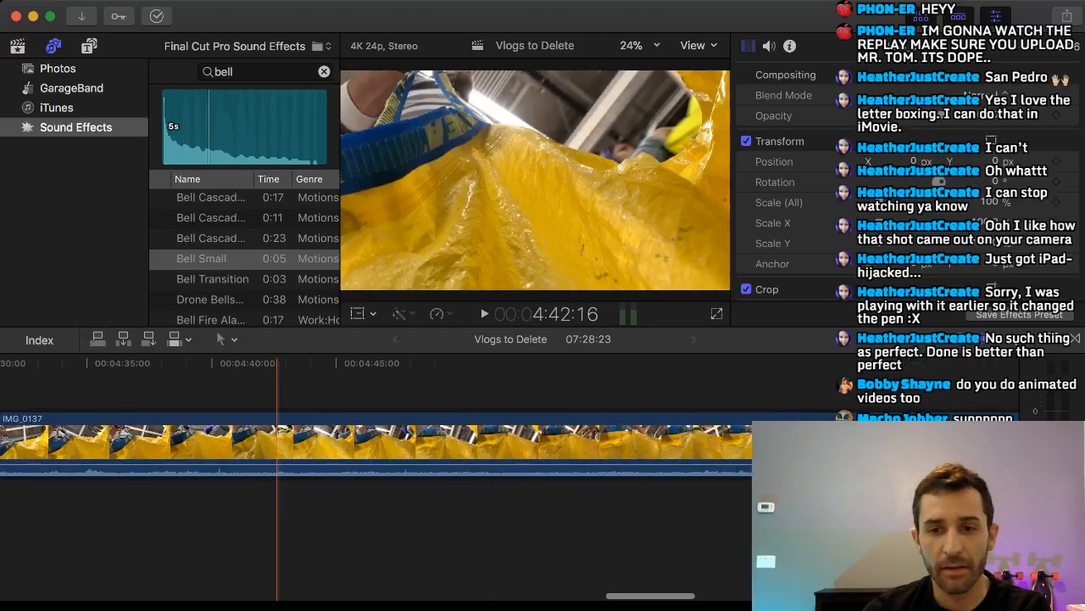
key(super+minus)
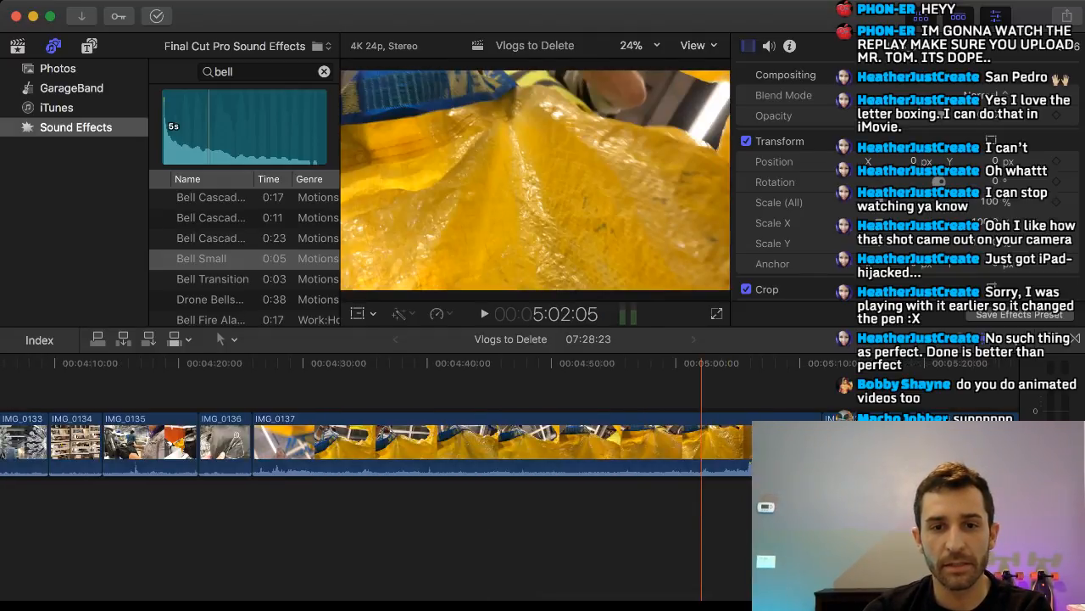
scroll(701, 441, right, 7)
scroll(552, 441, right, 10)
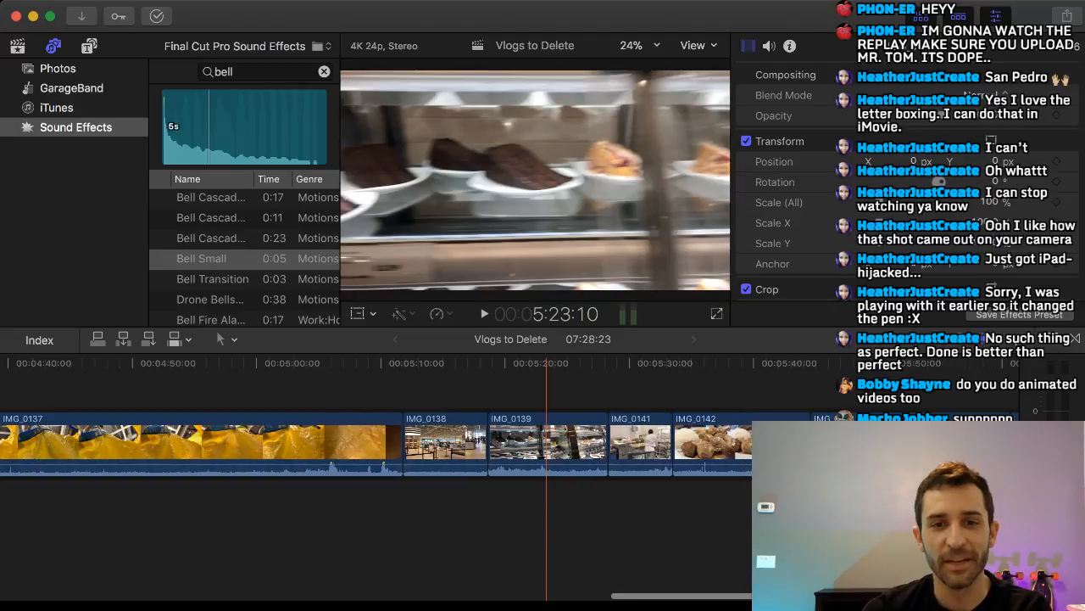
scroll(503, 441, right, 1)
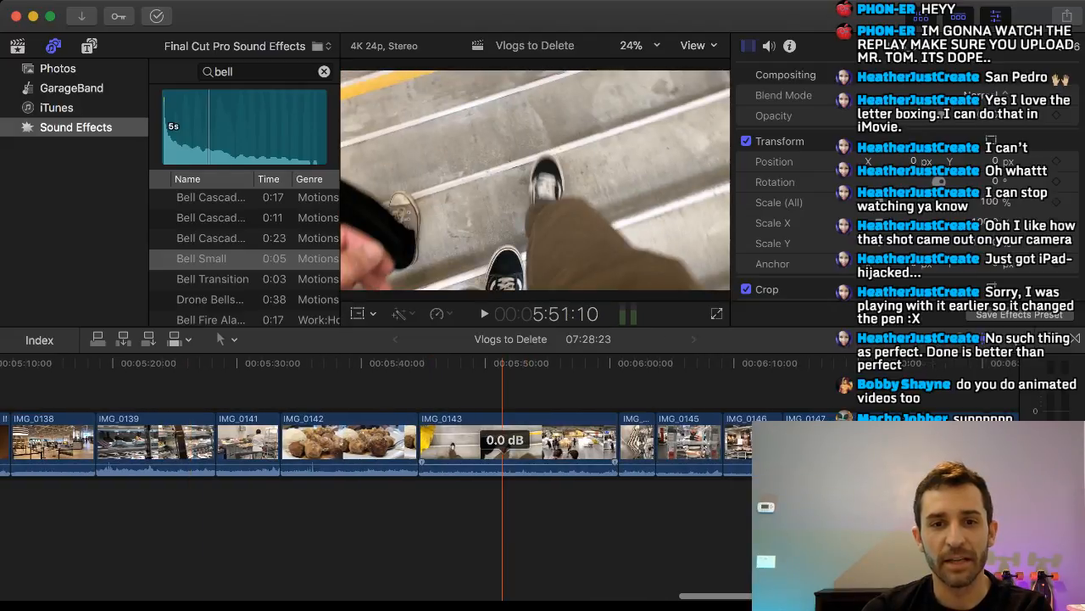
click(655, 441)
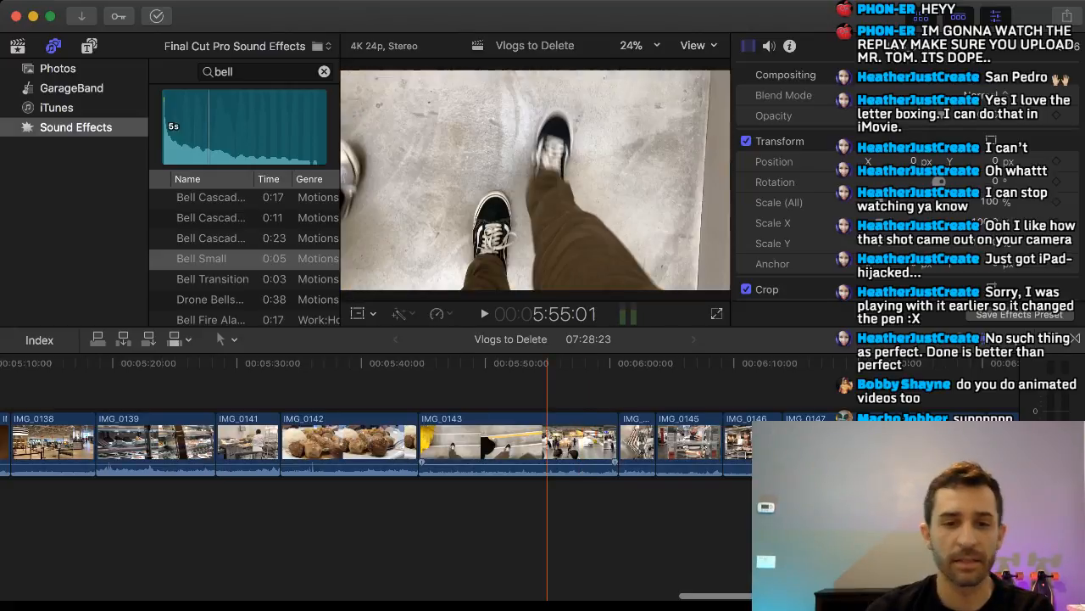
click(547, 443)
key(Delete)
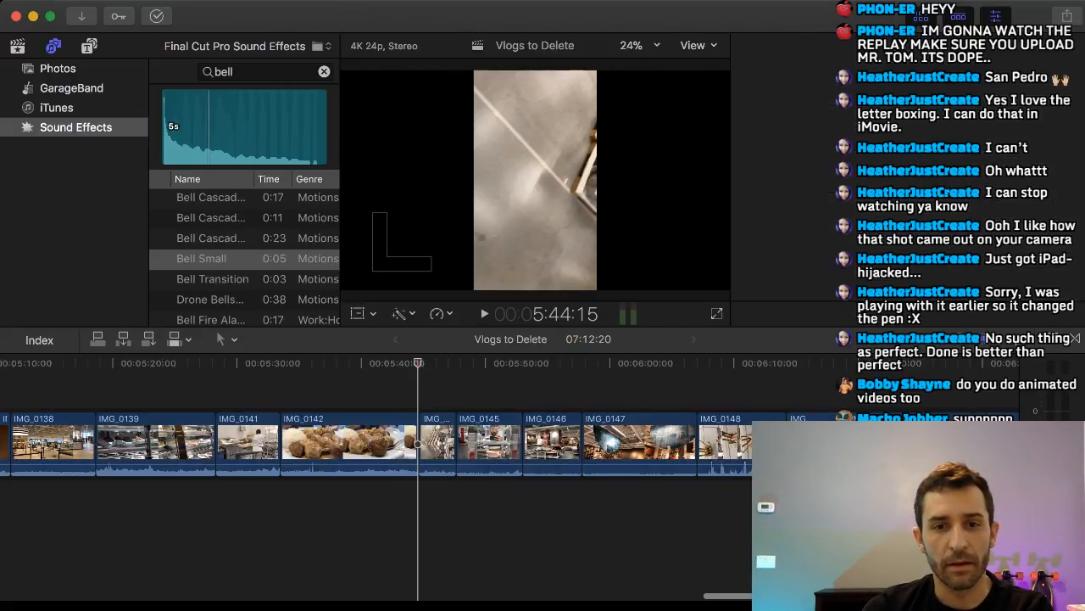
Review and delete the short vertical clip between IMG_0142 and IMG_0145, and delete the textile display clip IMG_0146.
mouse_move(418, 363)
mouse_down()
mouse_move(455, 363)
mouse_move(435, 363)
mouse_up()
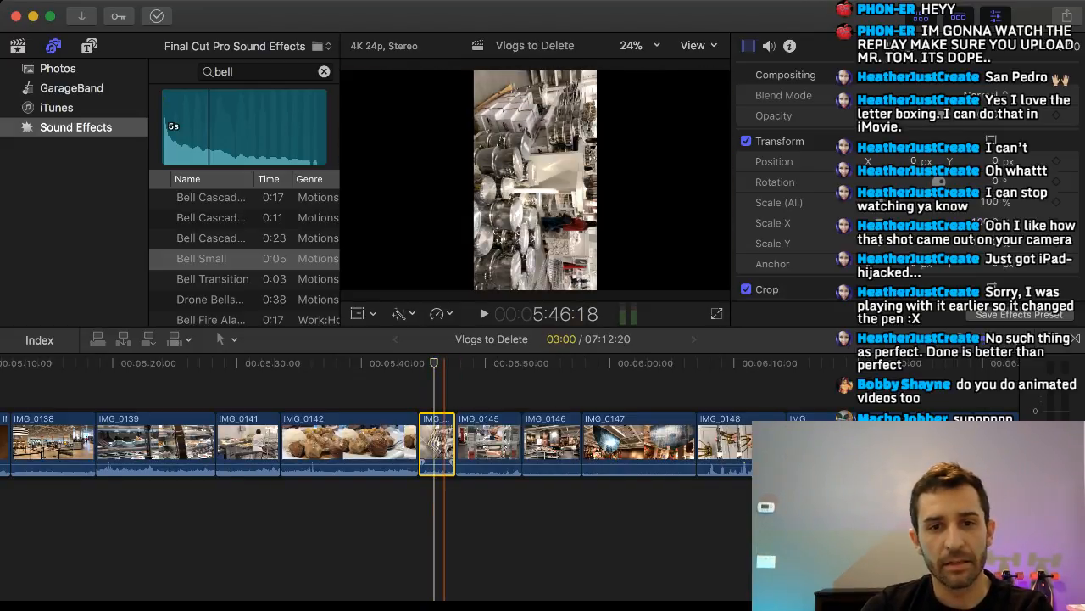
key(Delete)
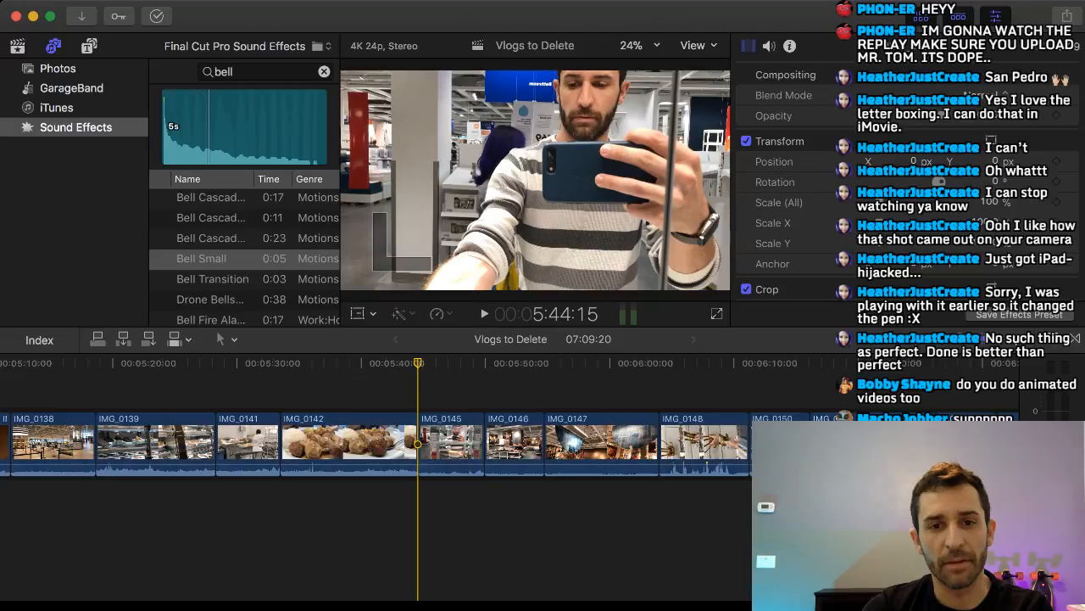
drag(418, 363, 505, 363)
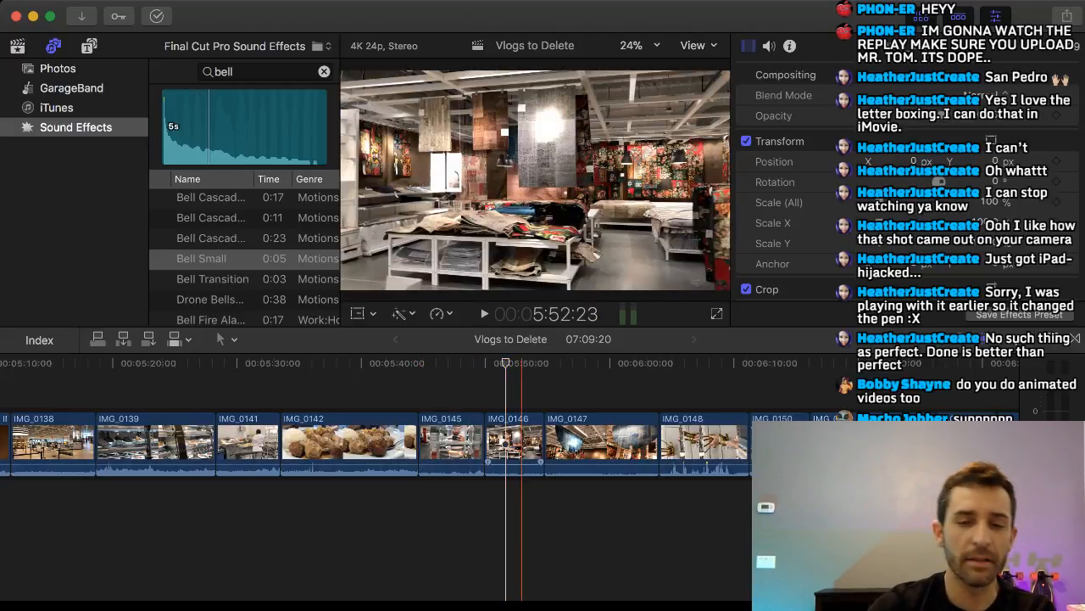
click(526, 441)
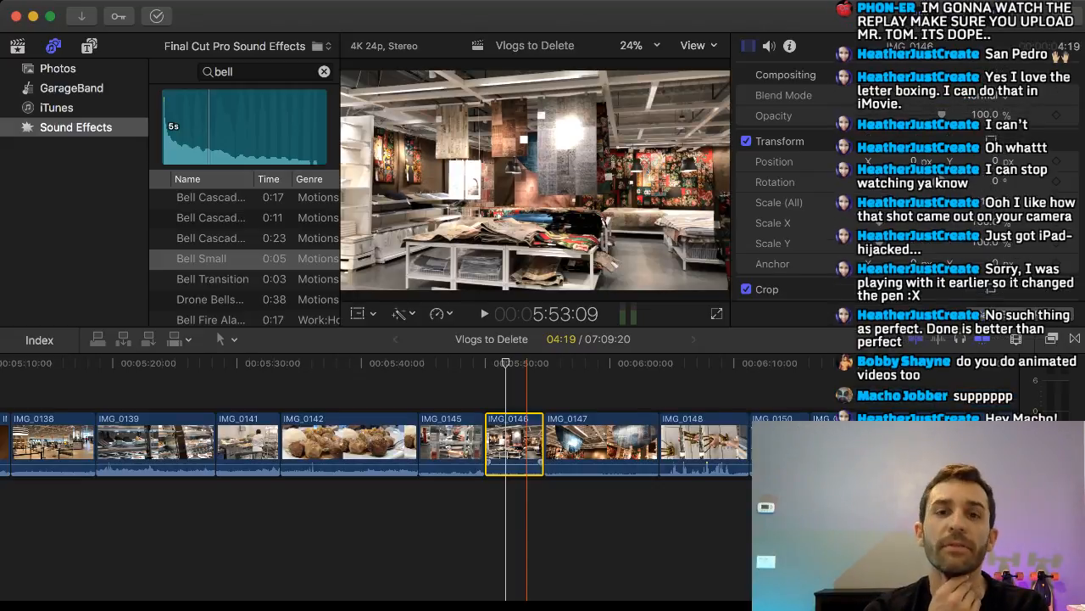
key(Delete)
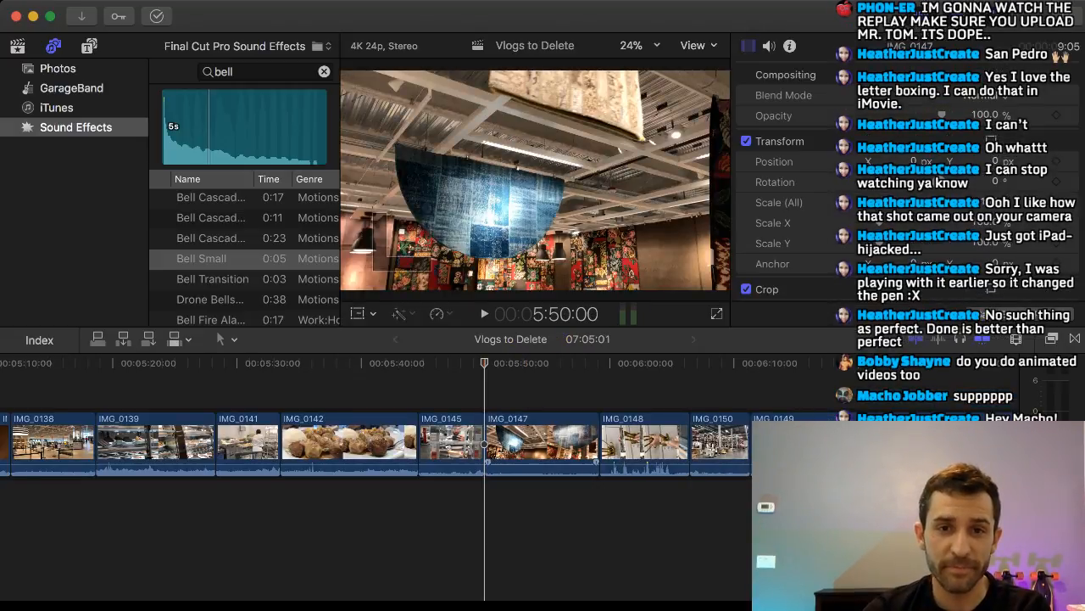
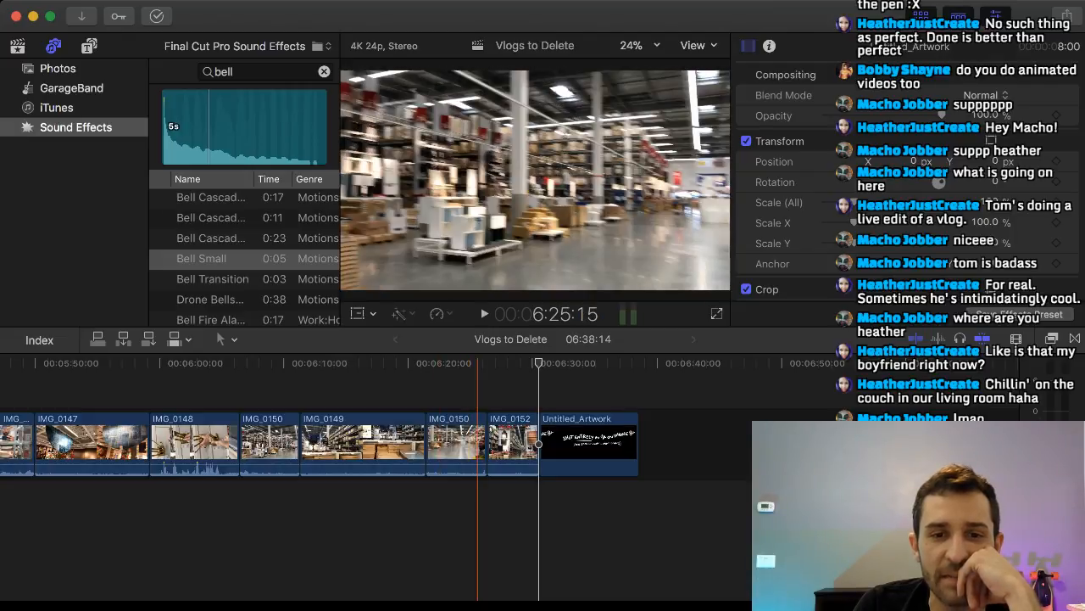
Move the second IMG_0150 clip, the warehouse pan just before IMG_0152, back to between the black title and IMG_0118.
drag(468, 441, 264, 386)
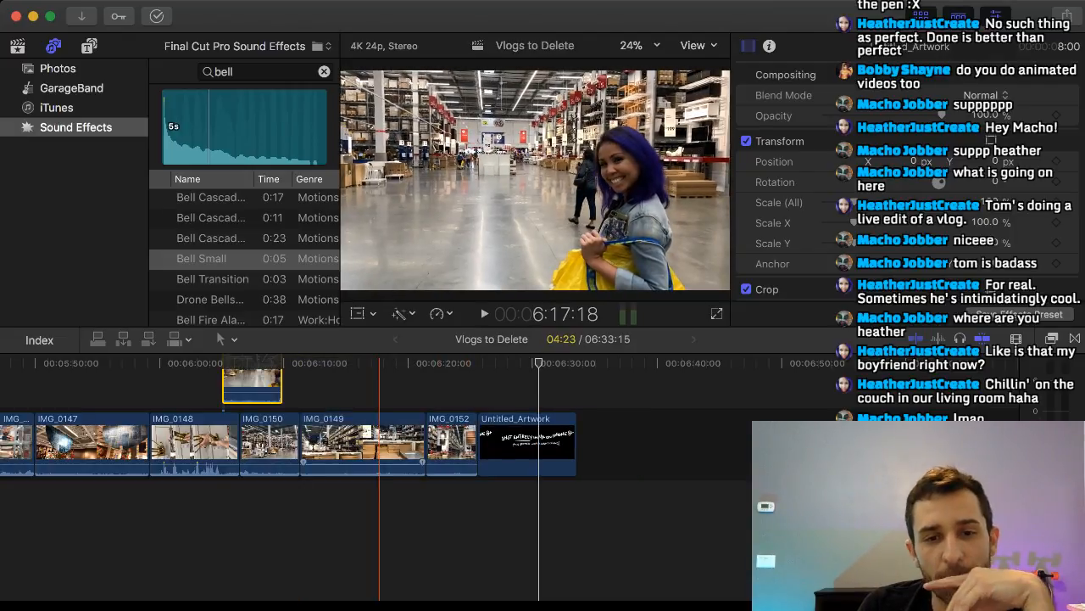
scroll(379, 441, left, 5)
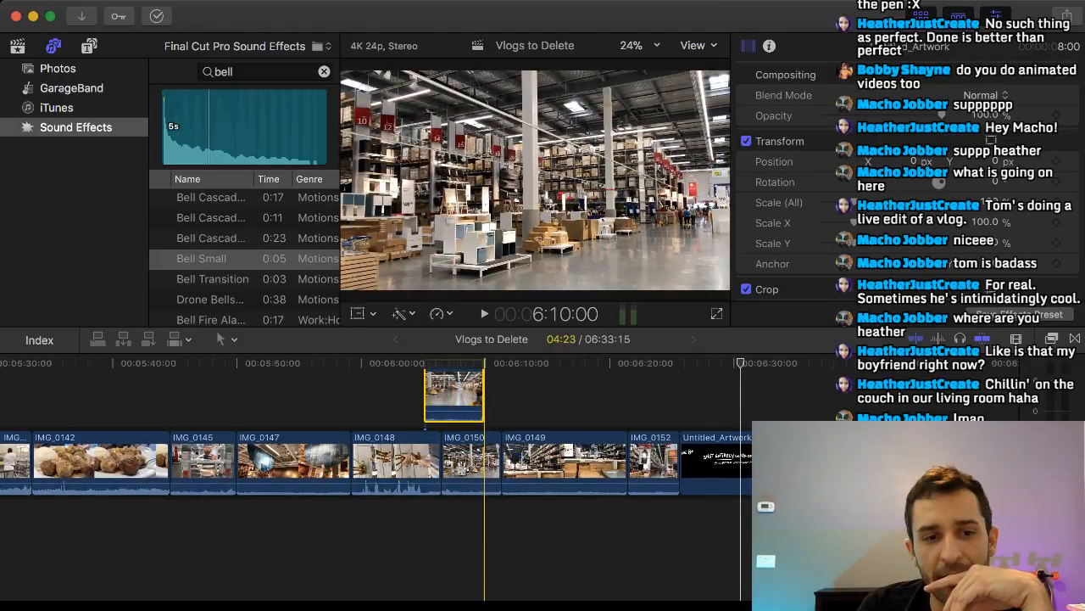
scroll(484, 441, left, 10)
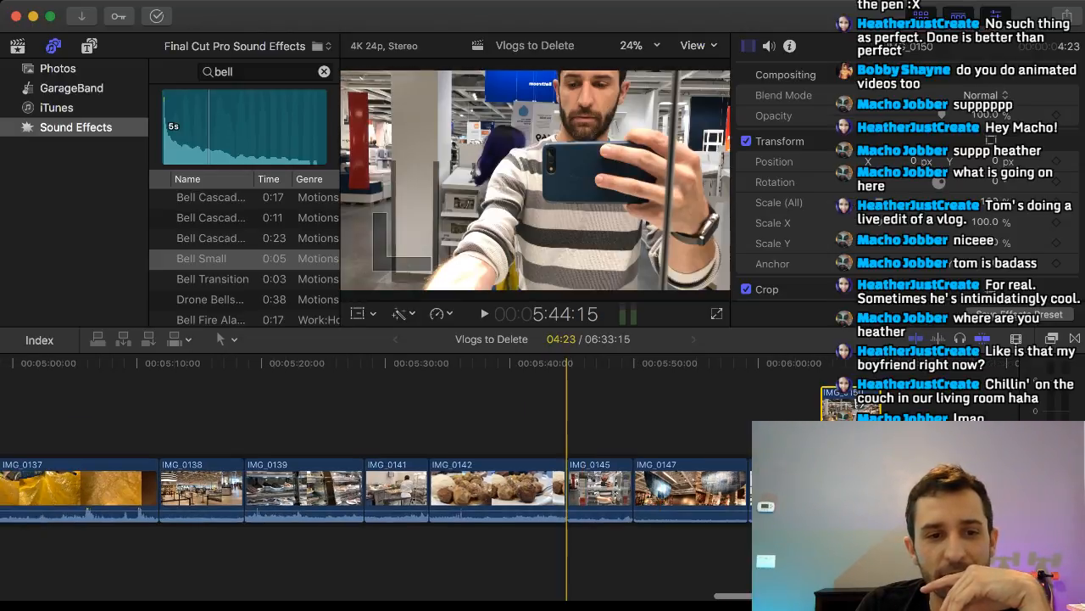
drag(853, 405, 17, 391)
scroll(306, 441, left, 17)
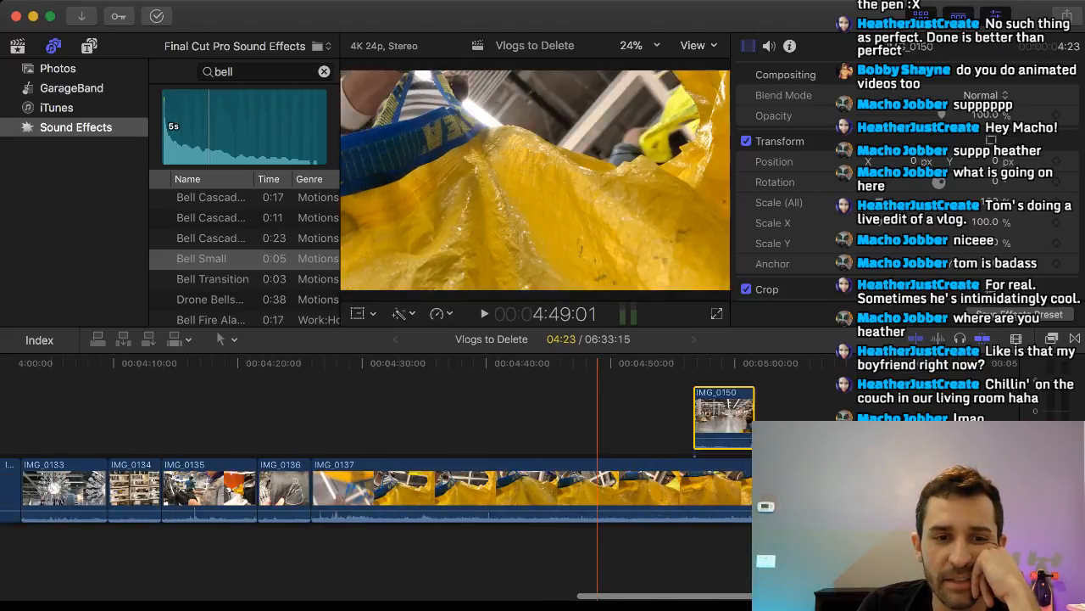
drag(746, 399, 17, 392)
scroll(344, 416, left, 11)
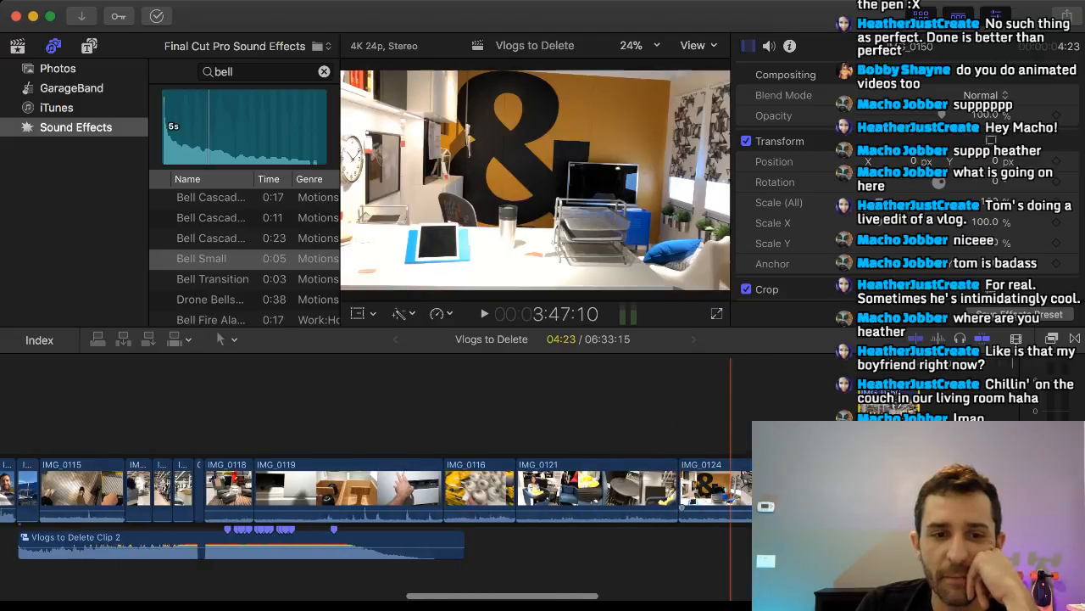
drag(889, 415, 313, 416)
key(super+equal)
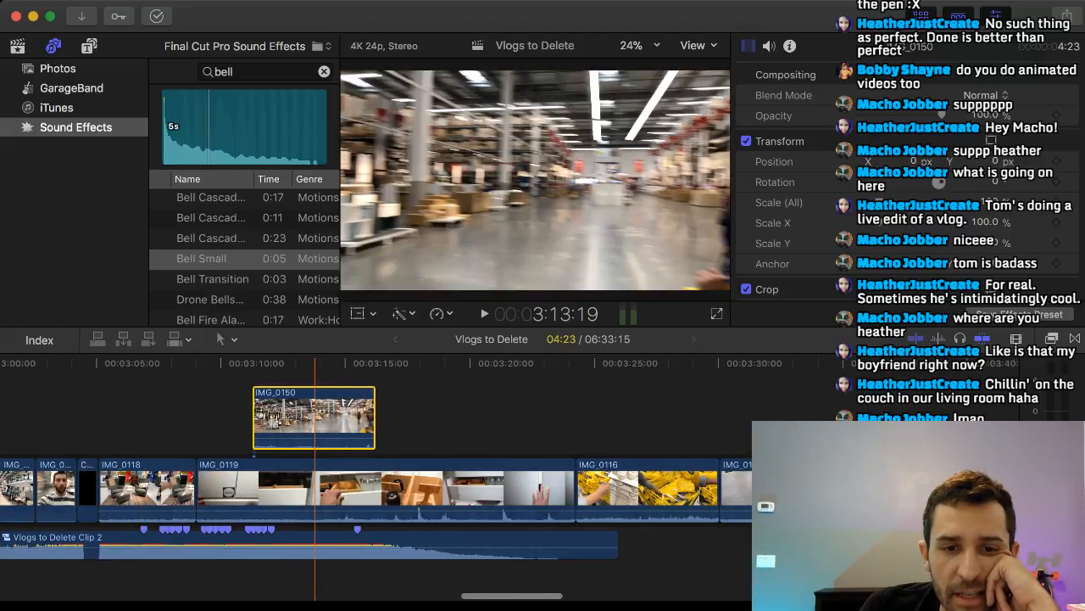
scroll(315, 416, left, 6)
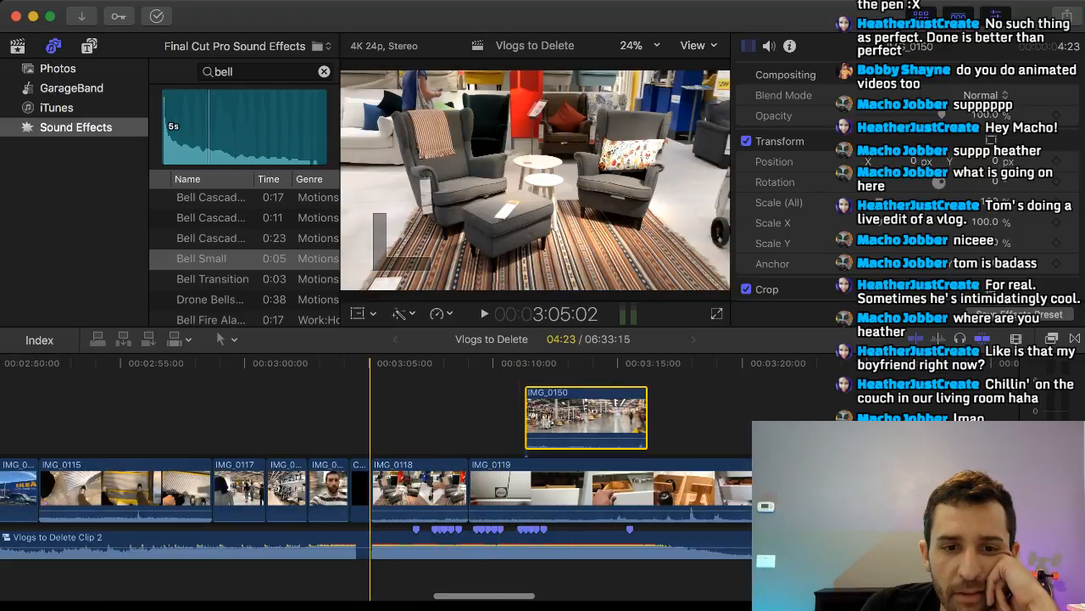
click(370, 416)
drag(570, 416, 401, 500)
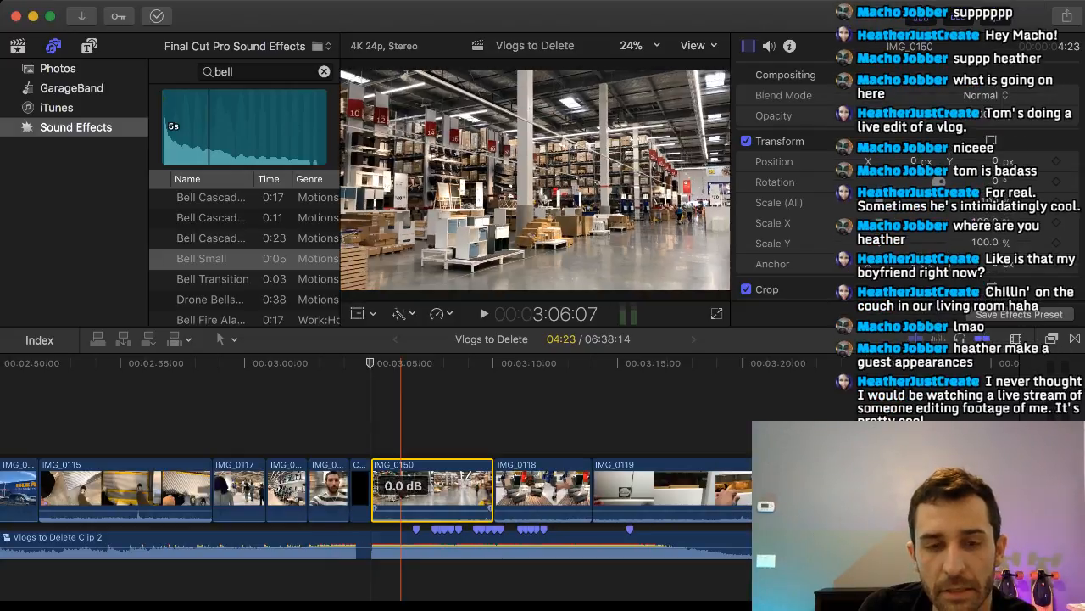
Trim the start of the moved IMG_0150 clip to a clip length of 3:11, playing from the black title before and after the cut.
click(350, 428)
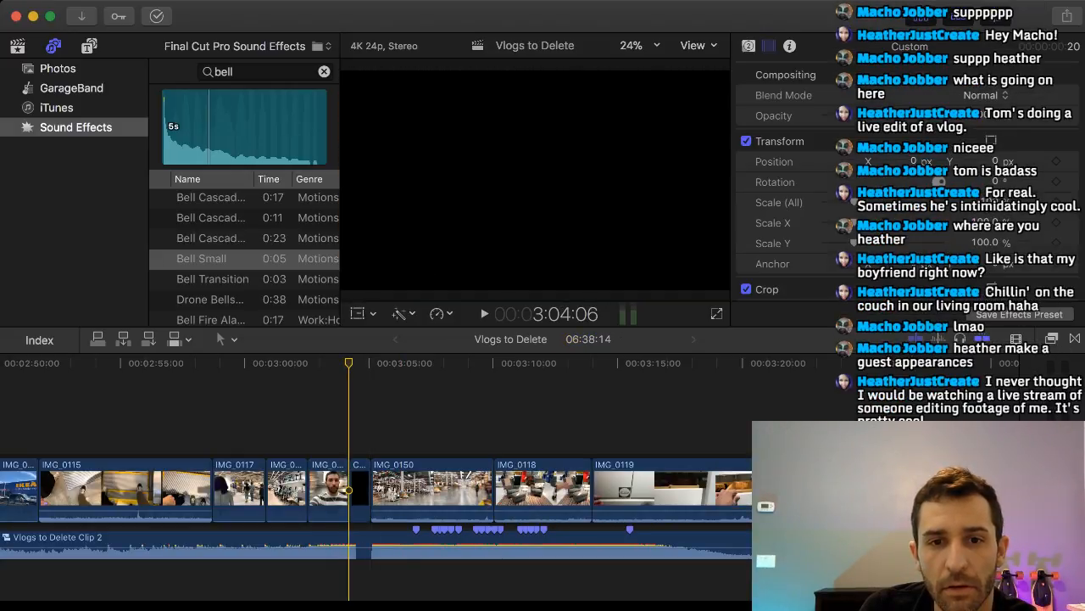
key(space)
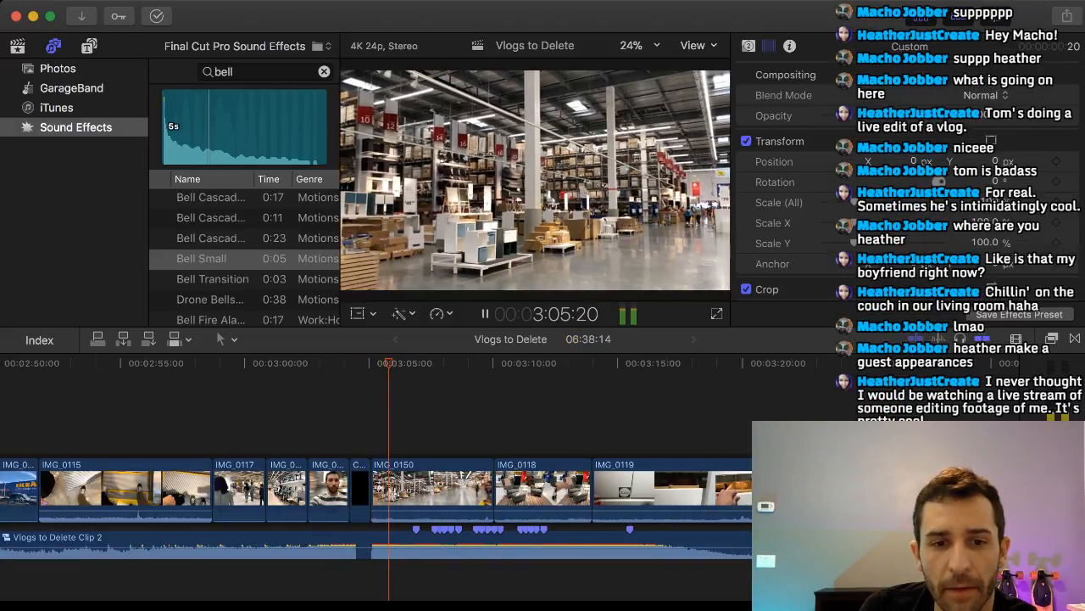
key(space)
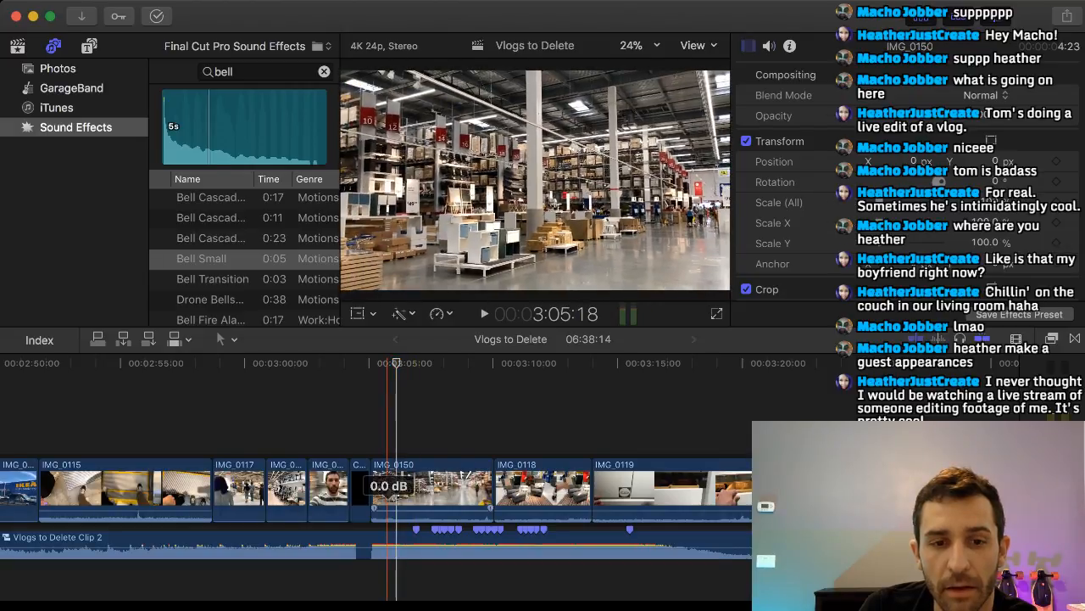
drag(388, 510, 399, 488)
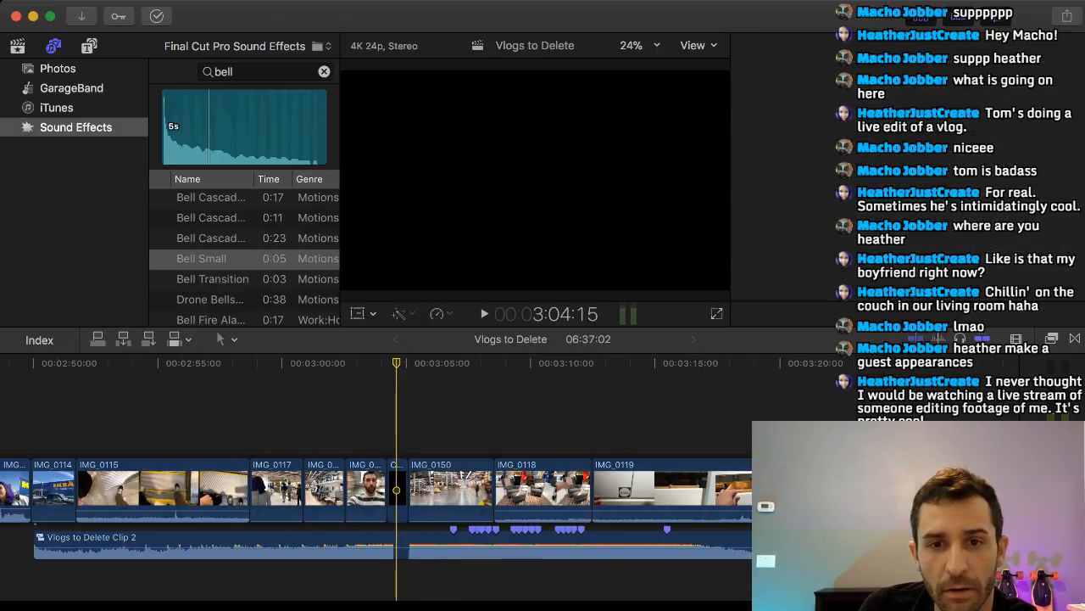
key(space)
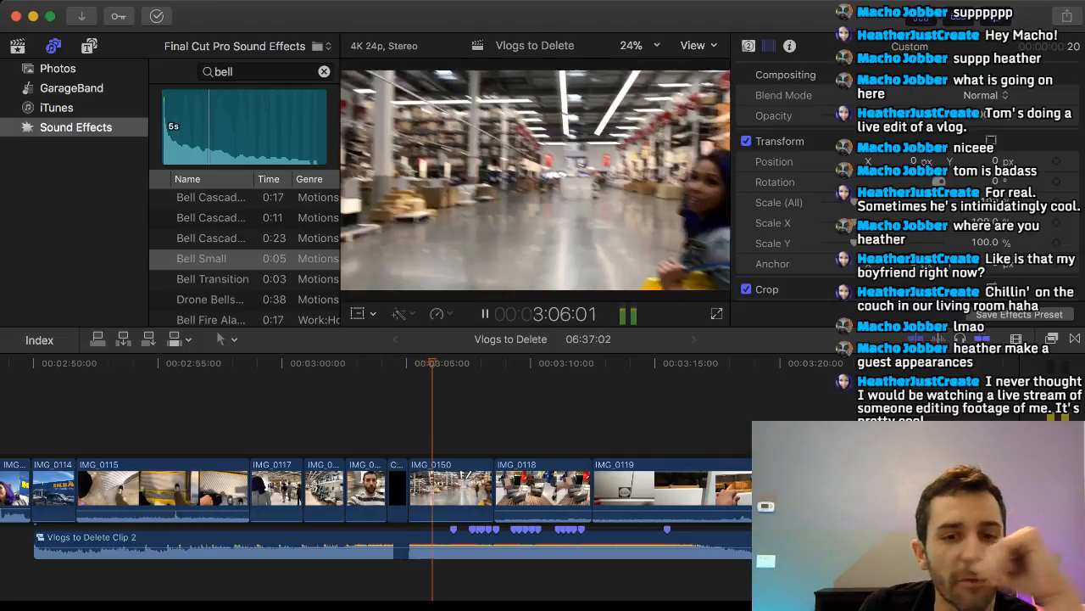
key(space)
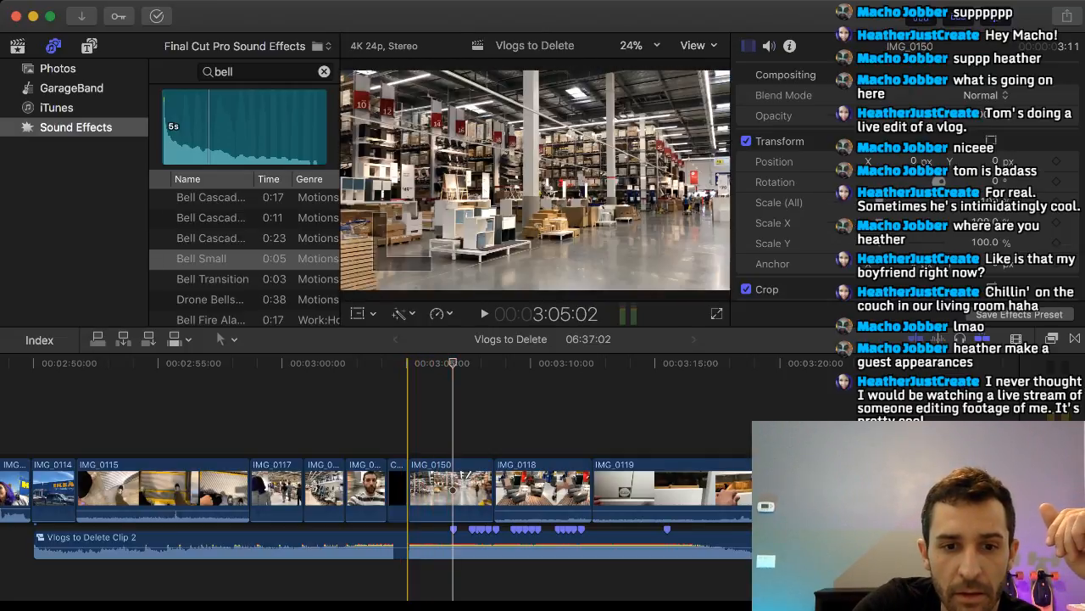
Trim the start of IMG_0150 a few frames further to a clip length of 3:02, and play from the black title.
drag(411, 487, 411, 487)
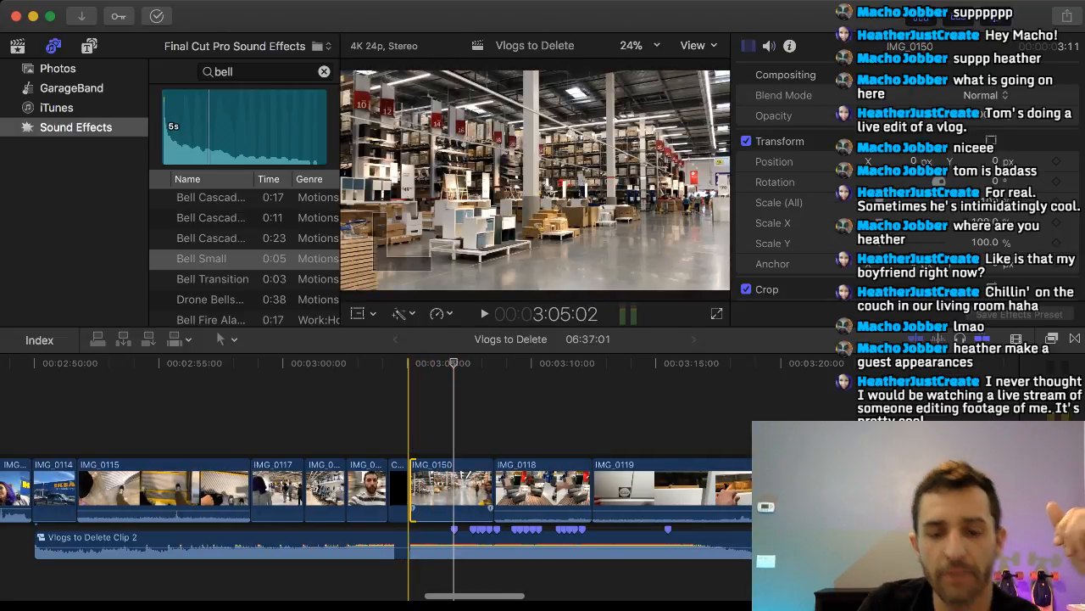
key(period)
key(period)
key(period)
key(period)
key(period)
key(period)
key(period)
key(period)
click(396, 424)
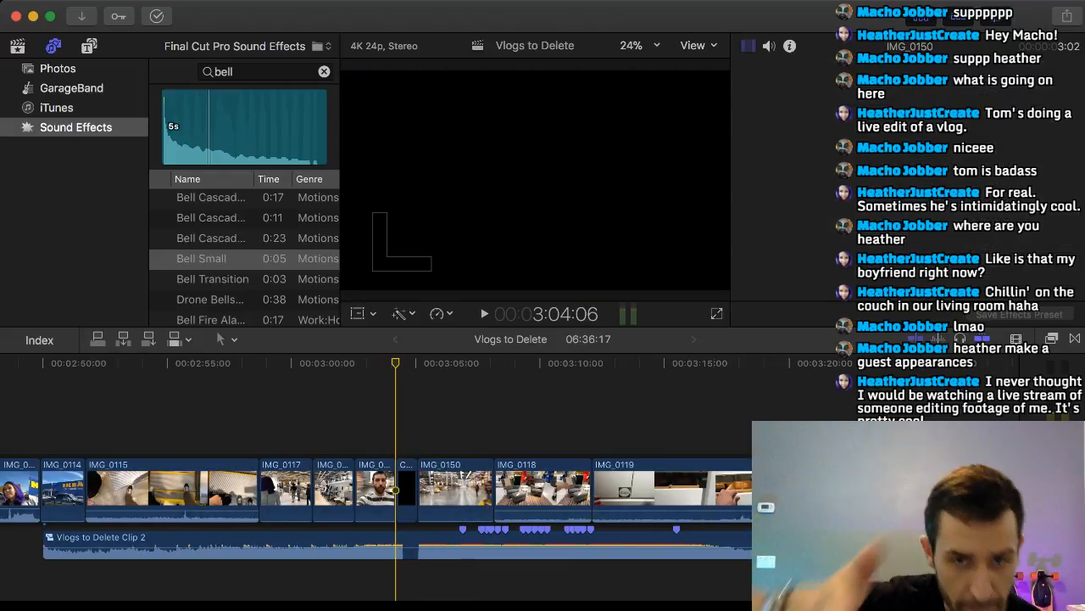
key(super+4)
key(space)
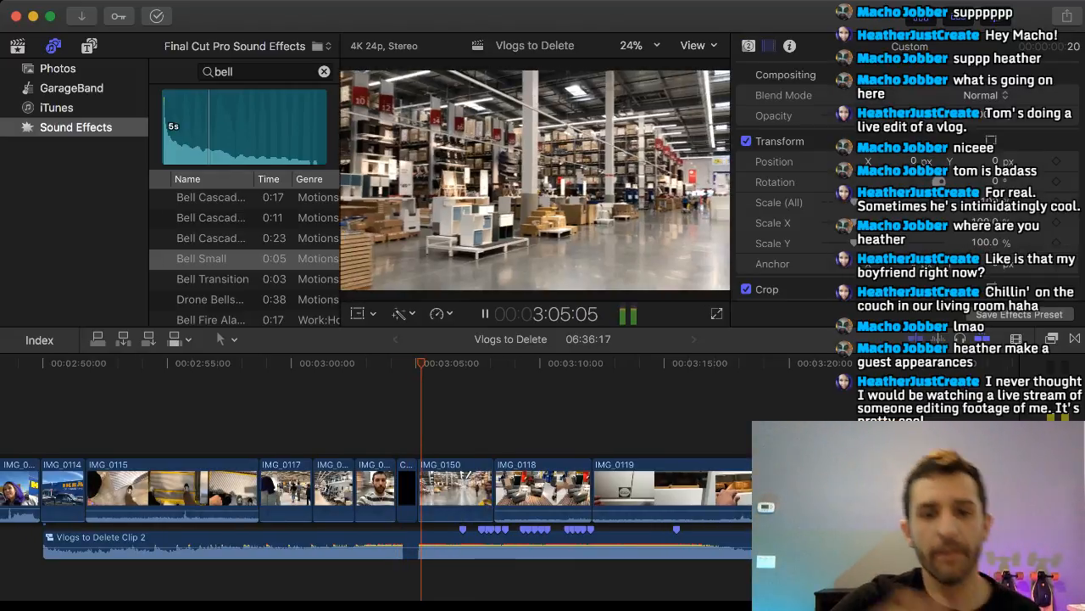
key(space)
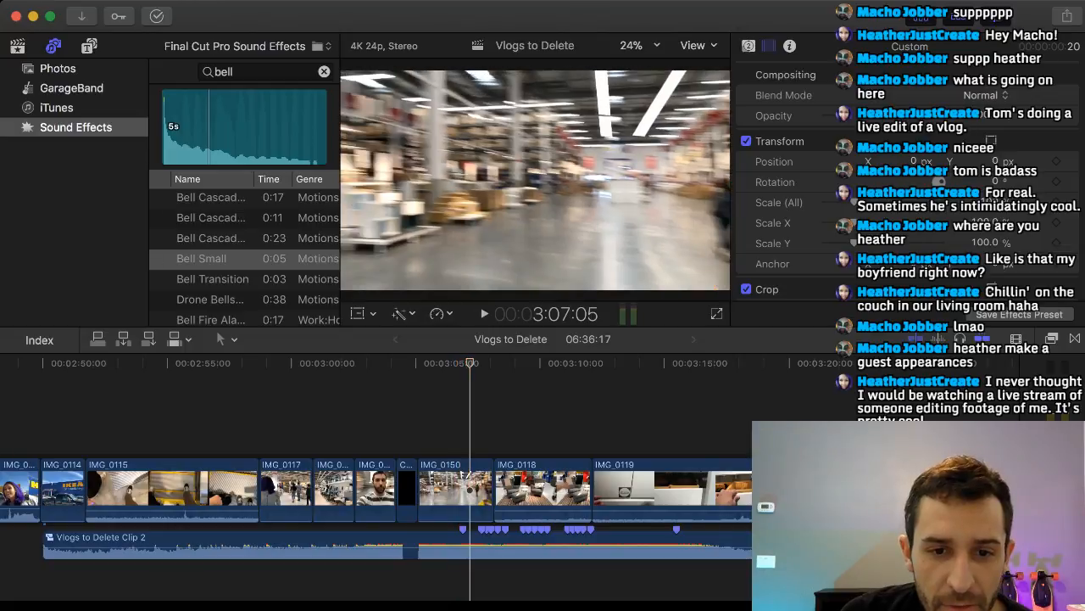
Trim the end of IMG_0150 back to the first beat marker and play the cut into IMG_0118.
drag(493, 483, 462, 483)
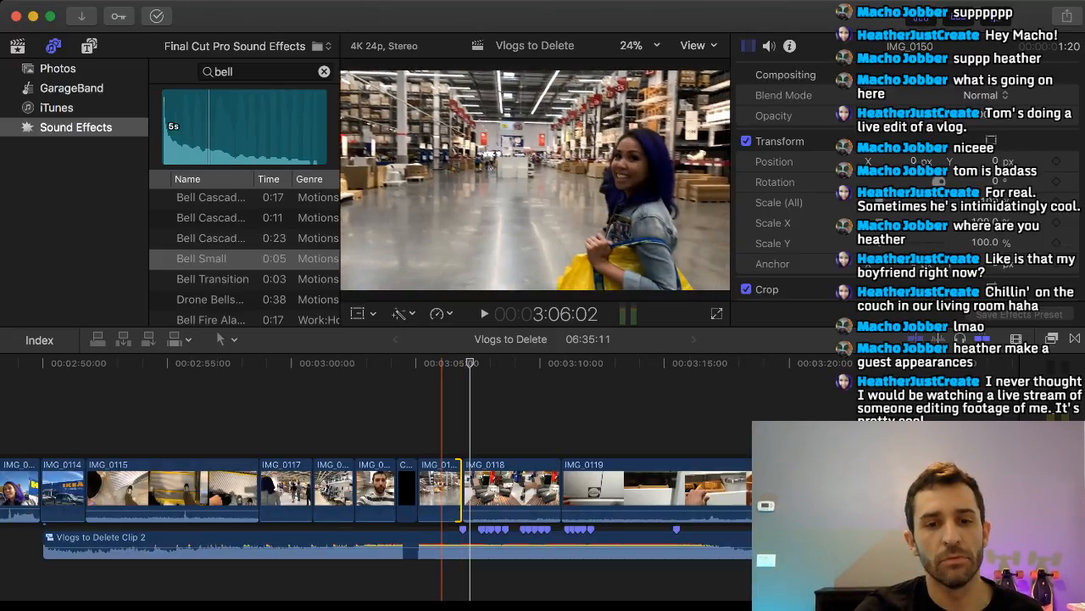
click(443, 425)
key(space)
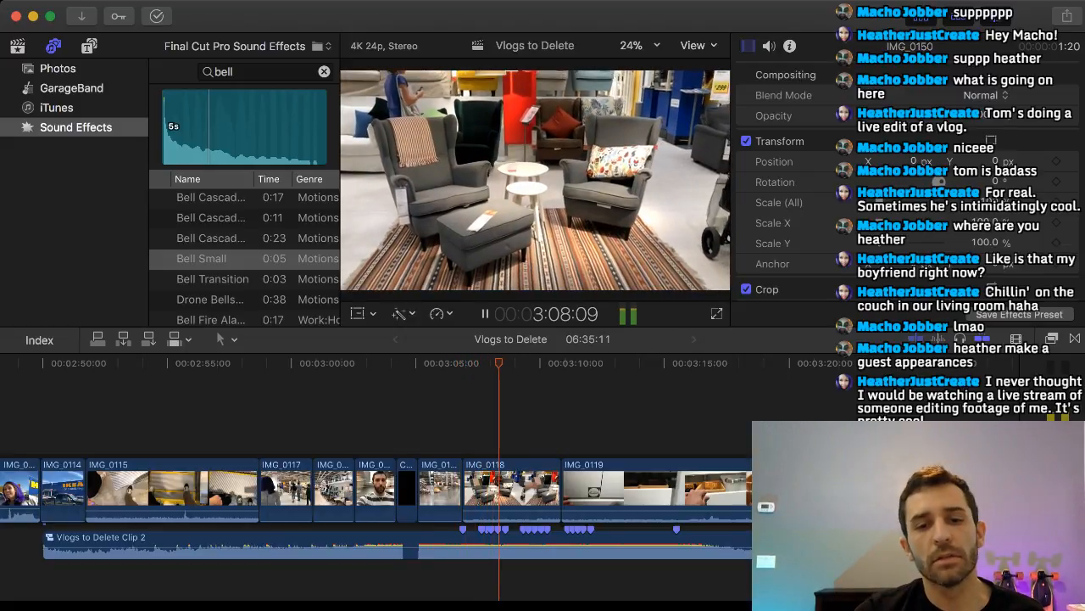
key(space)
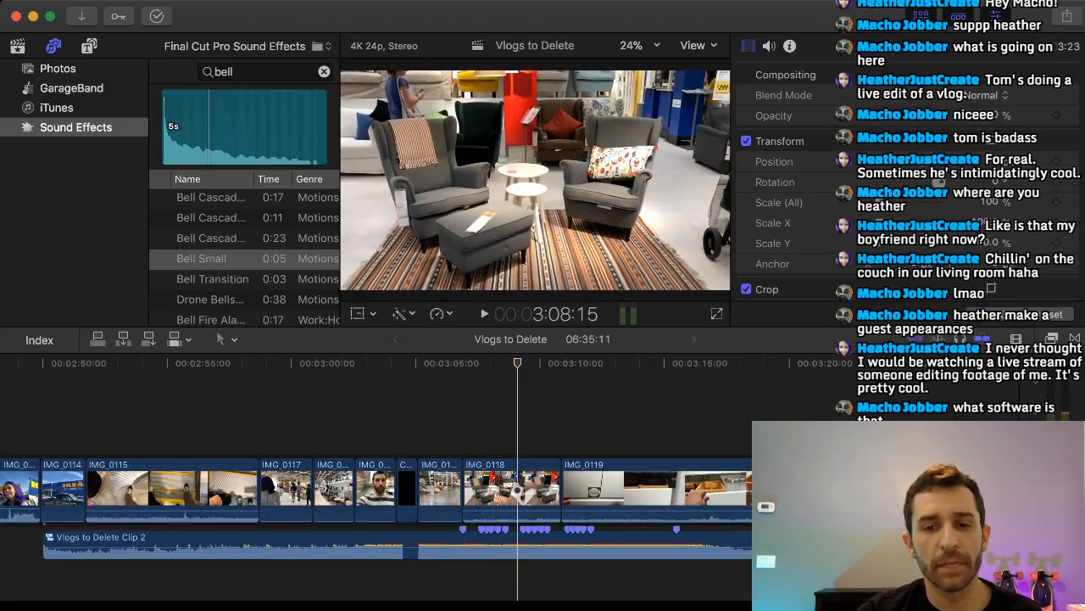
Delete the vertical mirror clip IMG_0134 between IMG_0133 and IMG_0135, closing the gap.
scroll(263, 424, right, 10)
scroll(356, 424, right, 6)
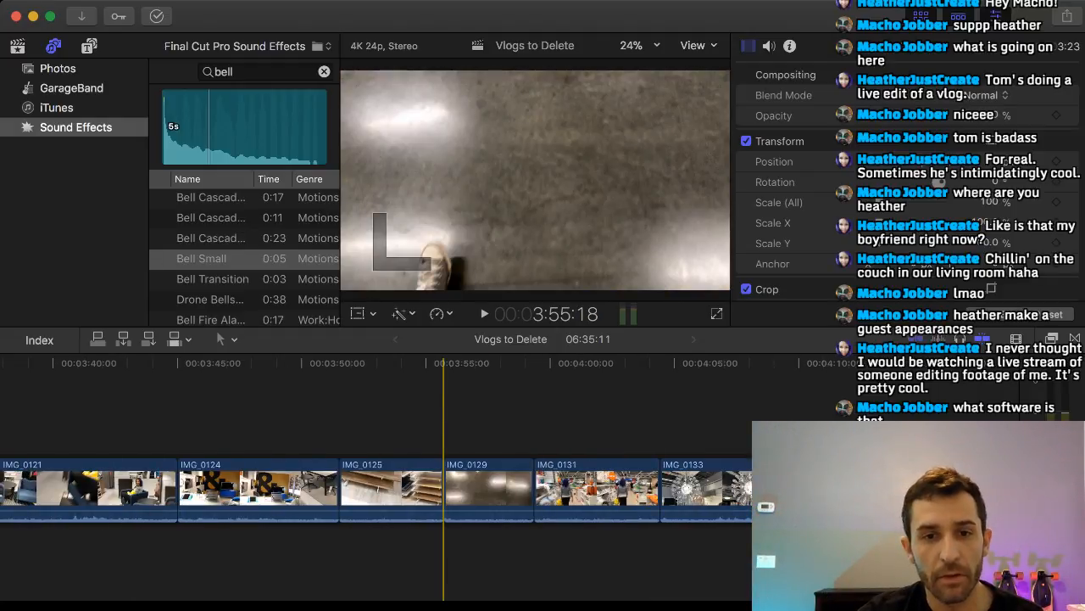
scroll(424, 475, right, 6)
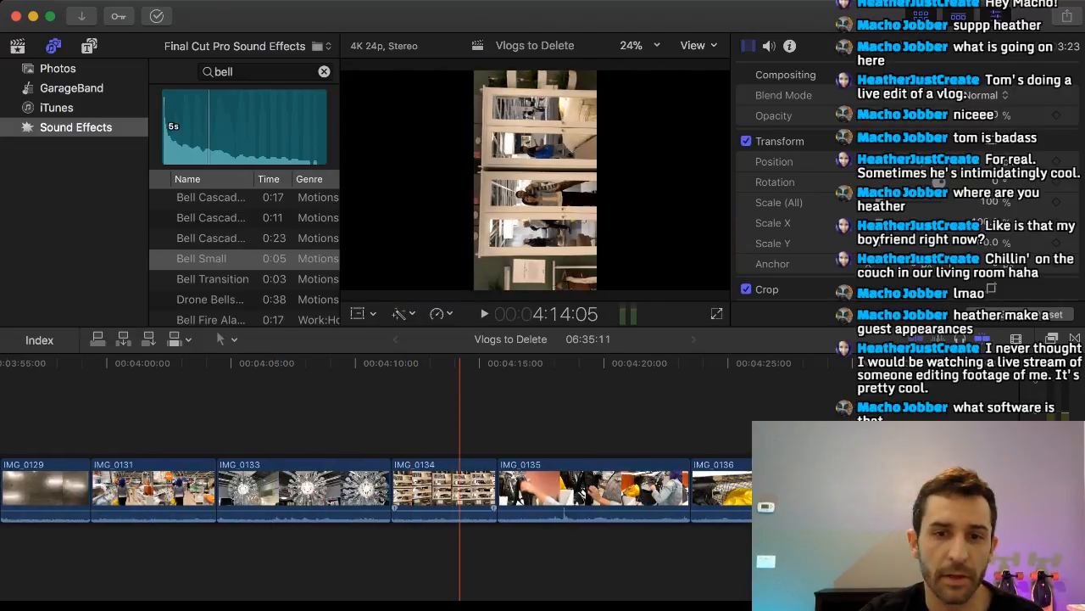
click(460, 488)
key(Delete)
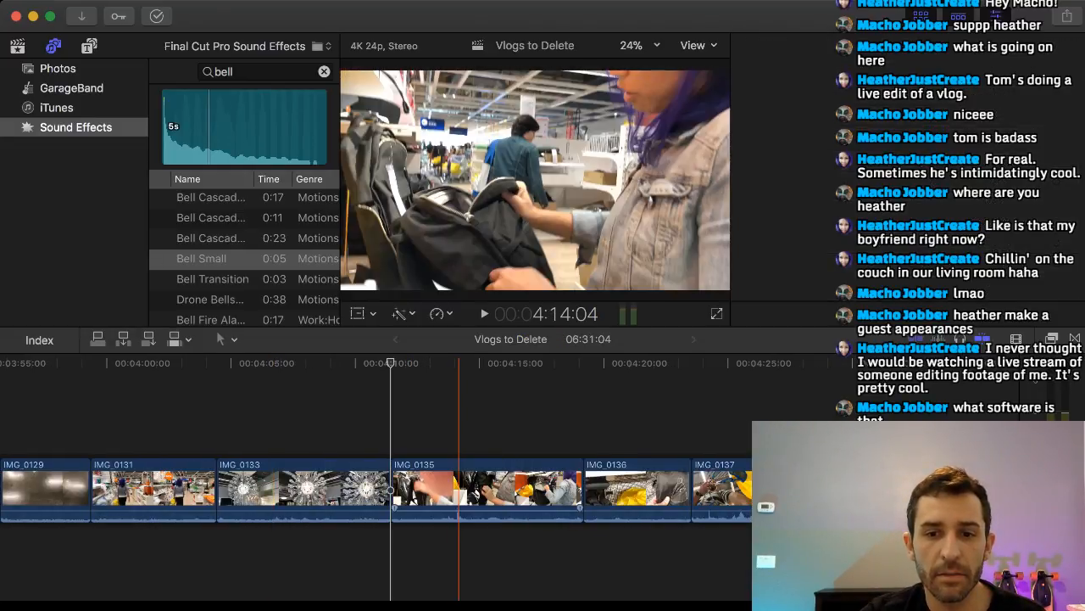
Lift the pastry display clip IMG_0139 out of the main storyline and carry it back above IMG_0131.
scroll(376, 475, right, 8)
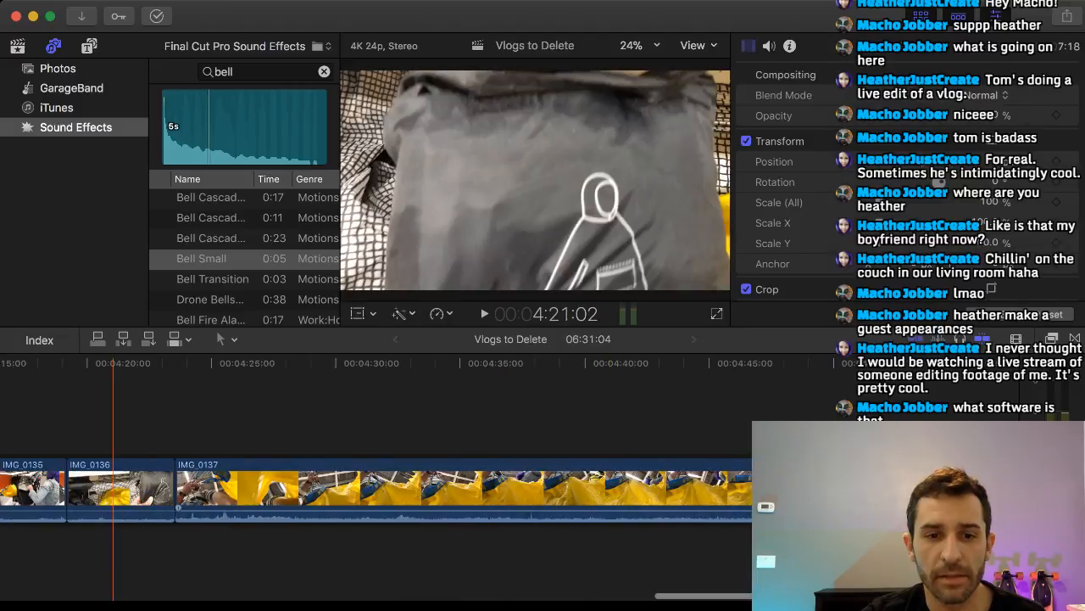
scroll(409, 475, right, 18)
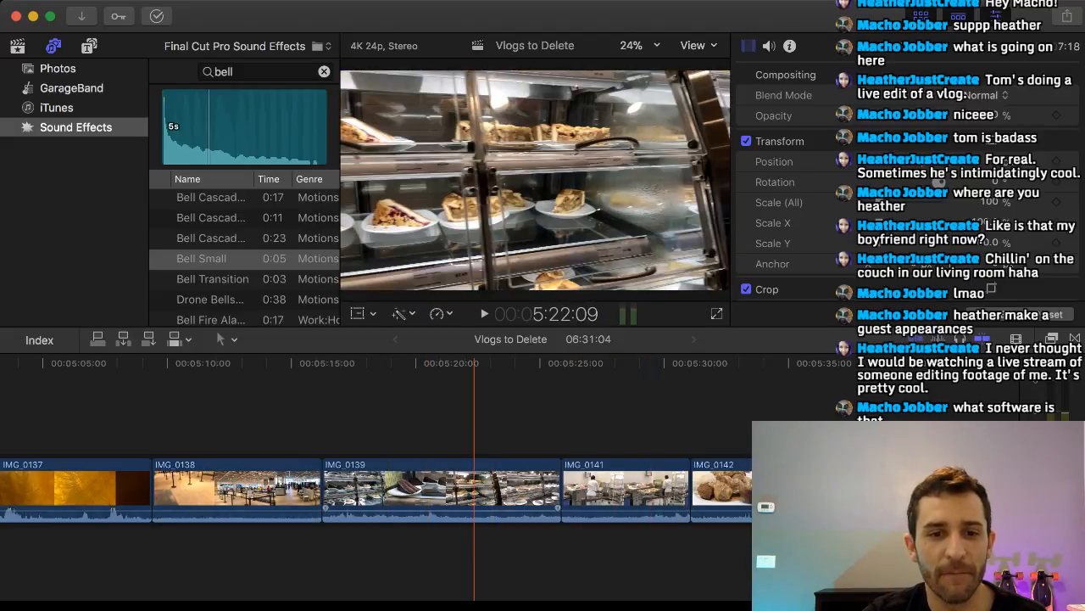
click(408, 487)
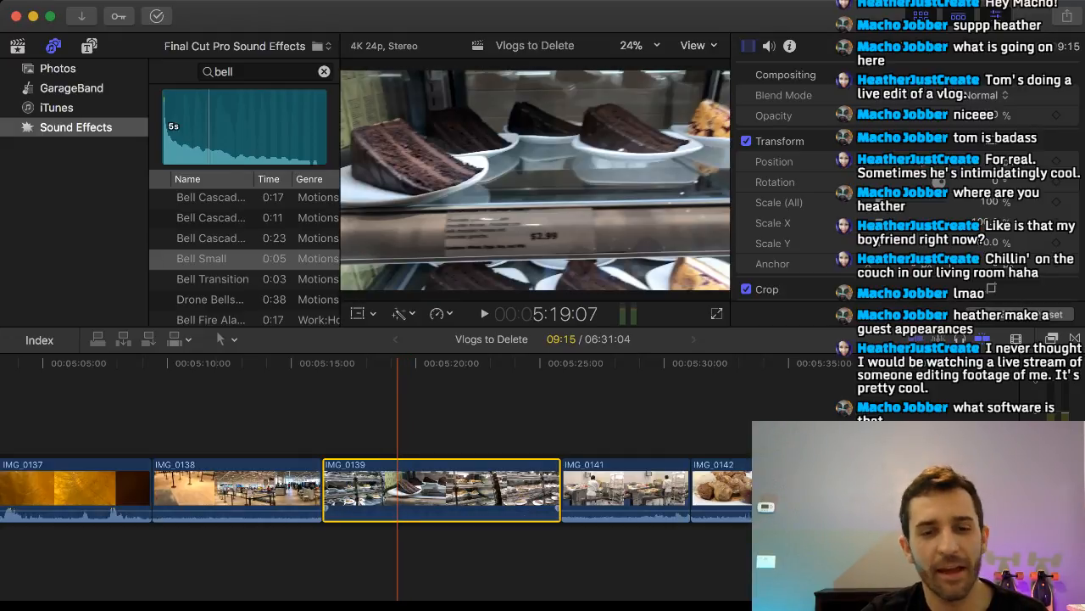
drag(398, 488, 54, 415)
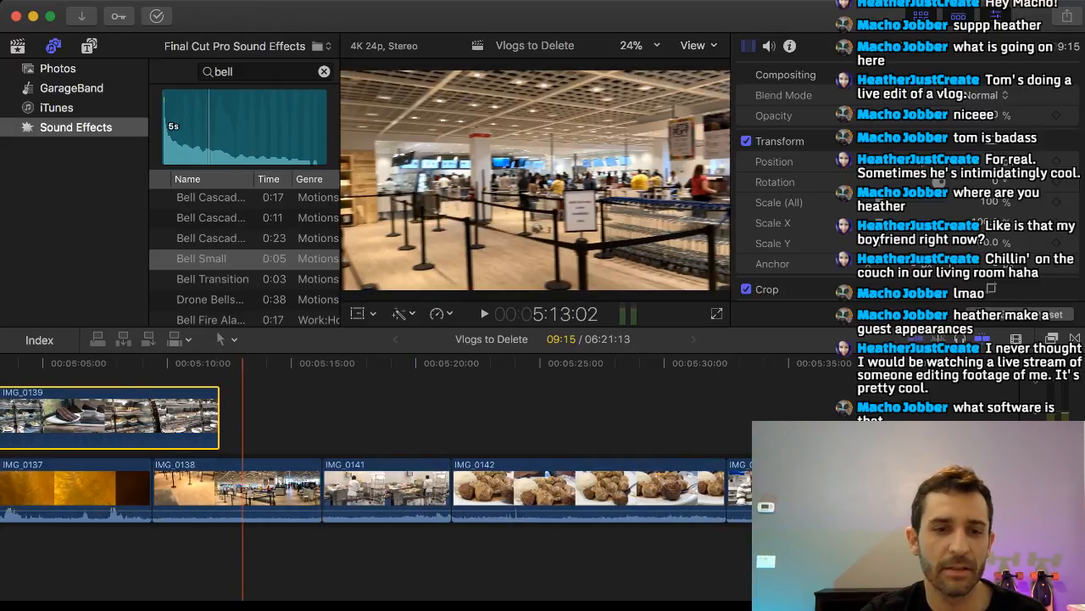
scroll(209, 415, left, 10)
scroll(208, 415, right, 2)
drag(839, 415, 110, 415)
scroll(452, 415, left, 10)
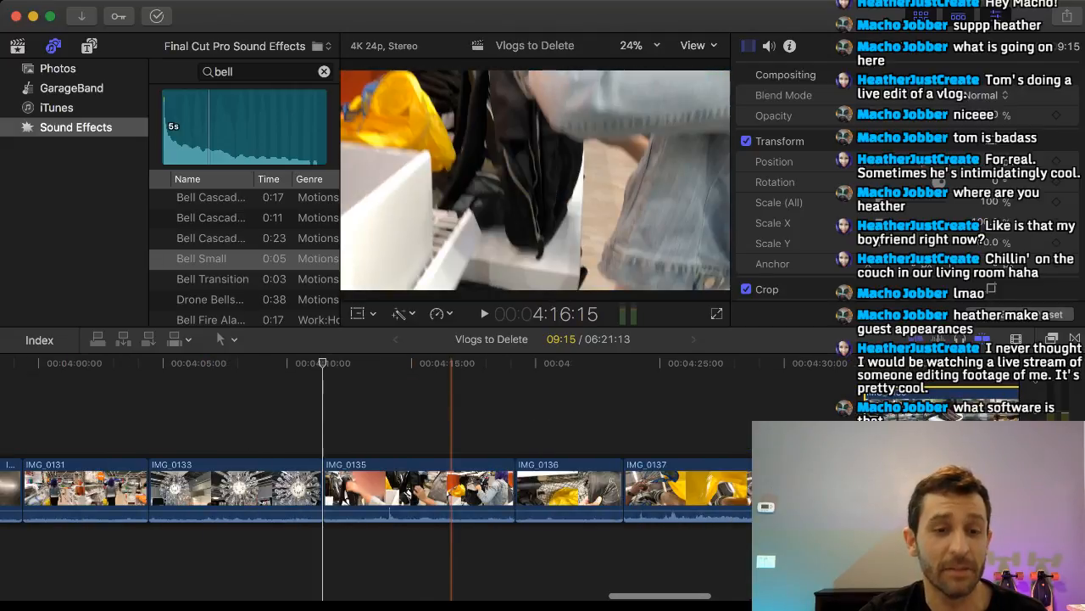
scroll(451, 416, left, 2)
drag(983, 414, 144, 414)
scroll(462, 415, left, 5)
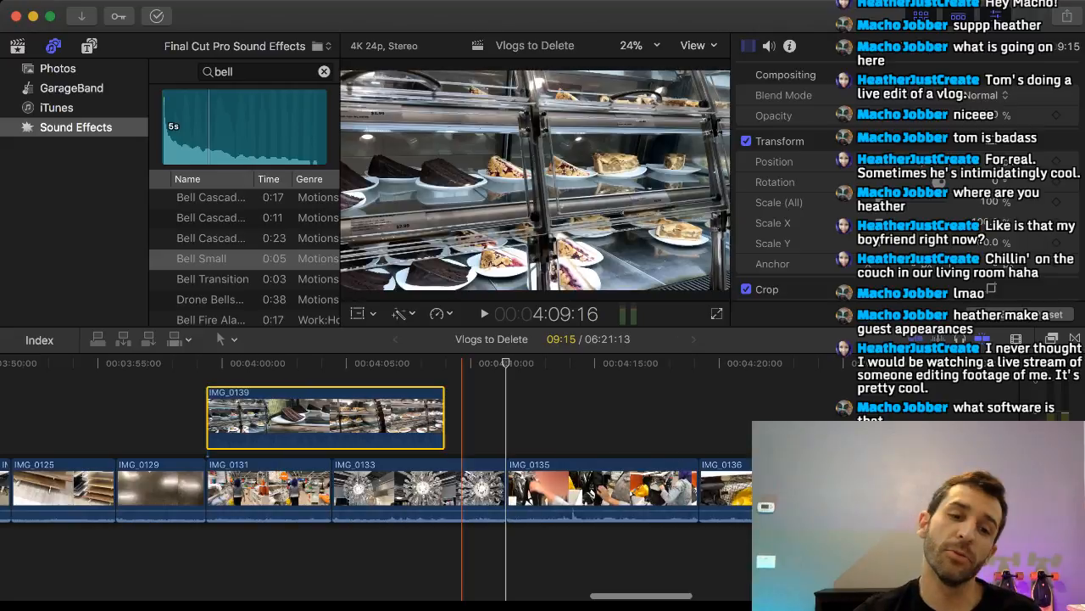
Carry IMG_0139 further back and insert it into the main storyline between IMG_0150 and IMG_0118, at the first beat marker.
scroll(462, 416, left, 10)
drag(891, 416, 148, 413)
scroll(148, 415, left, 8)
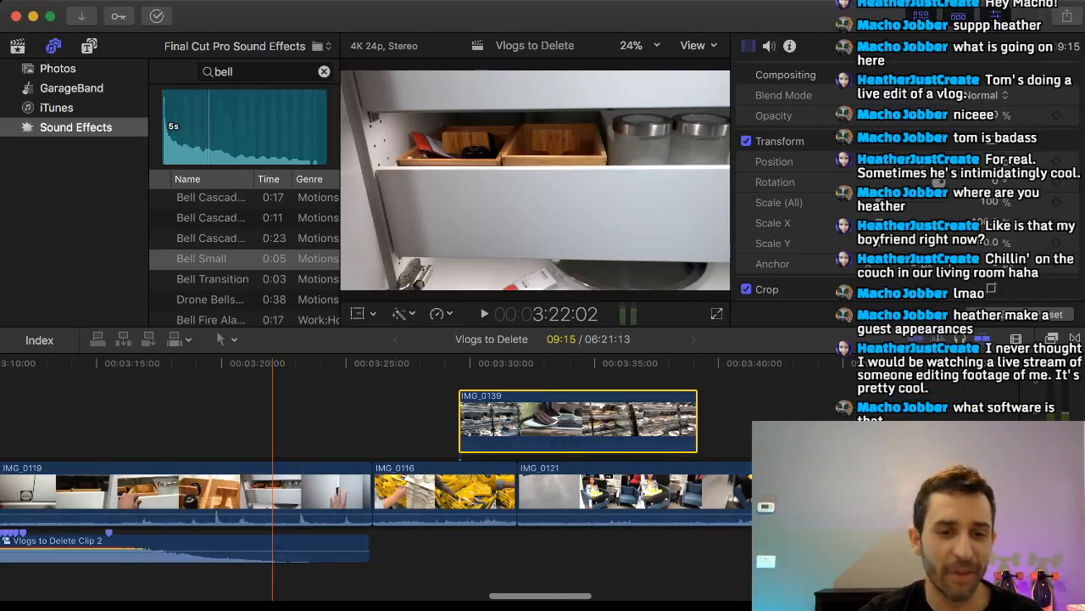
scroll(272, 416, left, 4)
drag(636, 416, 76, 414)
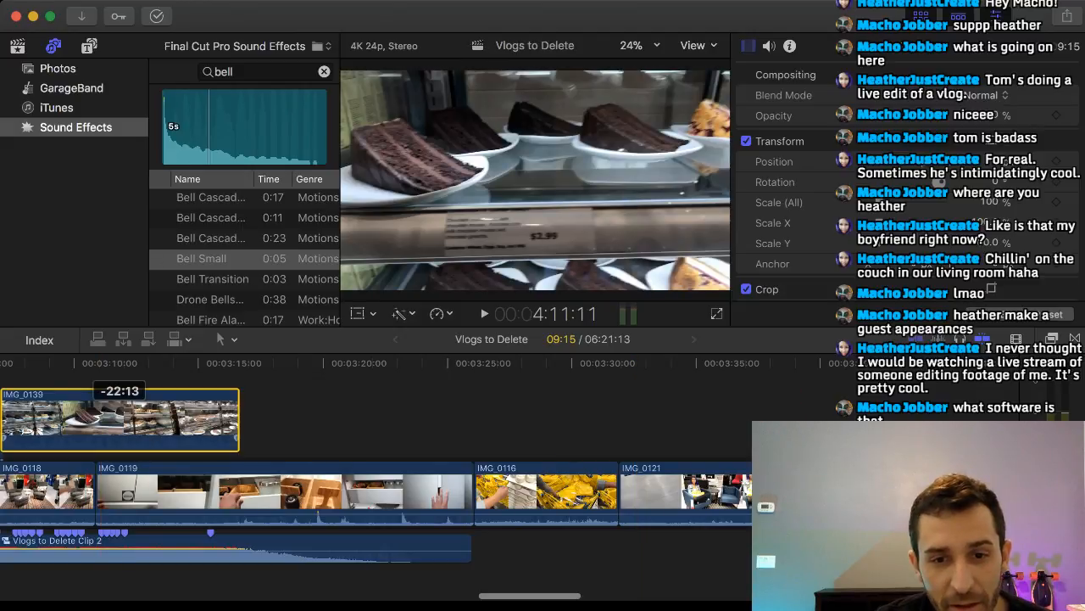
scroll(96, 415, left, 12)
scroll(97, 416, right, 5)
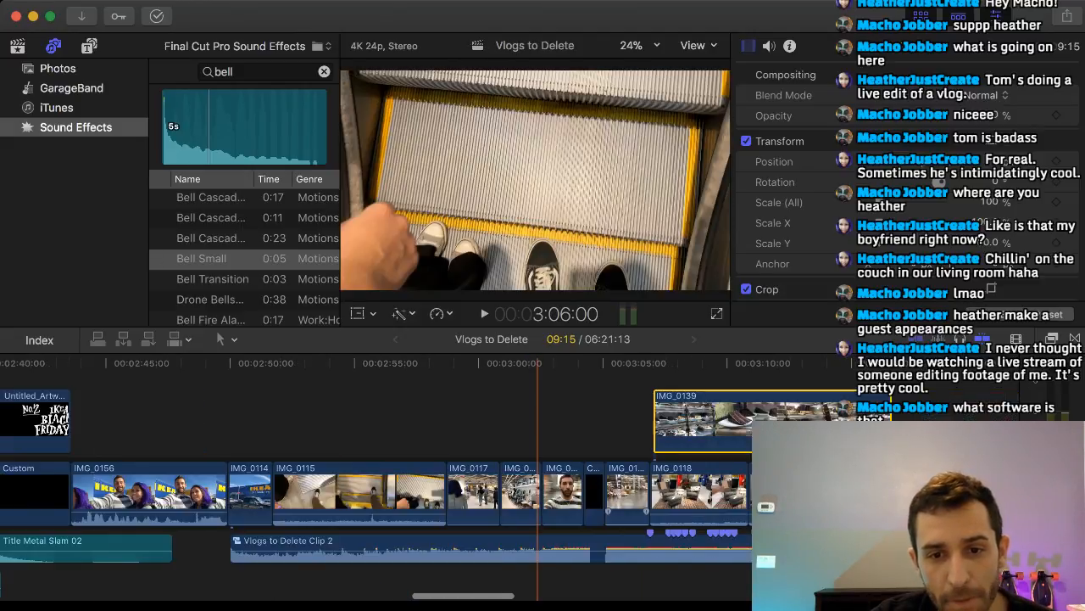
drag(813, 415, 692, 478)
key(Left)
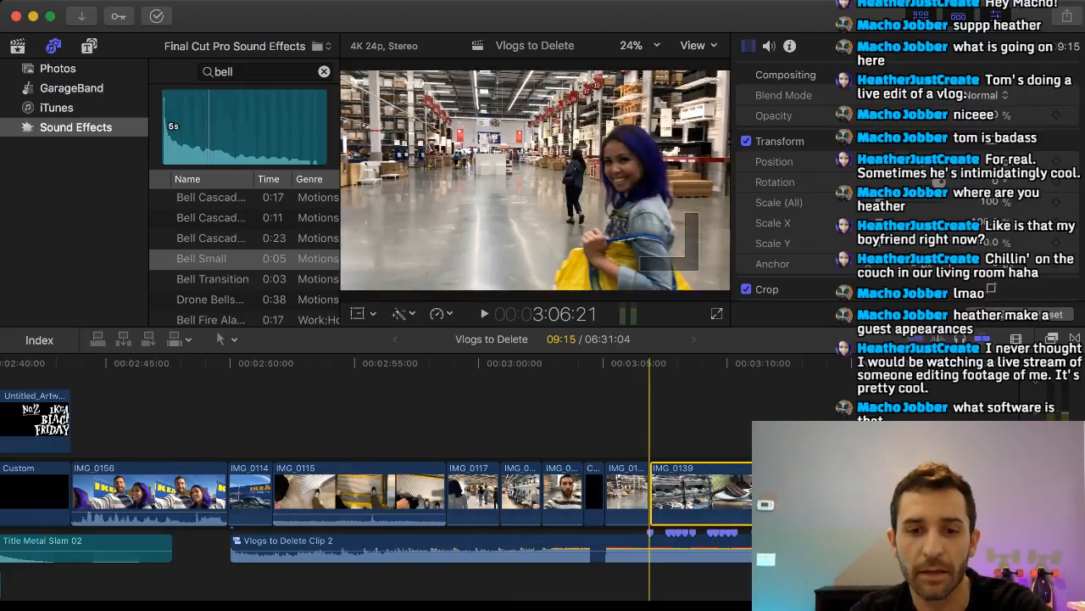
Play the timeline from the end of IMG_0150 through the opening of the pastry display clip IMG_0139.
key(super+equal)
key(super+equal)
click(633, 417)
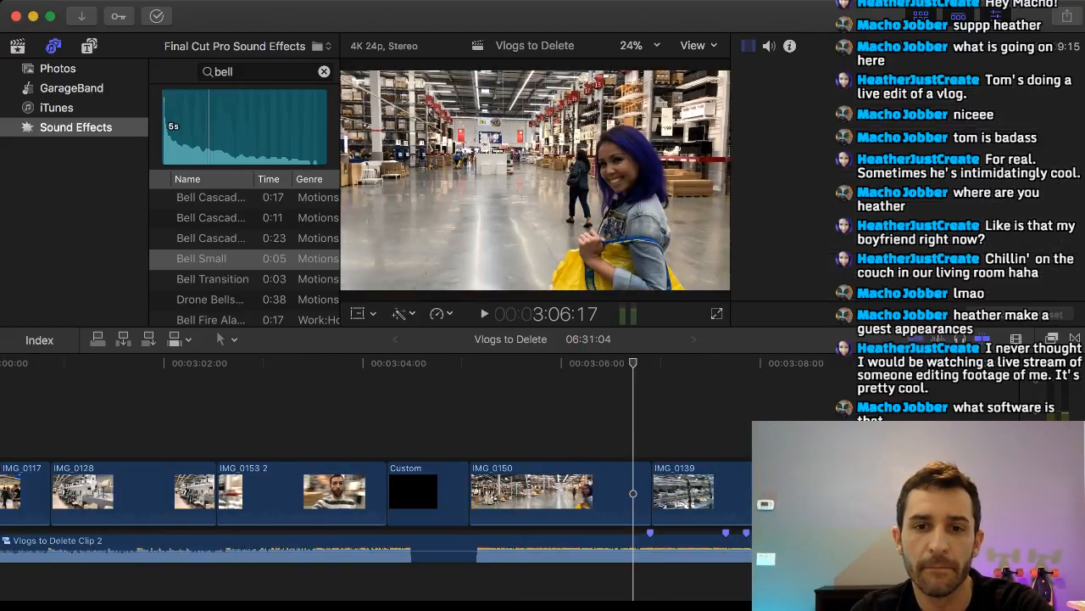
key(space)
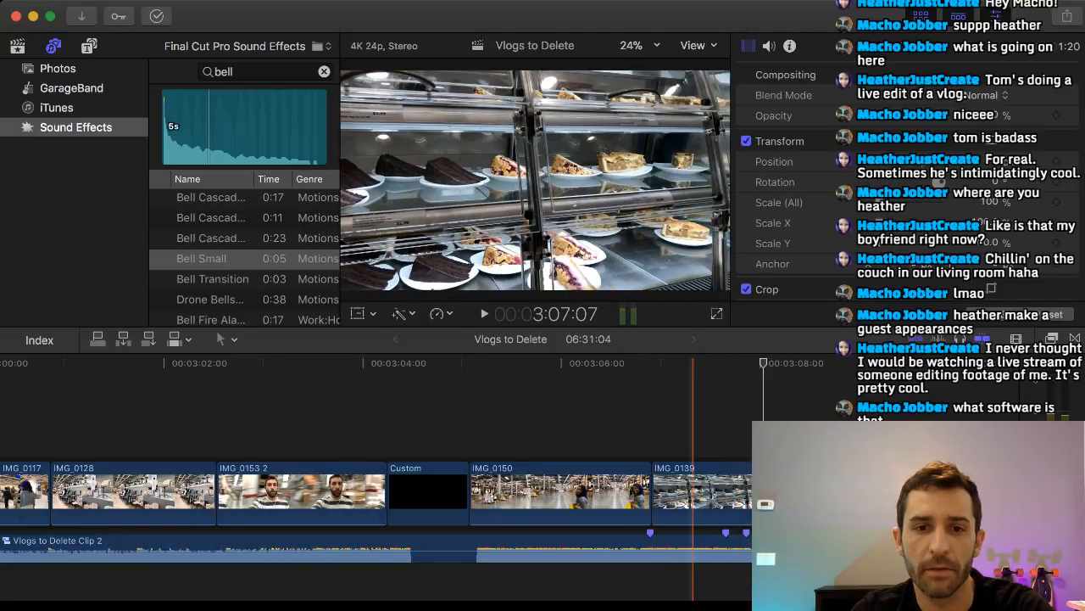
scroll(693, 424, right, 5)
key(space)
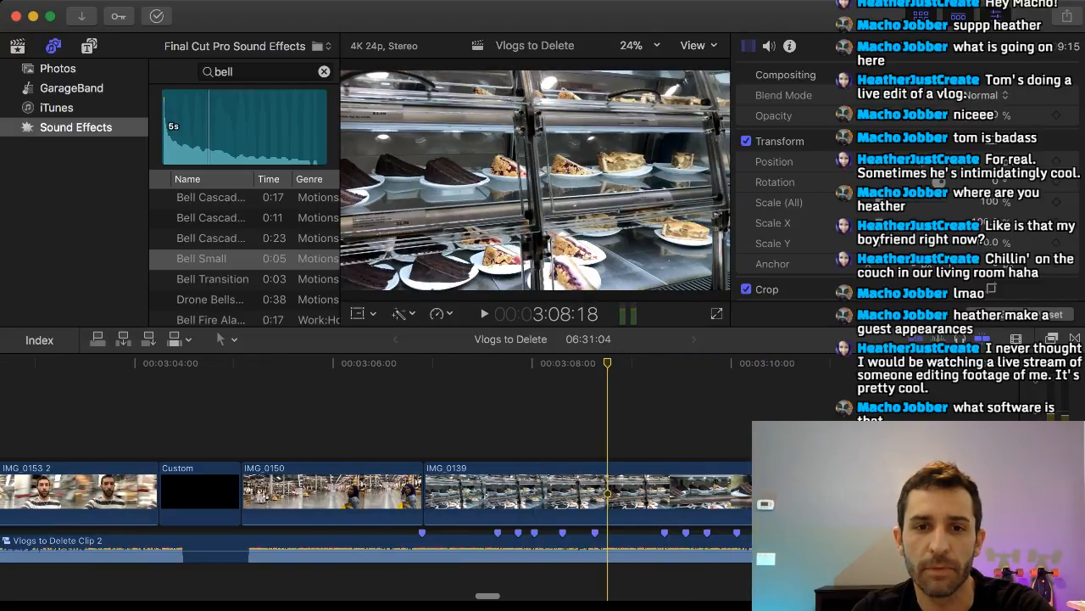
Trim the start of IMG_0139 so the clip opens on the close-up of the chocolate cake slices.
key(j)
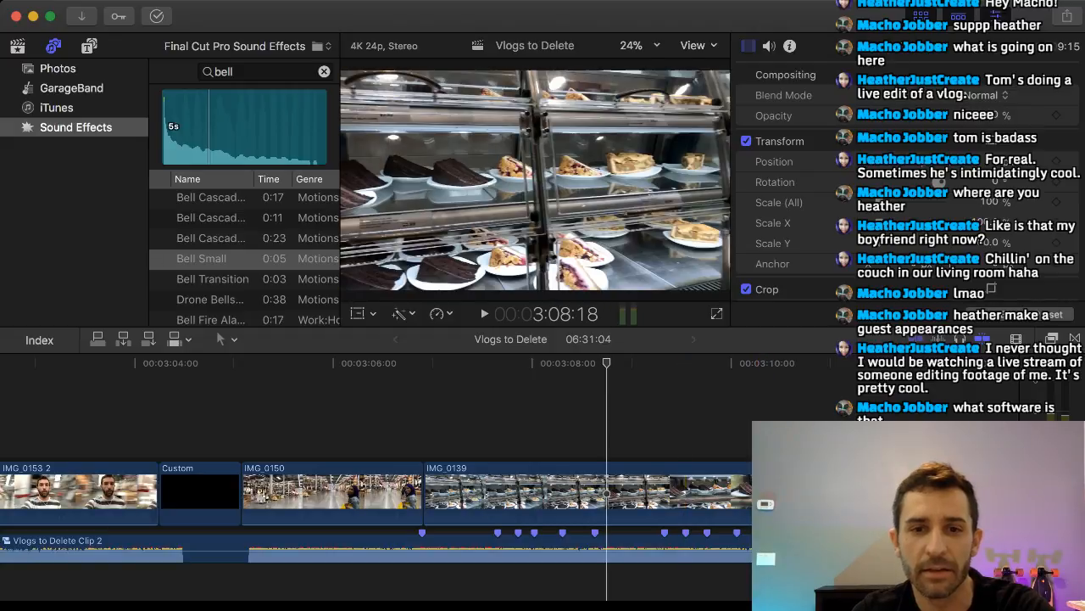
mouse_move(606, 363)
mouse_down()
mouse_move(814, 363)
mouse_move(706, 363)
mouse_up()
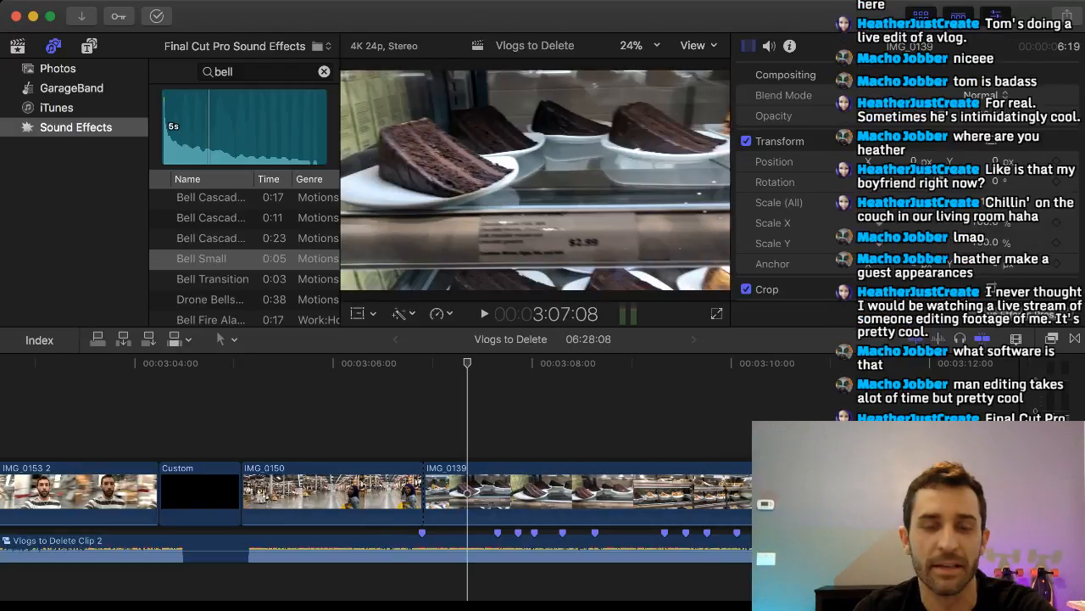
key(Right)
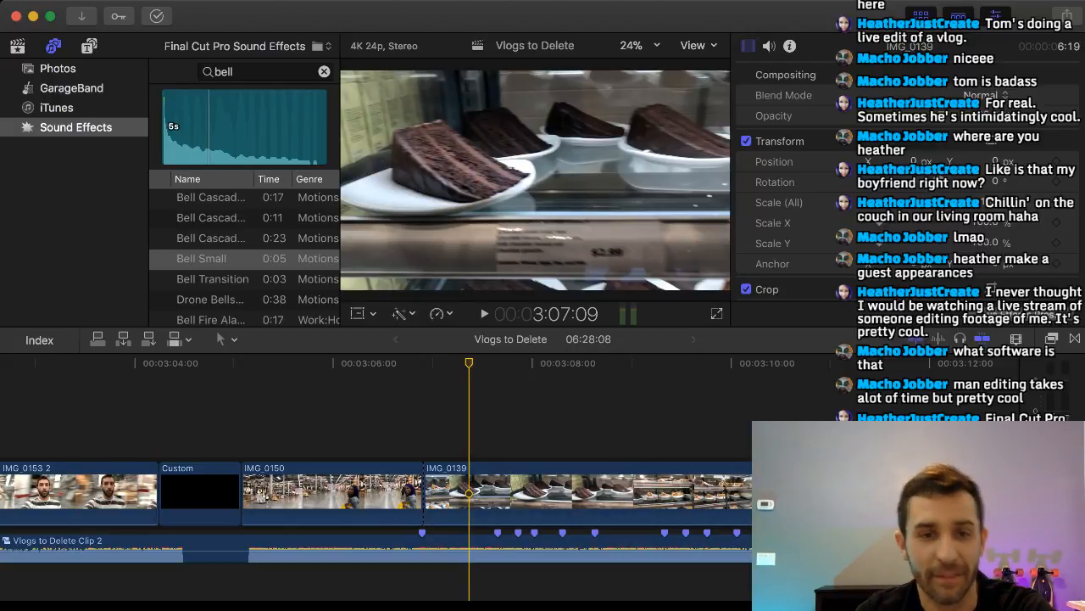
Play the cut from IMG_0150 into the trimmed IMG_0139 against the beat markers.
click(396, 363)
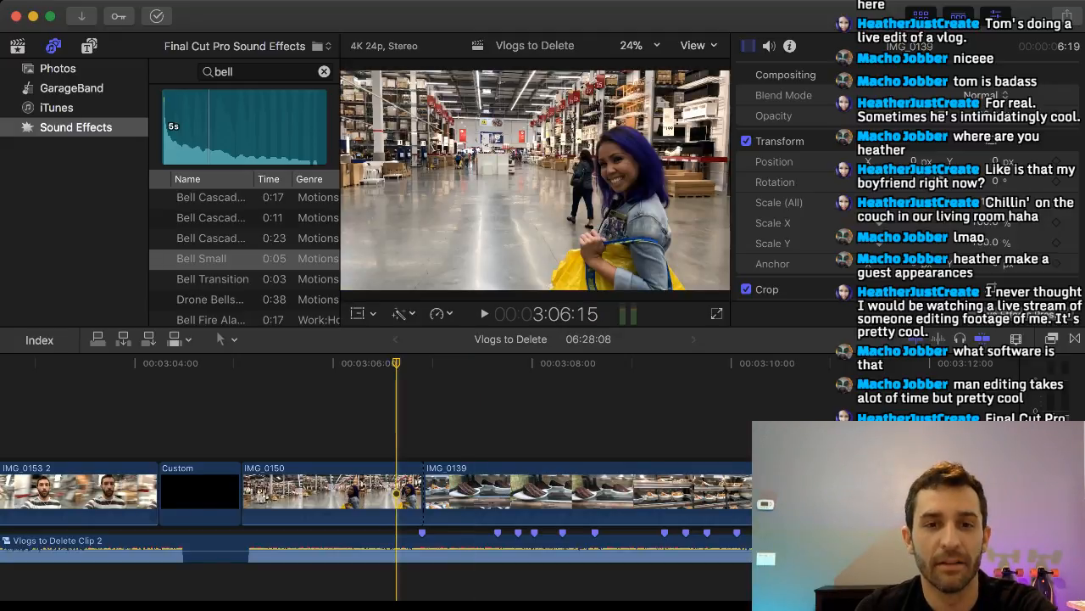
key(space)
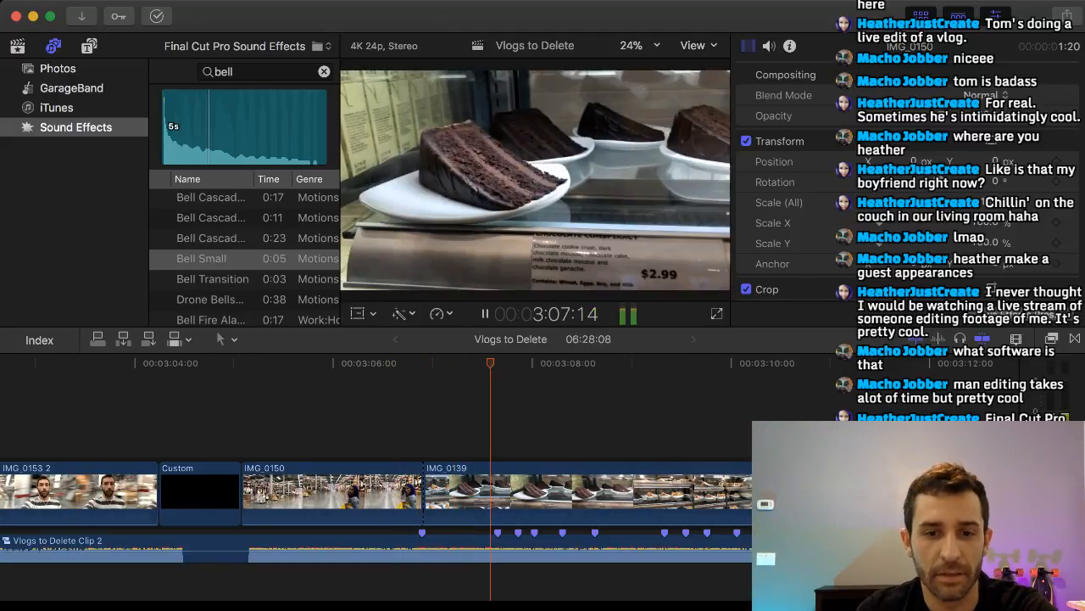
key(space)
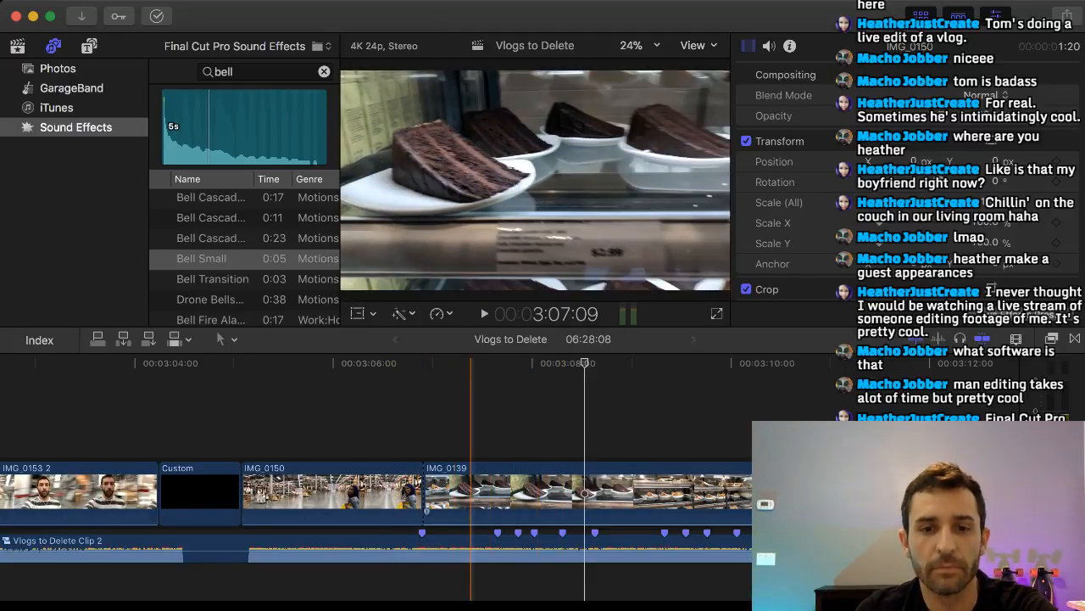
key(space)
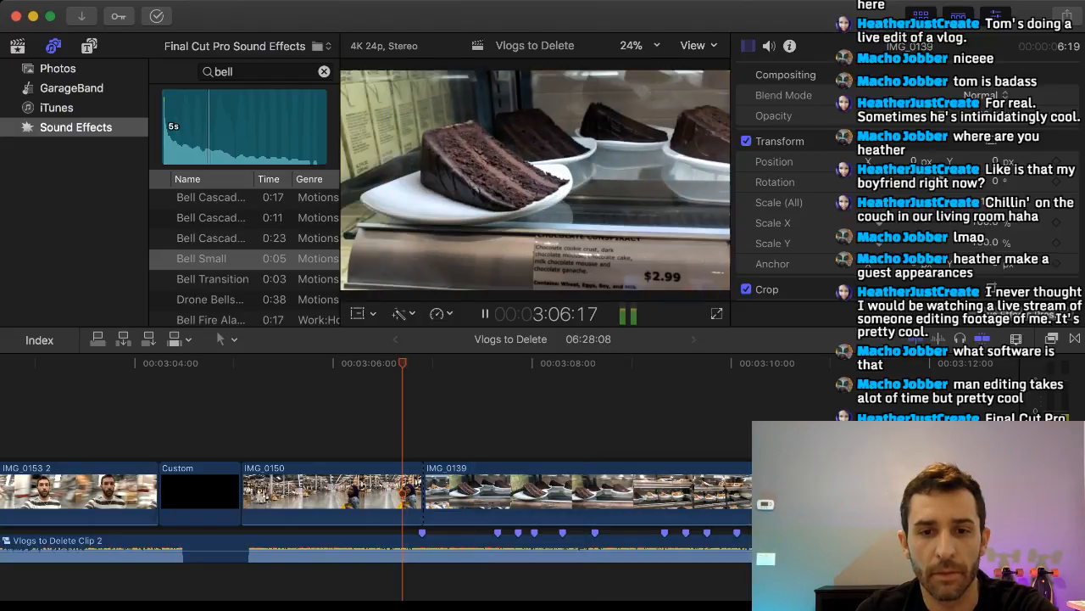
key(space)
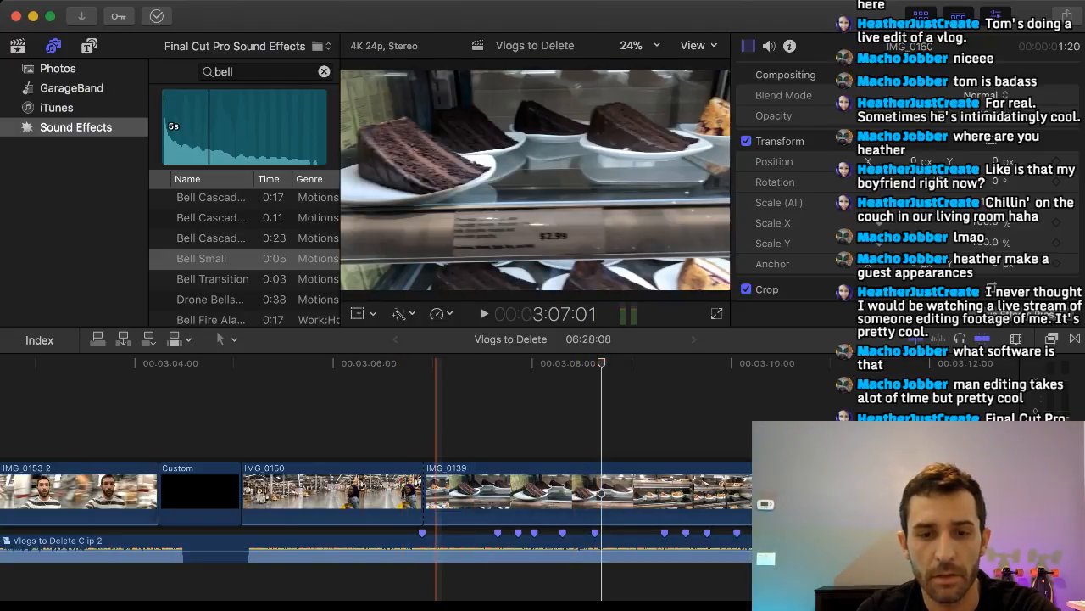
Split IMG_0139 at the sixth beat marker and delete the remainder, closing the gap.
key(Left)
key(Left)
key(b)
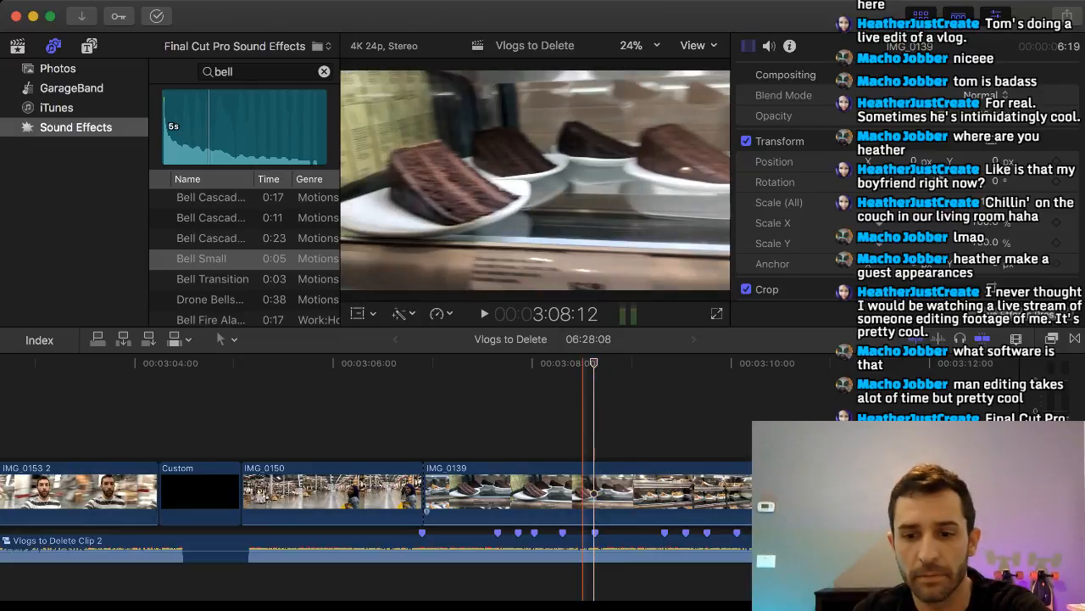
click(595, 493)
key(a)
click(649, 496)
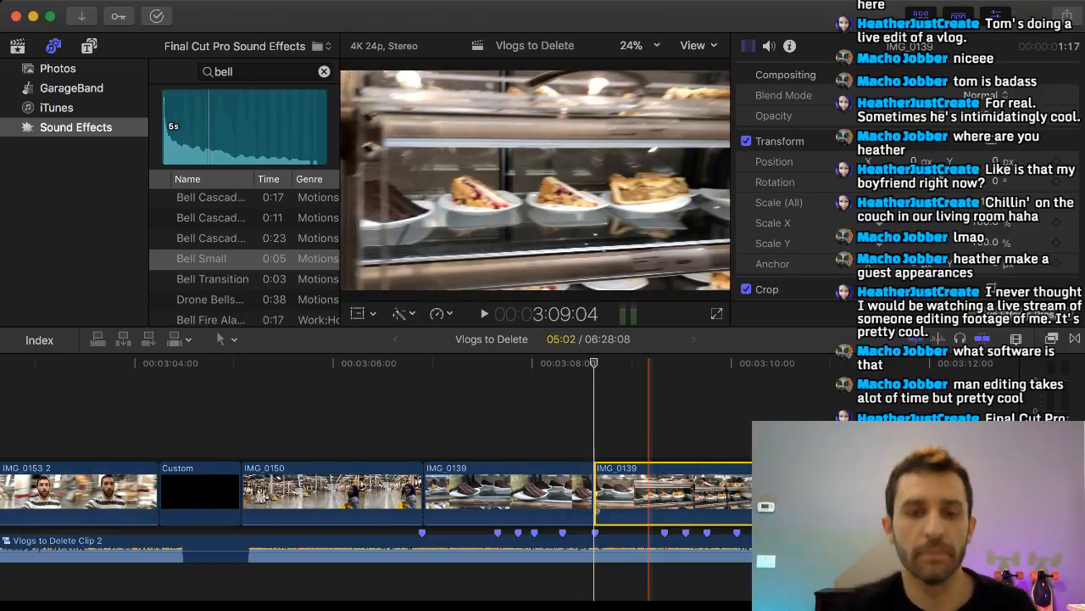
key(Delete)
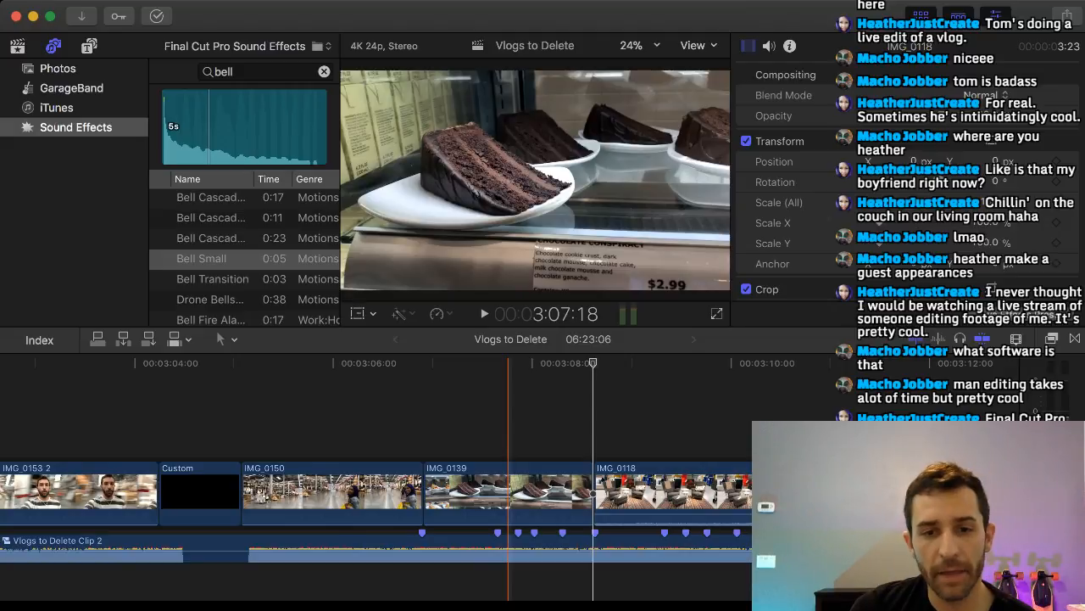
Lift the armchair clip IMG_0118 above IMG_0139 at the second beat marker and trim its end to the third marker.
click(664, 492)
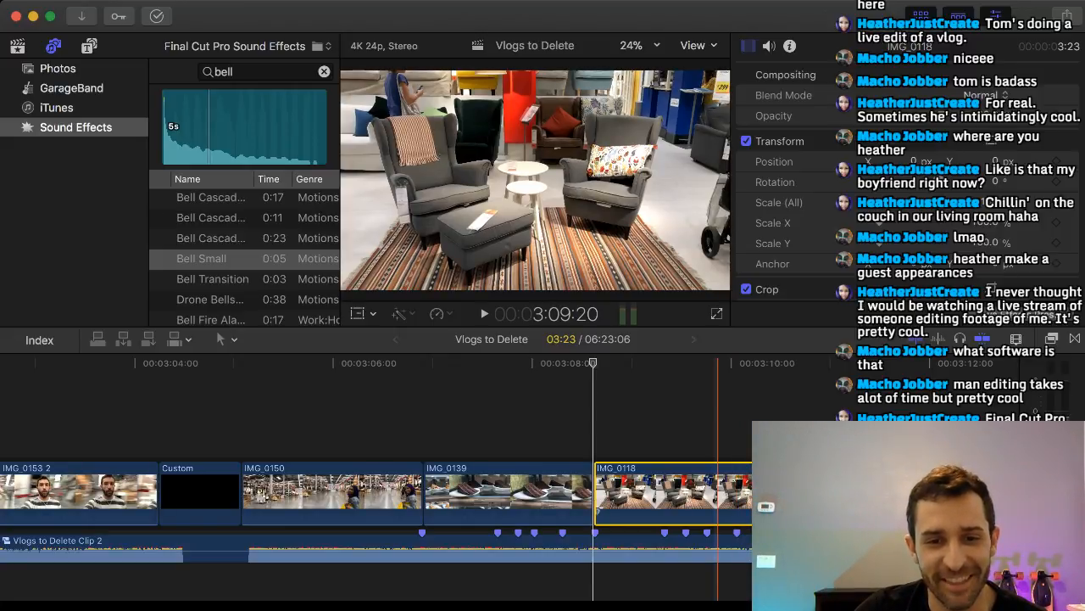
drag(715, 494, 617, 415)
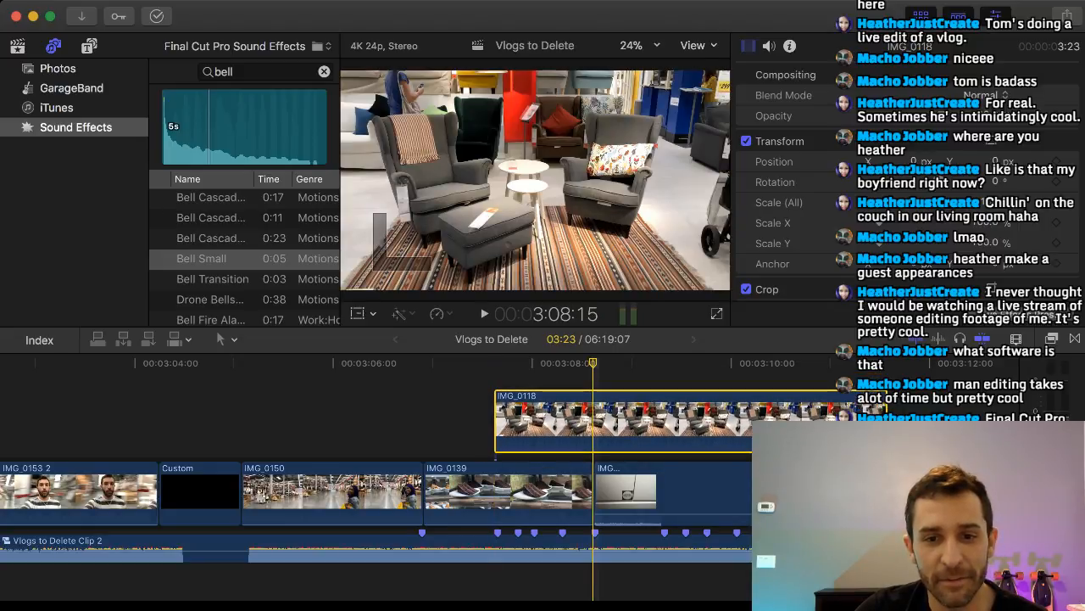
drag(593, 363, 497, 363)
drag(886, 411, 518, 415)
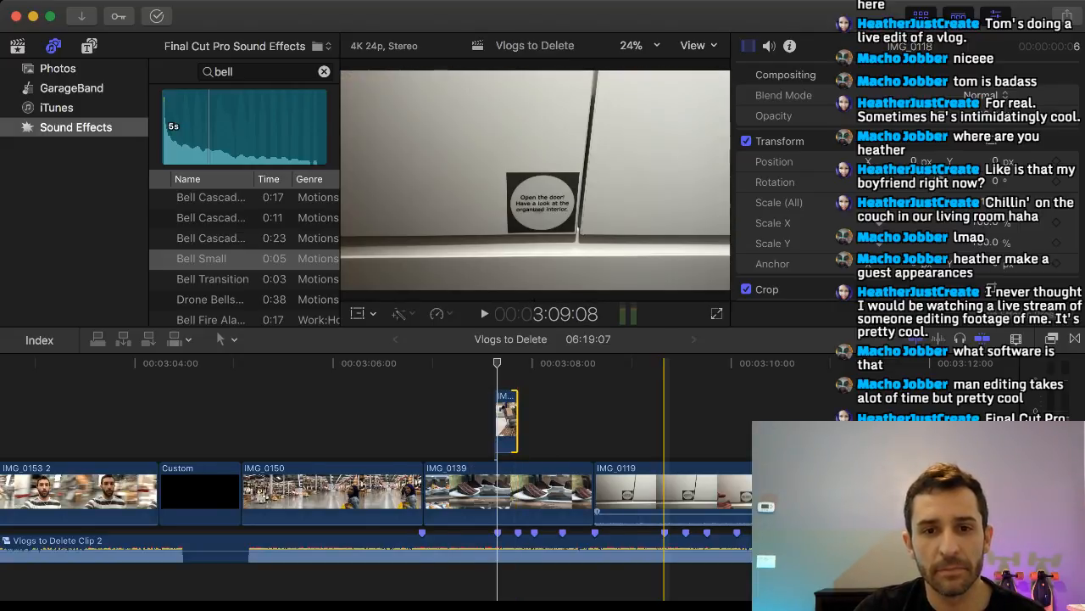
Split IMG_0124 at about 3:46 on the steady ampersand wall shot and delete the part before the cut.
scroll(664, 492, right, 10)
scroll(664, 492, right, 10)
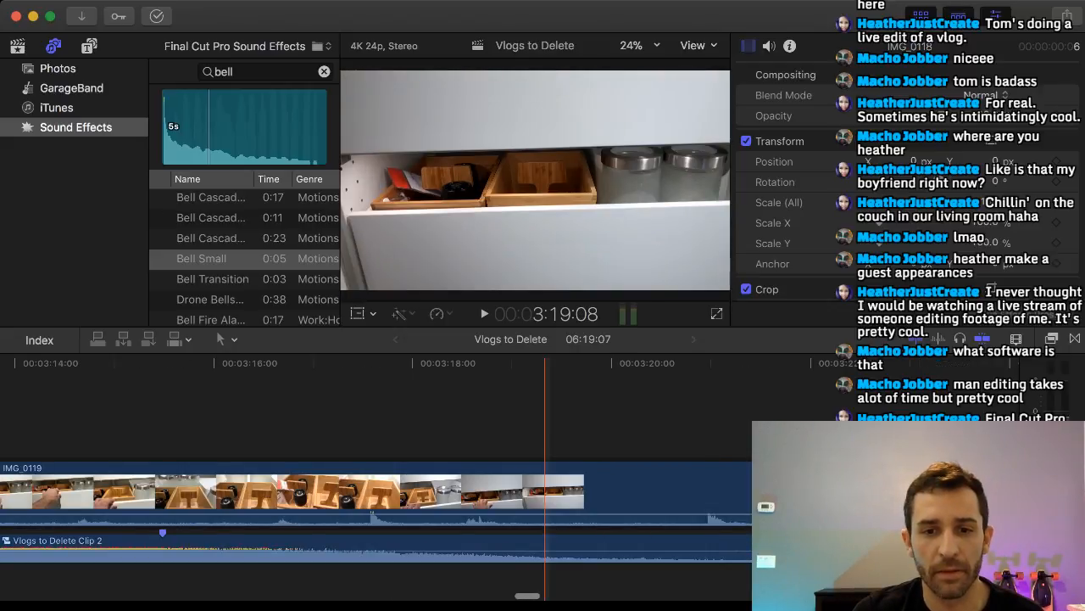
scroll(664, 491, right, 6)
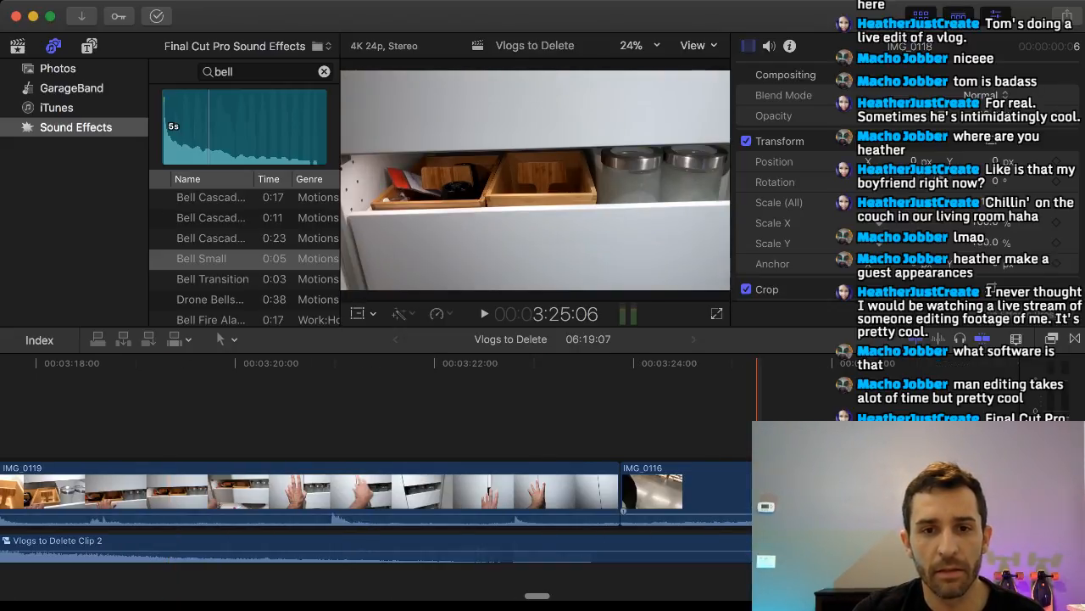
scroll(678, 492, right, 6)
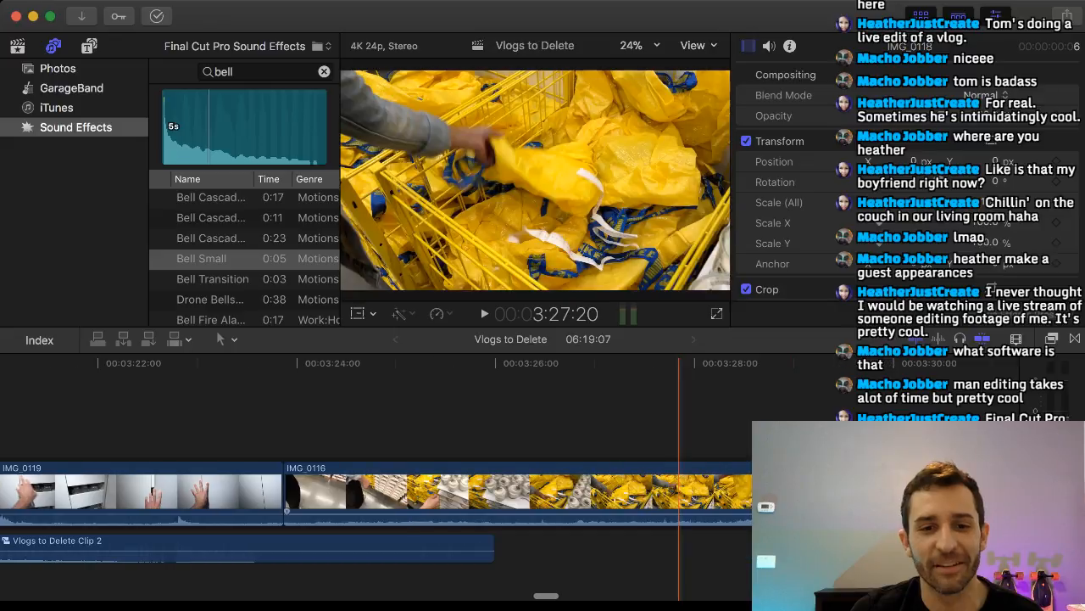
scroll(509, 492, right, 6)
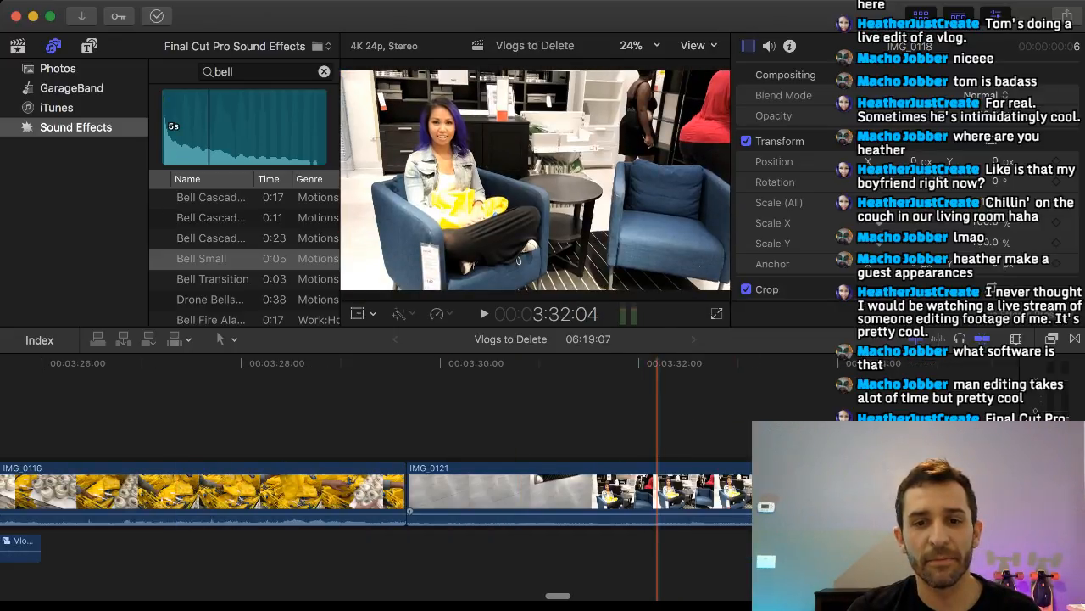
scroll(658, 492, right, 2)
scroll(611, 492, right, 8)
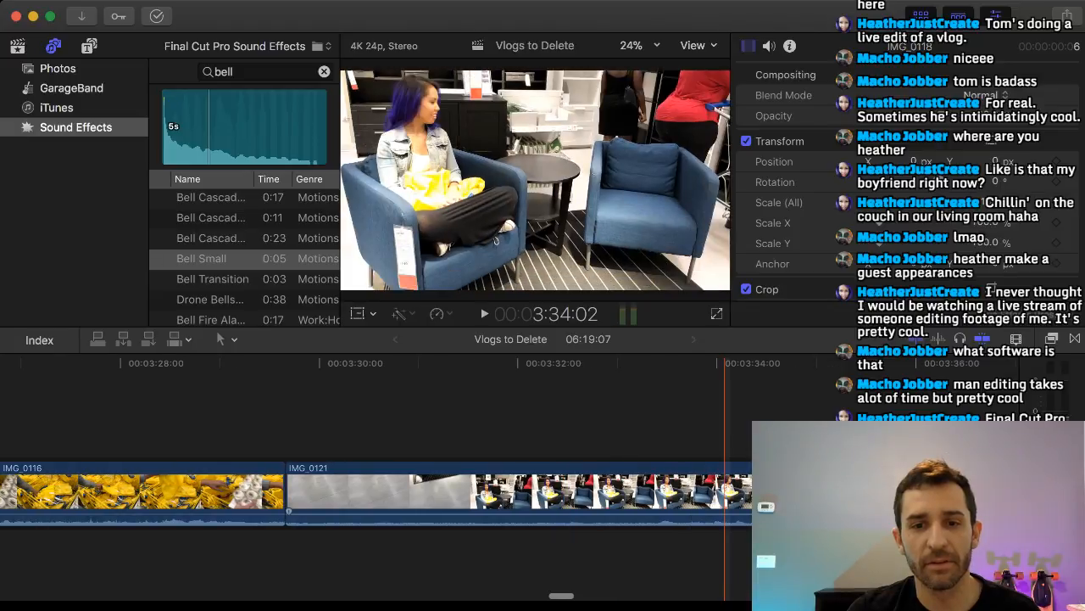
scroll(512, 492, right, 14)
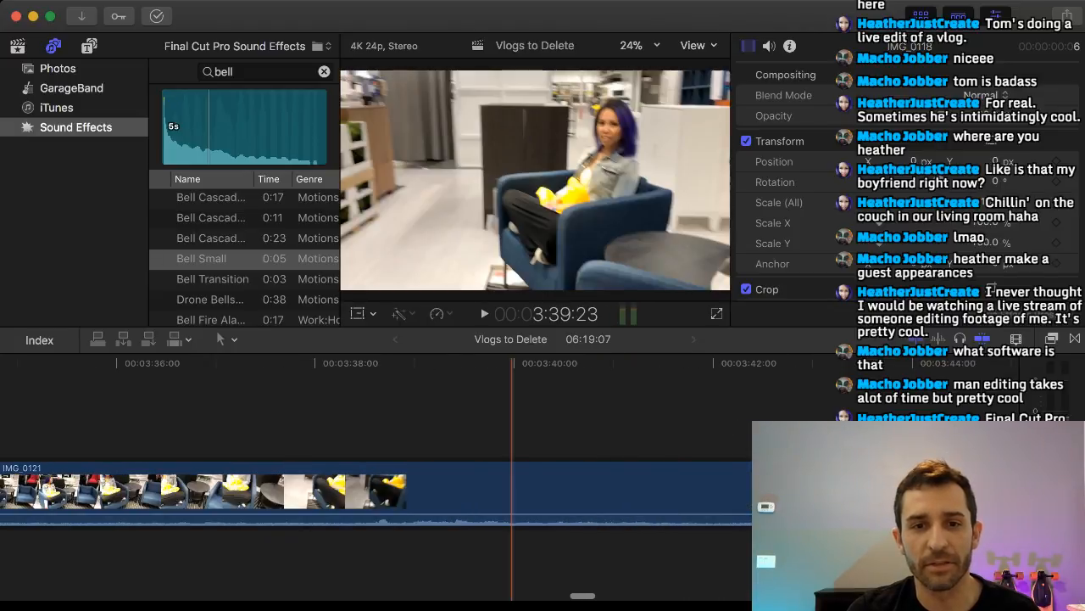
scroll(512, 492, right, 11)
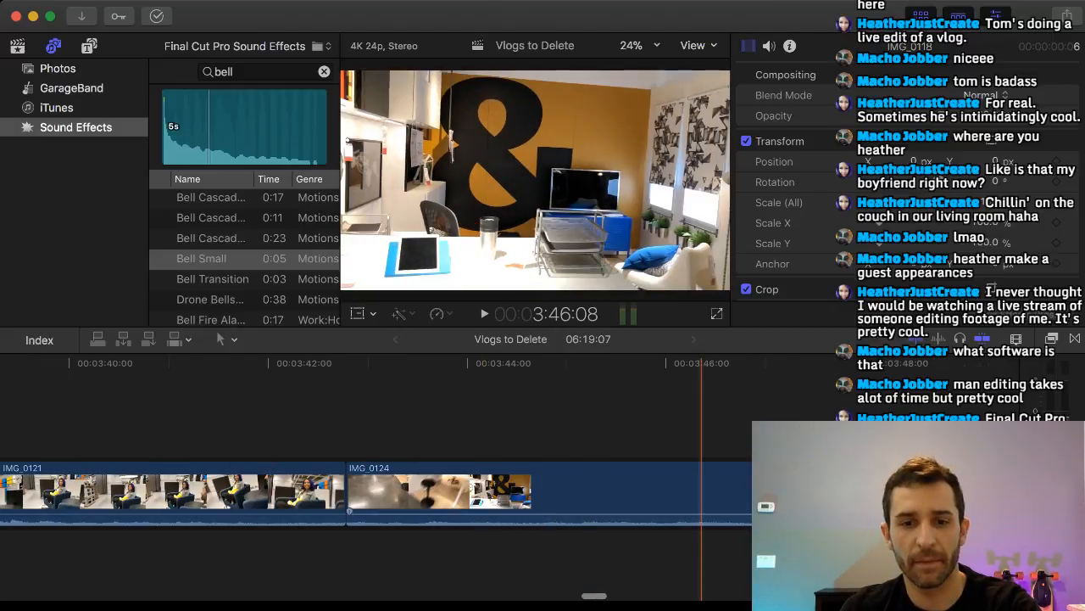
key(super+b)
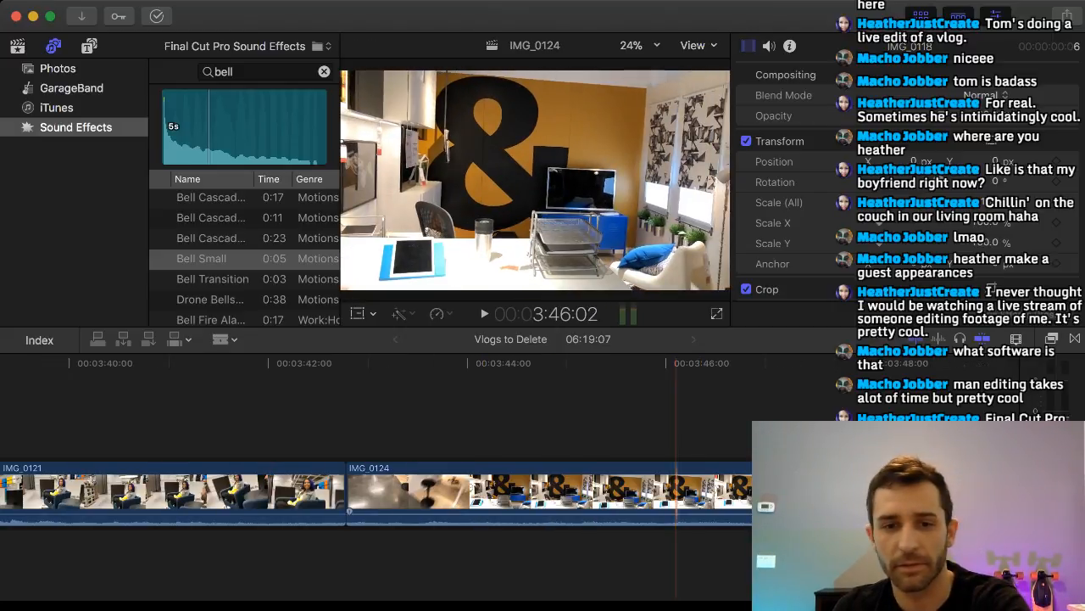
key(a)
click(606, 491)
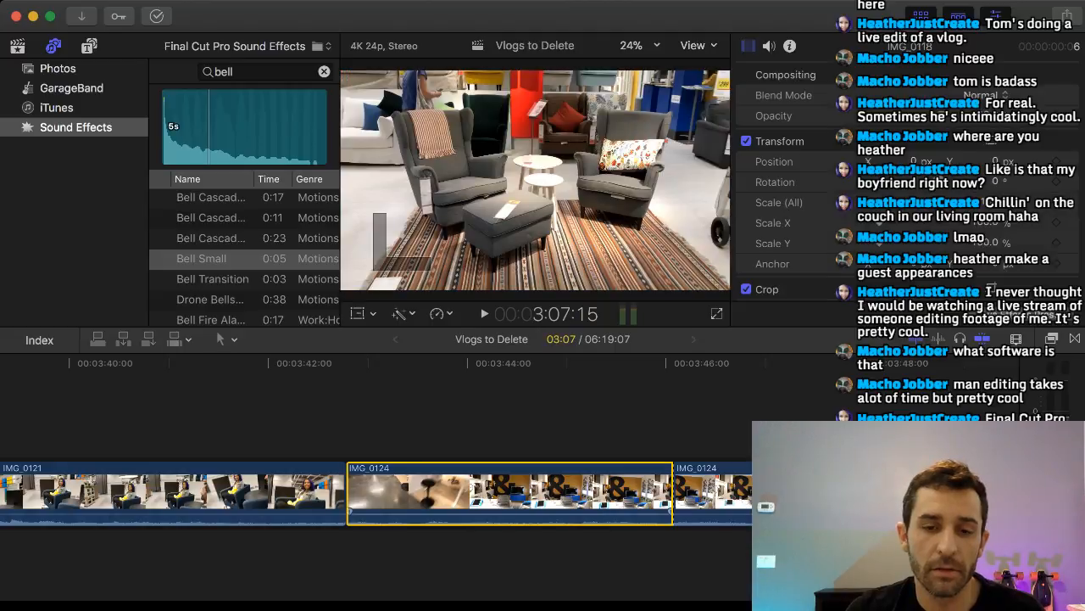
key(Delete)
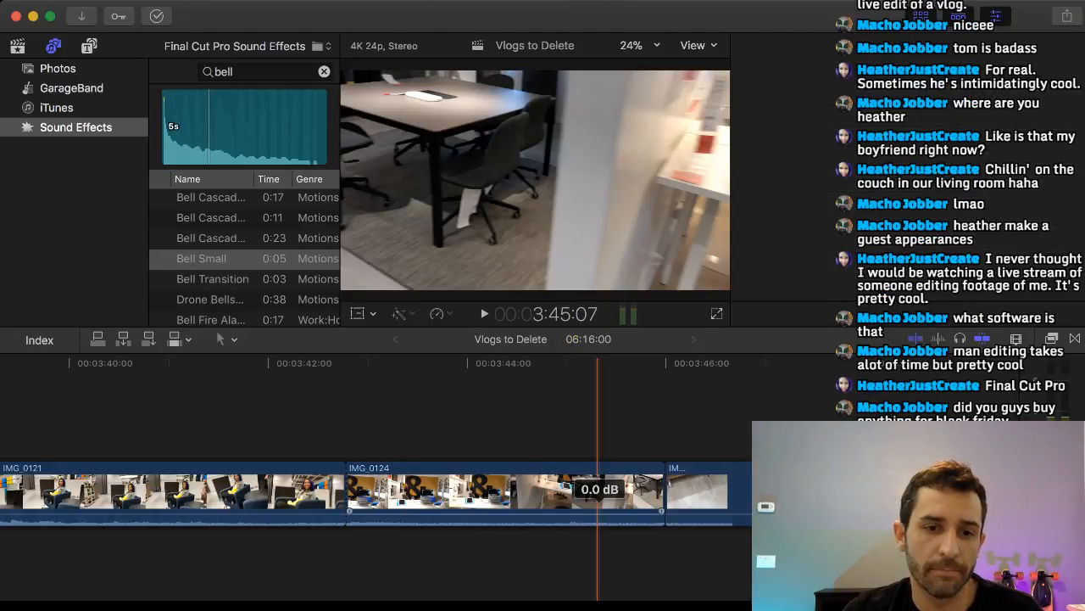
Lift the remaining IMG_0124 out of the main storyline and carry it back along the timeline above IMG_0119.
click(600, 492)
drag(600, 491, 504, 436)
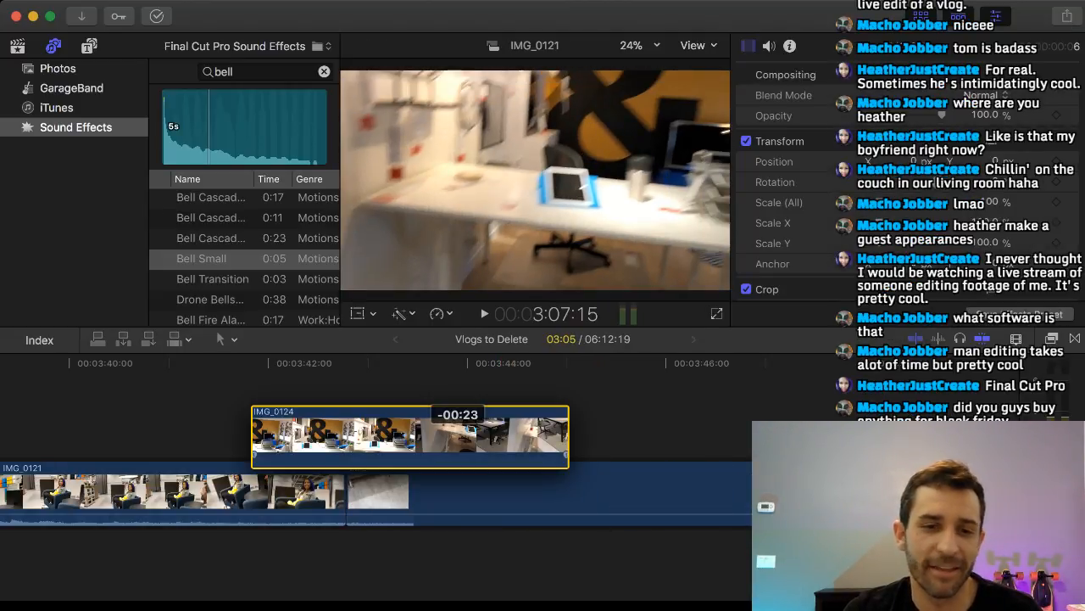
drag(412, 436, 187, 425)
scroll(188, 437, left, 8)
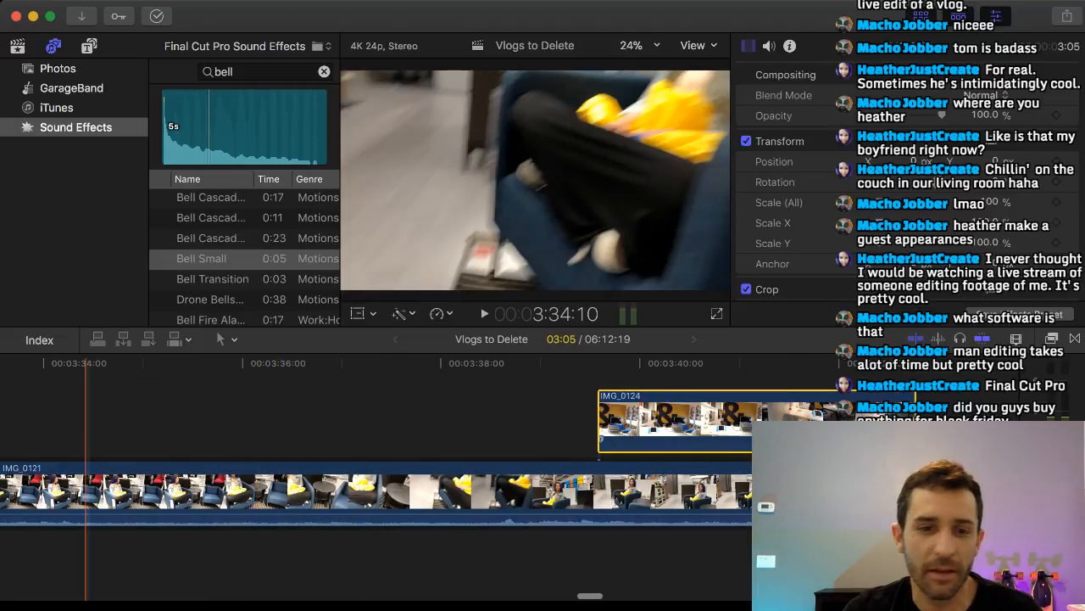
scroll(555, 424, left, 12)
drag(737, 420, 187, 419)
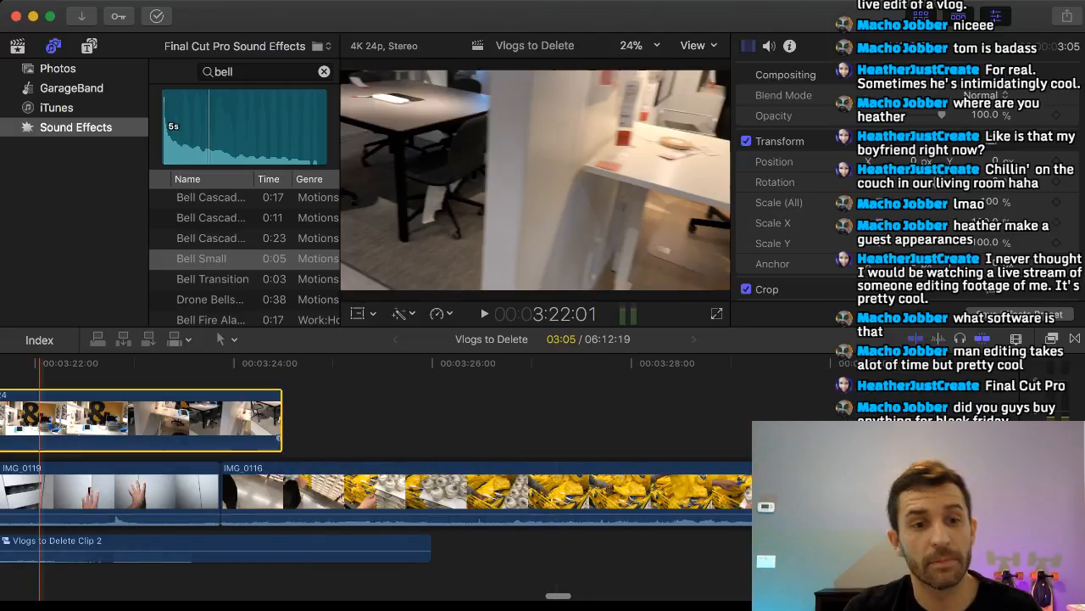
scroll(41, 423, left, 10)
drag(801, 425, 152, 414)
scroll(208, 414, left, 15)
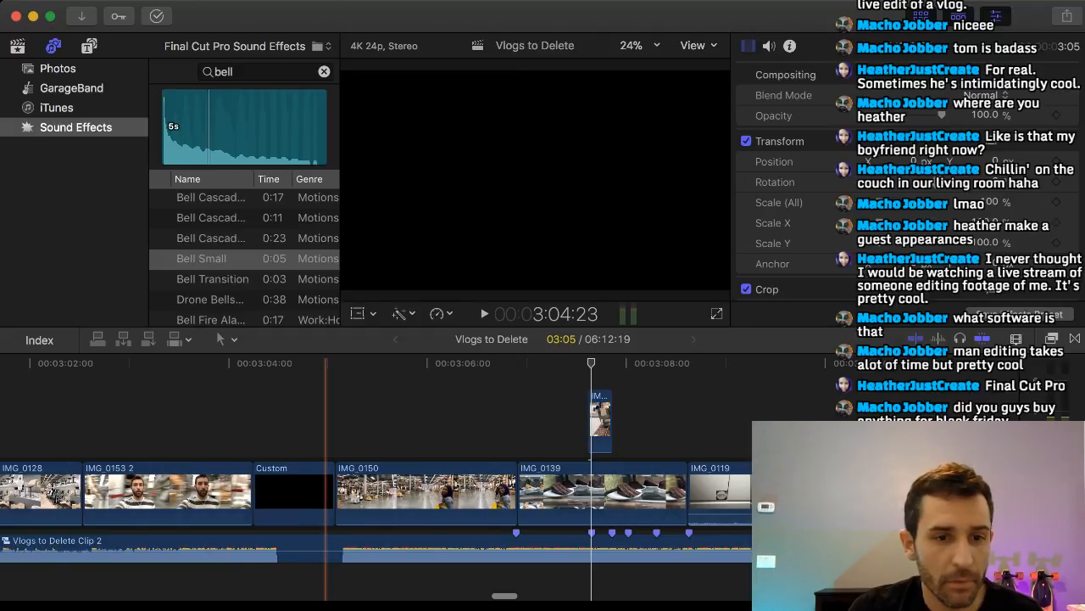
Place IMG_0124 directly after IMG_0118 above IMG_0139 at the third beat marker and trim its end to the fourth marker.
scroll(326, 424, right, 10)
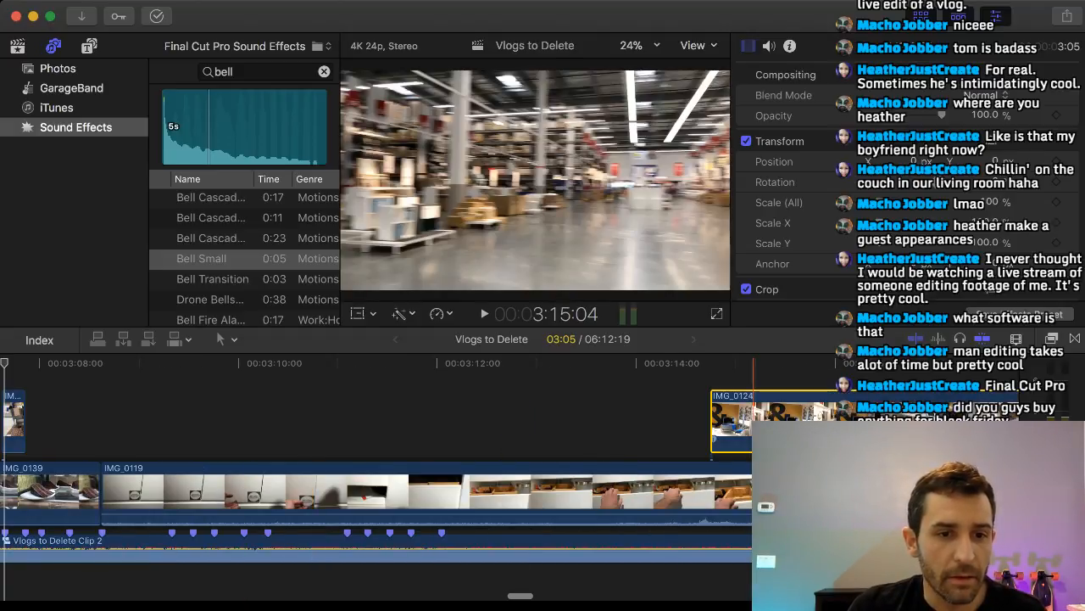
drag(753, 424, 115, 414)
scroll(221, 415, left, 8)
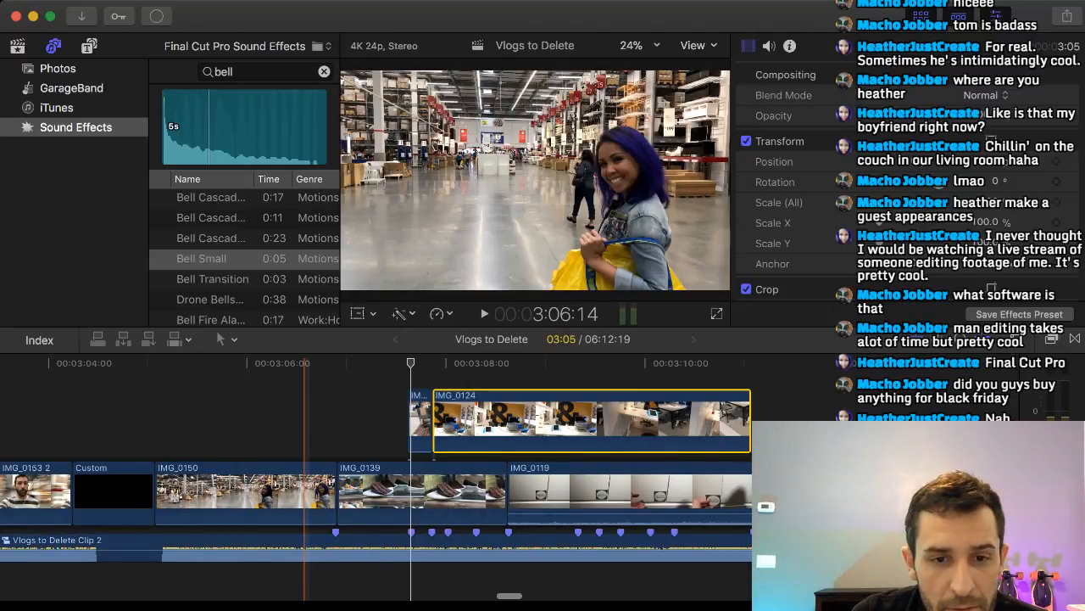
drag(749, 419, 449, 424)
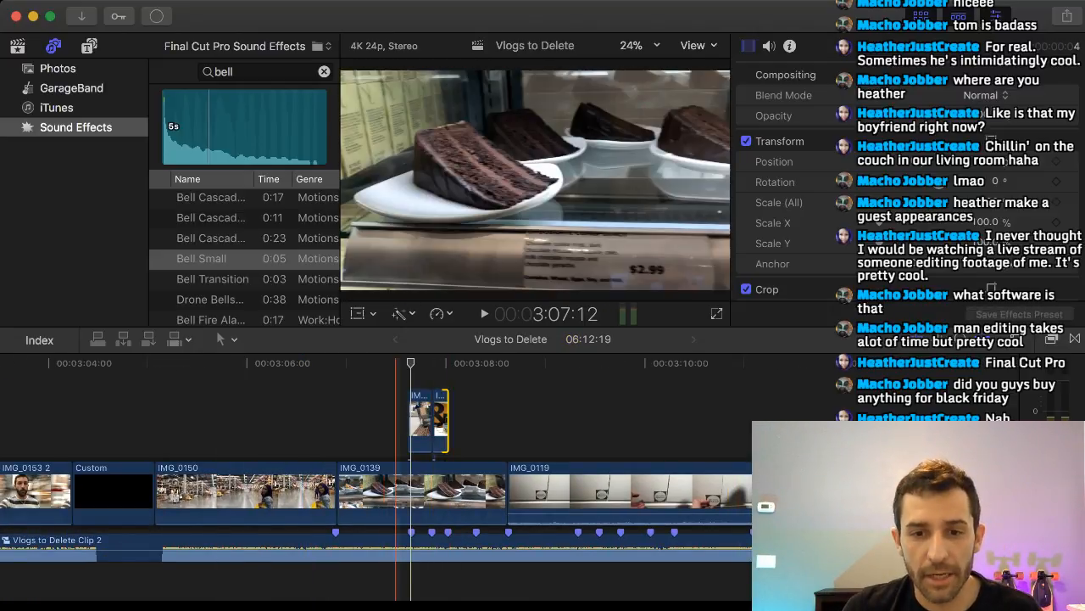
scroll(480, 416, right, 10)
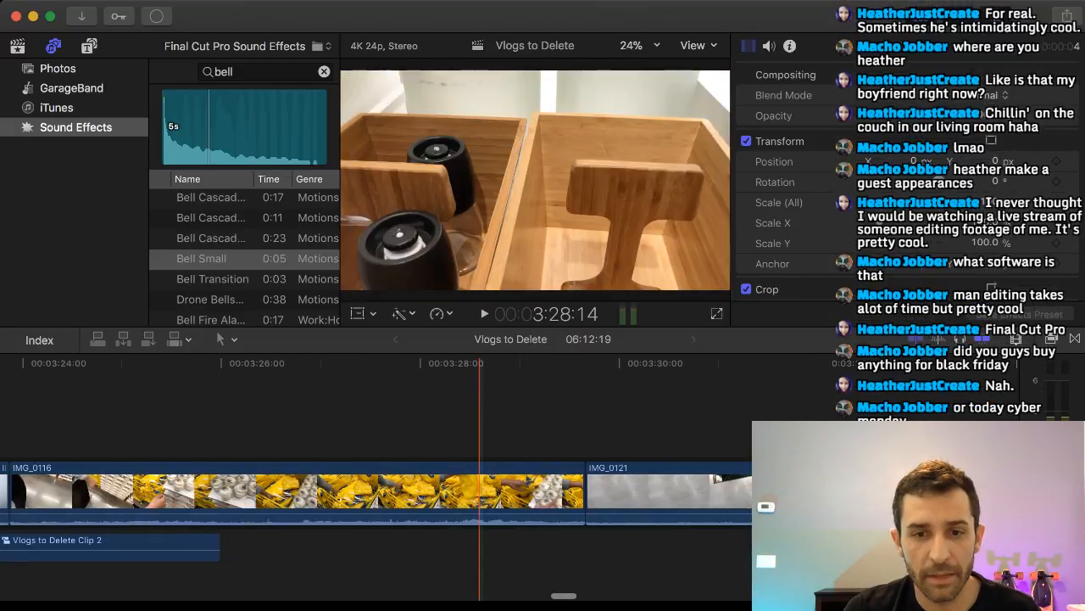
Review the footage following IMG_0116 and play the chandelier clip IMG_0133 from its start.
scroll(480, 416, right, 6)
scroll(480, 415, right, 15)
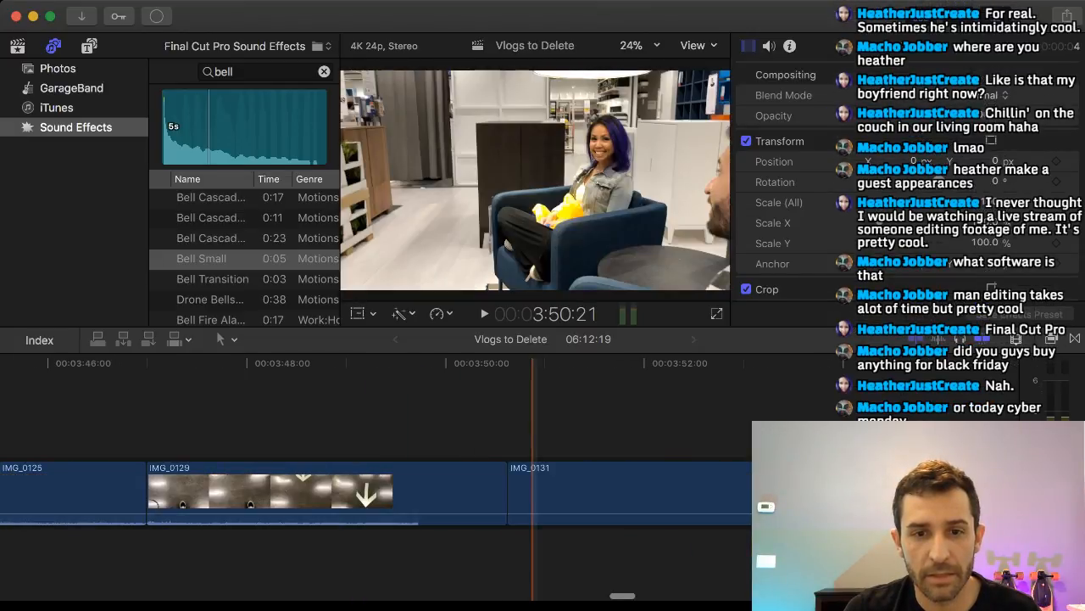
scroll(543, 416, left, 1)
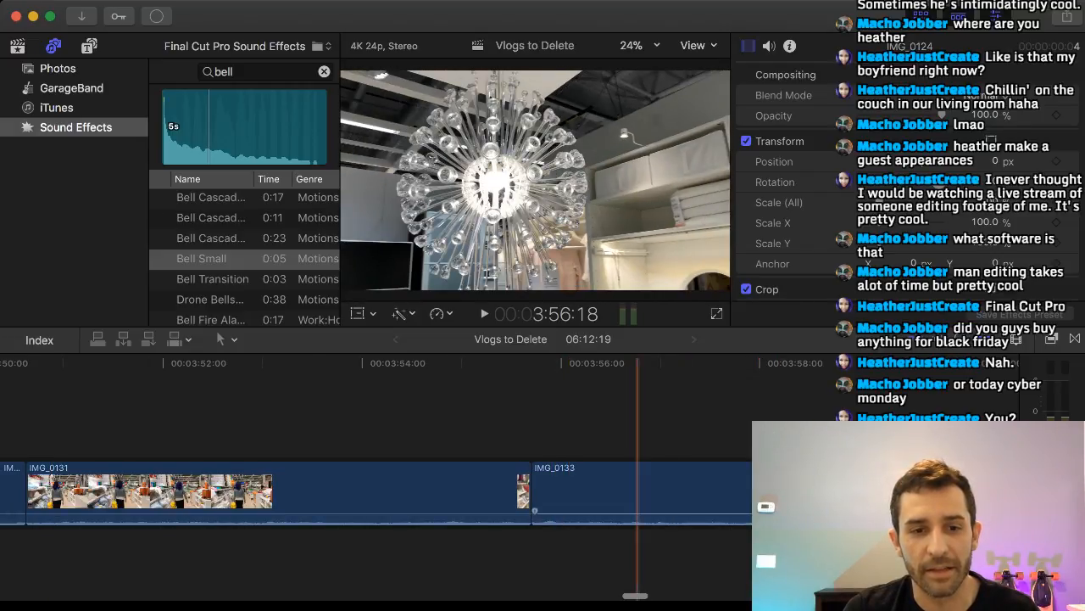
scroll(637, 416, right, 3)
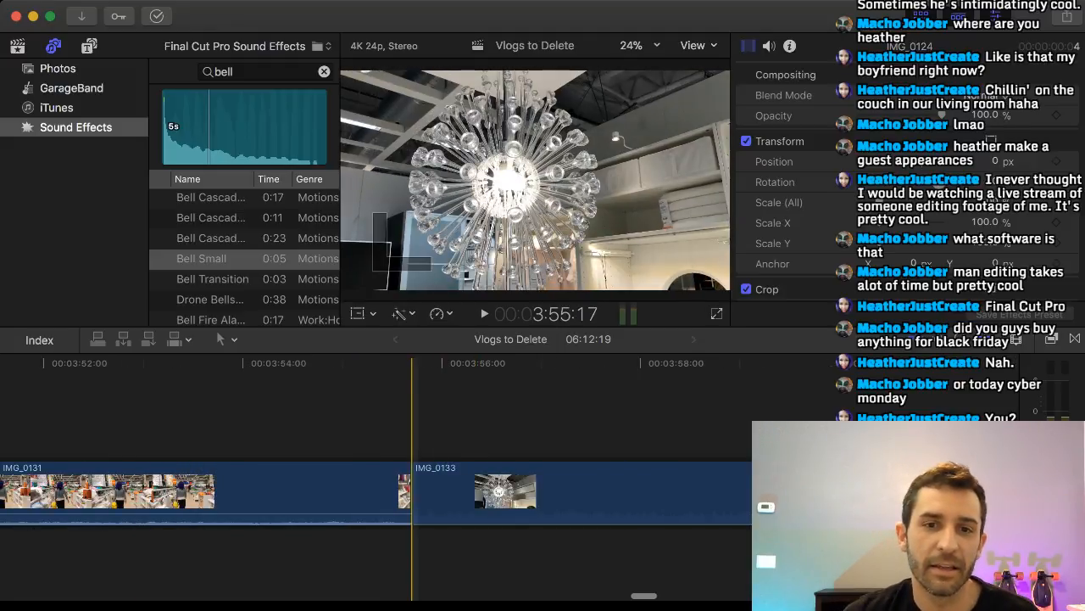
click(412, 415)
key(space)
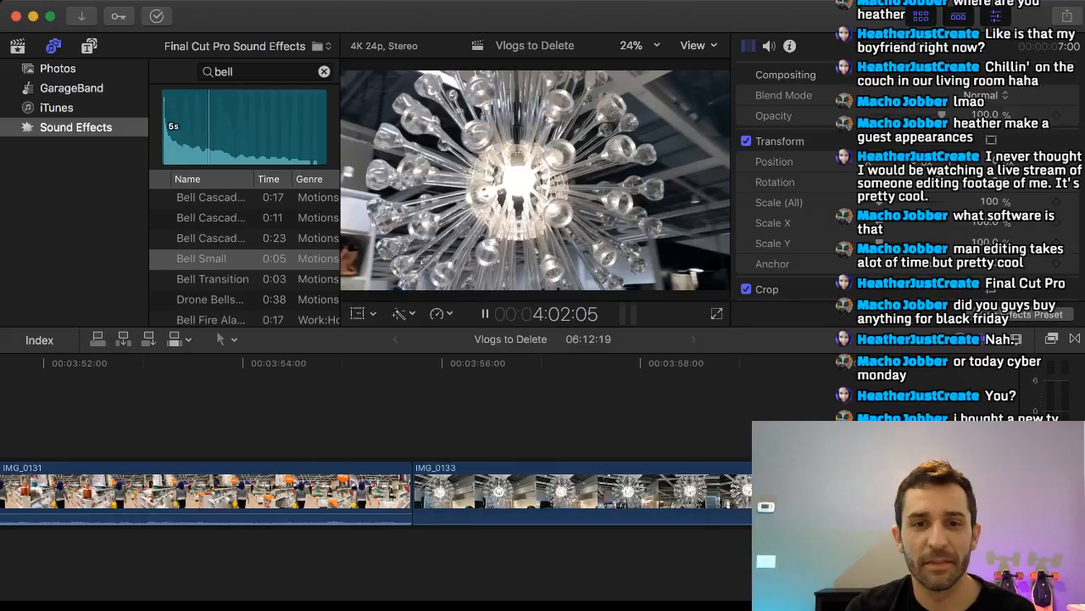
key(space)
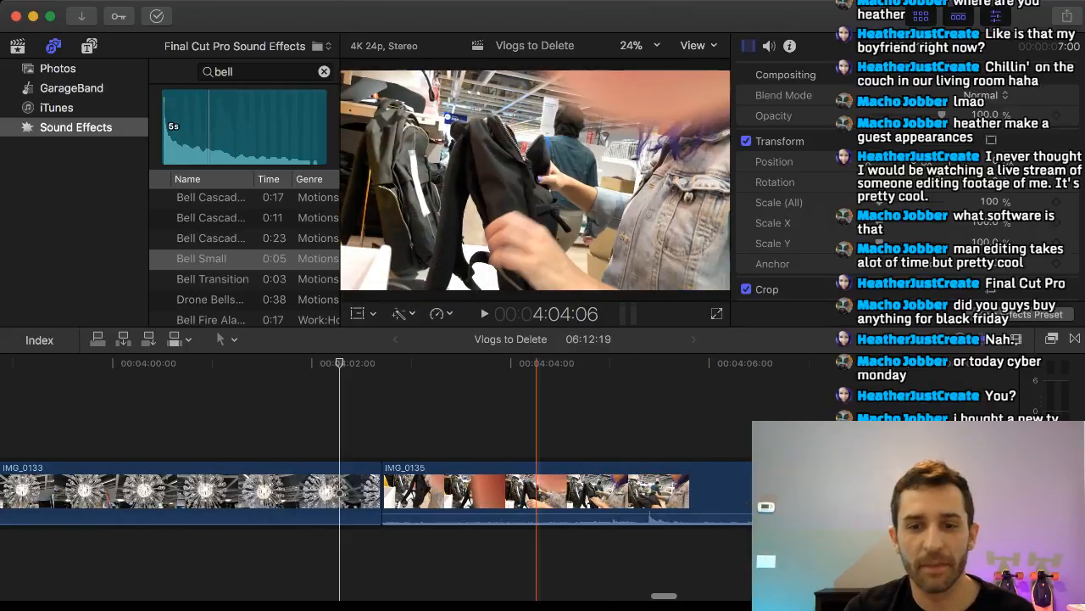
Trim about four seconds off the start of the backpack clip IMG_0135.
scroll(539, 492, right, 2)
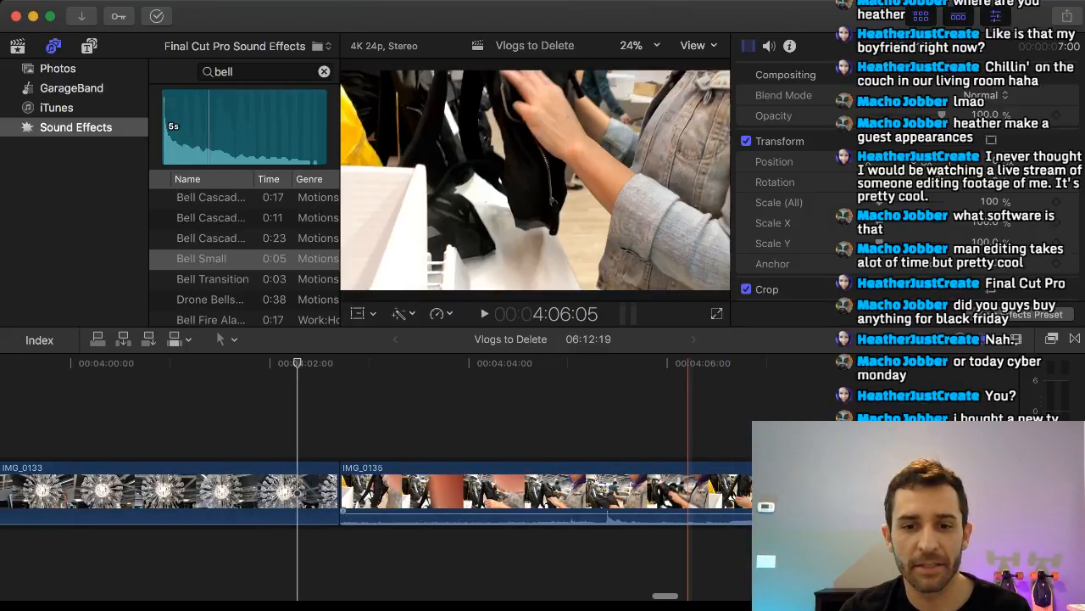
drag(341, 492, 732, 491)
scroll(715, 492, right, 8)
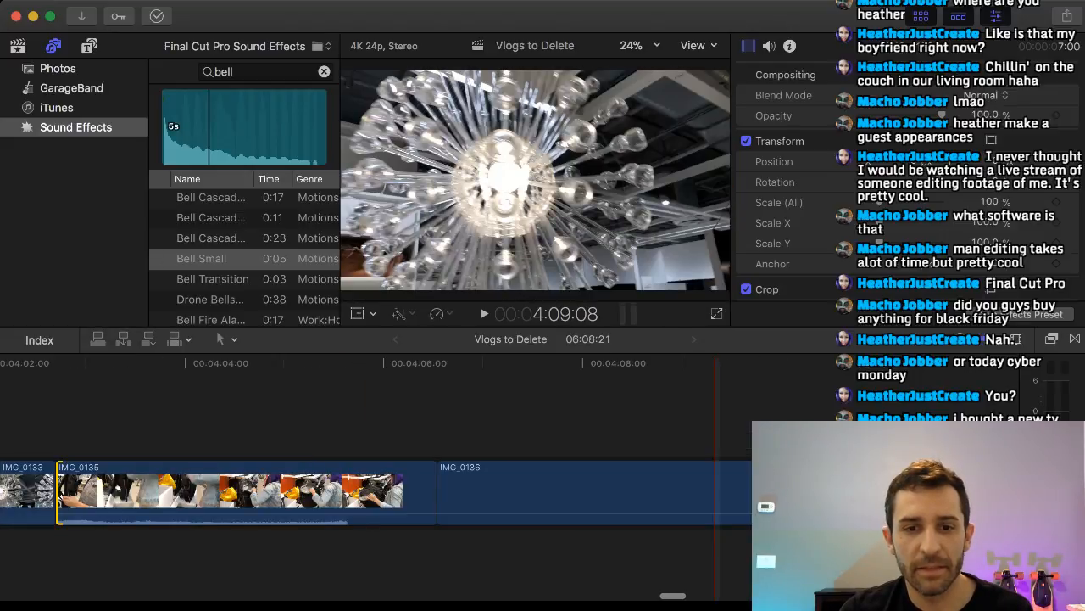
Split IMG_0136 at about 4:08:17 on the black pouch with the coat drawing and delete the part before the cut.
scroll(540, 492, right, 3)
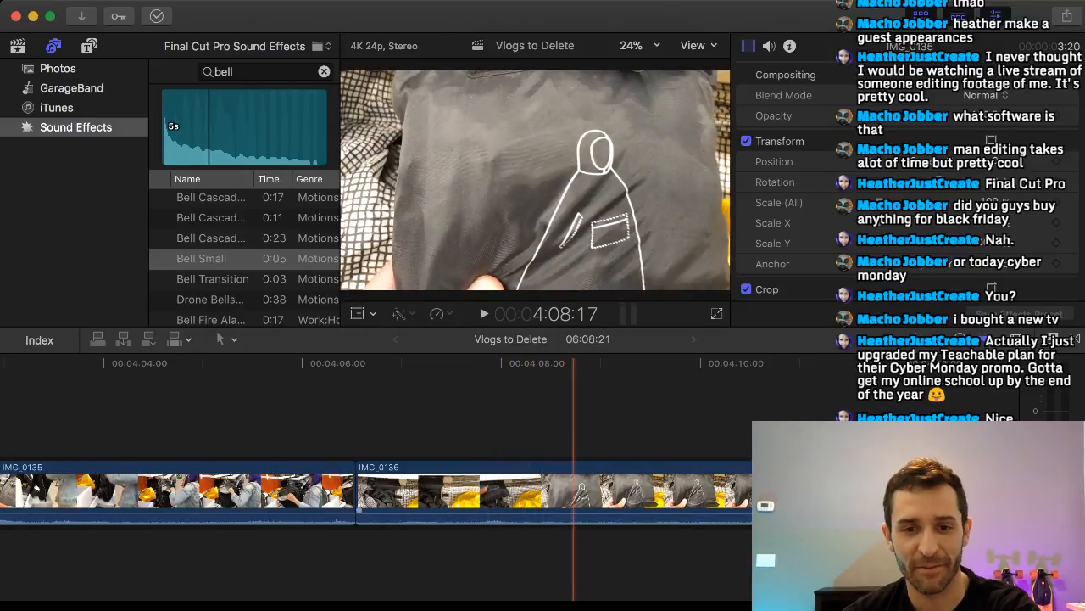
key(super+b)
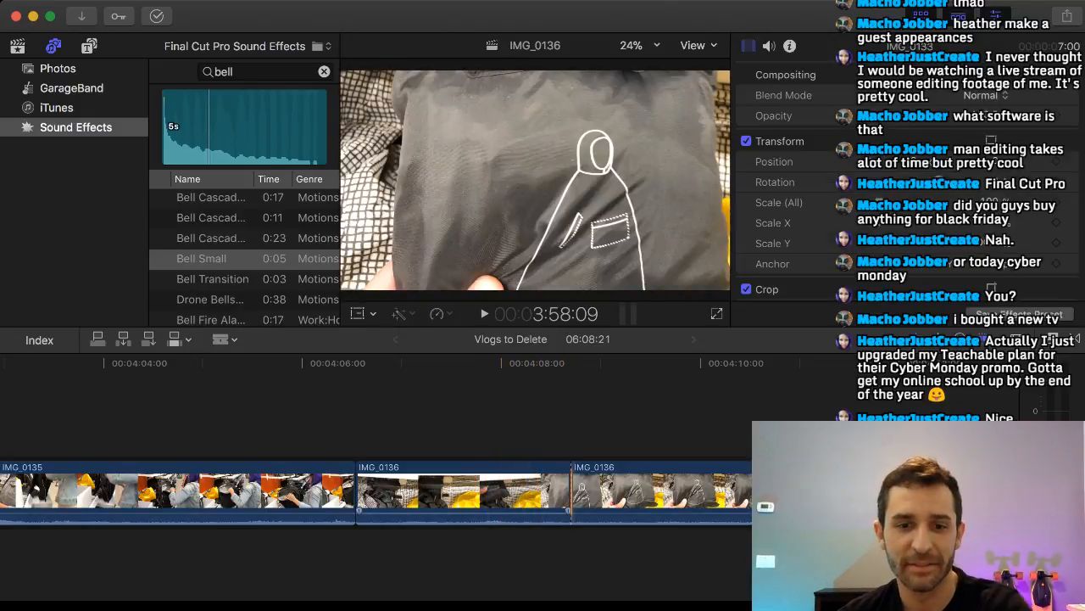
click(535, 492)
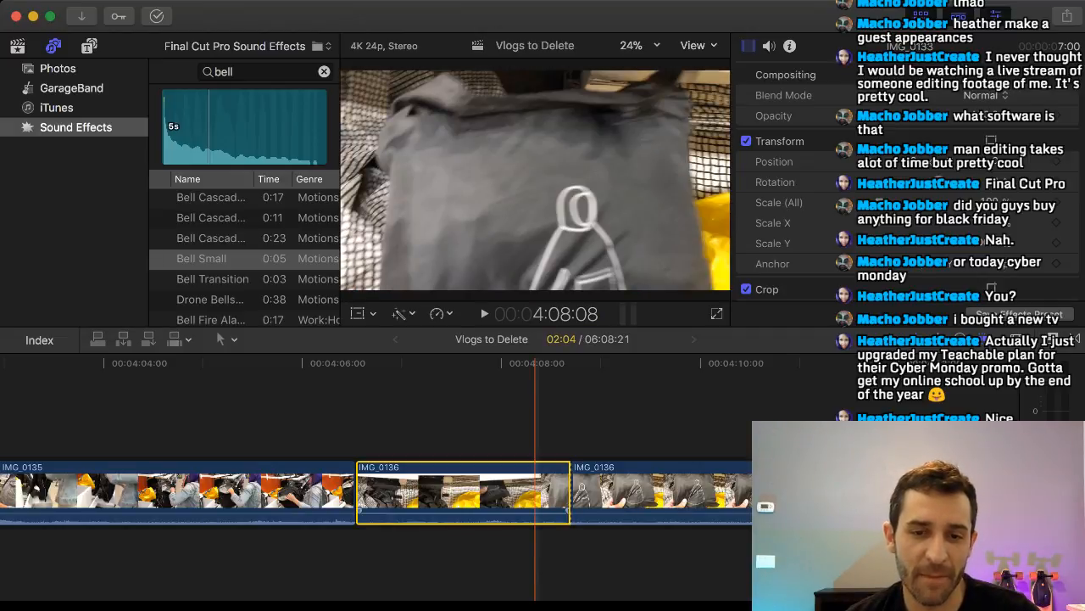
key(Delete)
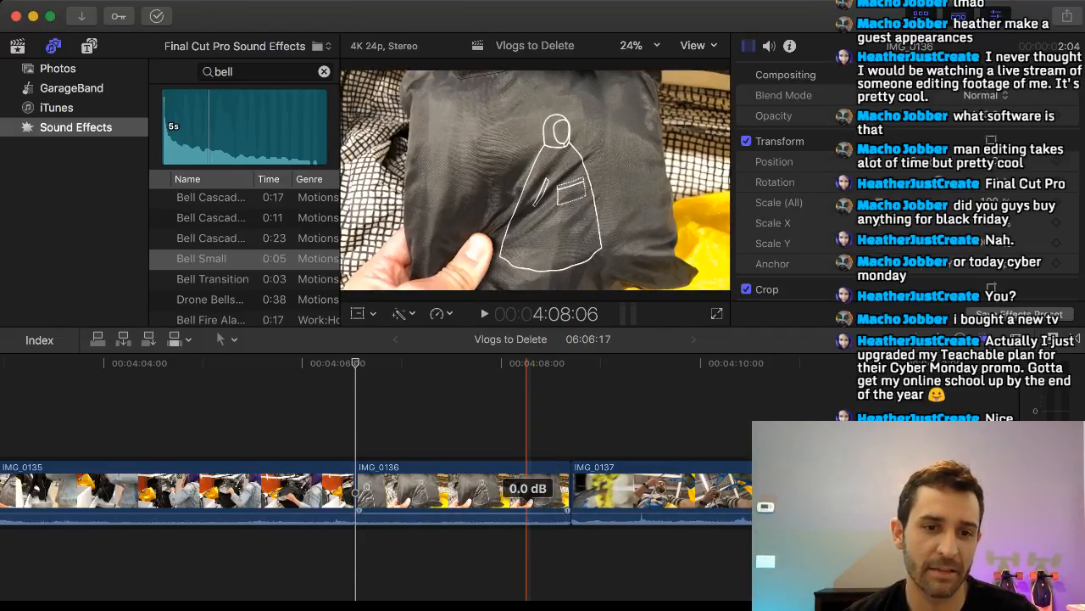
Lift the remaining IMG_0136 out of the main storyline and connect it above IMG_0131.
drag(523, 517, 523, 543)
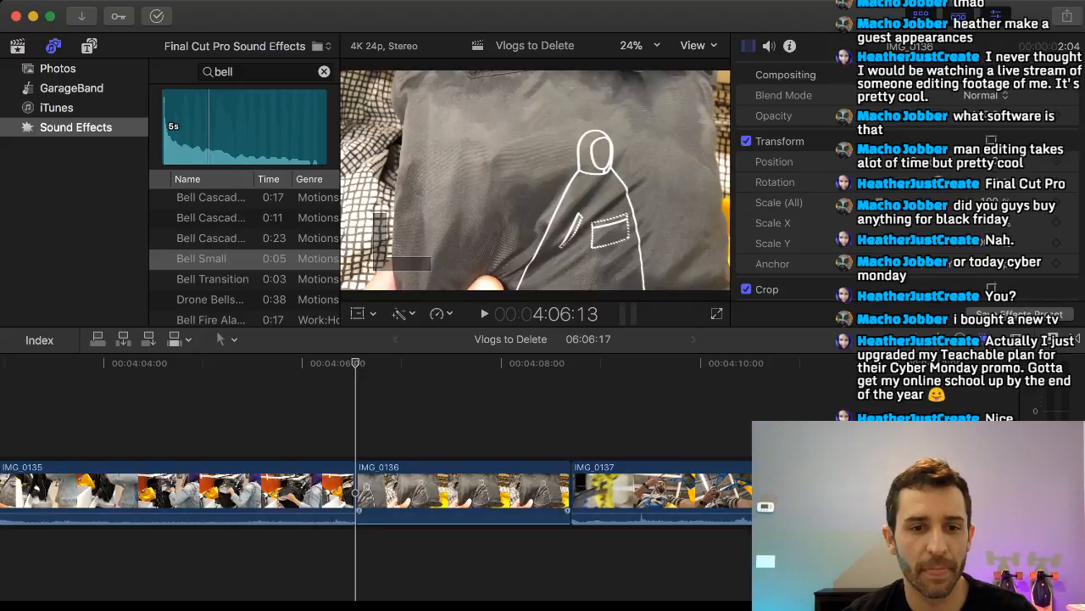
drag(497, 488, 117, 394)
scroll(169, 407, left, 10)
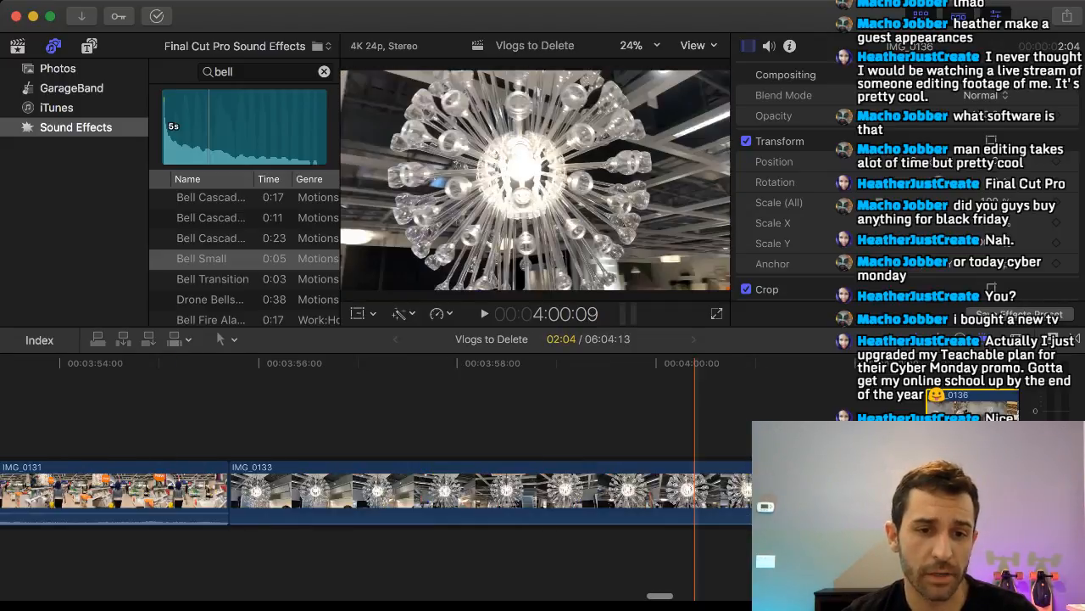
drag(955, 411, 110, 411)
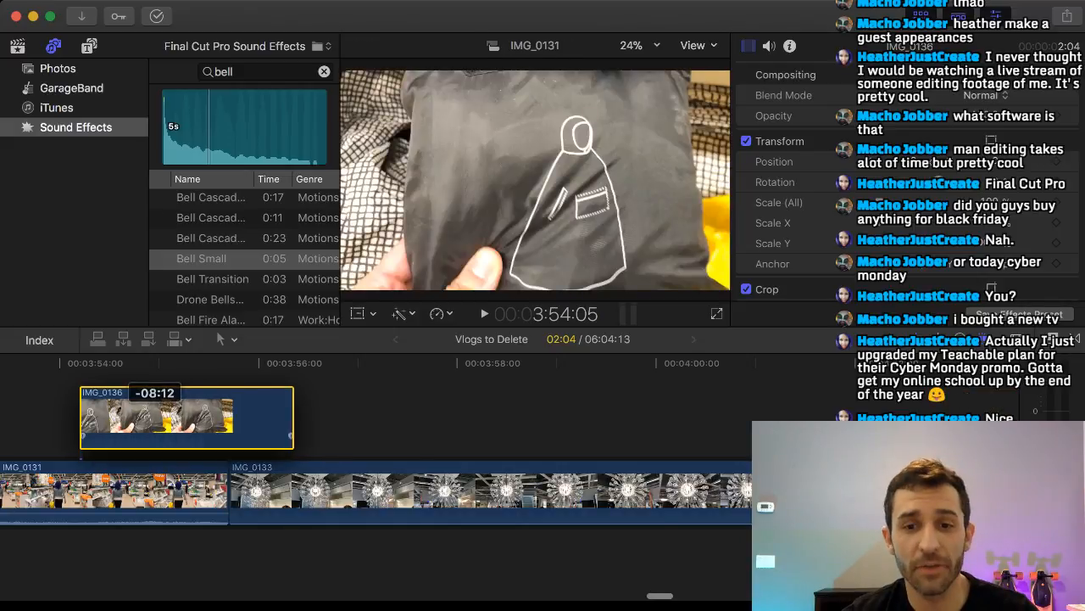
Carry IMG_0136 back along the timeline until it sits above the beginning of IMG_0119.
scroll(314, 433, left, 3)
scroll(313, 433, left, 8)
scroll(306, 432, right, 2)
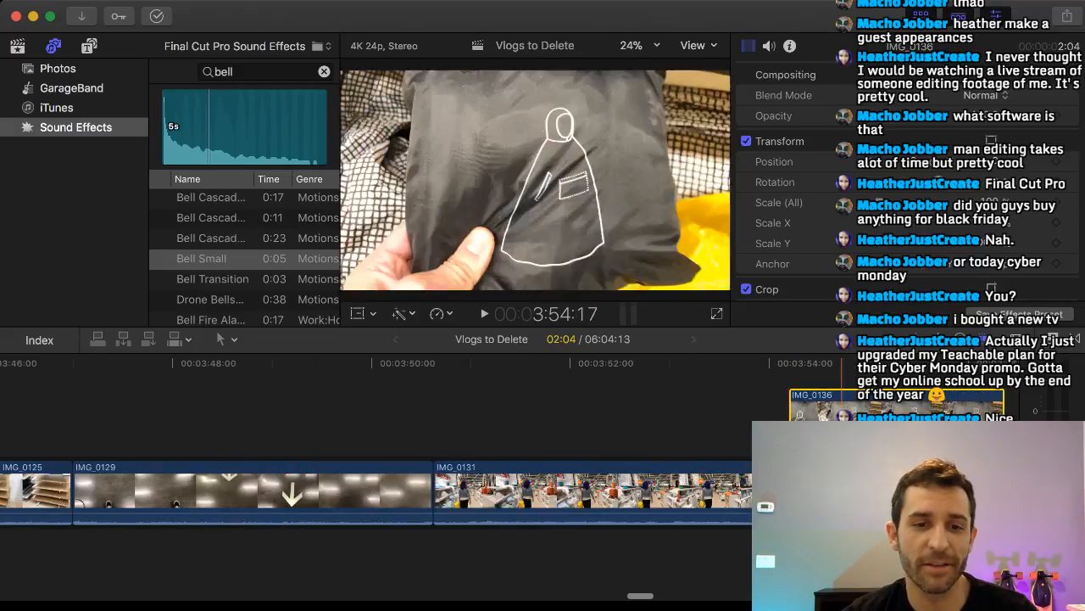
drag(882, 411, 85, 398)
scroll(436, 424, left, 10)
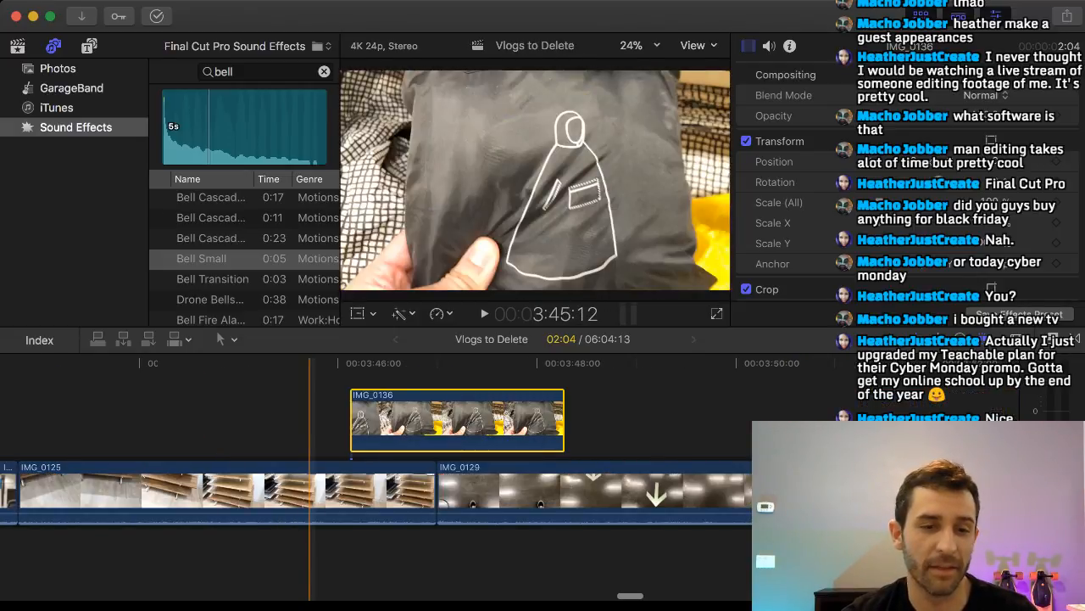
drag(891, 409, 56, 405)
scroll(223, 424, left, 10)
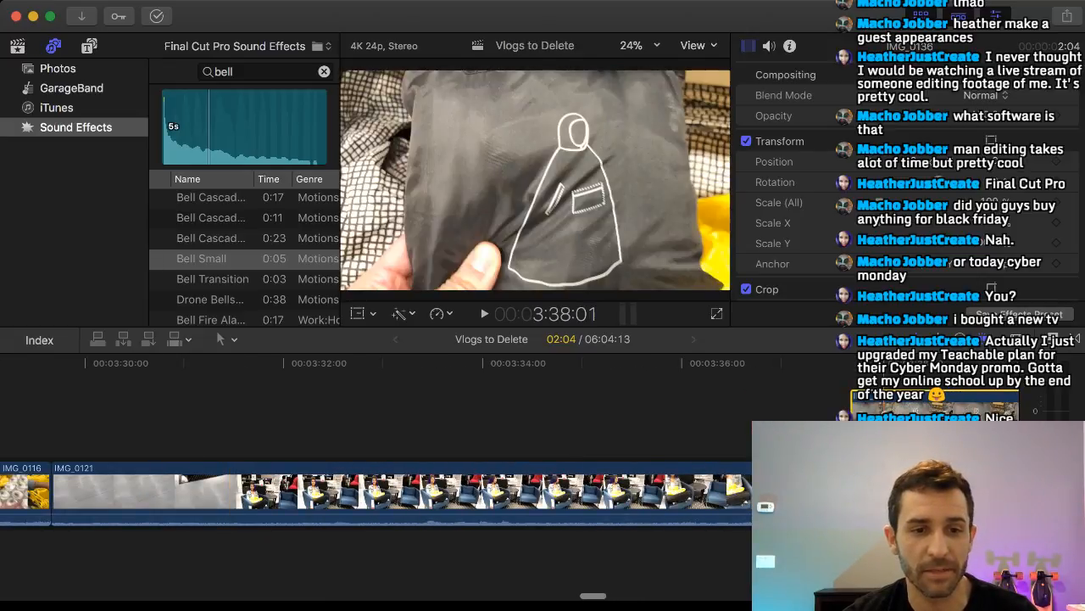
drag(884, 409, 19, 407)
scroll(348, 424, left, 10)
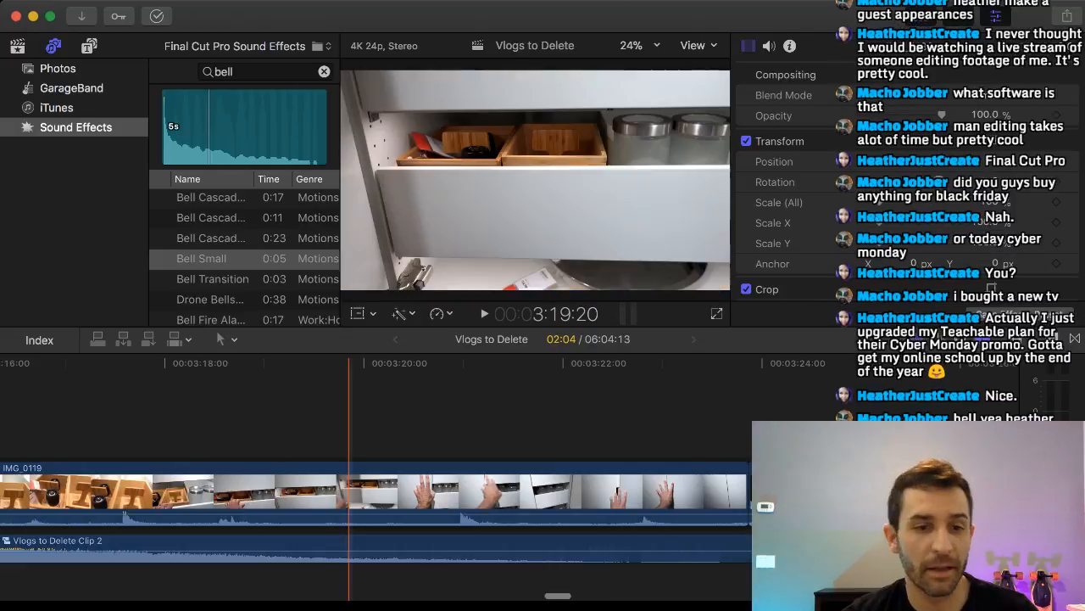
scroll(203, 424, right, 6)
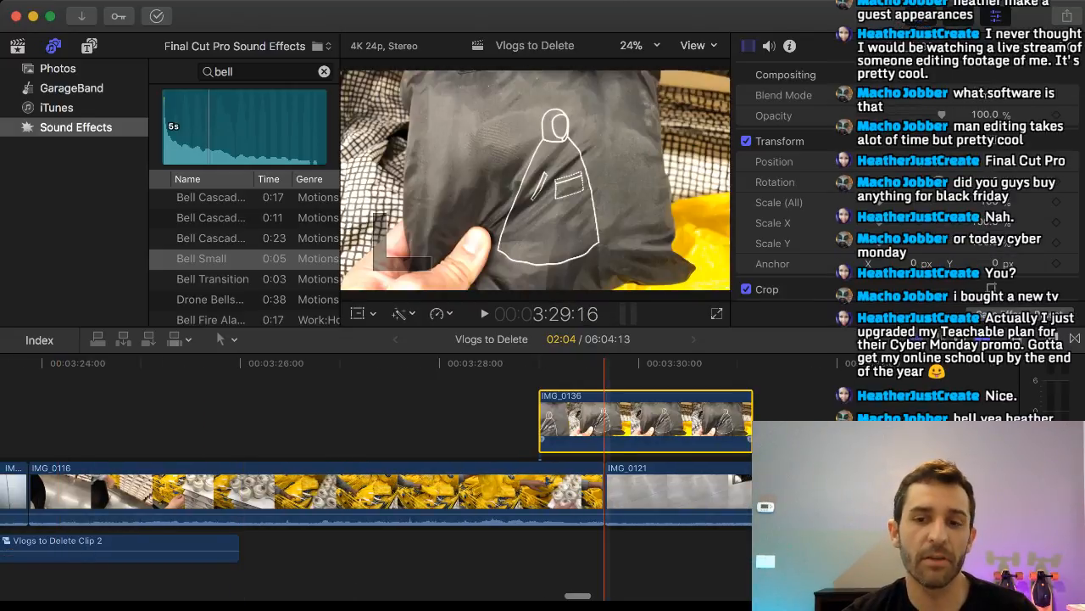
drag(606, 409, 57, 408)
scroll(139, 415, left, 10)
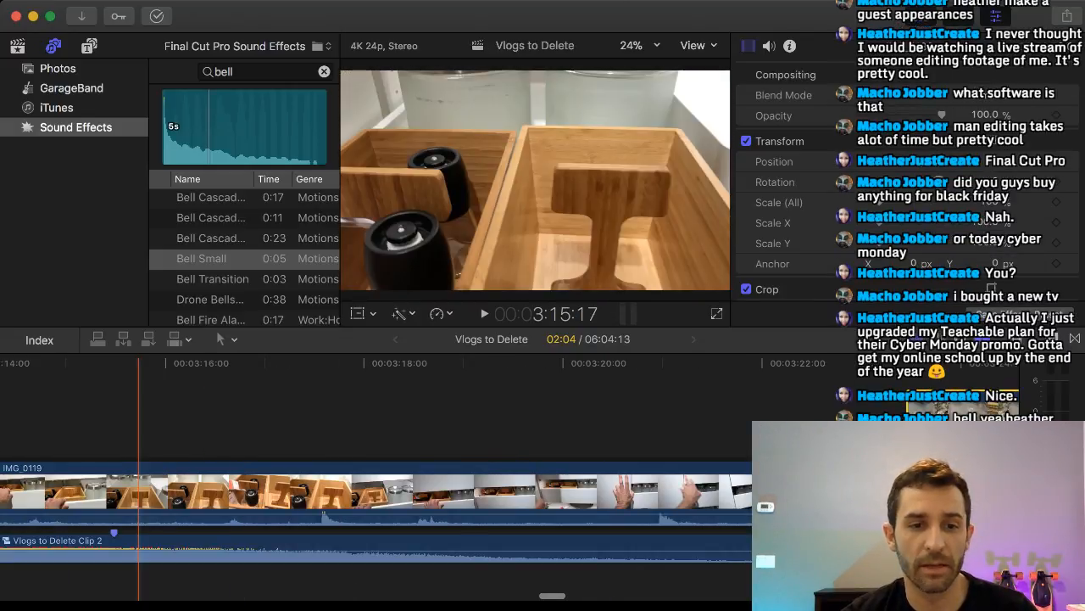
drag(954, 409, 89, 410)
scroll(140, 416, left, 10)
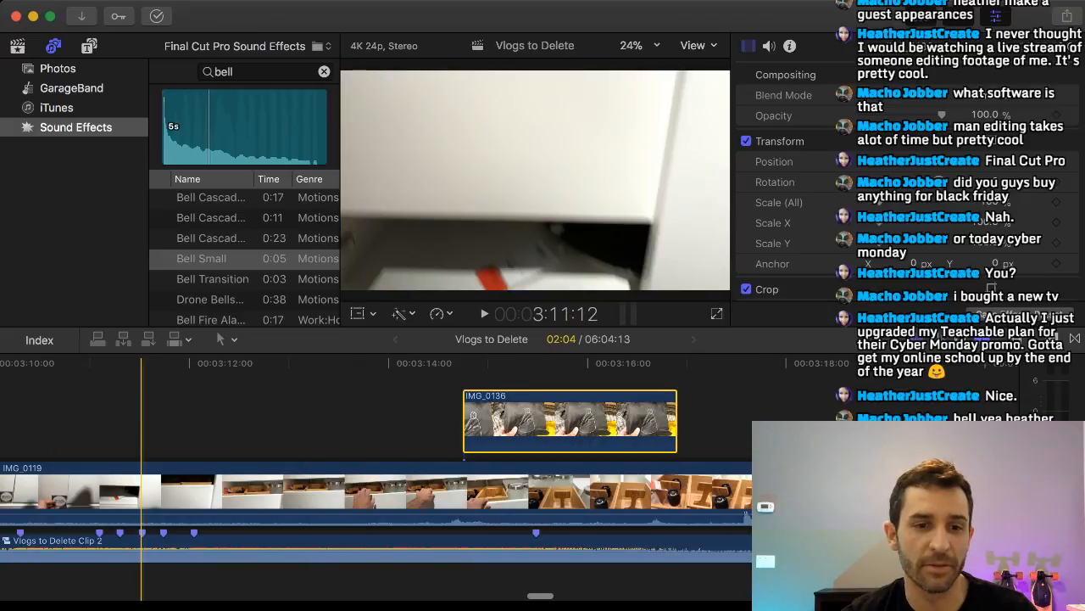
scroll(313, 416, left, 5)
drag(656, 409, 117, 409)
scroll(274, 415, left, 5)
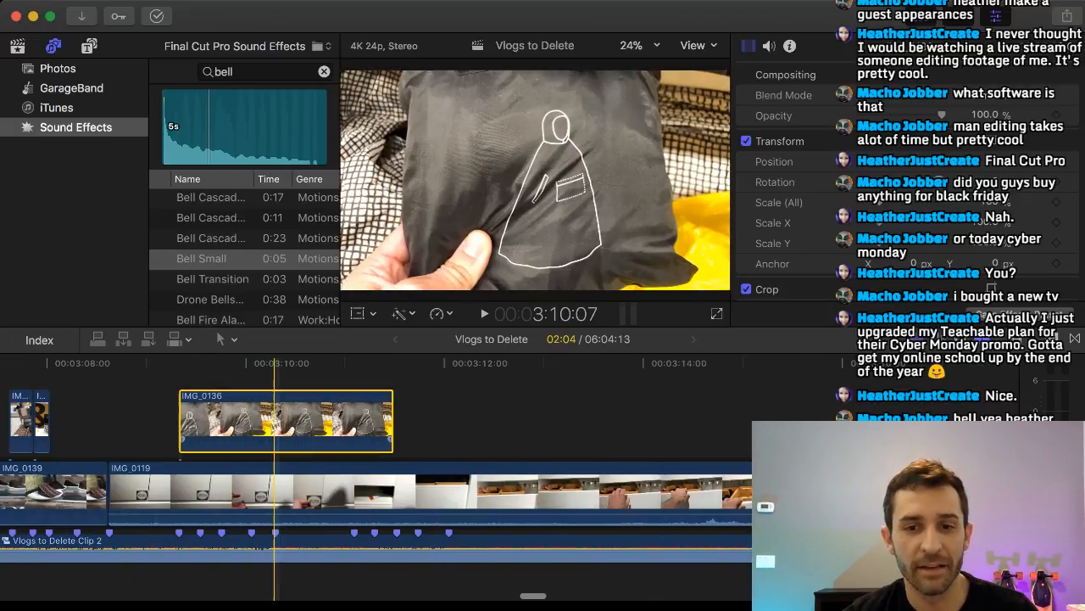
Place IMG_0136 directly after IMG_0124 above IMG_0139 at the fourth beat marker and trim its end to the fifth marker.
scroll(172, 415, left, 8)
scroll(172, 416, right, 5)
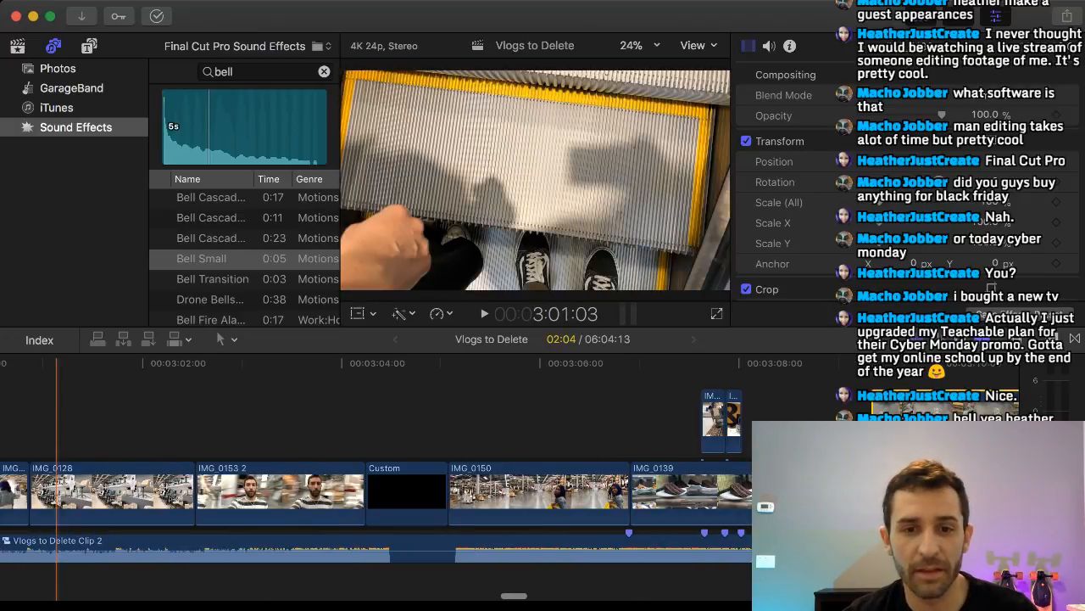
scroll(157, 416, right, 2)
drag(764, 416, 685, 416)
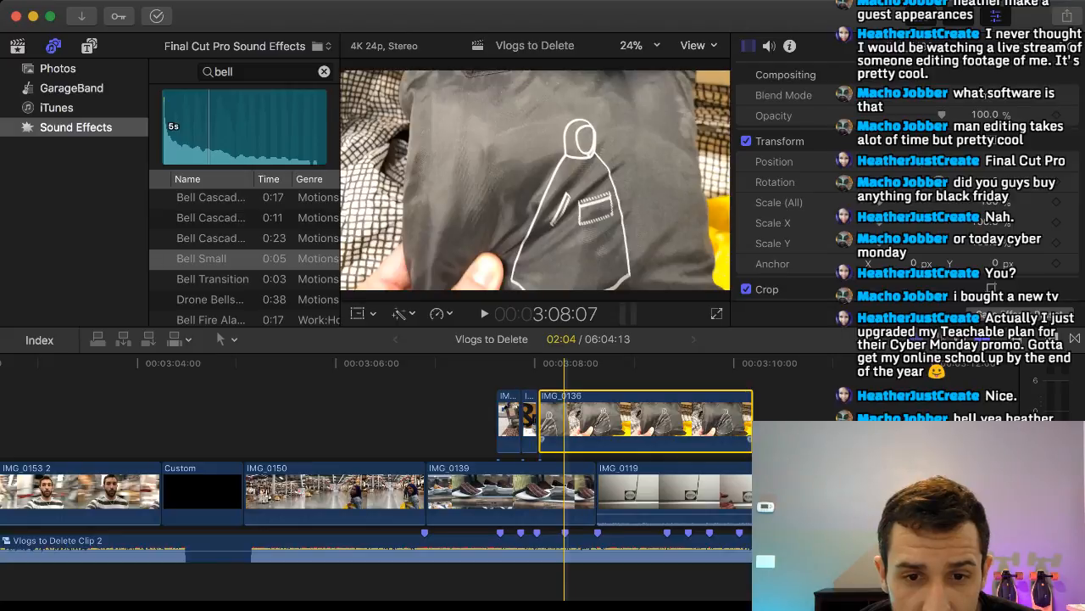
key(space)
drag(751, 419, 562, 419)
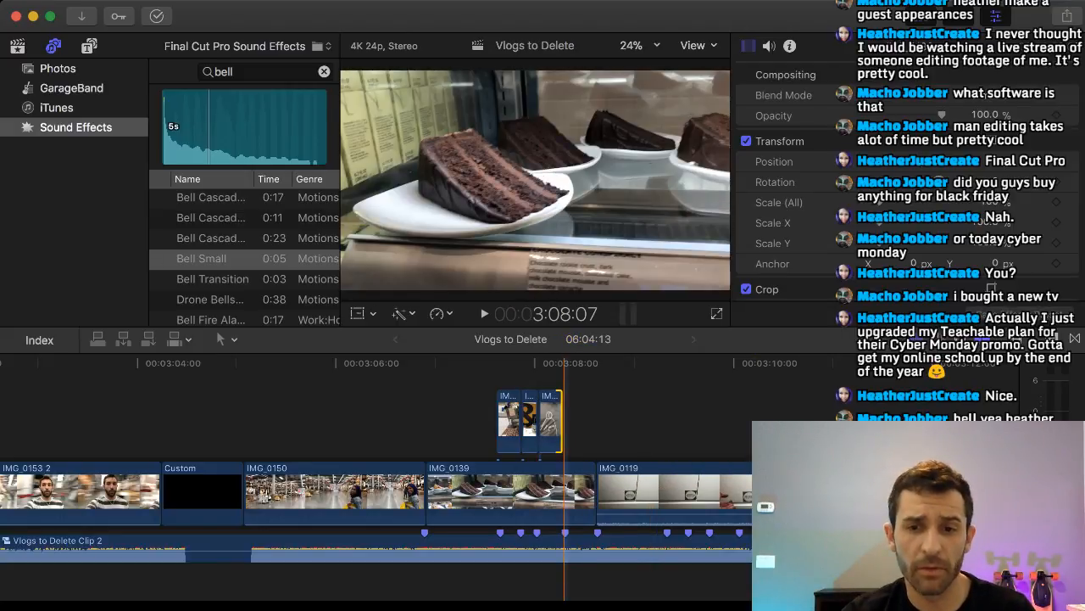
Skim the yellow shopping bag clip IMG_0137 after IMG_0135 and delete it from the main storyline.
scroll(439, 492, right, 10)
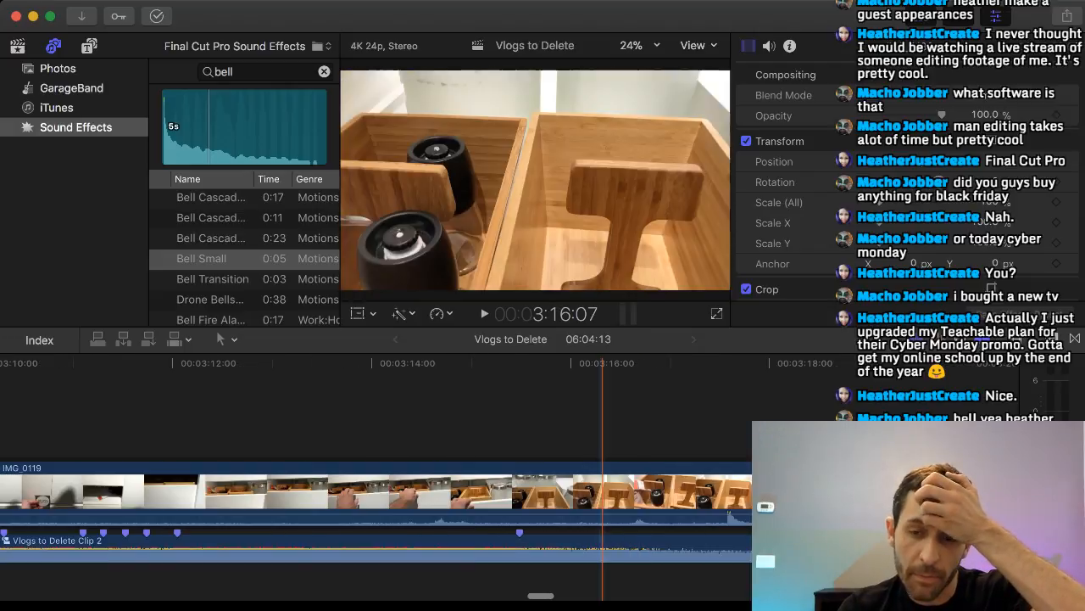
scroll(439, 492, right, 15)
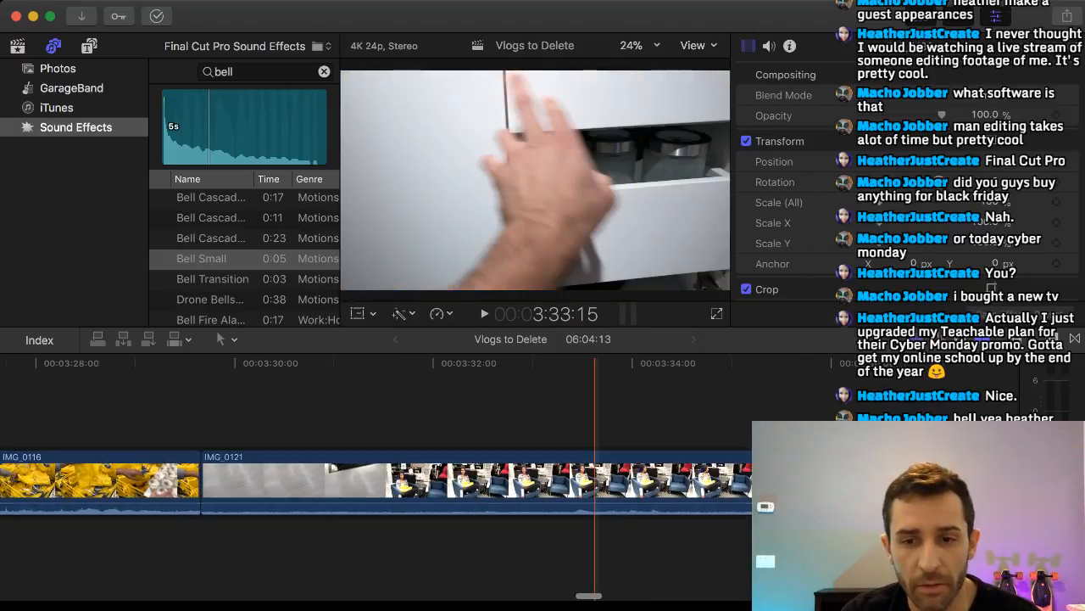
scroll(595, 483, right, 15)
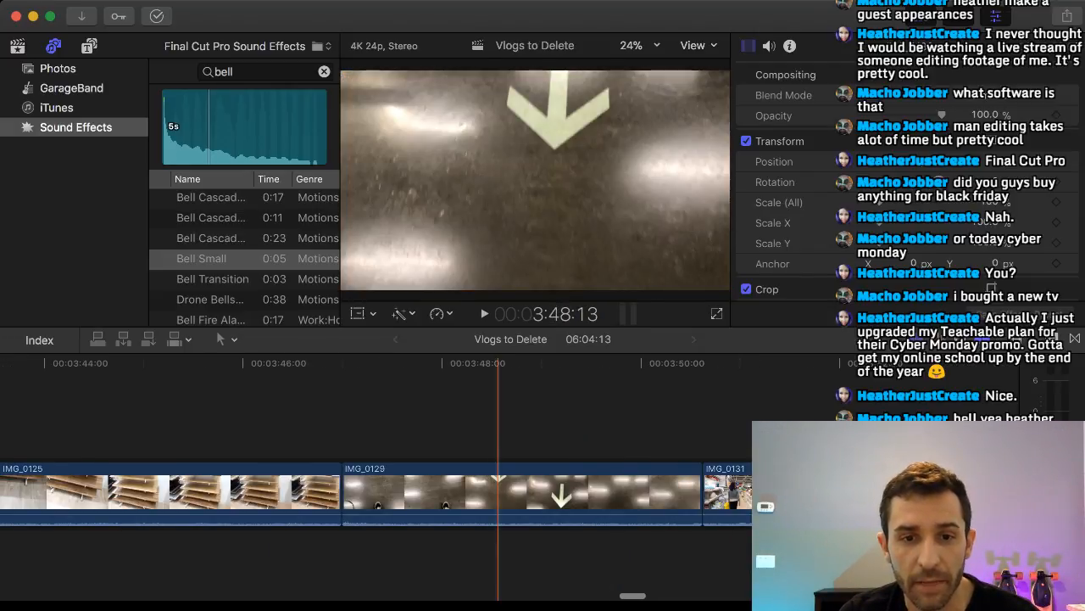
scroll(497, 491, right, 12)
scroll(546, 492, right, 12)
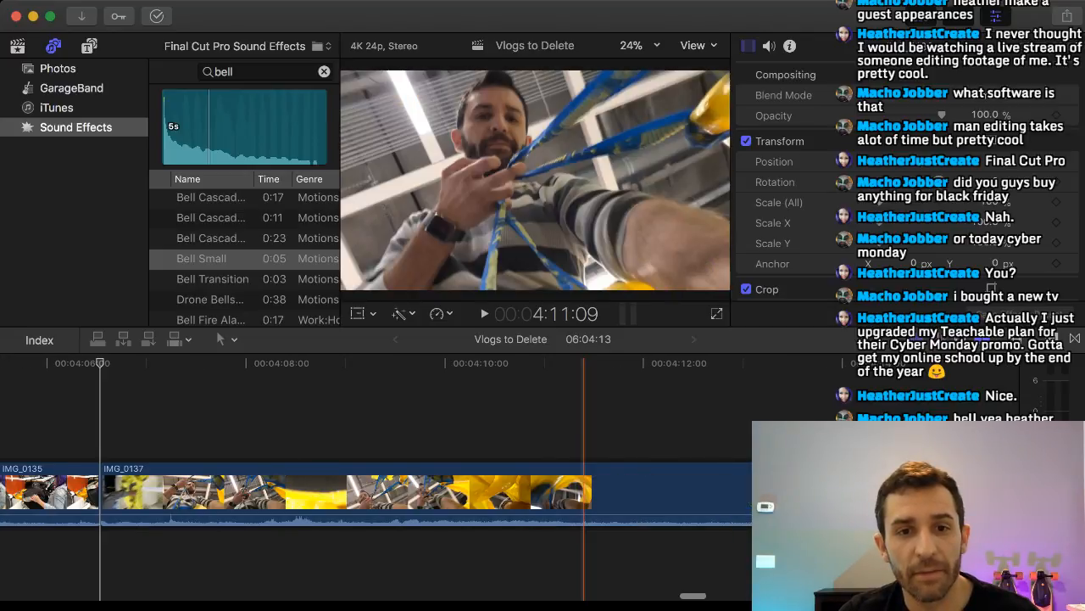
scroll(509, 491, left, 4)
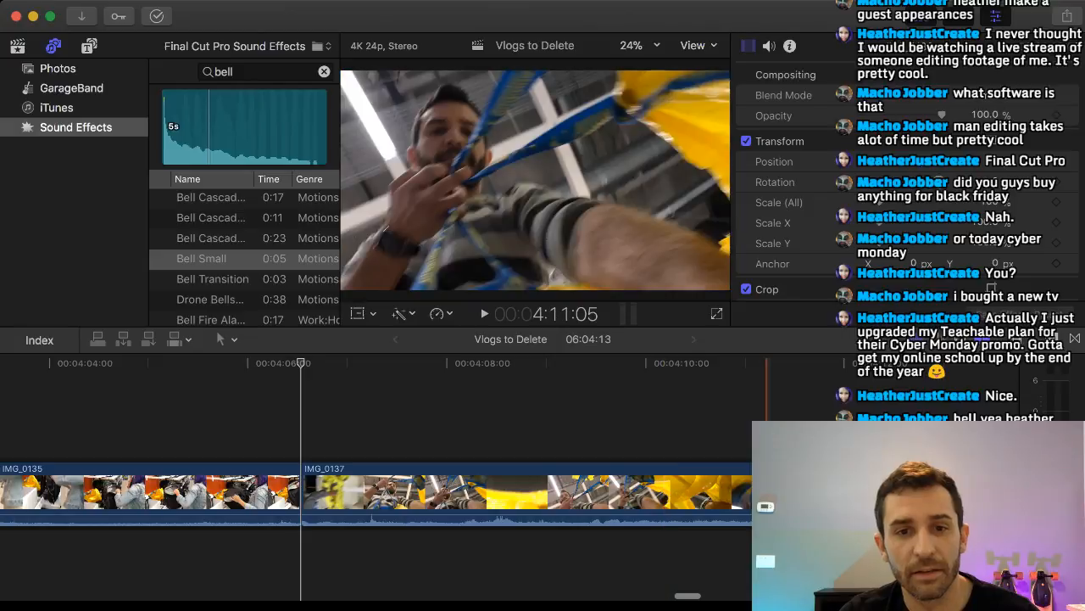
scroll(375, 491, right, 6)
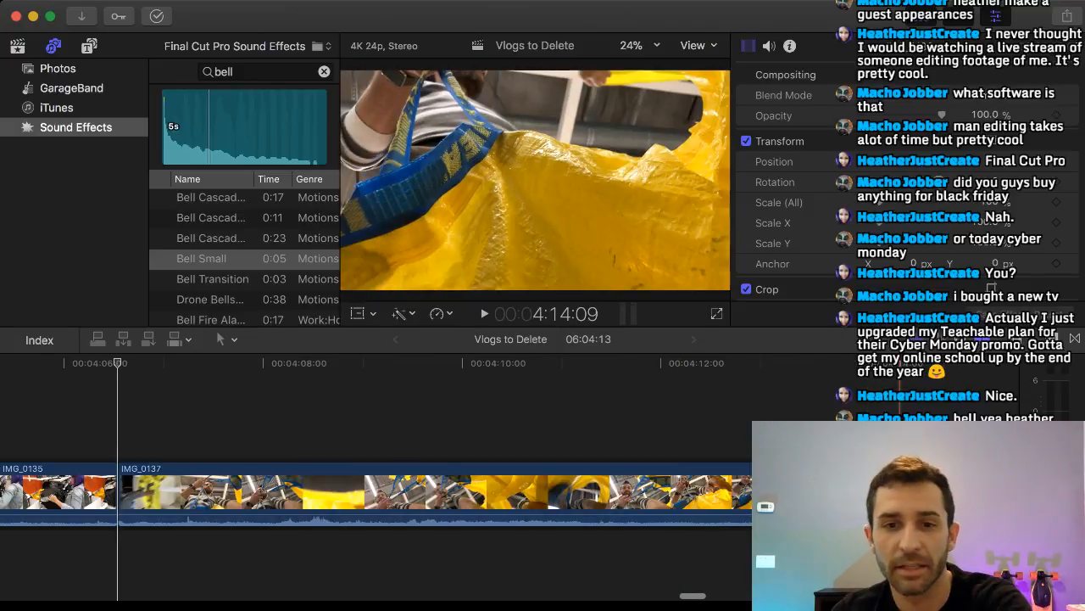
scroll(375, 492, left, 2)
click(799, 492)
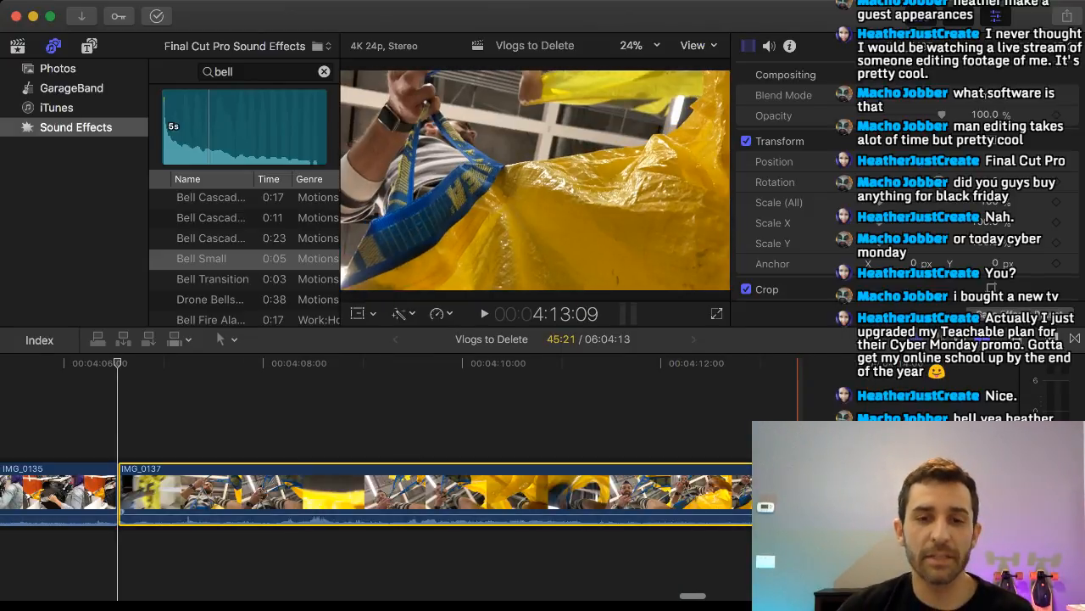
key(Delete)
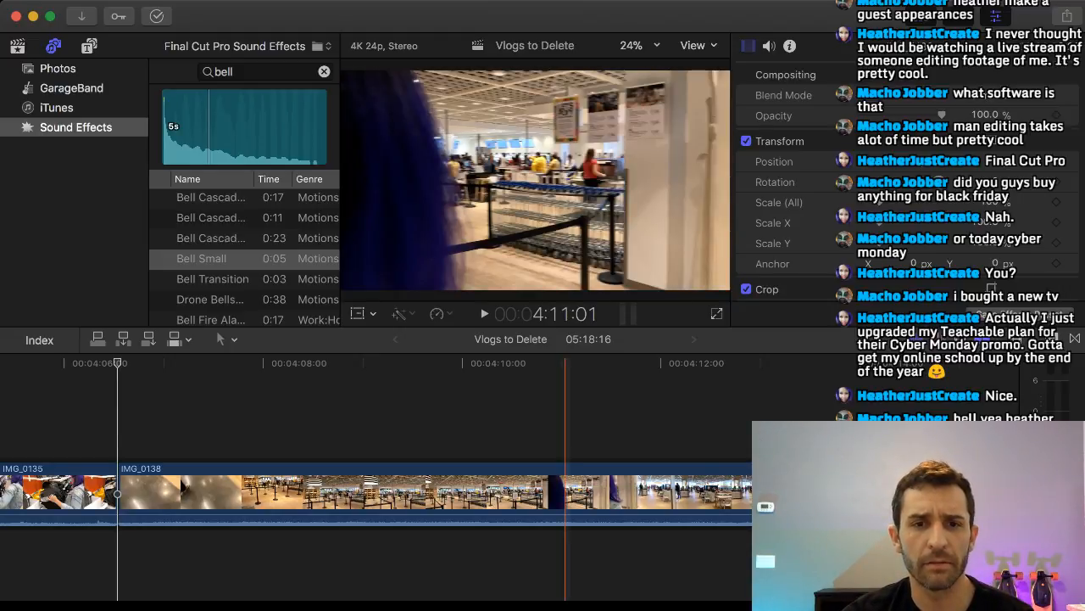
Split the kitchen clip IMG_0141 at 4:15:23 and delete its first part from the main storyline.
scroll(283, 487, right, 3)
scroll(284, 487, left, 4)
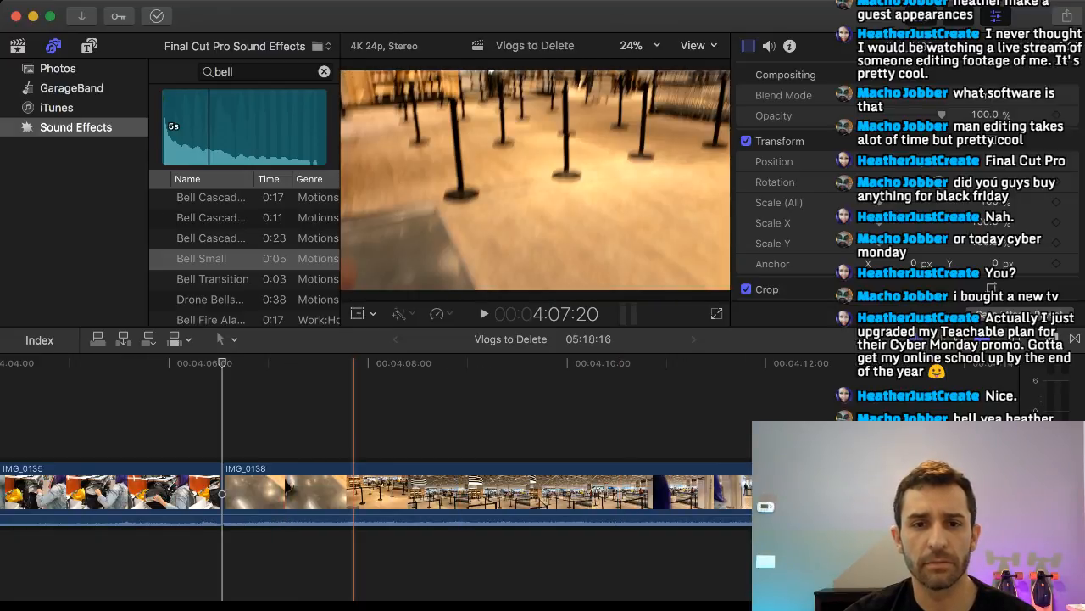
scroll(543, 488, right, 8)
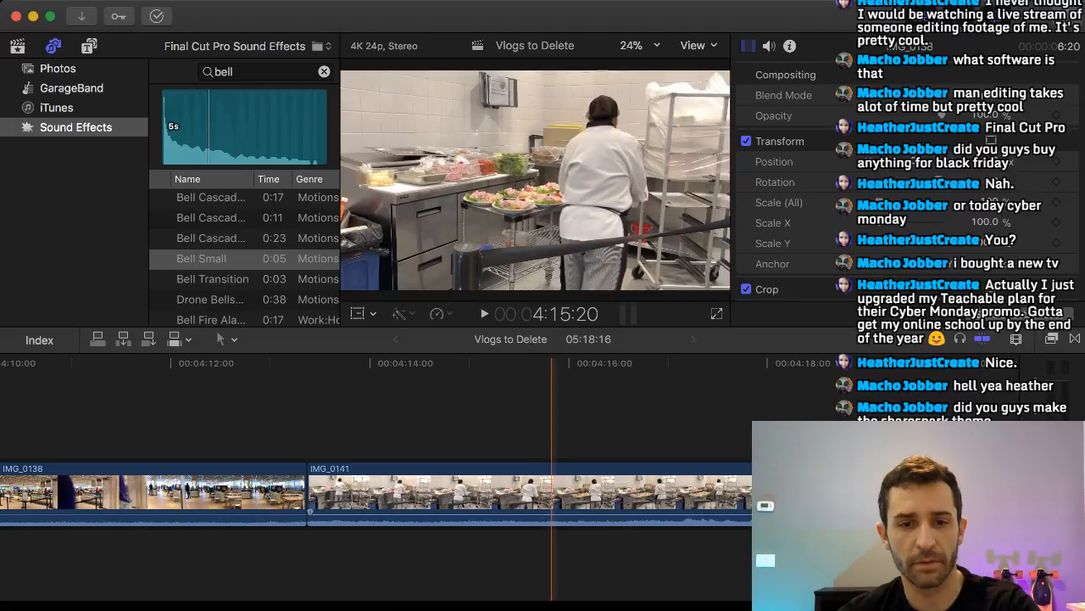
click(566, 433)
key(b)
click(566, 495)
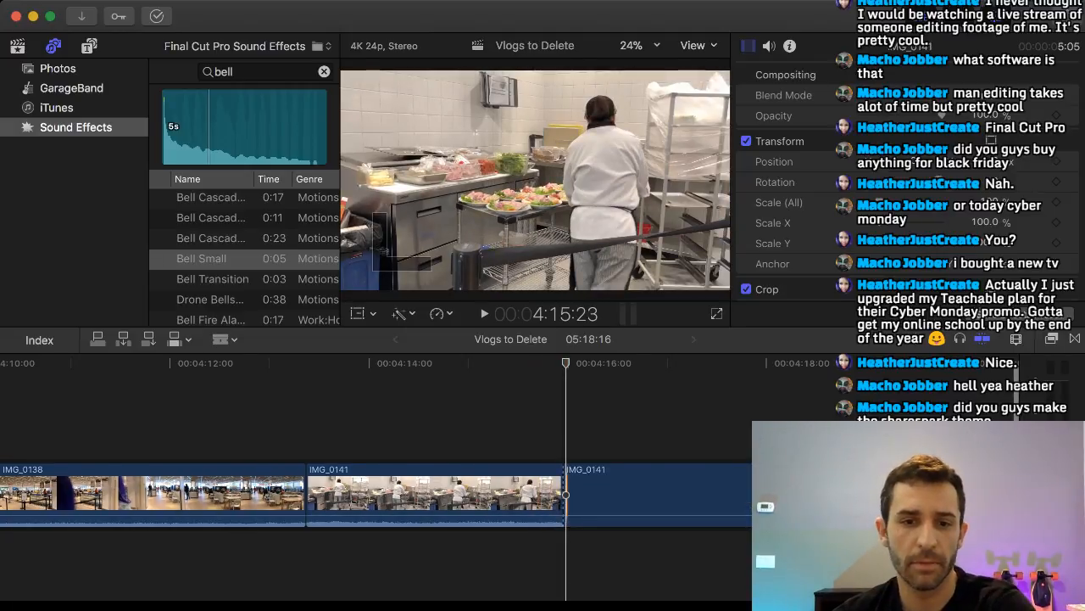
key(a)
click(536, 494)
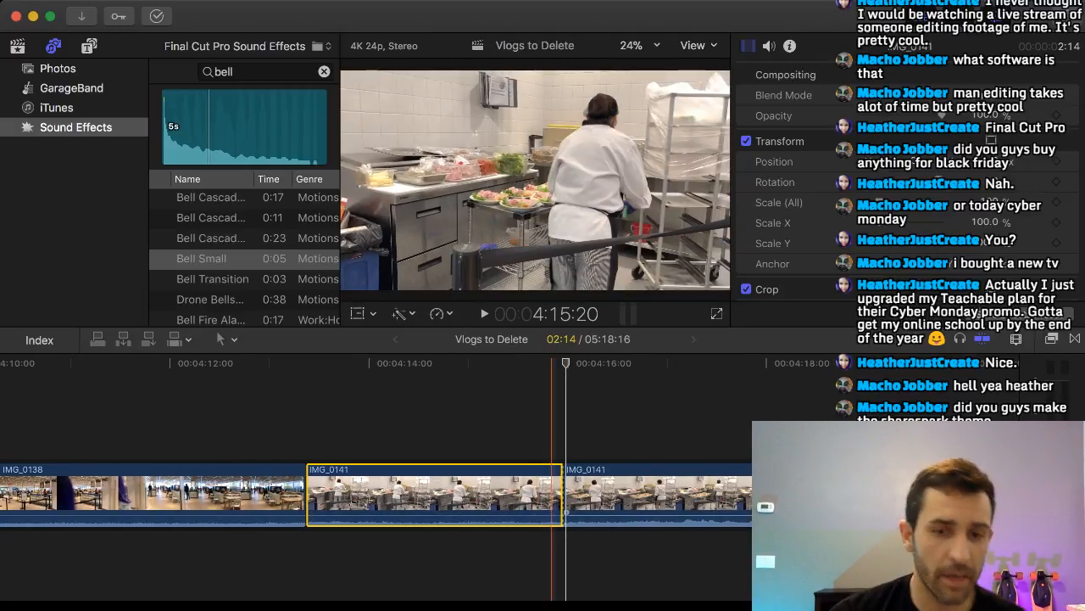
key(Delete)
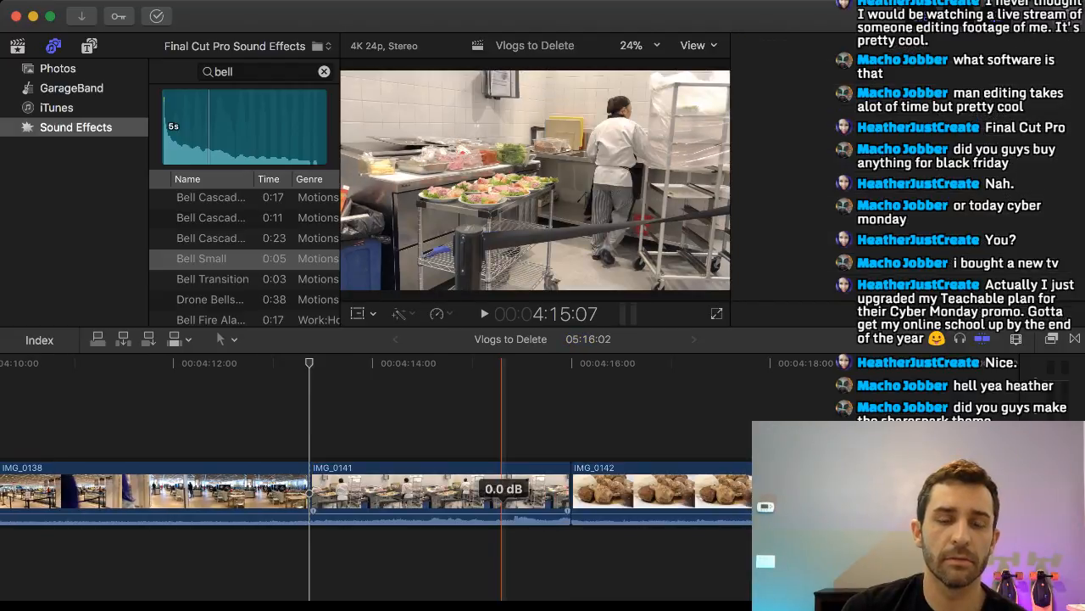
Lift the remaining IMG_0141 out of the main storyline and connect it above IMG_0131.
key(super+4)
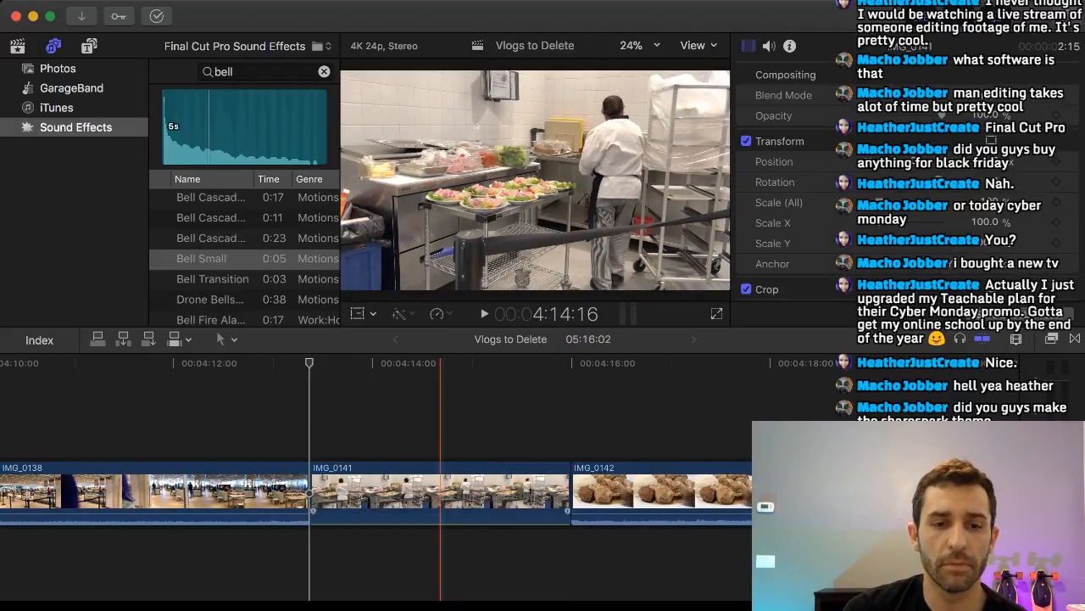
drag(440, 494, 100, 378)
scroll(436, 415, left, 10)
drag(740, 422, 28, 397)
scroll(127, 415, left, 10)
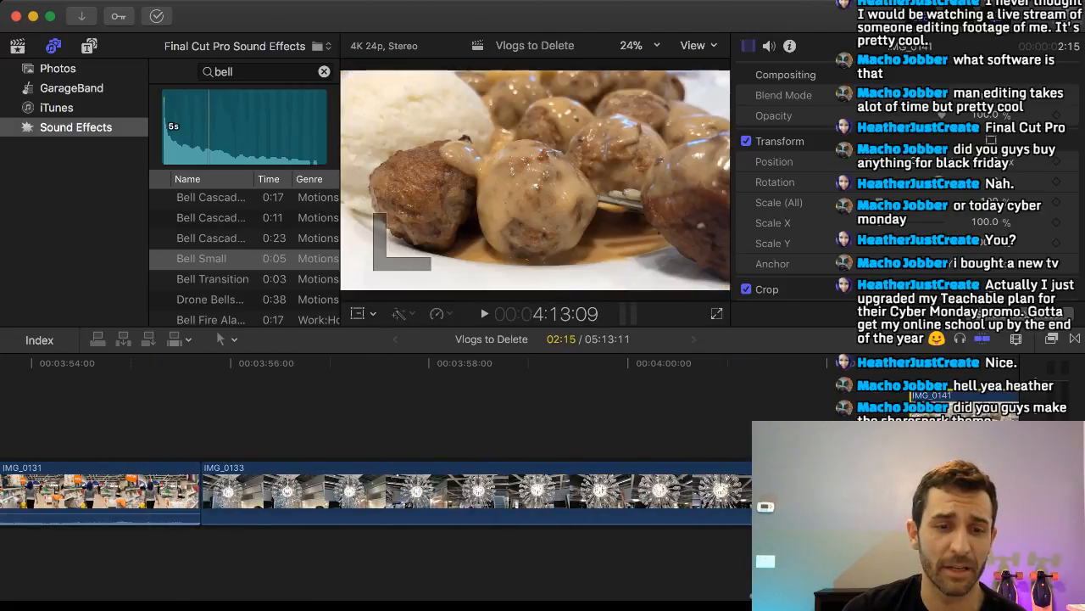
drag(416, 411, 116, 403)
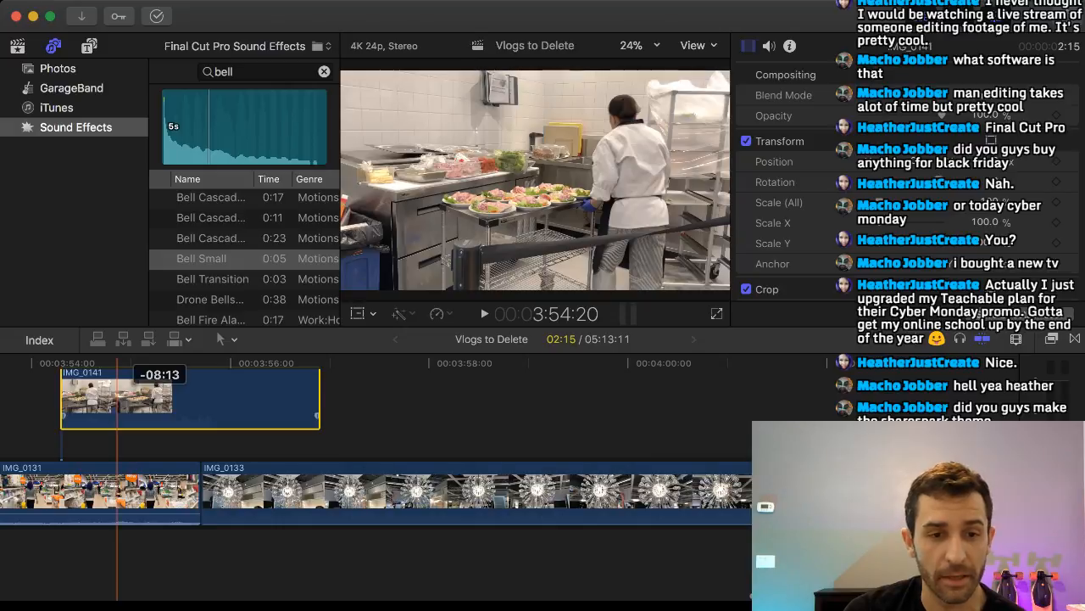
Carry IMG_0141 back along the timeline until it sits above the cut between IMG_0119 and IMG_0116.
scroll(286, 407, left, 8)
drag(931, 411, 194, 410)
scroll(200, 411, left, 10)
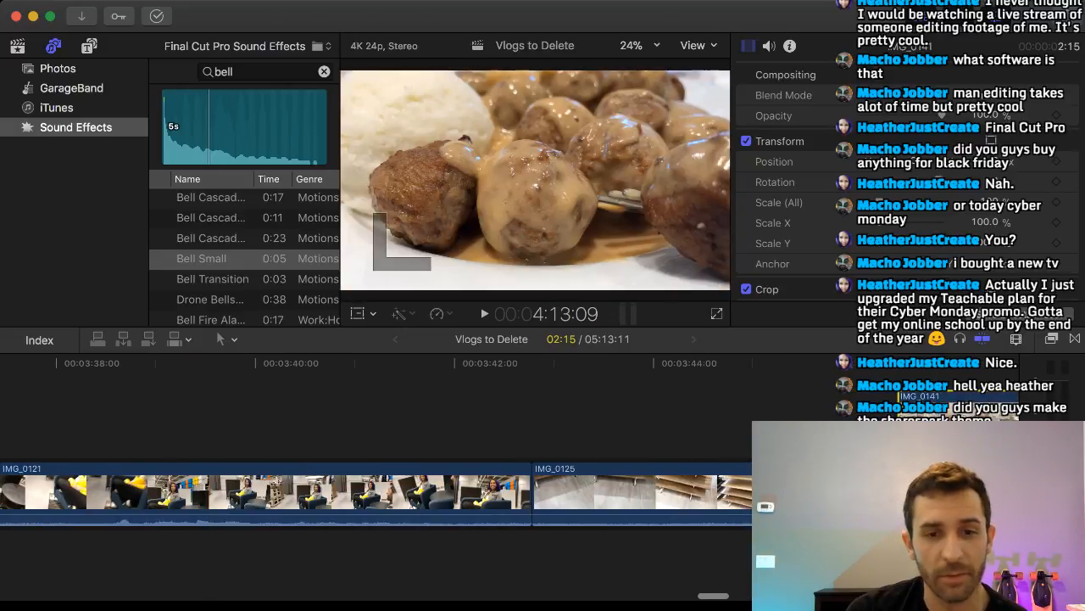
drag(960, 412, 152, 411)
scroll(400, 411, left, 8)
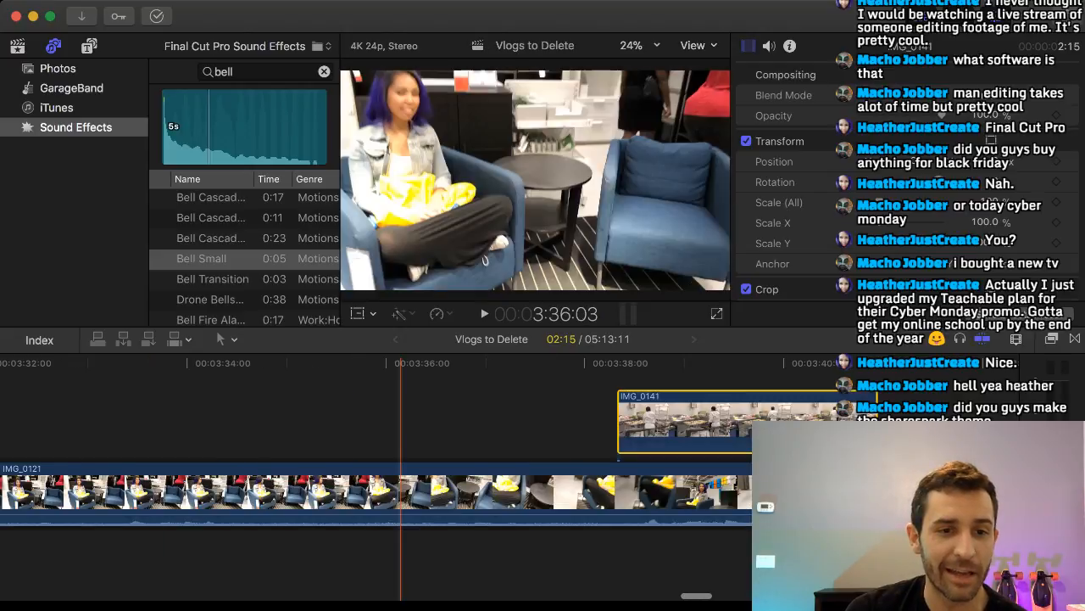
drag(859, 412, 125, 411)
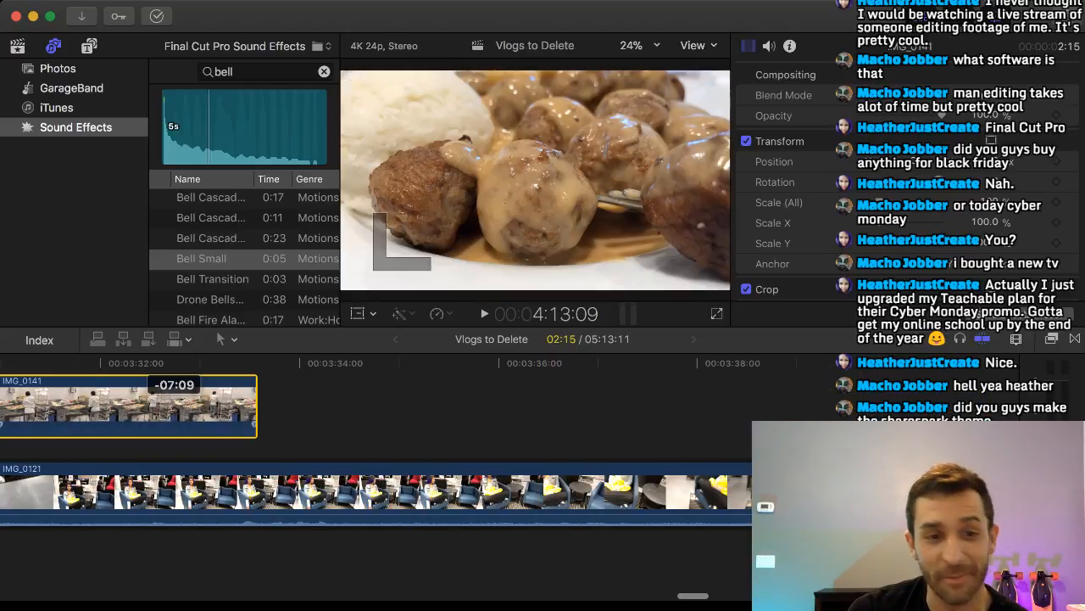
scroll(125, 412, left, 8)
drag(736, 411, 15, 411)
scroll(228, 411, left, 4)
scroll(230, 424, left, 5)
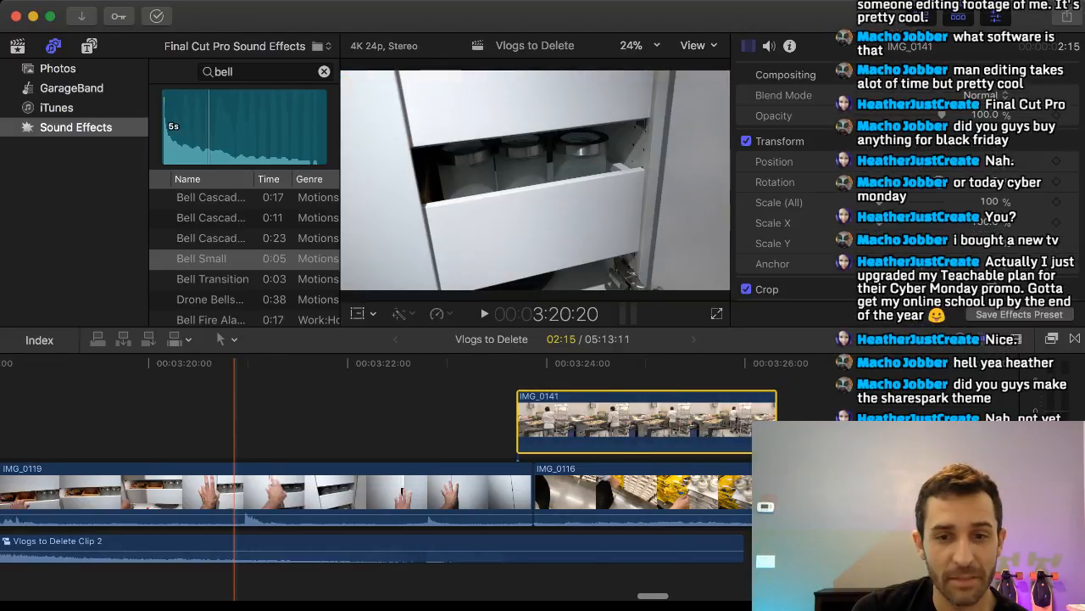
Move IMG_0141 farther back, past the beginning of IMG_0119, until it starts above the end of IMG_0139.
scroll(234, 415, left, 1)
drag(678, 412, 107, 411)
scroll(107, 411, left, 7)
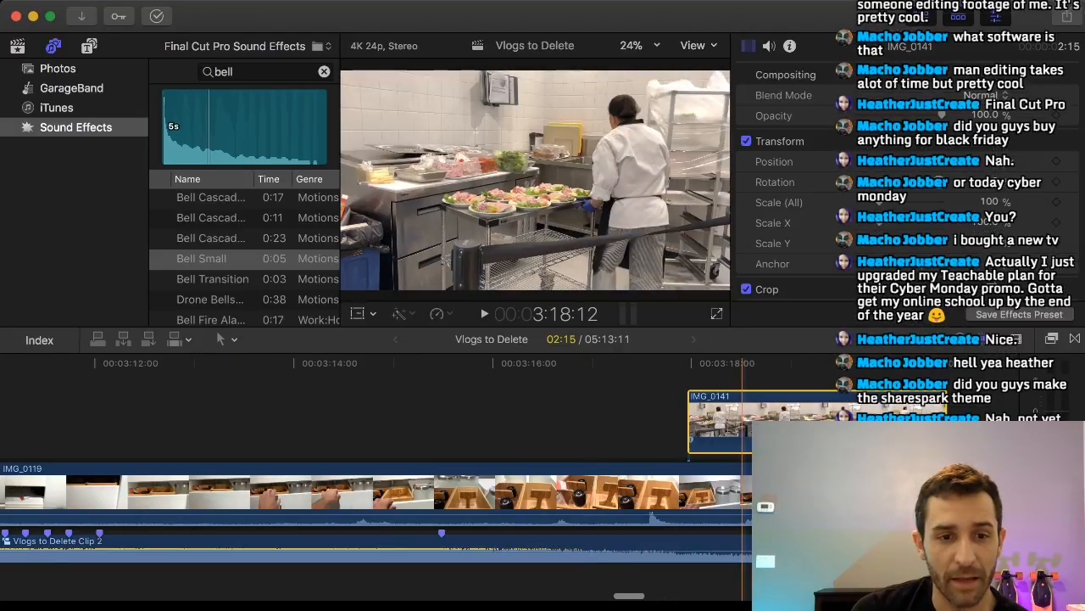
drag(743, 414, 22, 413)
scroll(294, 414, left, 2)
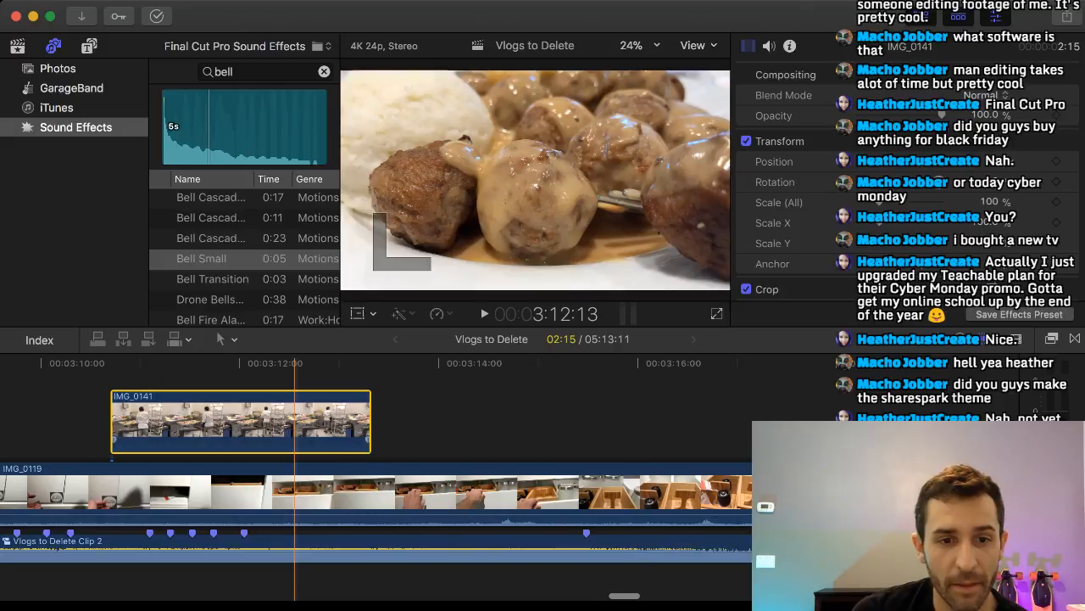
scroll(294, 414, left, 5)
drag(601, 412, 348, 412)
click(311, 414)
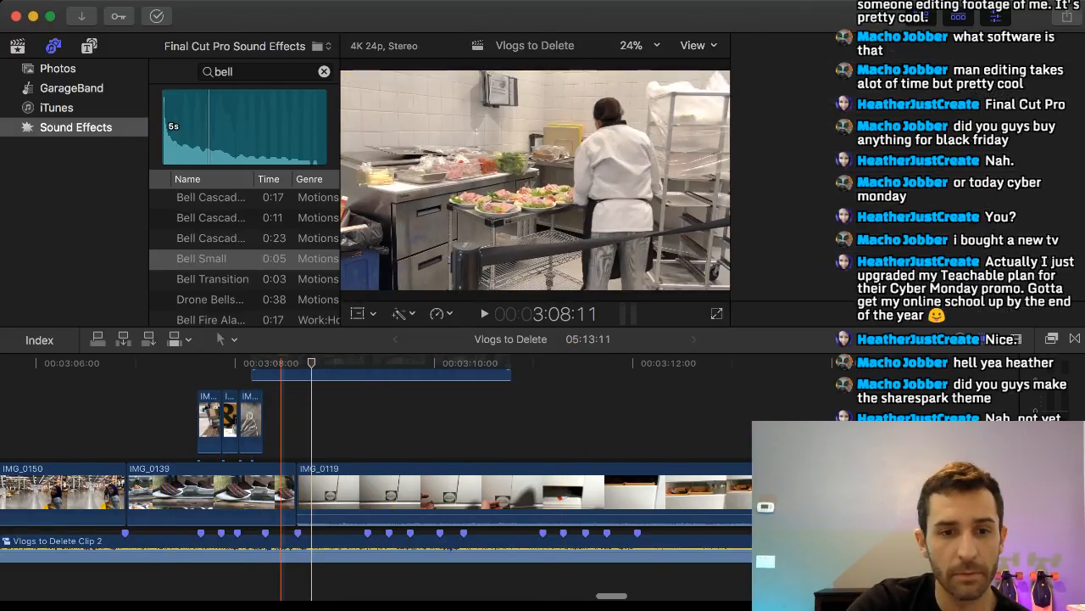
Place IMG_0141 directly after IMG_0136 at the fifth beat marker and trim its end to the sixth marker, where IMG_0119 begins.
drag(281, 374, 310, 374)
key(comma)
key(comma)
key(comma)
key(comma)
key(comma)
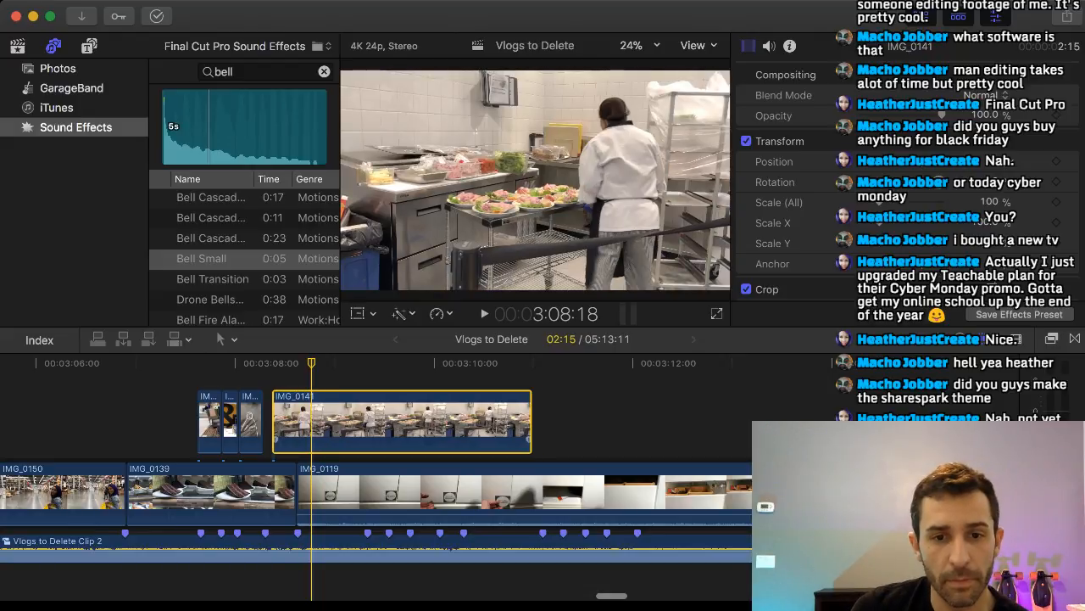
key(period)
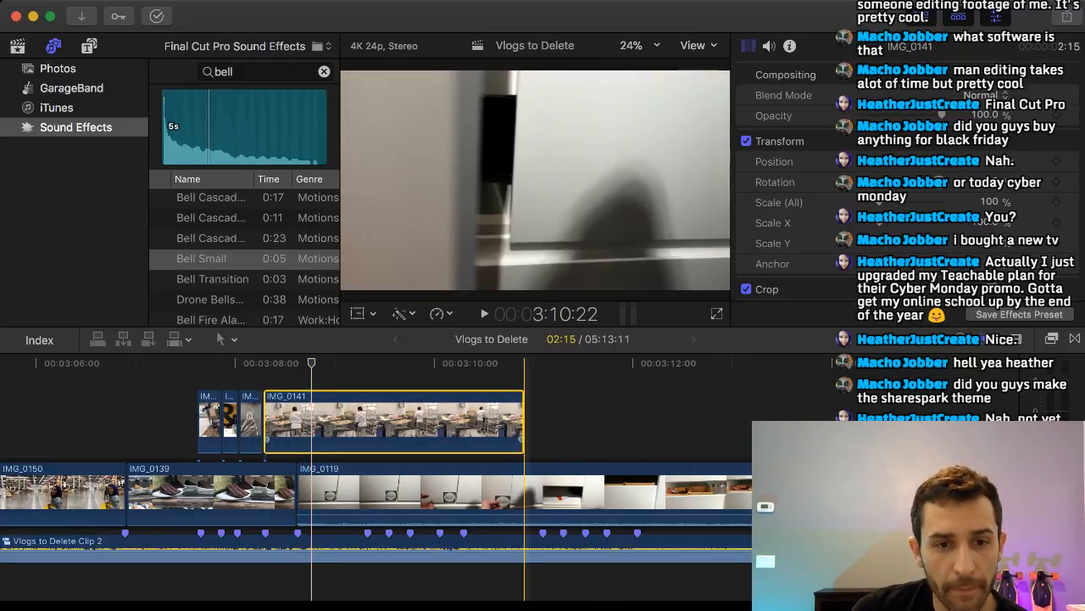
drag(523, 422, 296, 421)
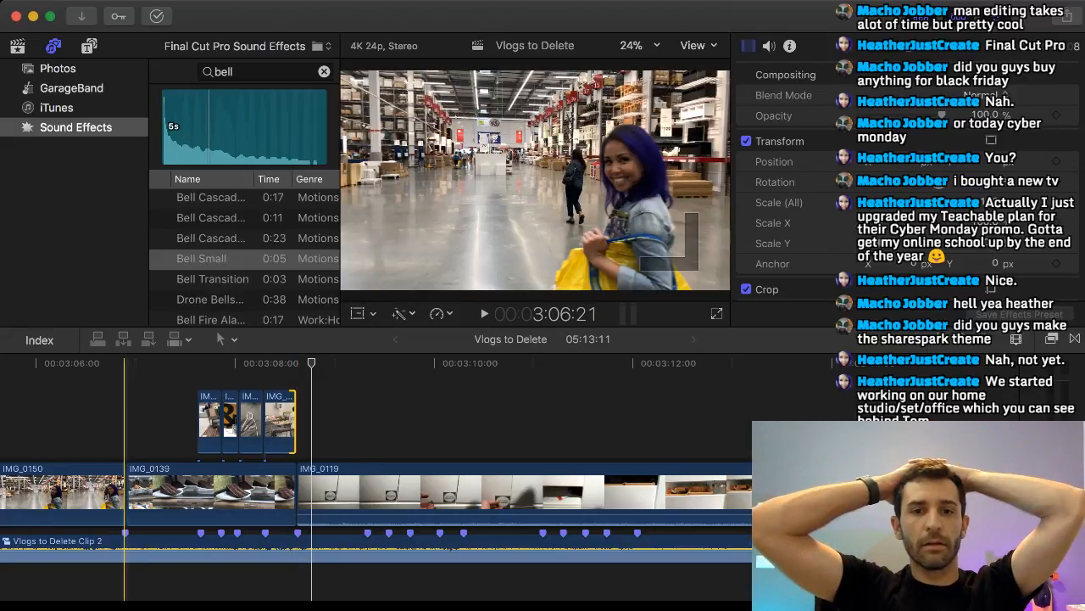
Play the montage repeatedly from the end of IMG_0150 into IMG_0119 to check the four connected clips against the music.
click(125, 421)
key(space)
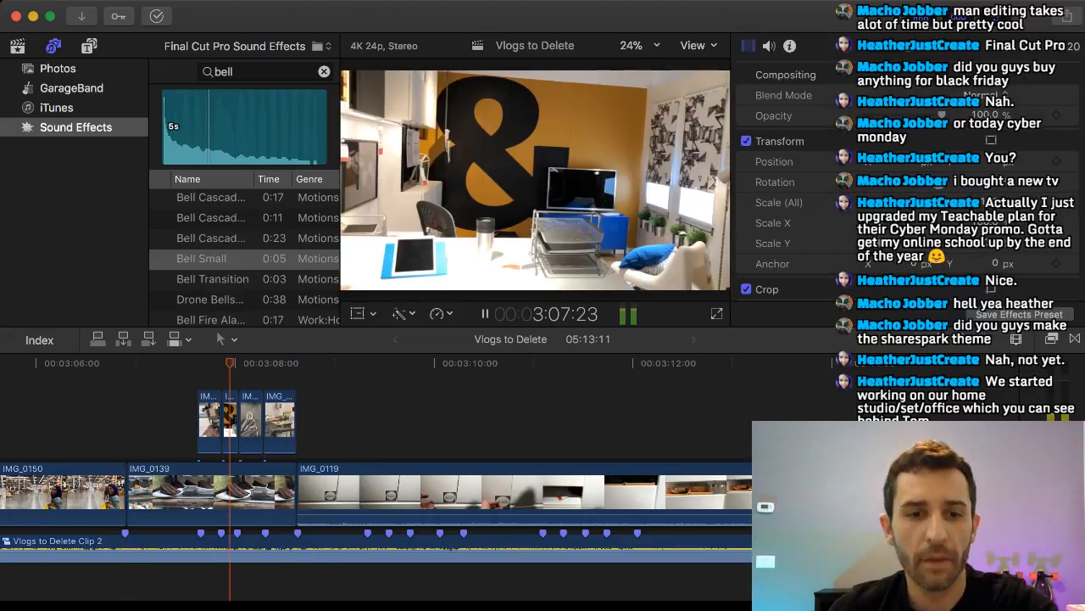
key(space)
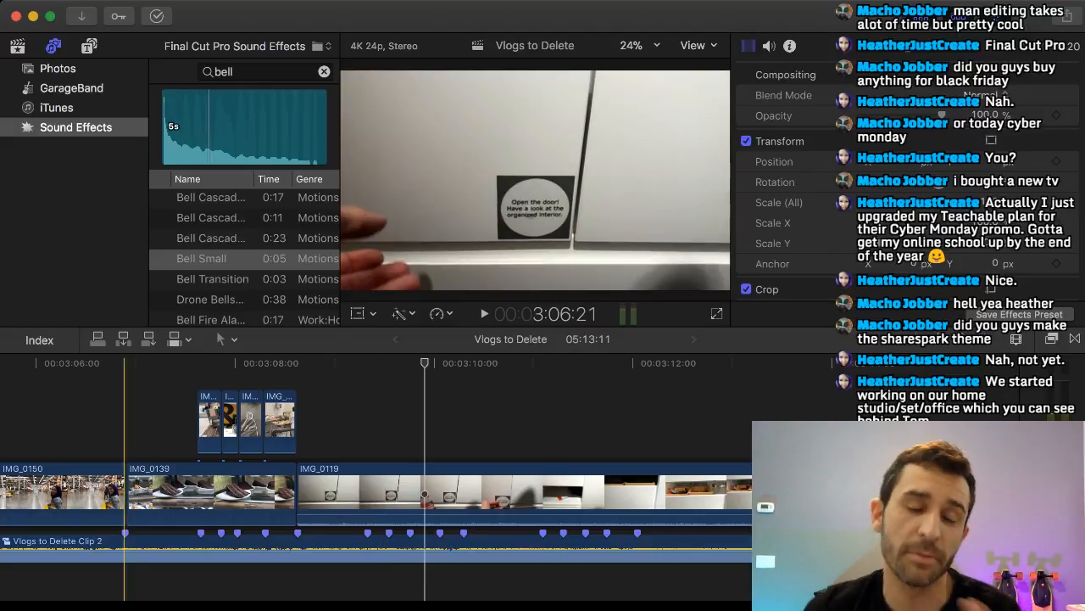
click(106, 421)
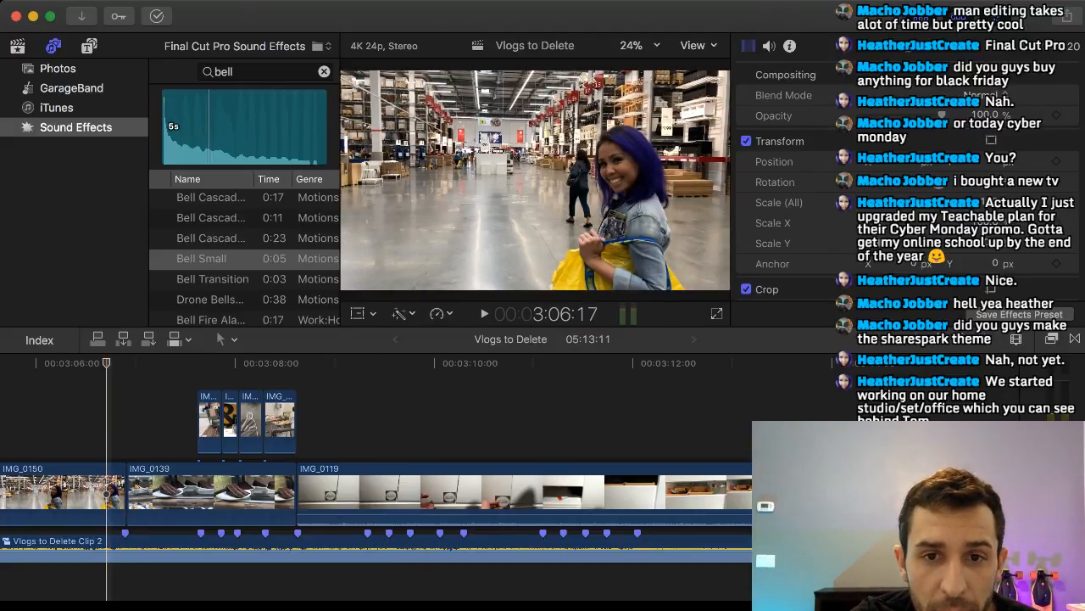
key(space)
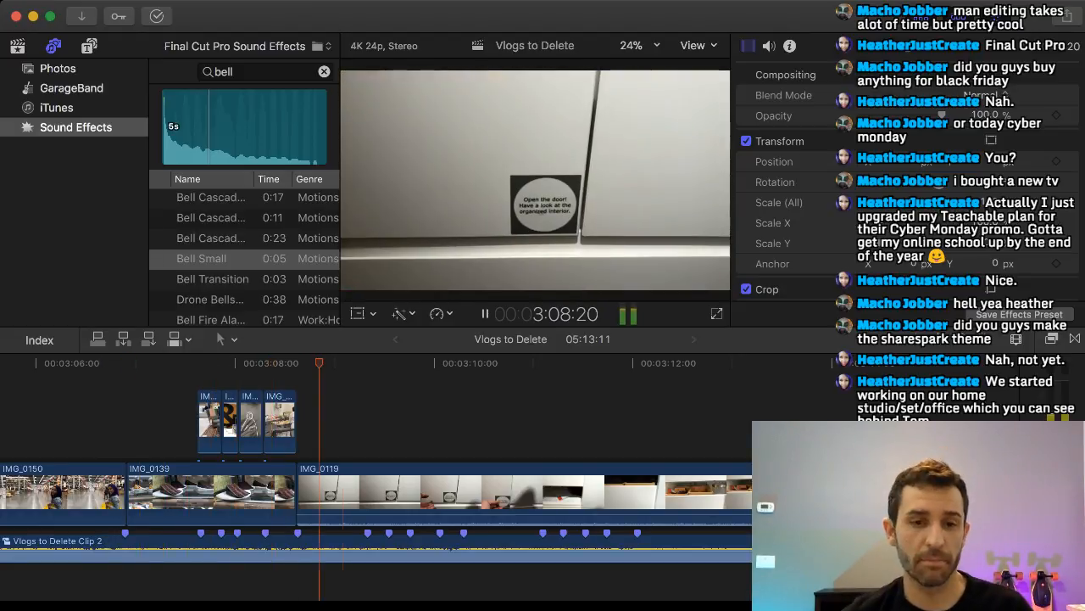
key(space)
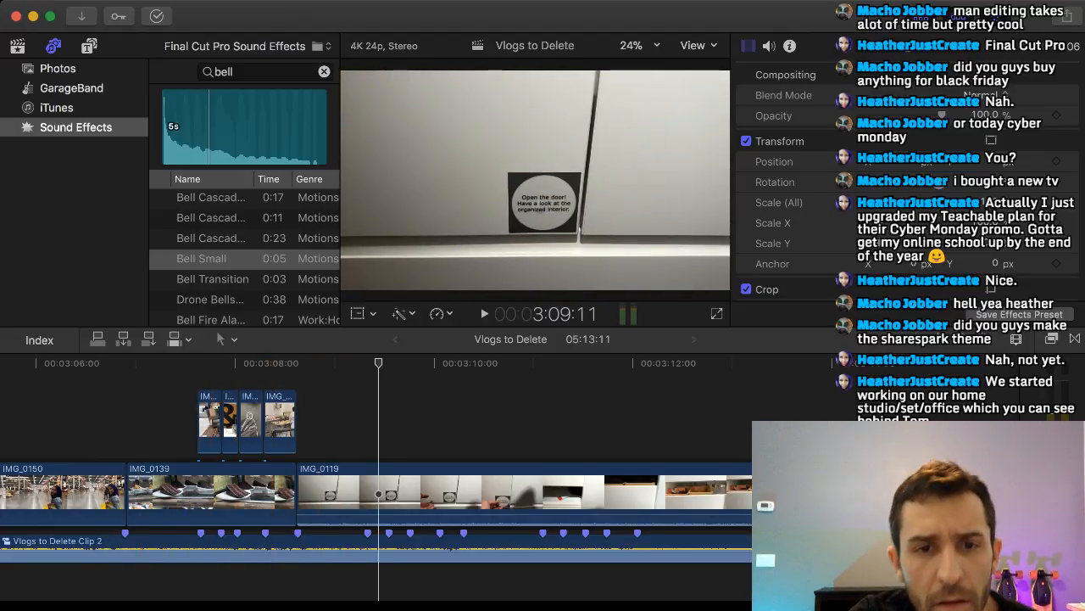
click(91, 415)
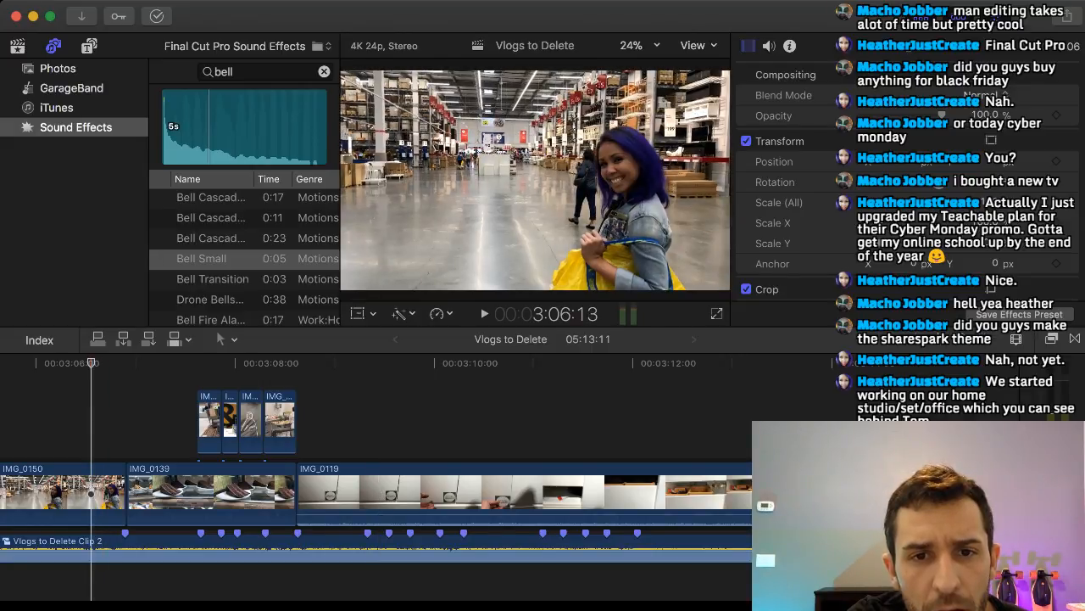
key(space)
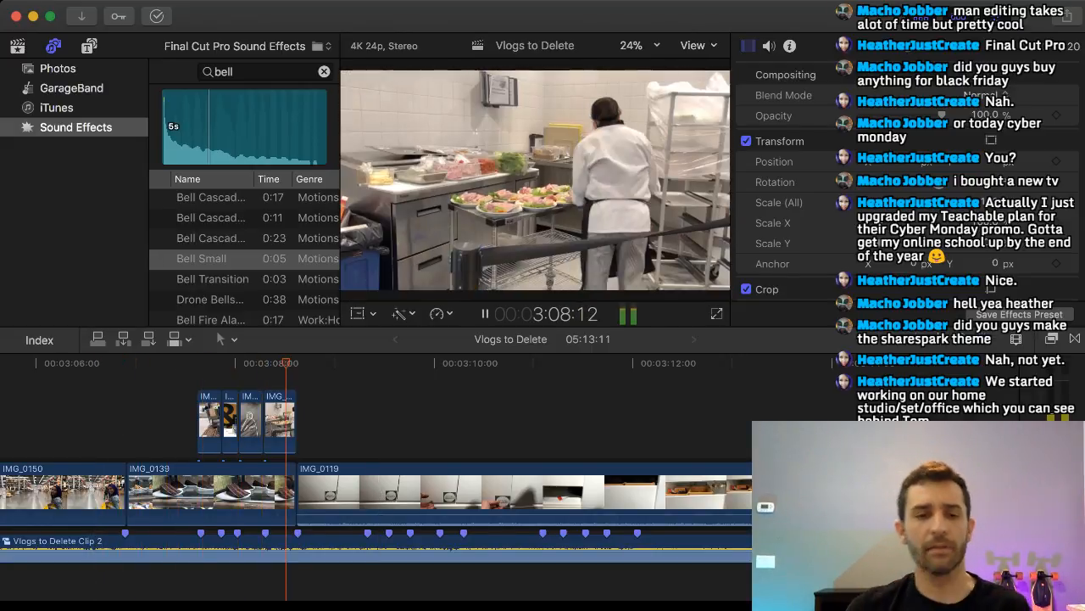
key(space)
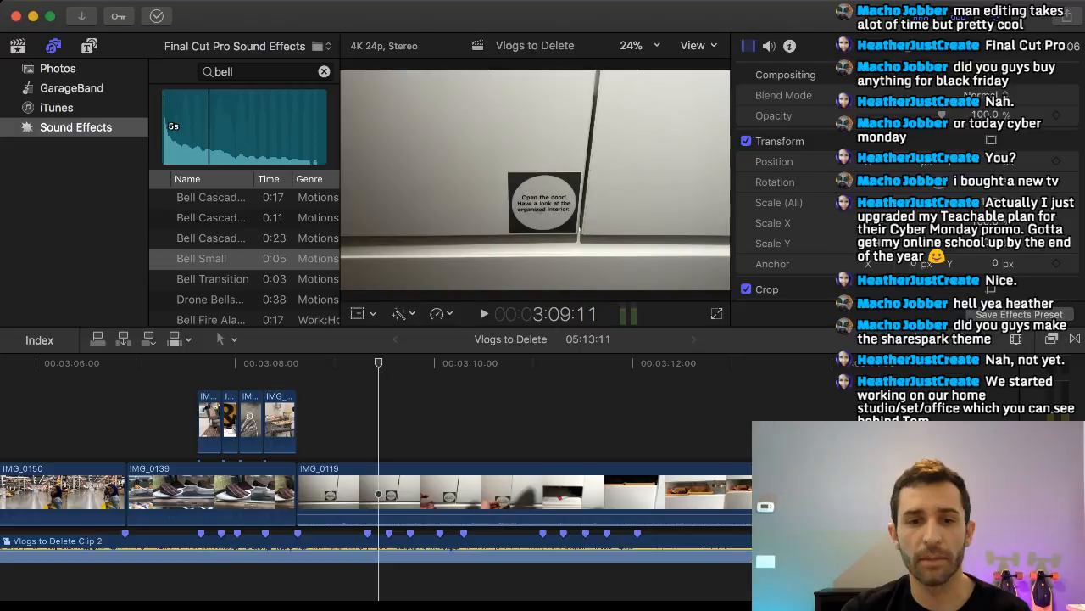
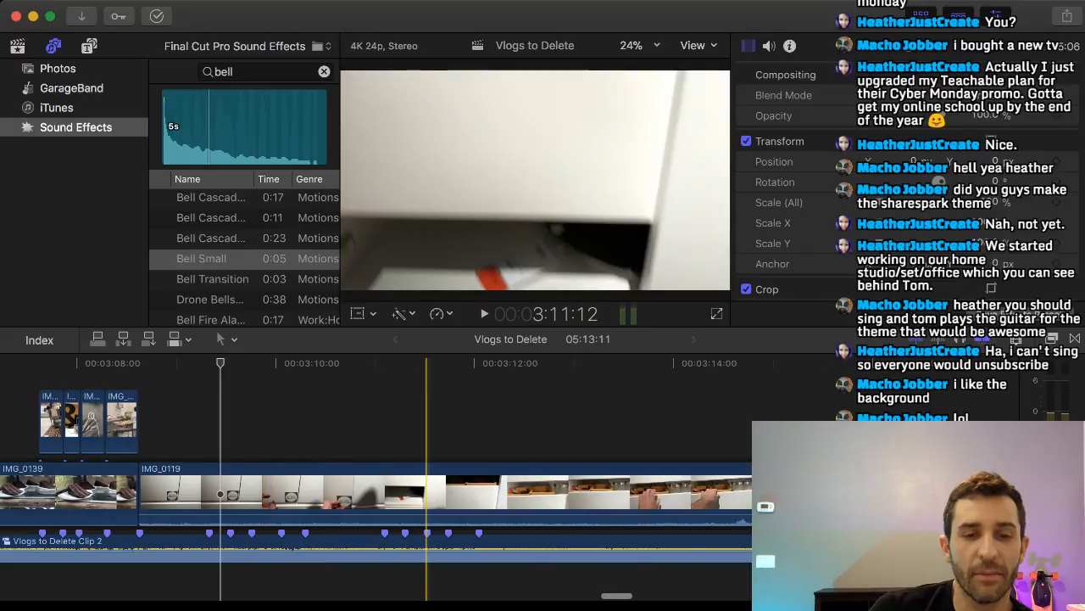
Lift IMG_0133 out of the main storyline and carry it back along the timeline until it sits above IMG_0125.
scroll(530, 492, left, 3)
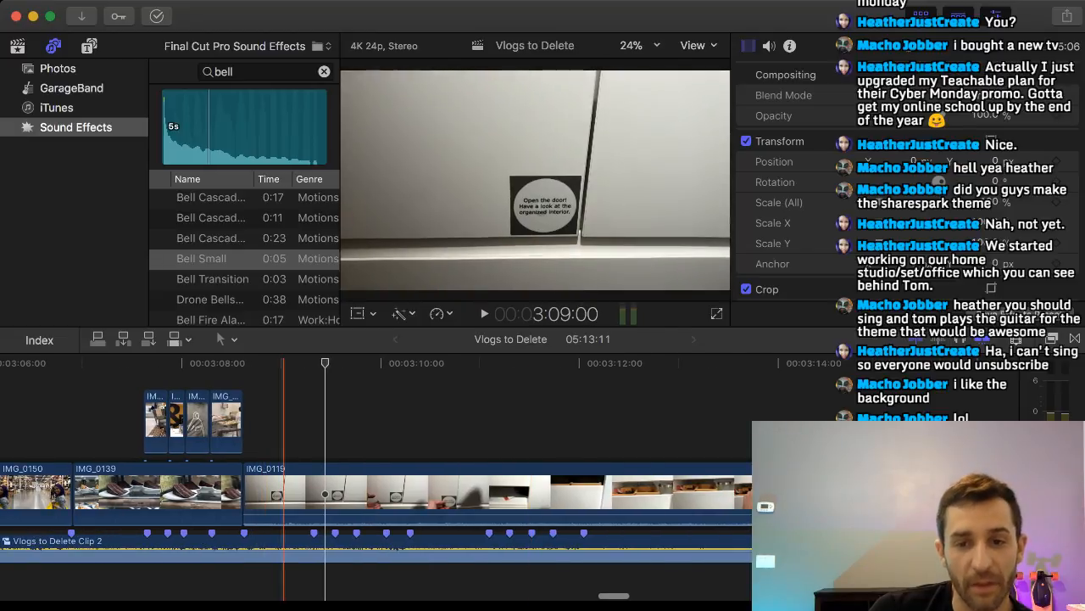
scroll(325, 494, right, 20)
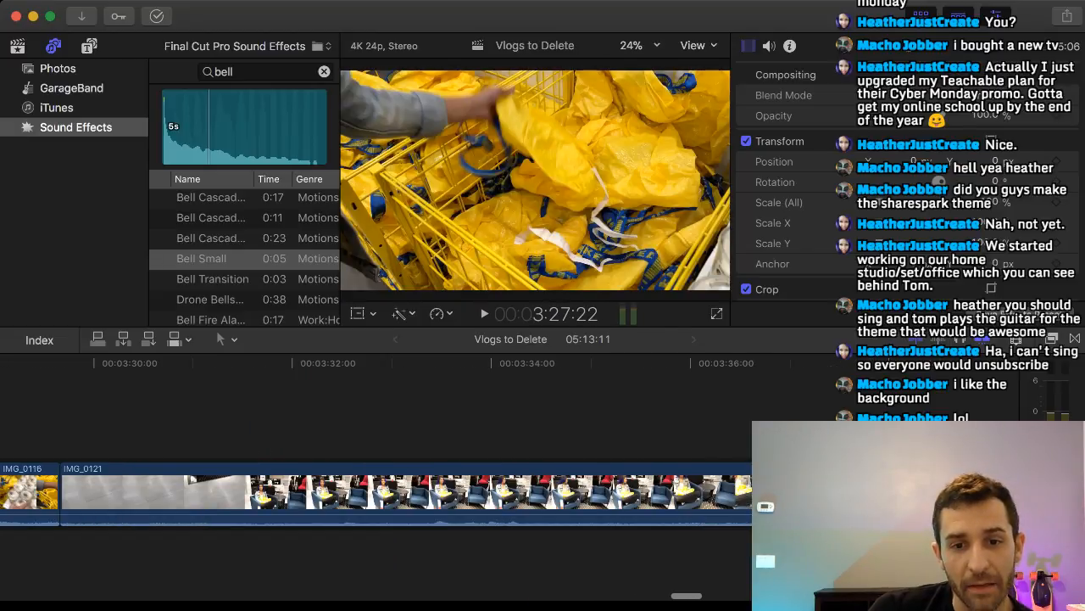
scroll(376, 492, right, 20)
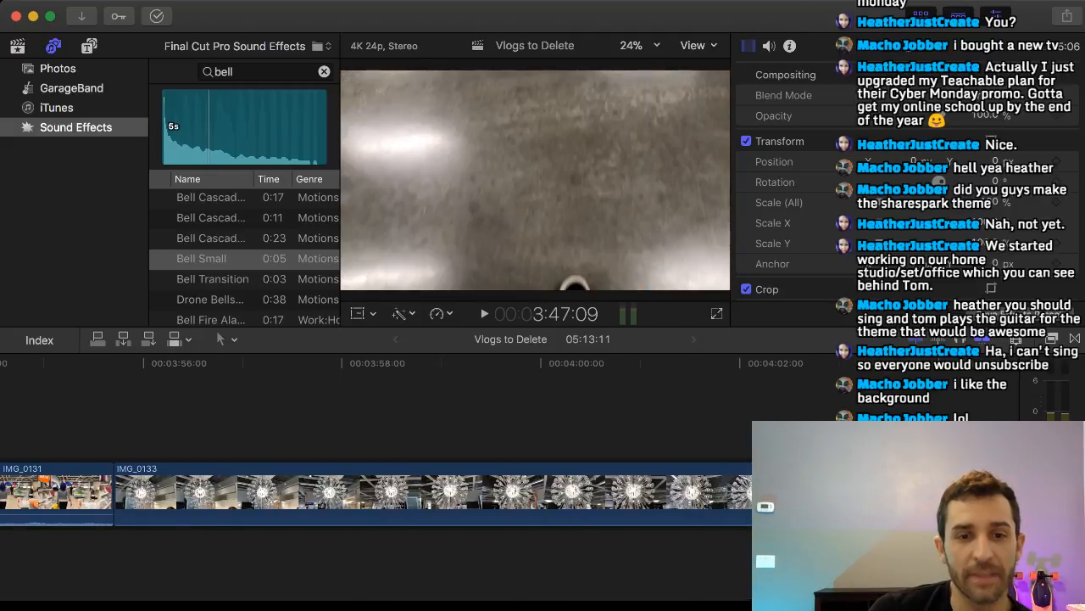
drag(504, 492, 221, 420)
scroll(440, 424, left, 4)
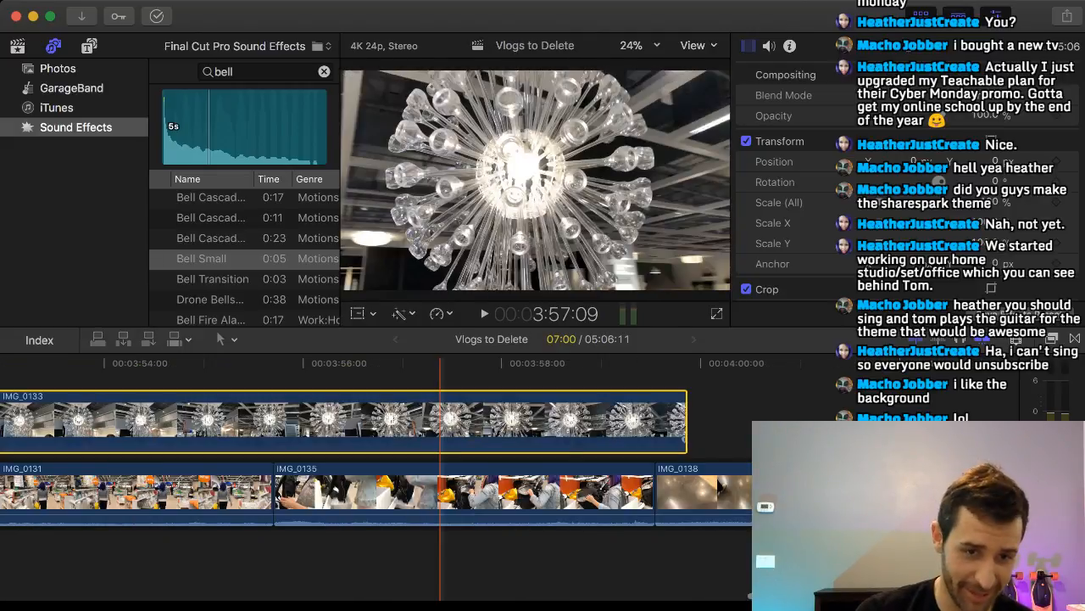
scroll(440, 424, left, 8)
drag(979, 415, 169, 417)
scroll(203, 419, left, 8)
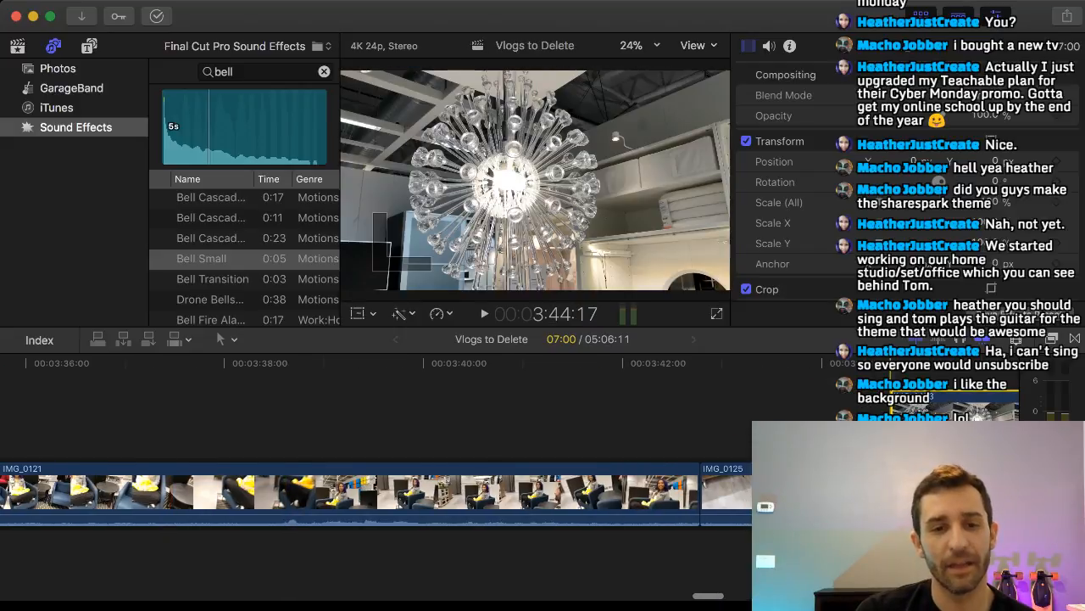
Carry IMG_0133 farther back, past the beginning of IMG_0121, until it starts above IMG_0116.
drag(965, 422, 197, 421)
scroll(254, 422, left, 7)
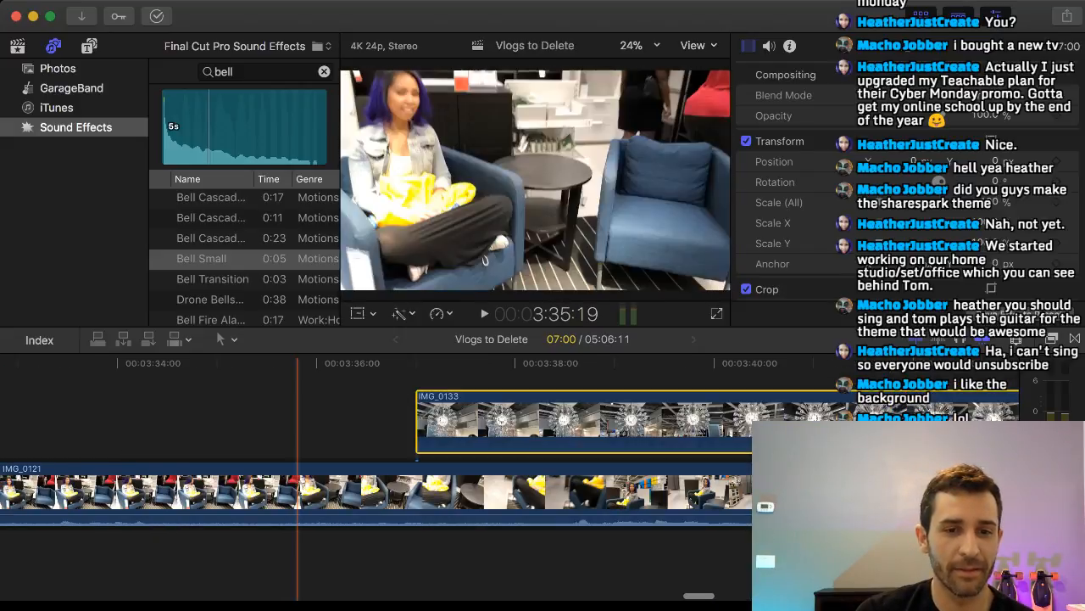
drag(731, 420, 313, 426)
scroll(339, 424, left, 8)
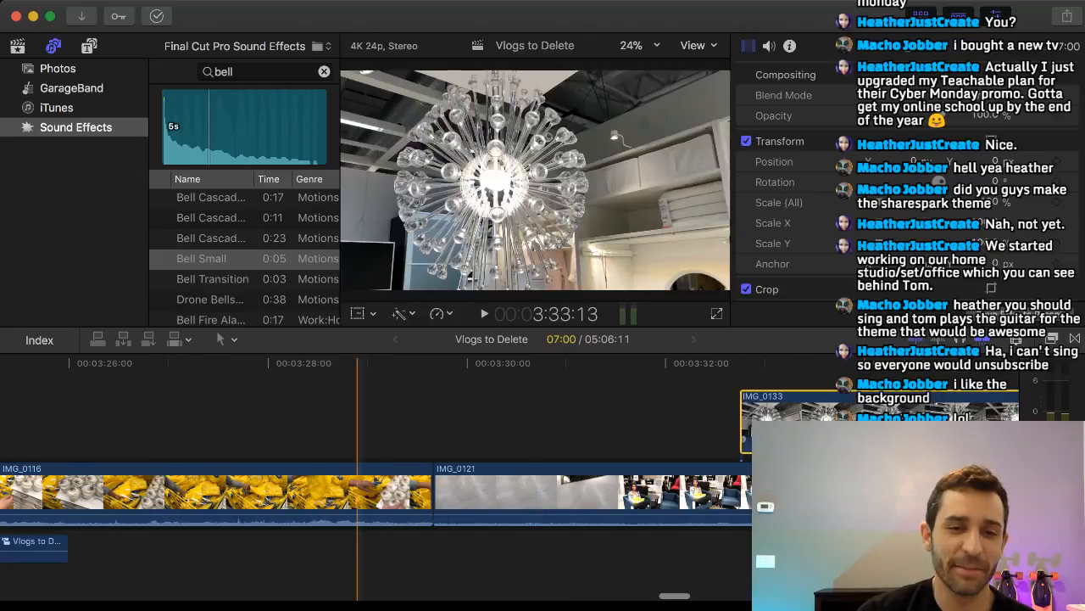
drag(862, 412, 226, 415)
scroll(226, 416, left, 8)
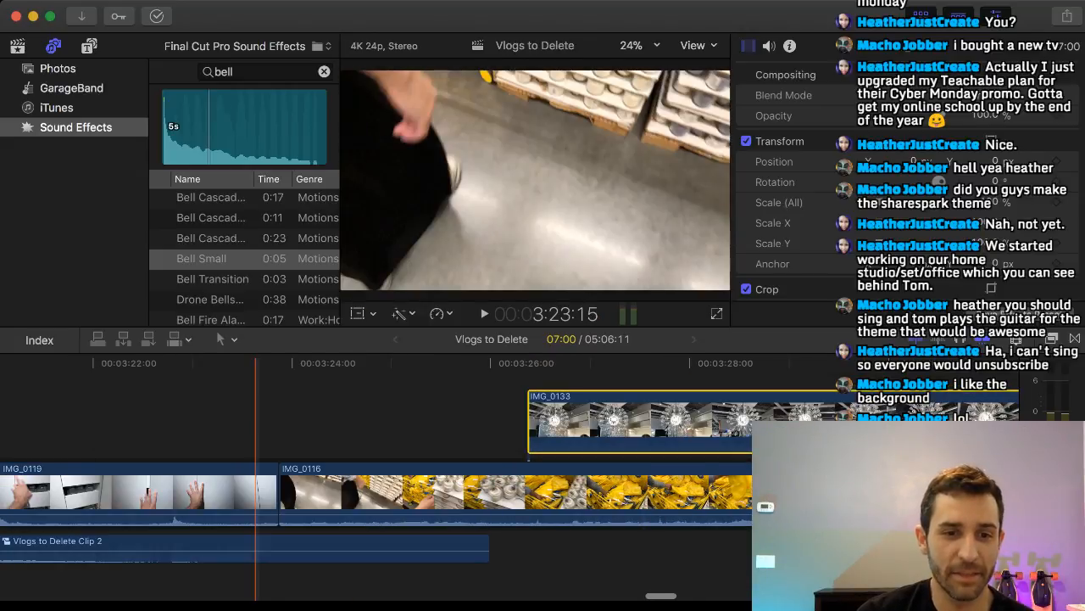
Move IMG_0133 back over IMG_0119 and insert it into the main storyline directly after IMG_0139.
drag(838, 419, 333, 414)
scroll(334, 414, left, 8)
drag(777, 419, 217, 413)
scroll(186, 415, left, 8)
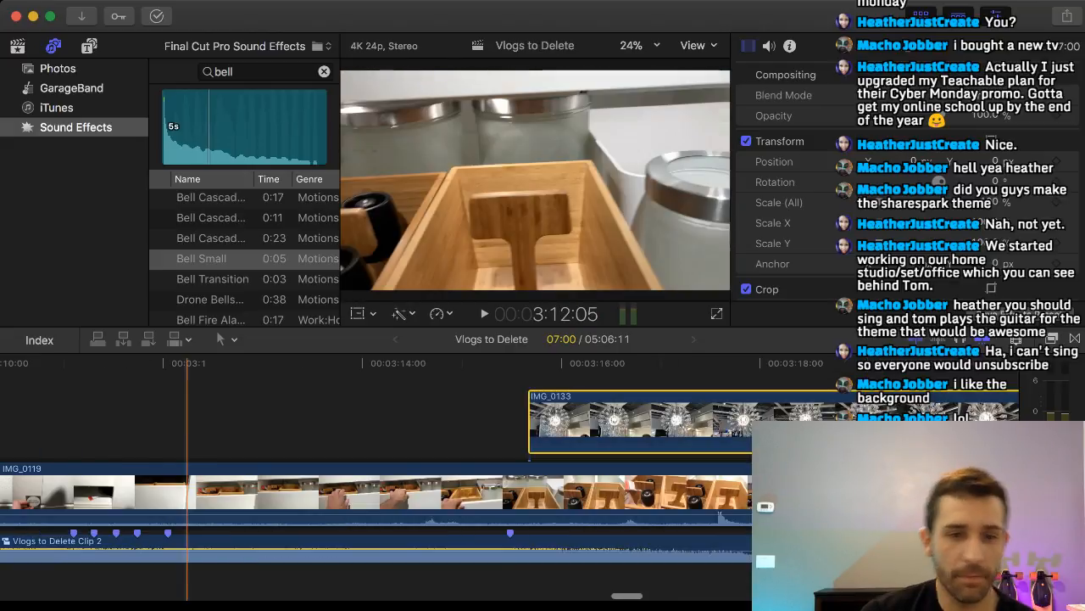
drag(613, 417, 42, 414)
scroll(179, 415, left, 10)
drag(768, 419, 606, 468)
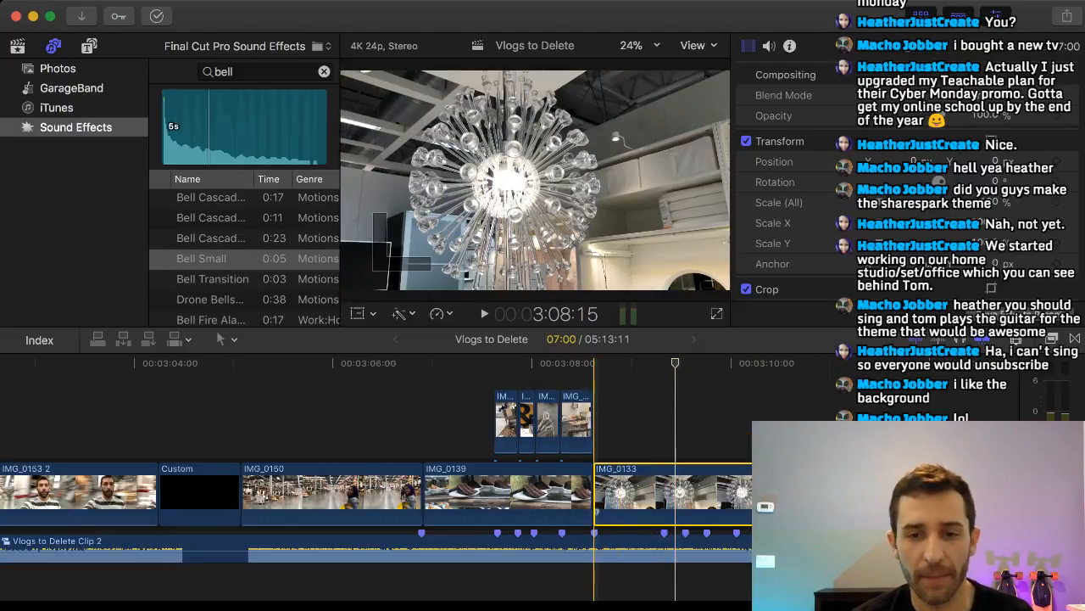
Trim about three seconds off IMG_0133's start, play the montage into it, and trim its end to the last marker of the second beat group.
drag(596, 492, 881, 492)
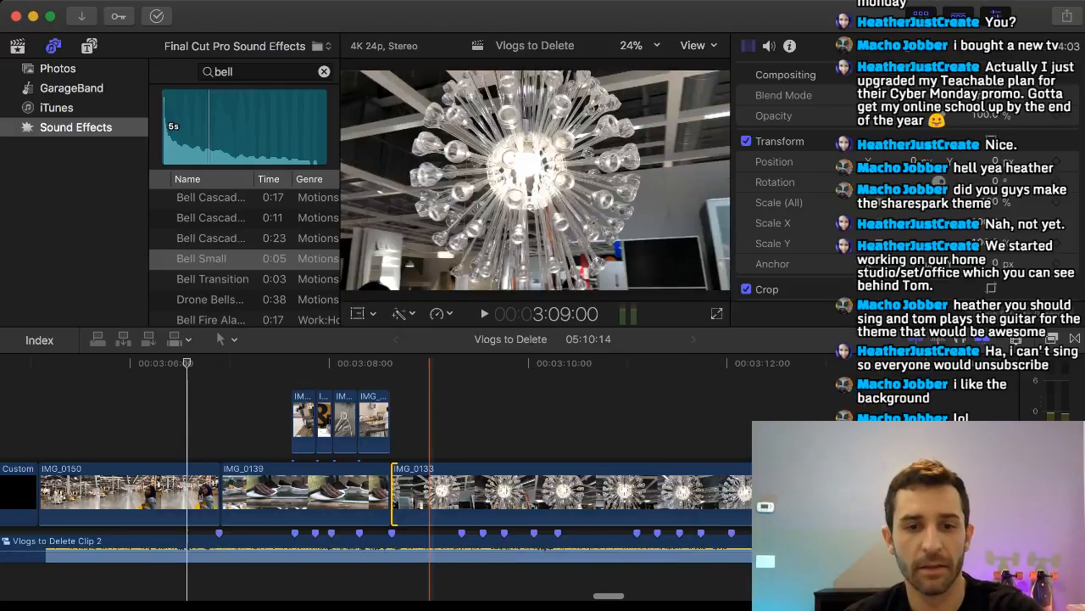
key(space)
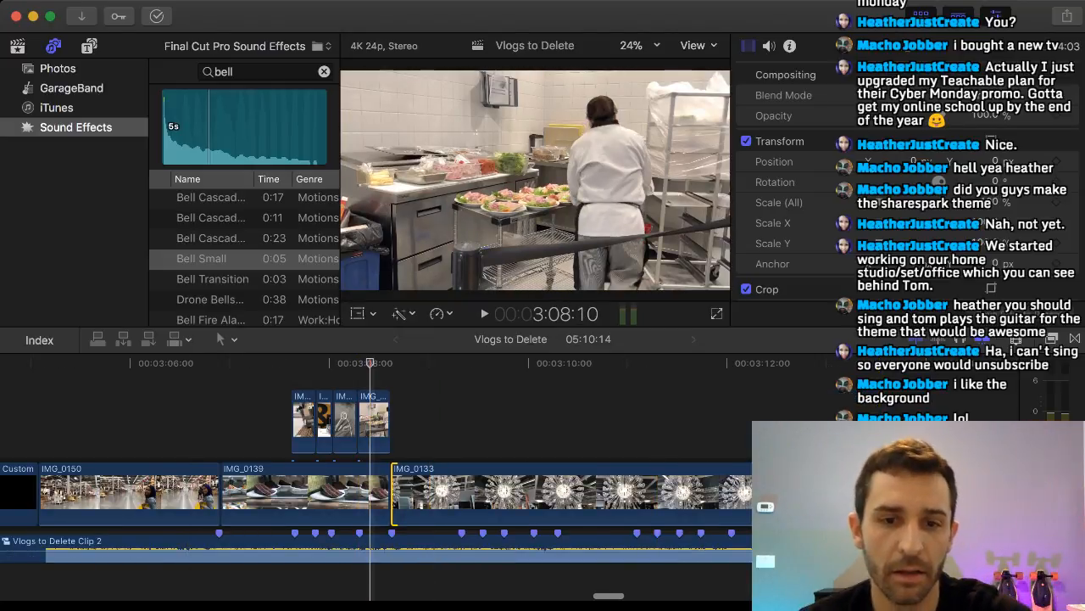
key(space)
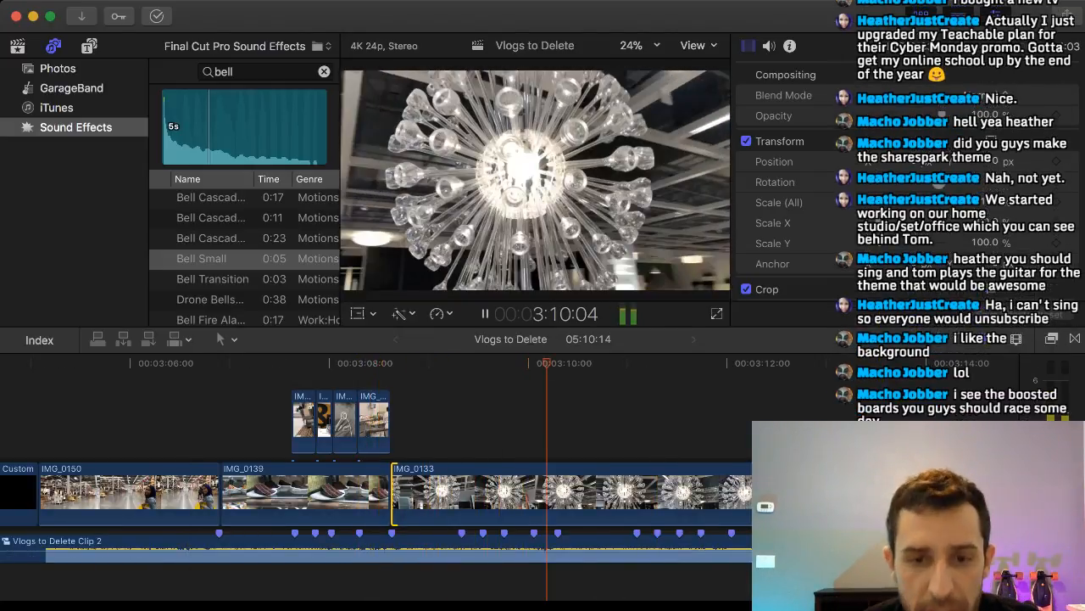
key(space)
drag(800, 492, 557, 492)
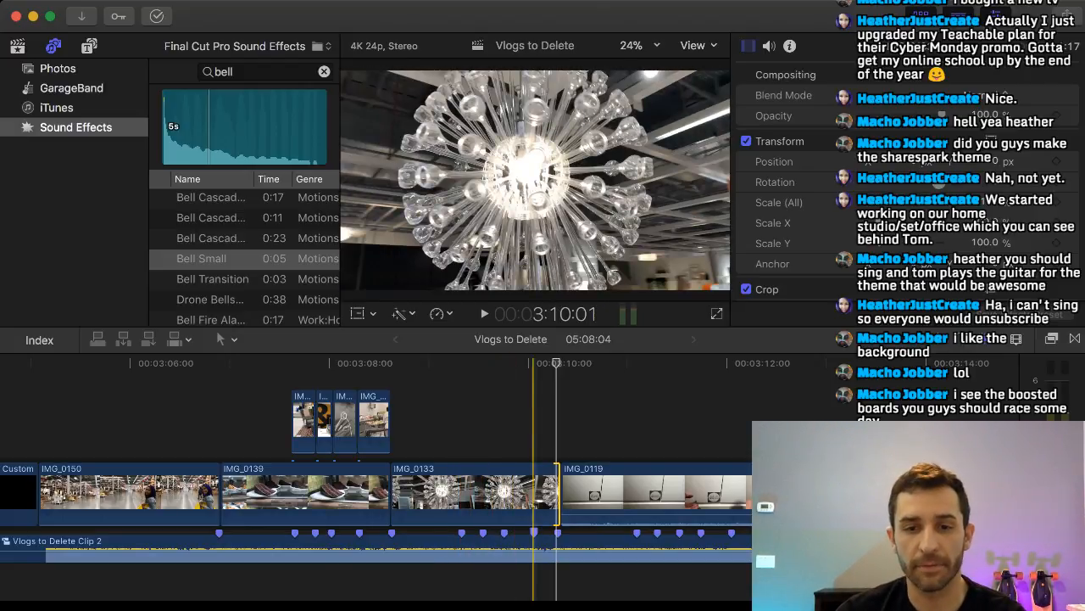
Split IMG_0121 at 3:34:07 and again about a second later to isolate the shot of the woman in the blue armchair.
scroll(649, 492, right, 8)
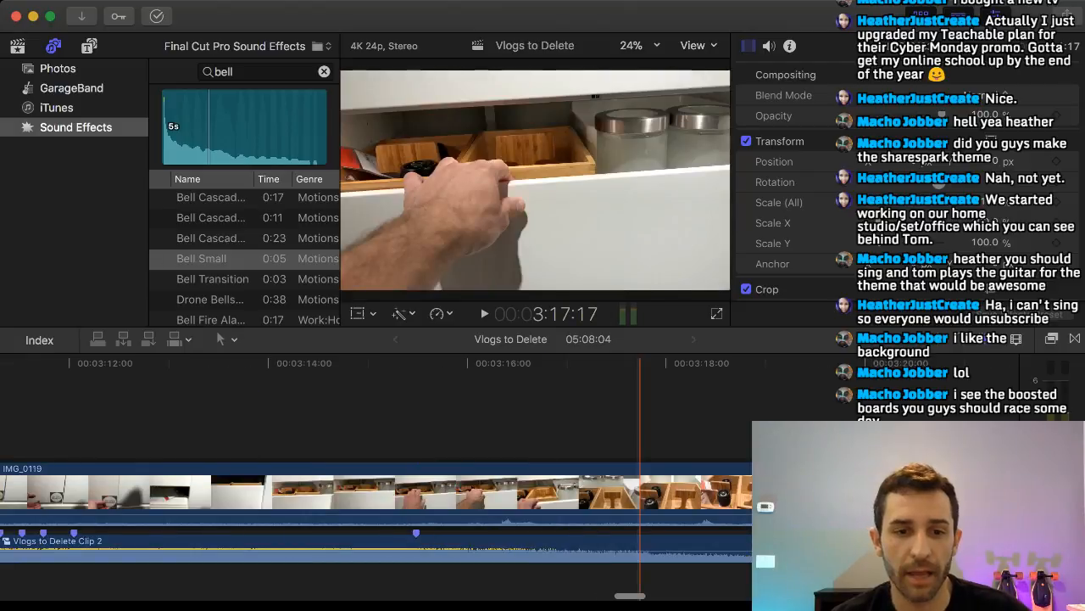
scroll(376, 492, right, 15)
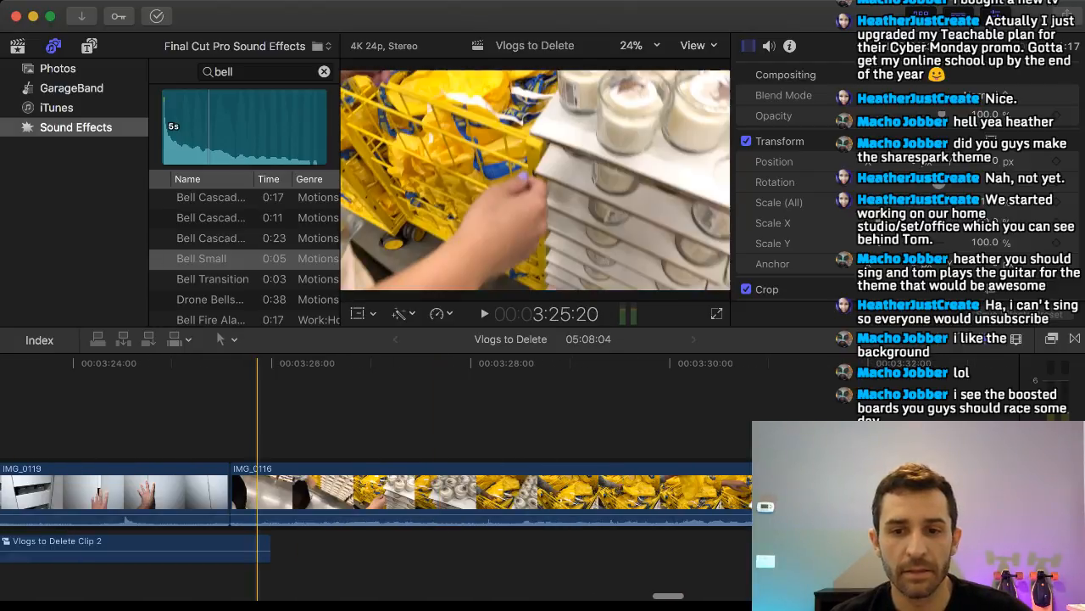
scroll(341, 492, right, 7)
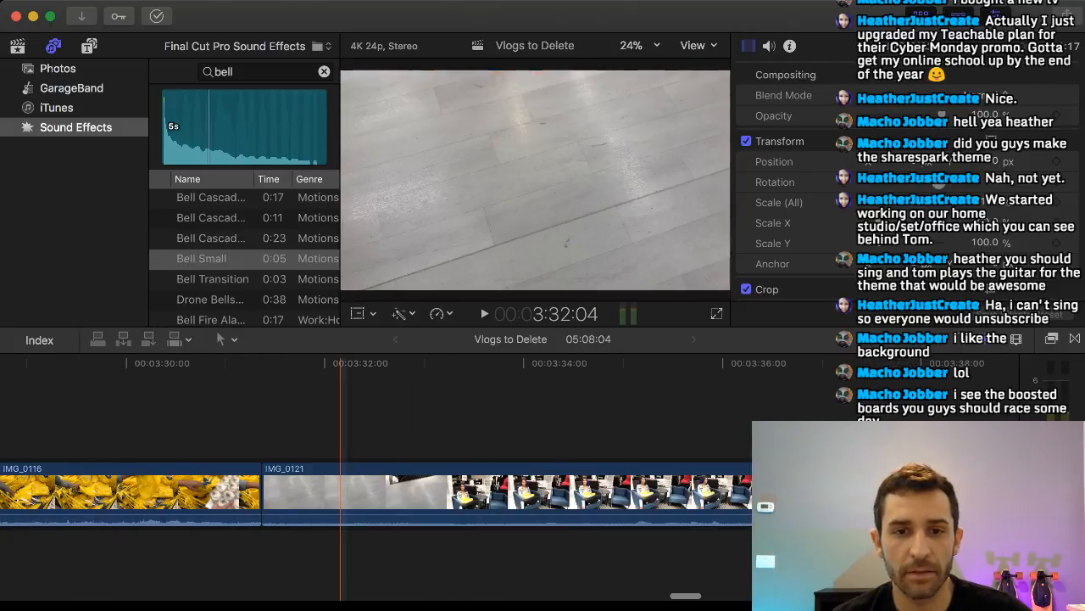
scroll(341, 492, right, 8)
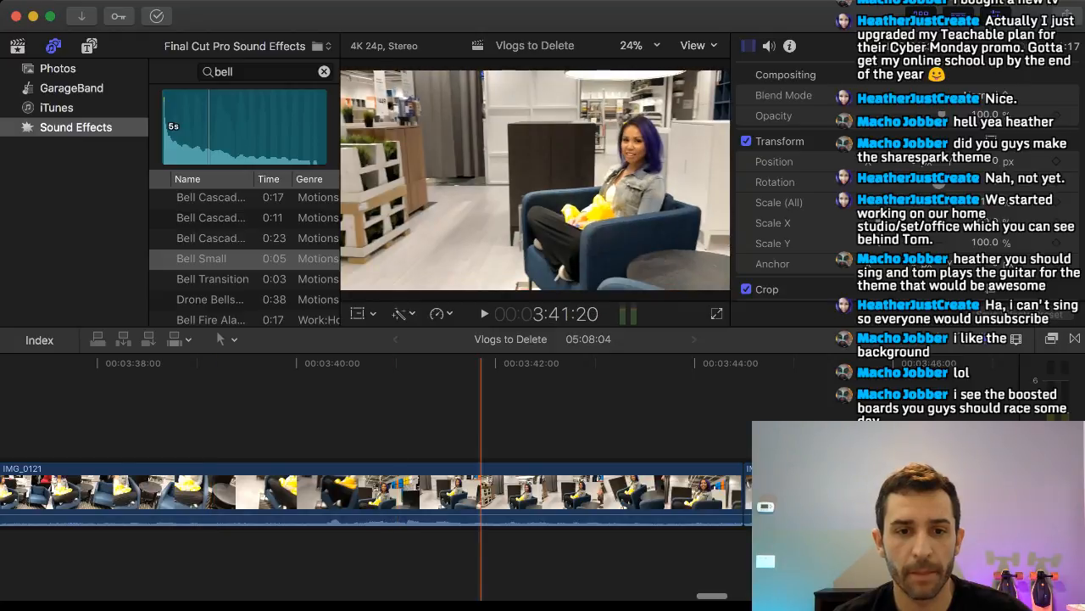
scroll(235, 492, left, 1)
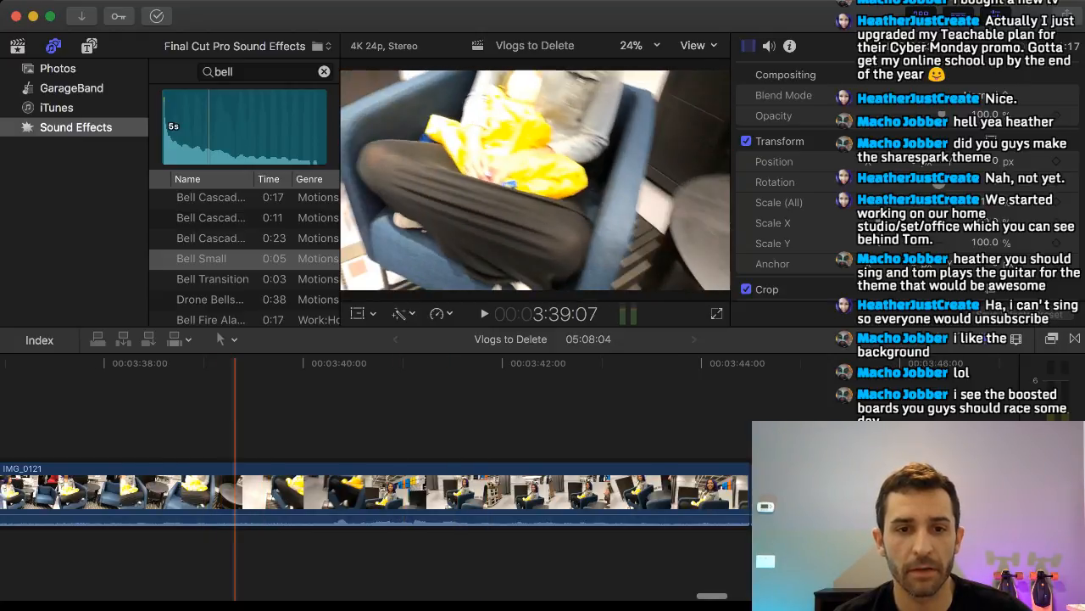
scroll(234, 492, left, 8)
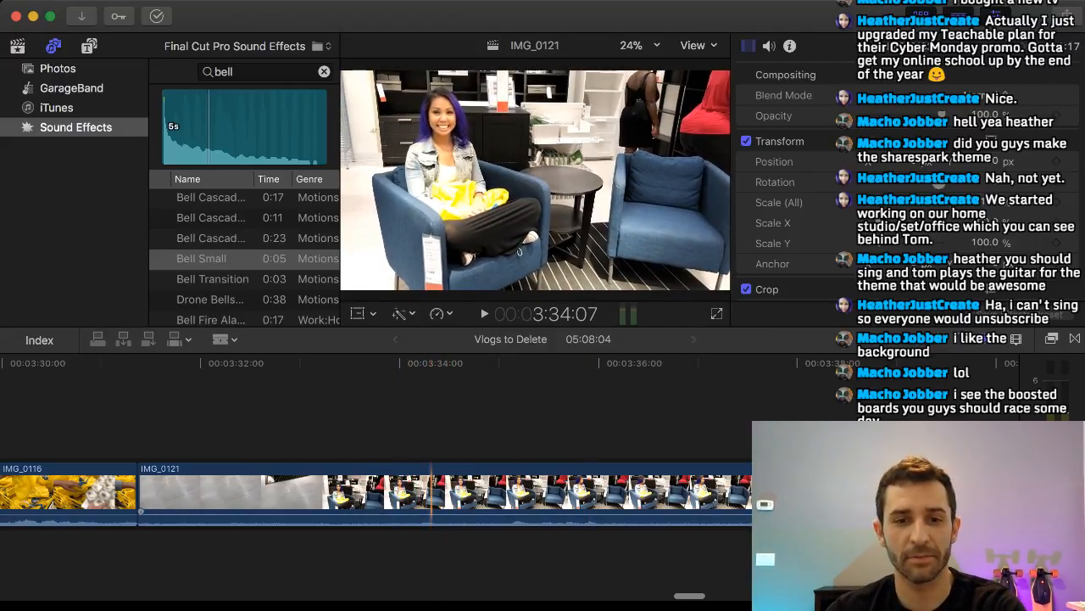
click(429, 492)
click(549, 492)
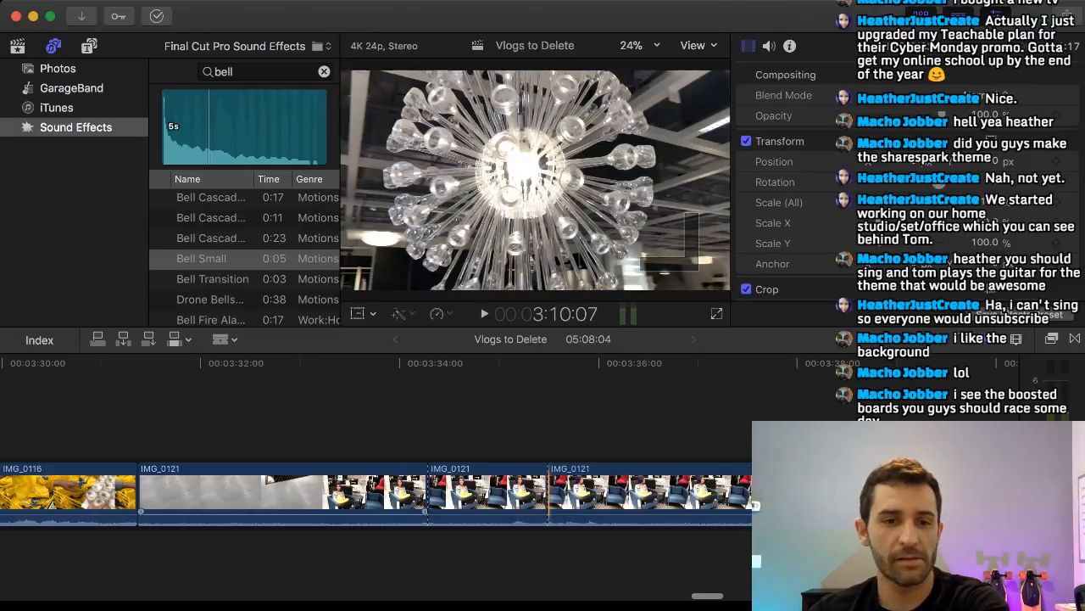
Delete the sections of IMG_0121 after and before the short armchair shot.
key(a)
click(590, 491)
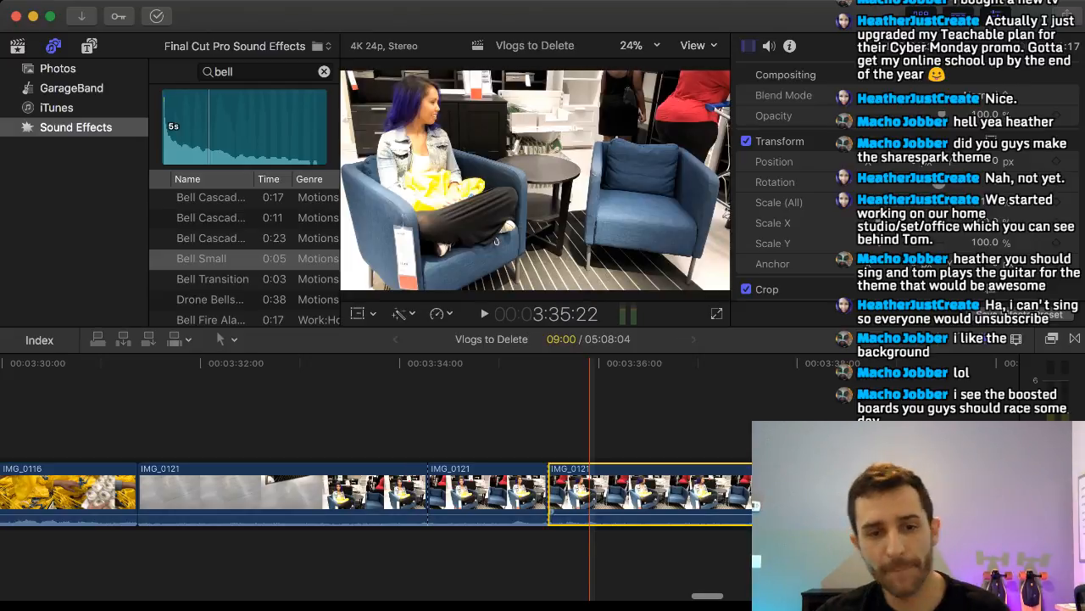
key(Delete)
click(203, 492)
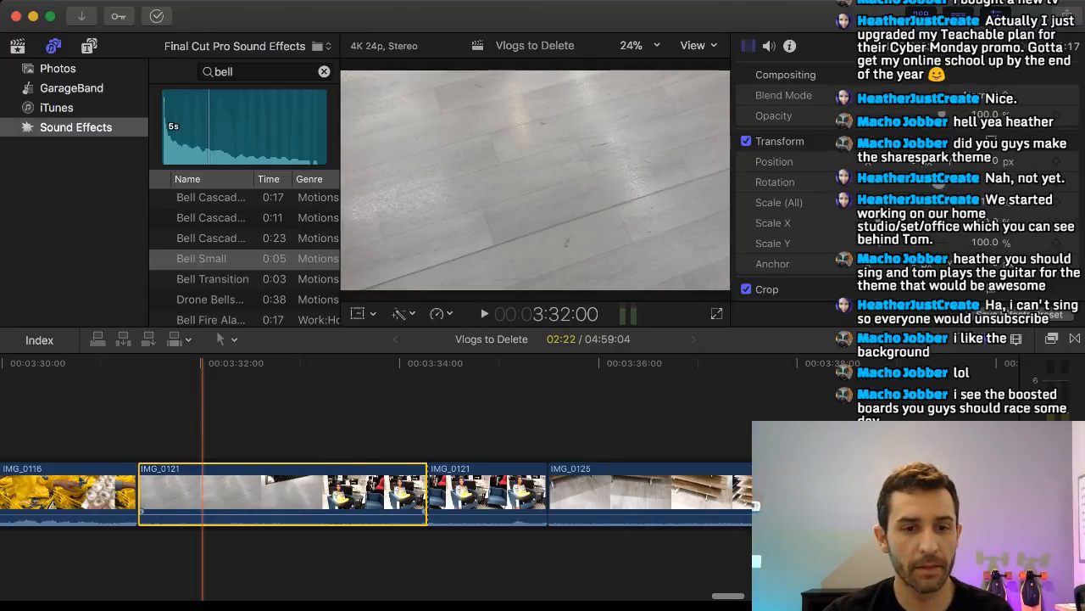
key(Delete)
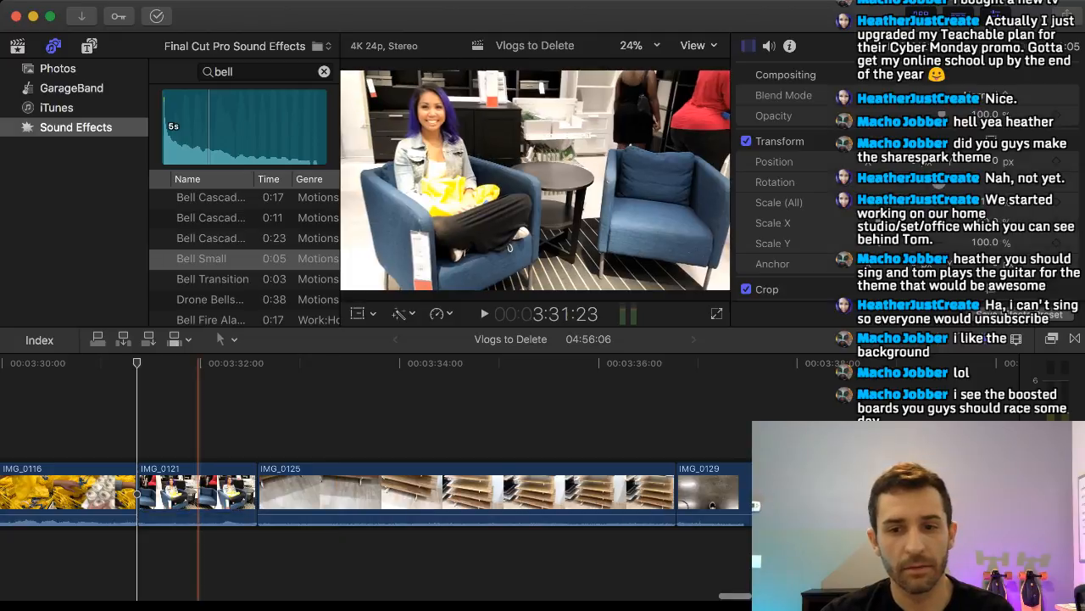
Lift the short IMG_0121 clip out of the main storyline and carry it back until it sits above the middle of IMG_0119.
drag(198, 492, 110, 411)
scroll(239, 415, left, 10)
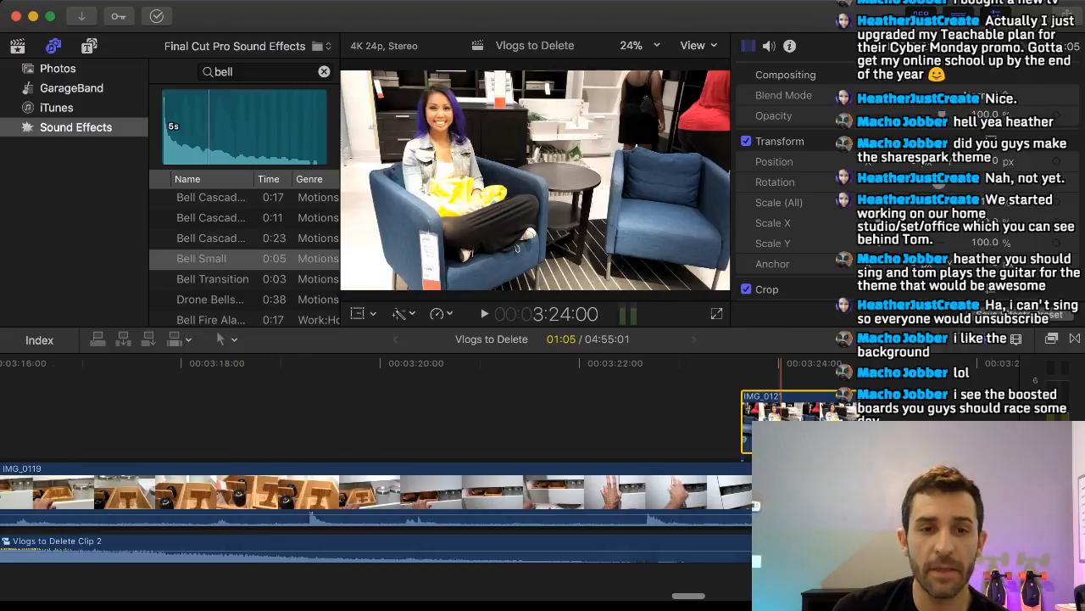
drag(779, 414, 77, 414)
scroll(159, 416, left, 3)
scroll(428, 416, left, 10)
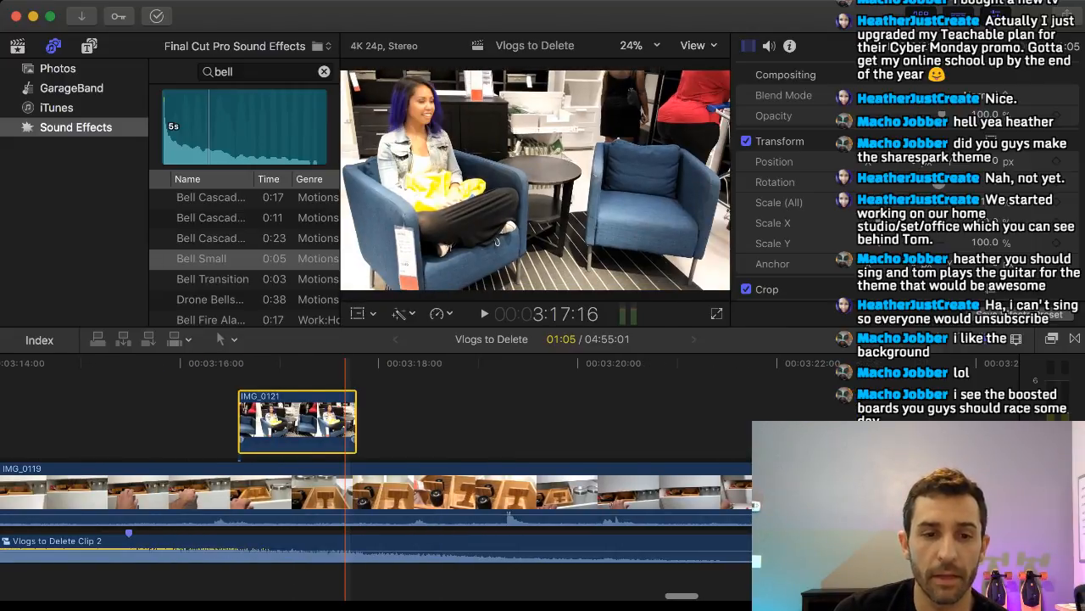
Place IMG_0121 above IMG_0133 at the first marker of the second beat group and trim its end to the next marker.
scroll(428, 416, left, 1)
drag(636, 413, 185, 414)
scroll(414, 415, left, 4)
scroll(415, 415, left, 14)
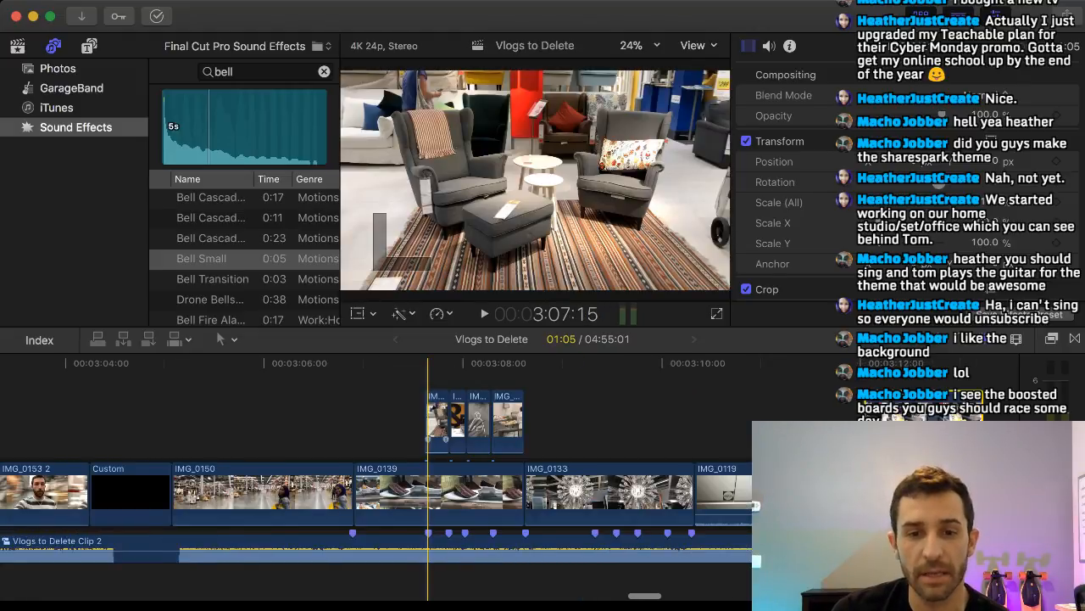
drag(894, 416, 626, 415)
drag(720, 420, 613, 419)
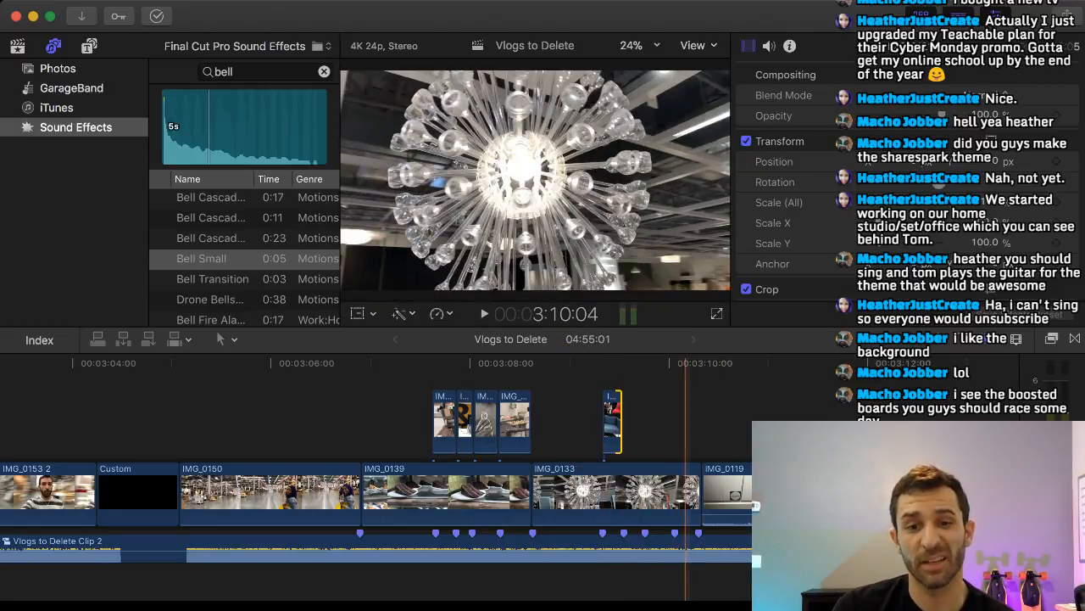
Split the meatball clip IMG_0142 at 3:56:12 and again about a second later.
scroll(682, 424, right, 10)
scroll(682, 424, right, 20)
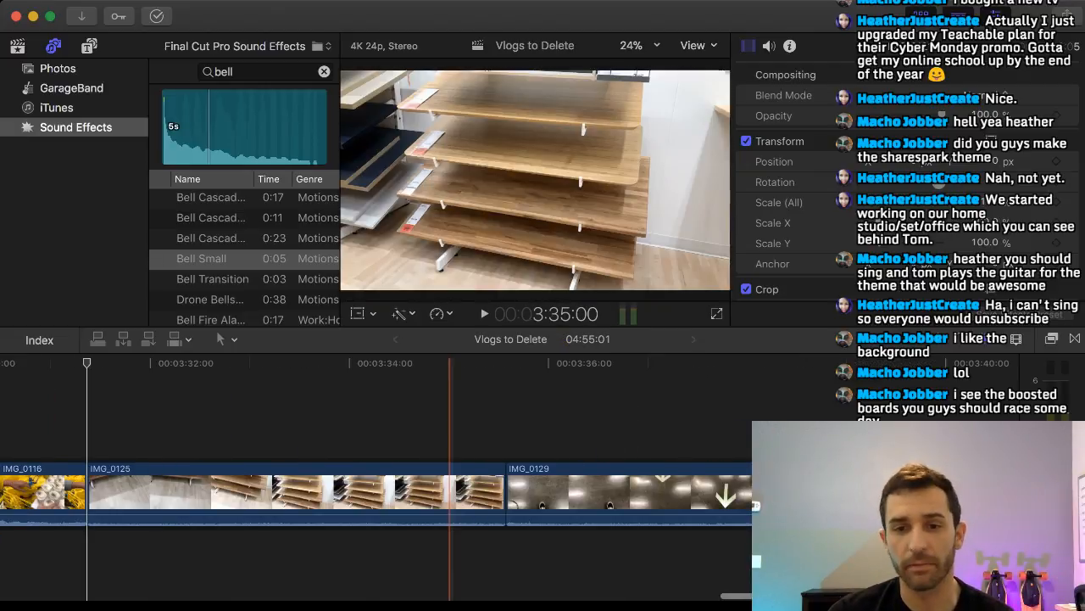
scroll(509, 424, right, 6)
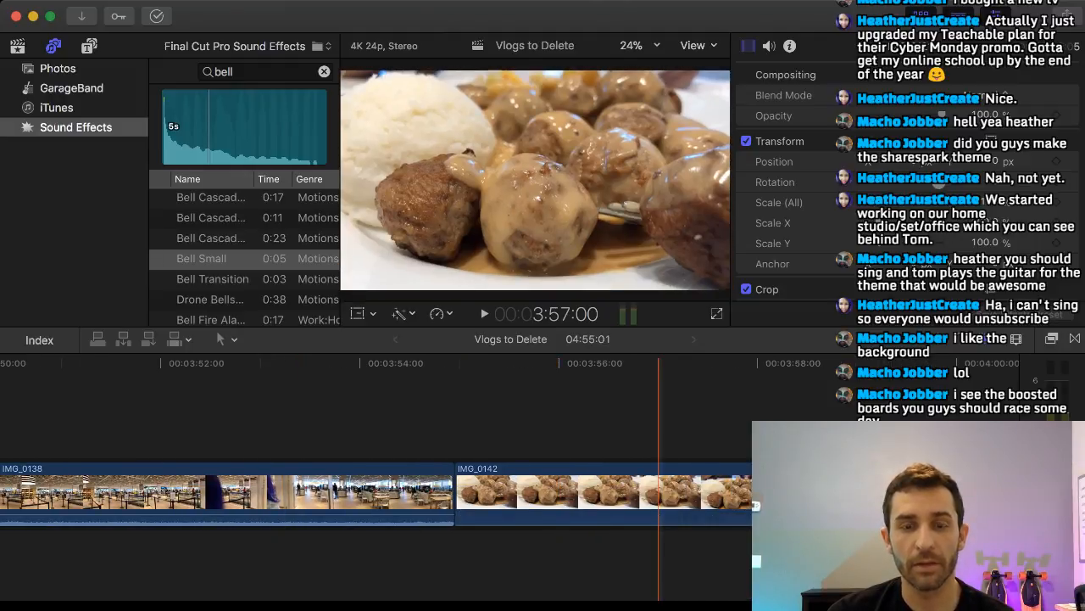
scroll(649, 500, right, 2)
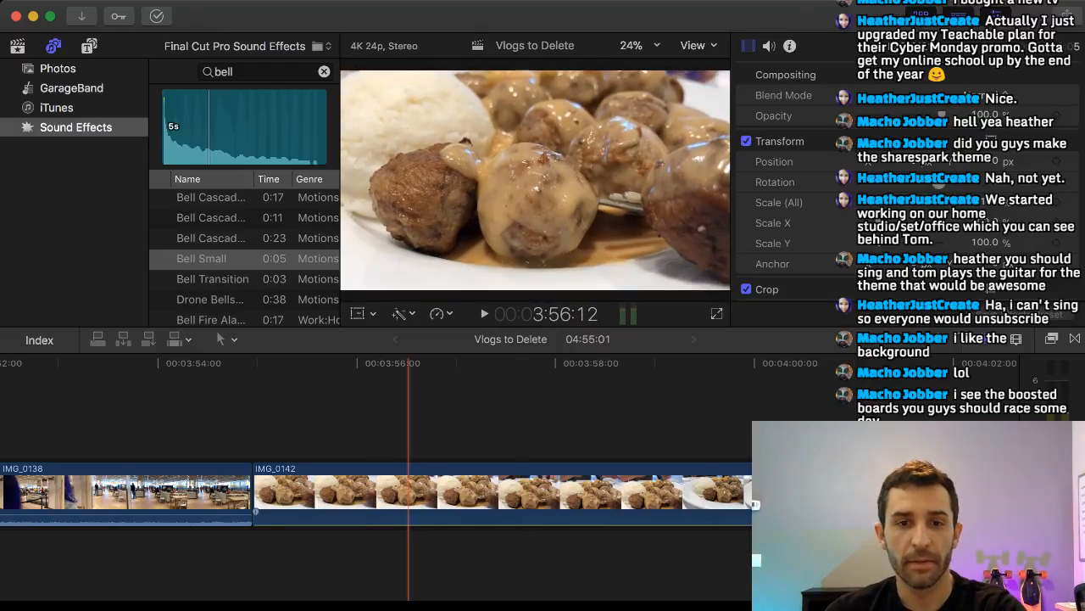
key(b)
click(407, 496)
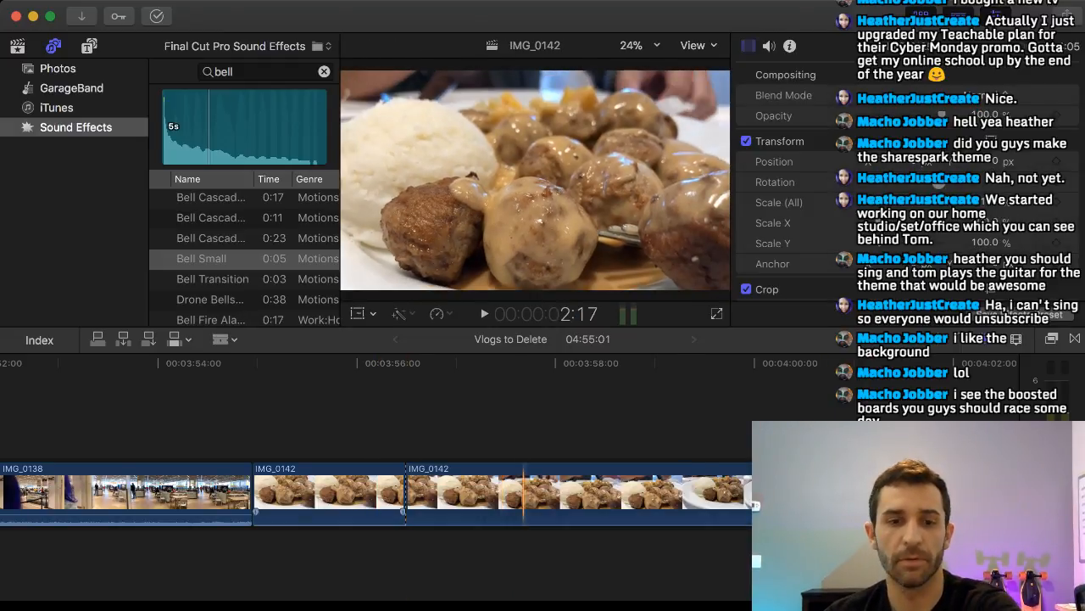
click(523, 496)
Delete the first and last sections of IMG_0142, keeping only the short middle section.
key(a)
click(384, 496)
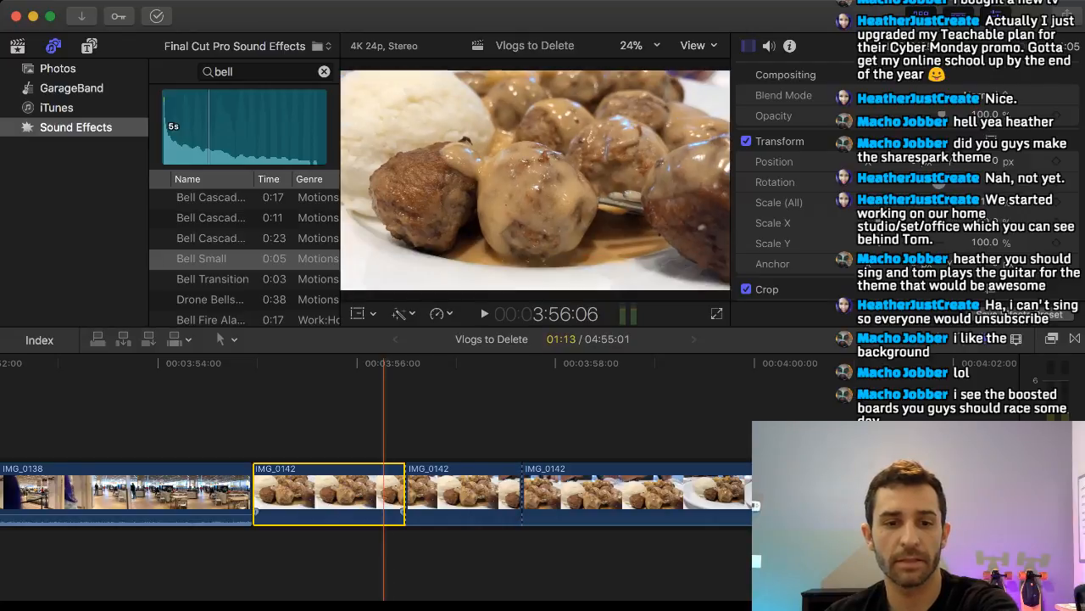
key(Delete)
click(496, 496)
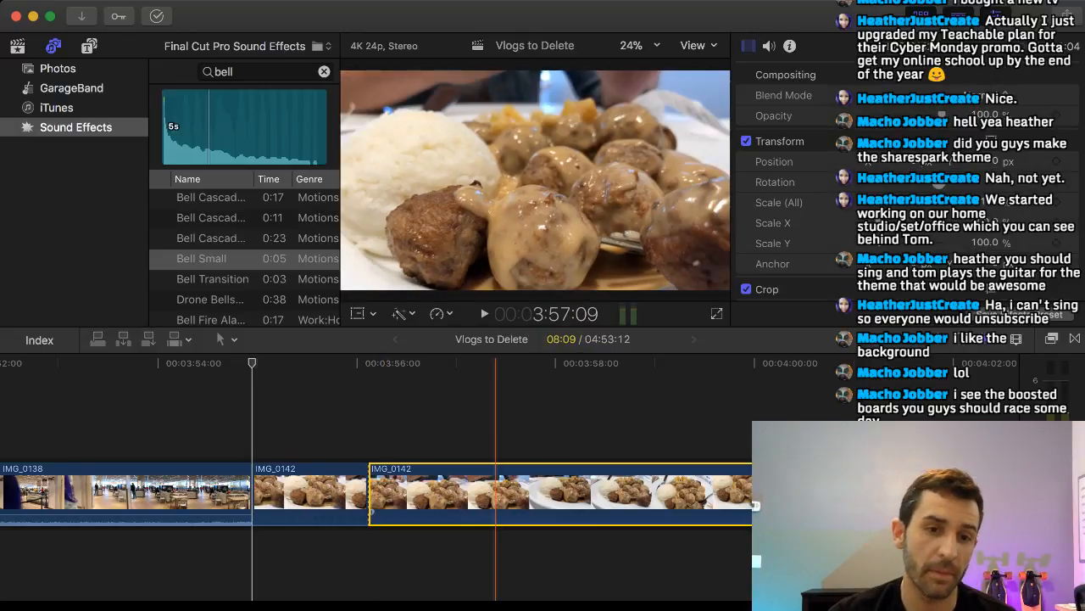
key(Delete)
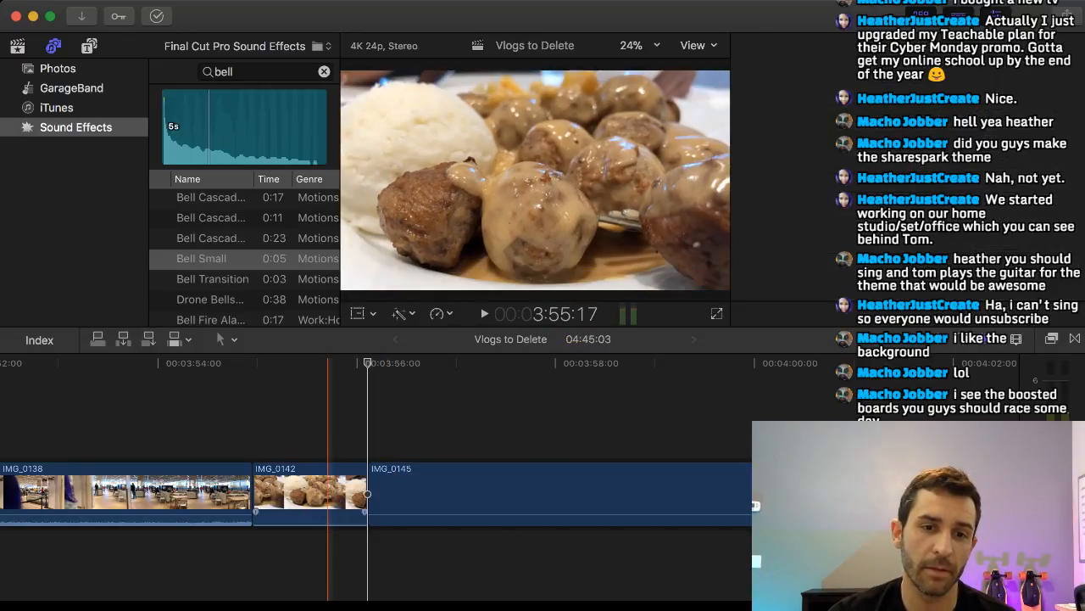
Lift the short meatball clip IMG_0142 out of the main storyline and carry it back until it sits above the end of IMG_0119.
drag(327, 494, 116, 402)
scroll(304, 432, left, 10)
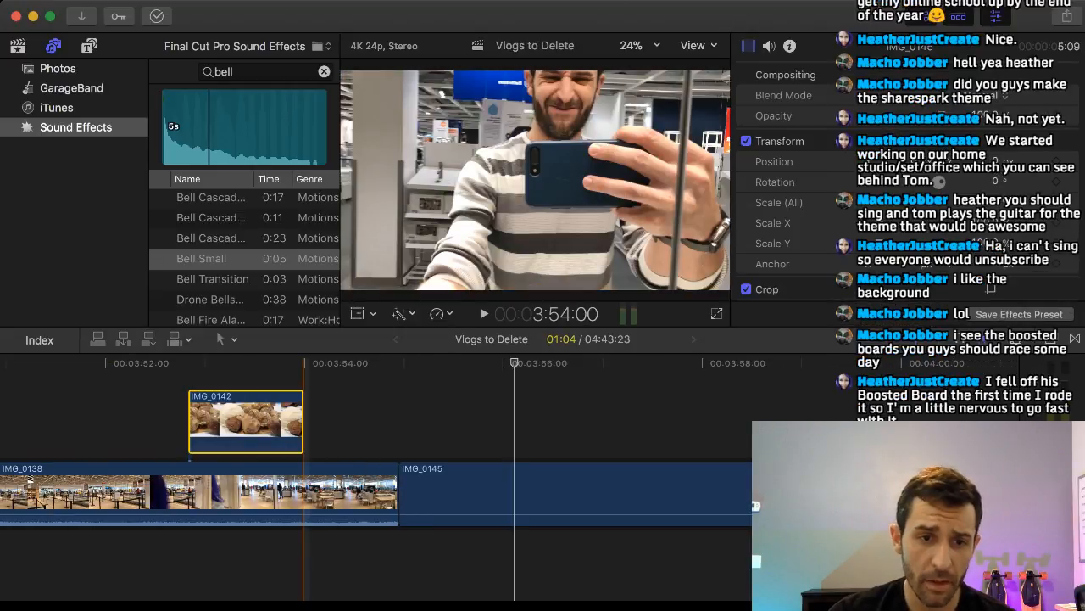
drag(705, 421, 121, 413)
scroll(261, 416, left, 10)
drag(933, 415, 93, 409)
scroll(250, 415, left, 10)
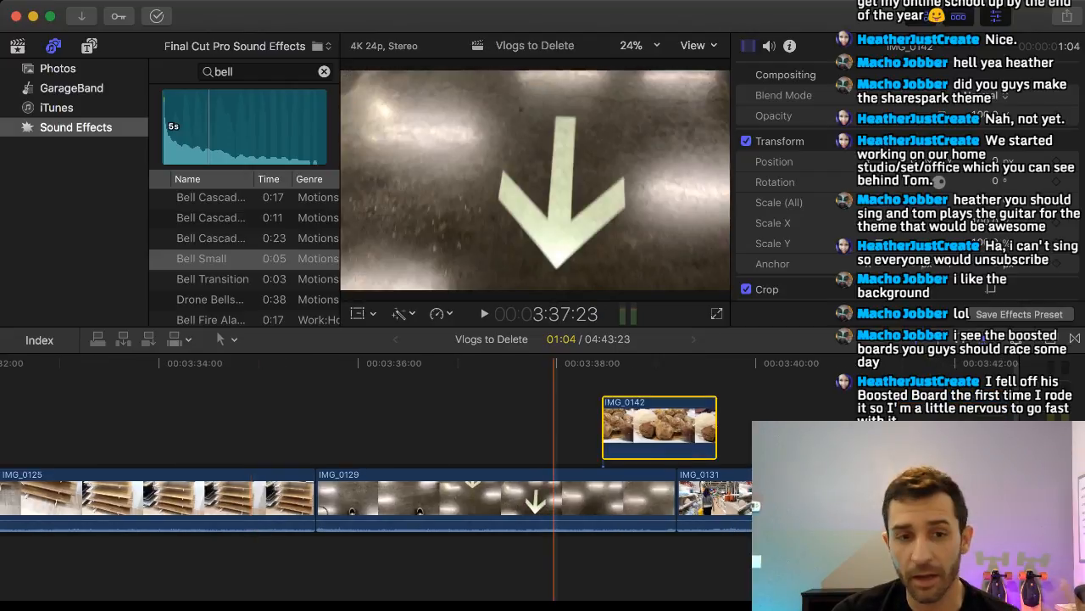
drag(659, 415, 109, 410)
scroll(226, 415, left, 10)
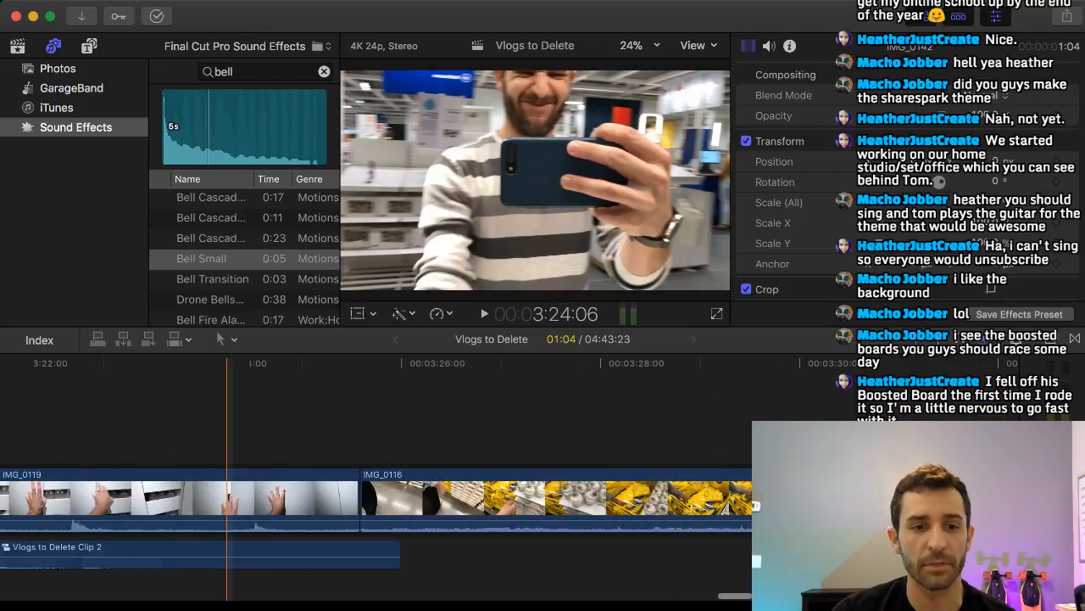
scroll(226, 415, right, 3)
drag(838, 409, 53, 416)
scroll(53, 415, left, 8)
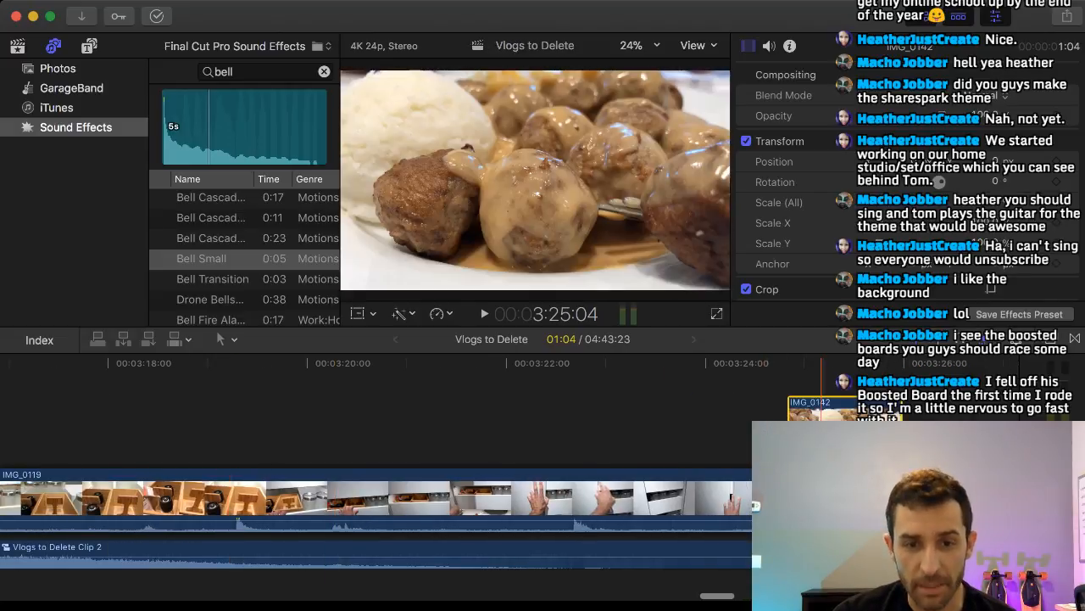
Place IMG_0142 directly after IMG_0121 above IMG_0133 and trim its end to the next beat marker.
drag(822, 414, 83, 412)
scroll(83, 412, left, 8)
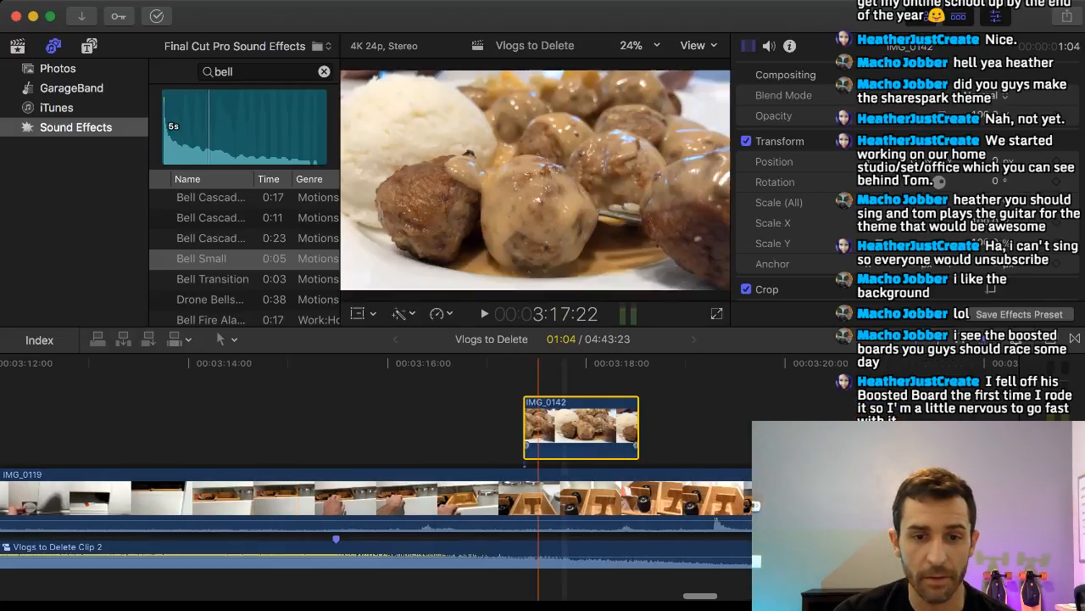
drag(580, 413, 87, 414)
scroll(88, 414, left, 8)
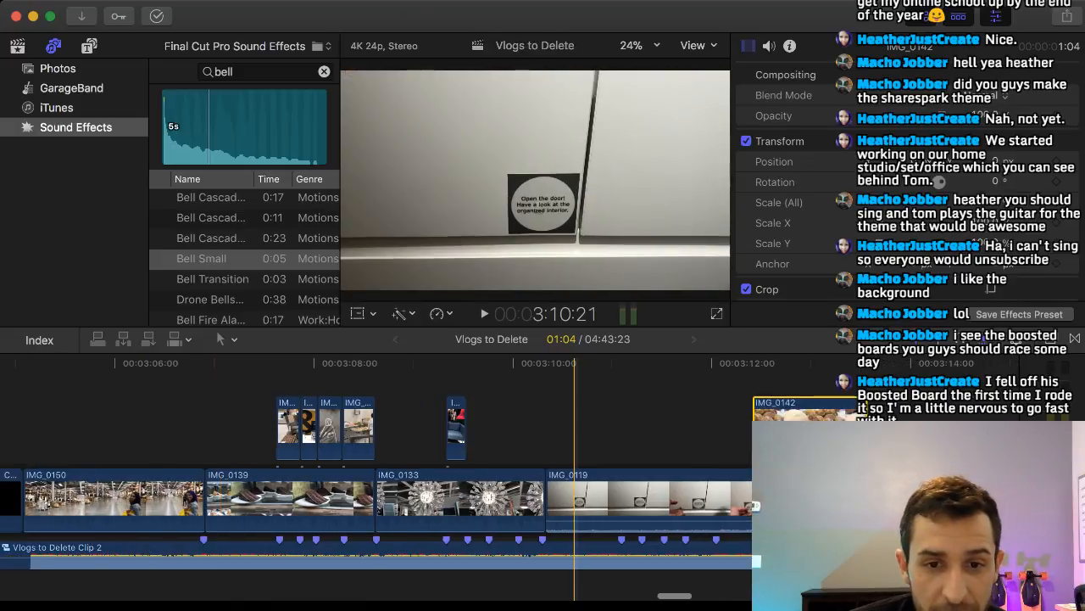
mouse_move(797, 413)
mouse_down()
mouse_move(492, 414)
mouse_move(514, 414)
mouse_up()
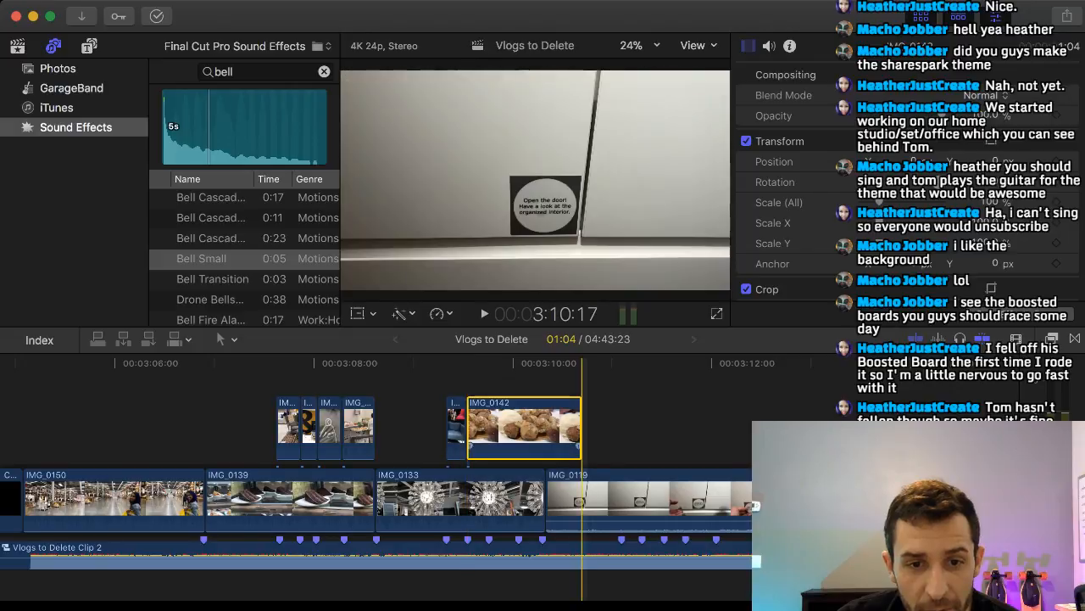
drag(580, 424, 485, 424)
Split the mirror clip IMG_0145 at 3:58:22 and again 13 frames later.
scroll(680, 424, right, 10)
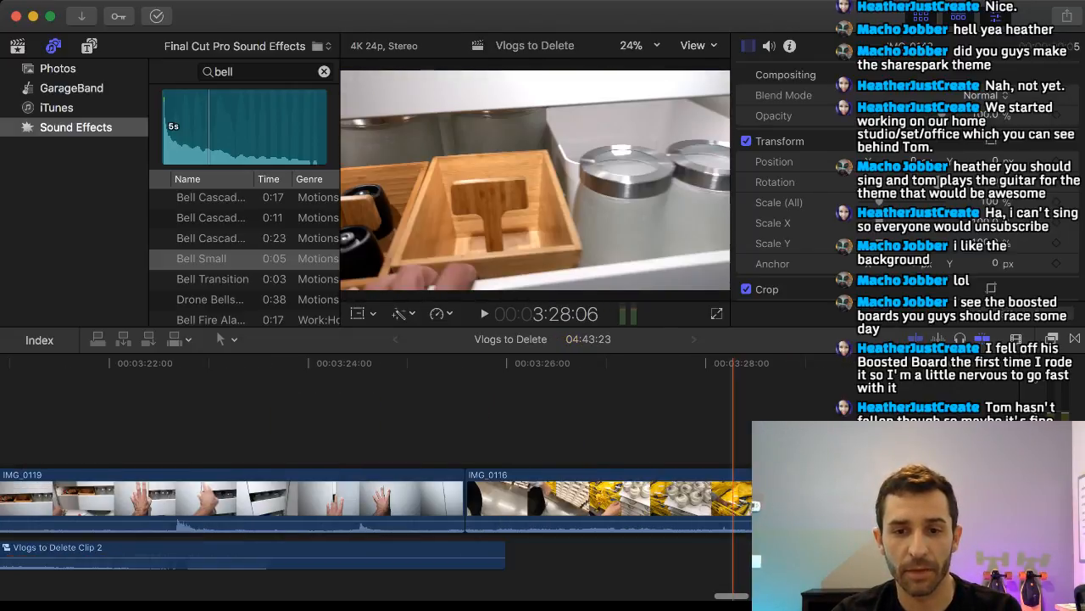
scroll(680, 424, right, 12)
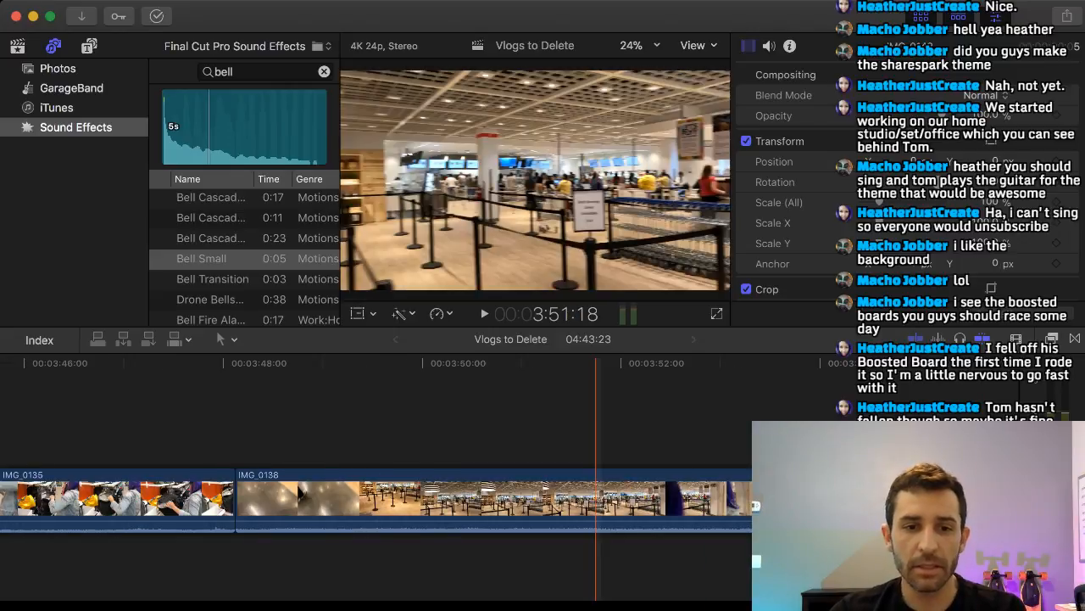
scroll(680, 424, right, 10)
scroll(680, 424, left, 10)
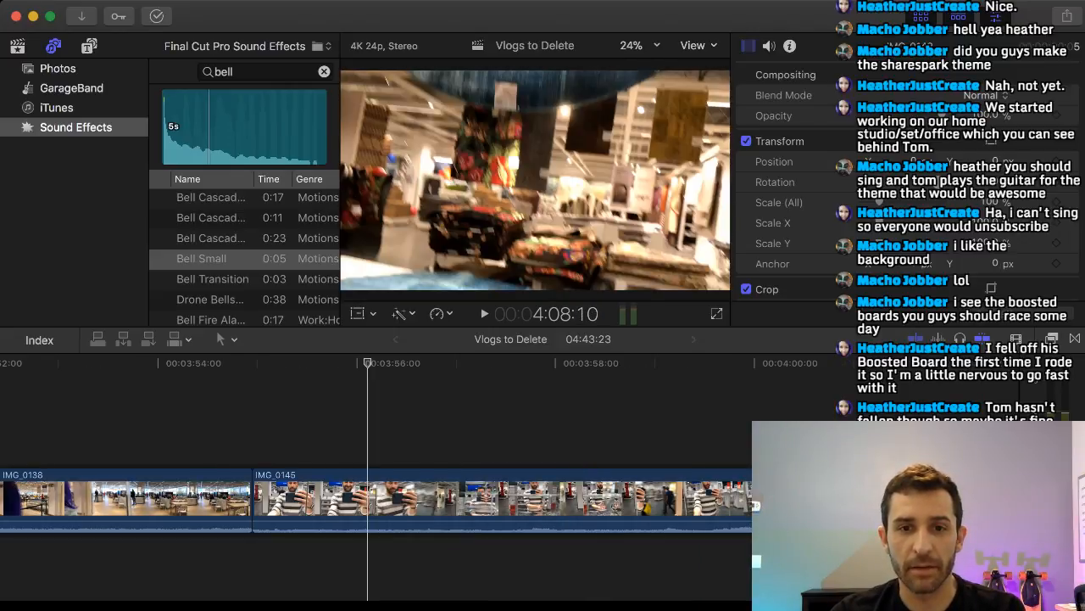
scroll(632, 424, left, 2)
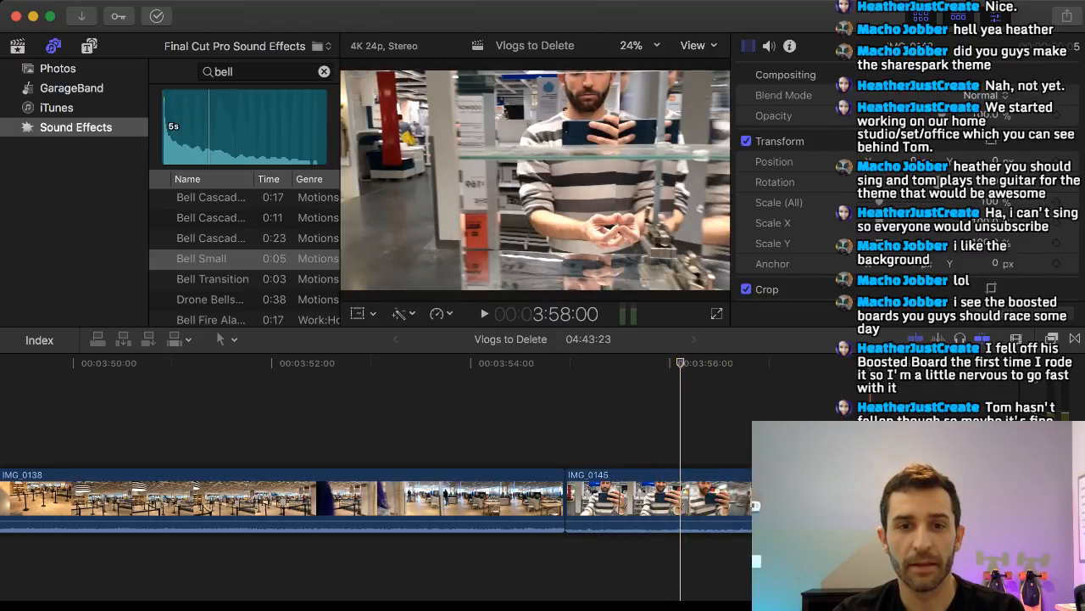
scroll(912, 441, right, 2)
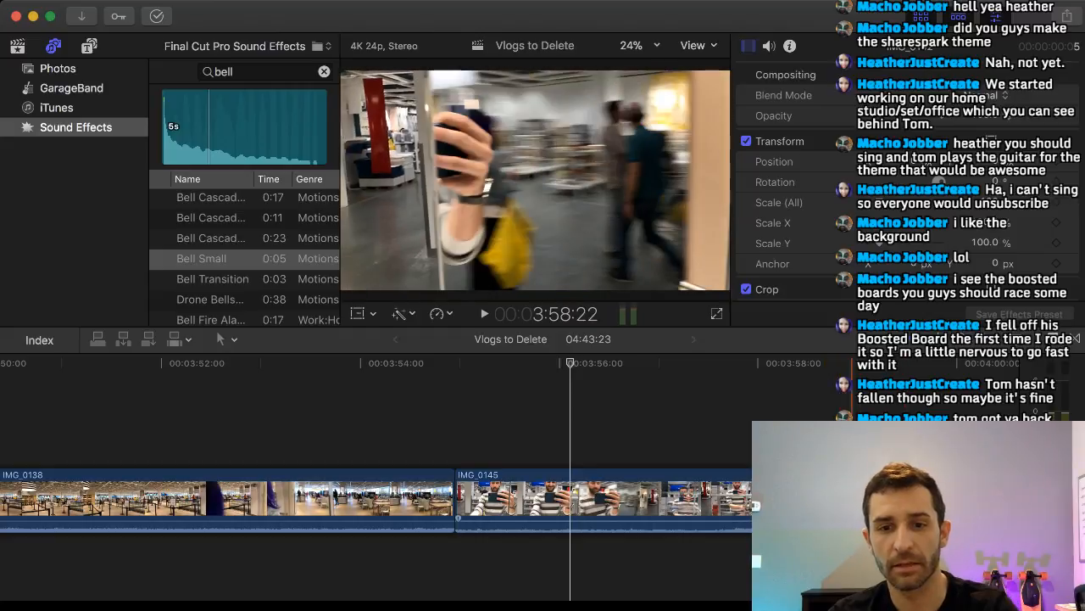
drag(814, 500, 858, 500)
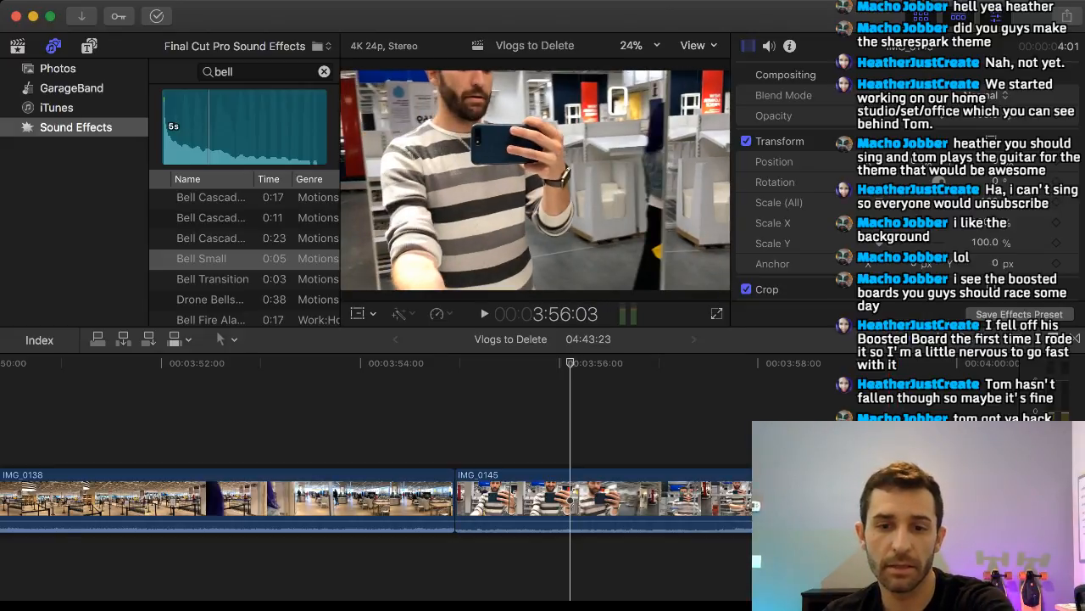
Delete the first and last sections of IMG_0145, keeping only the 13-frame middle section.
click(942, 501)
key(Delete)
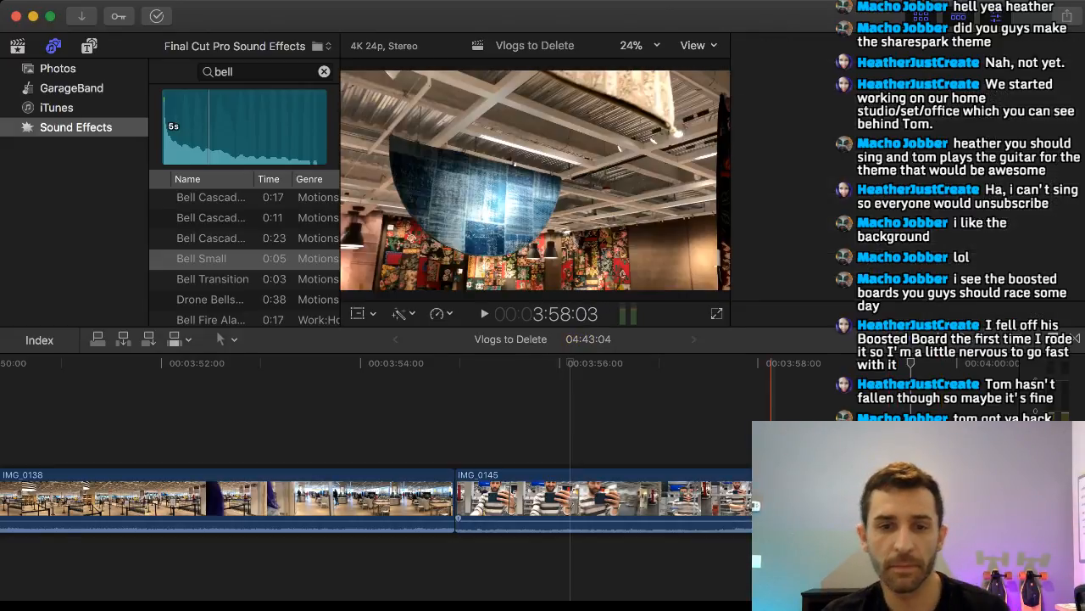
click(771, 500)
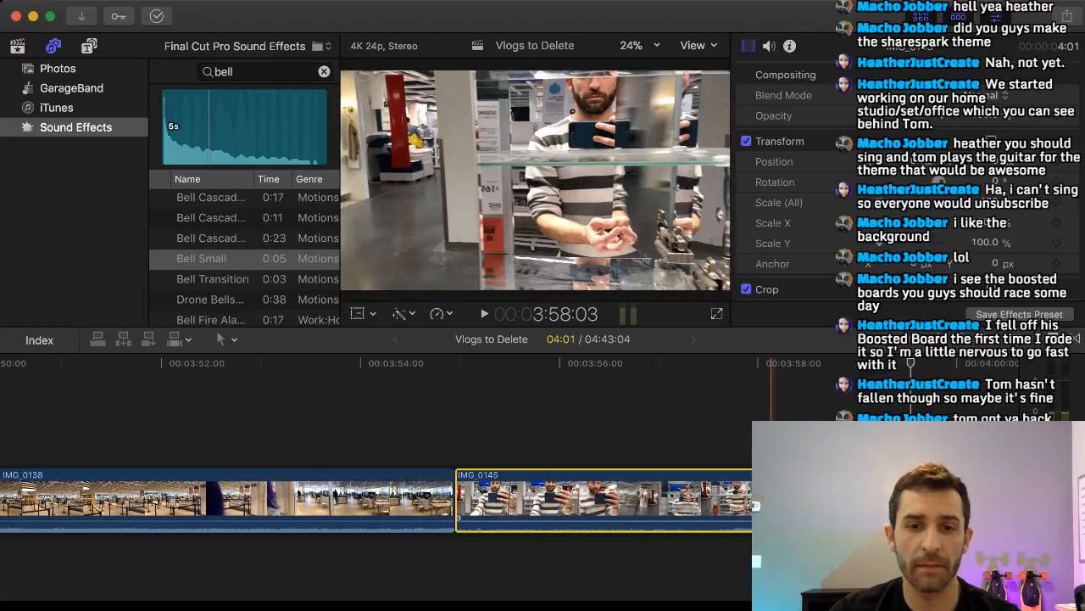
key(Delete)
Lift the short IMG_0145 clip out of the main storyline and carry it back until it sits above IMG_0119.
drag(483, 500, 259, 428)
scroll(285, 428, left, 10)
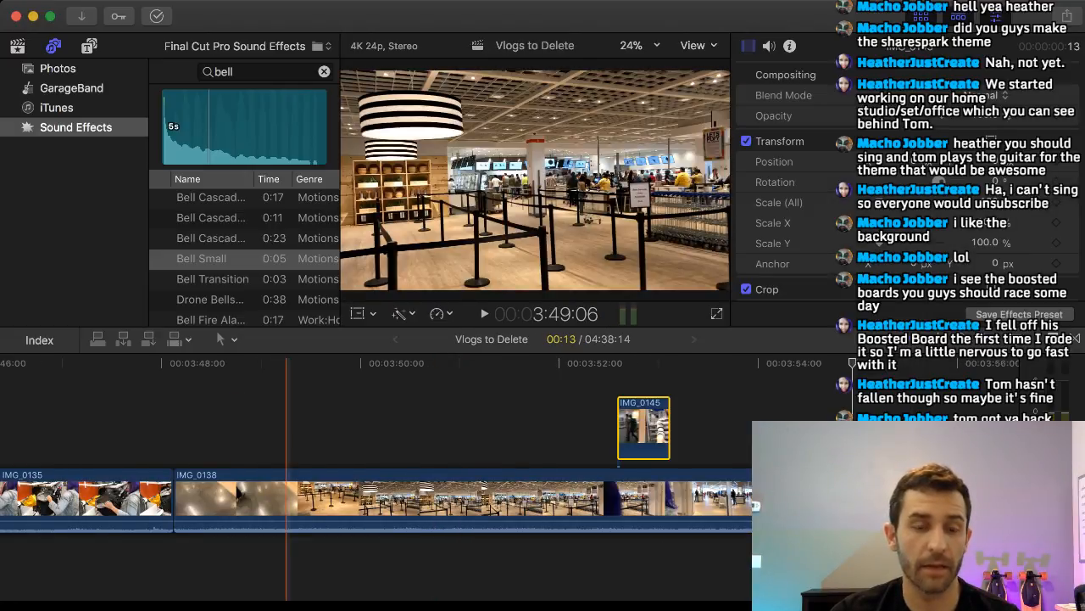
drag(782, 431, 103, 418)
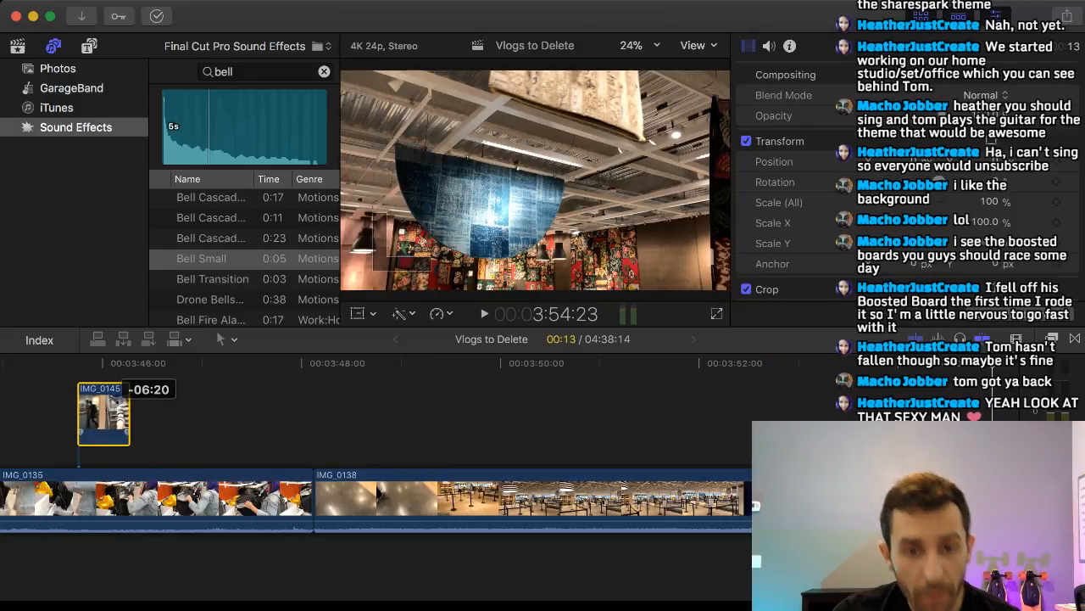
scroll(161, 420, left, 15)
scroll(130, 420, right, 5)
scroll(129, 419, right, 10)
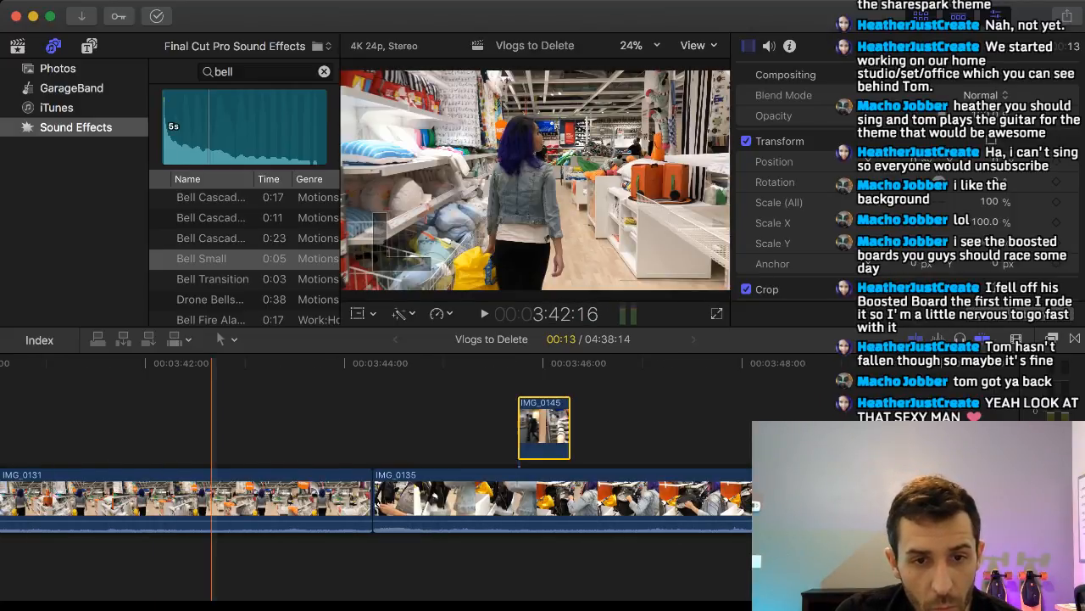
drag(549, 427, 22, 424)
scroll(85, 424, left, 8)
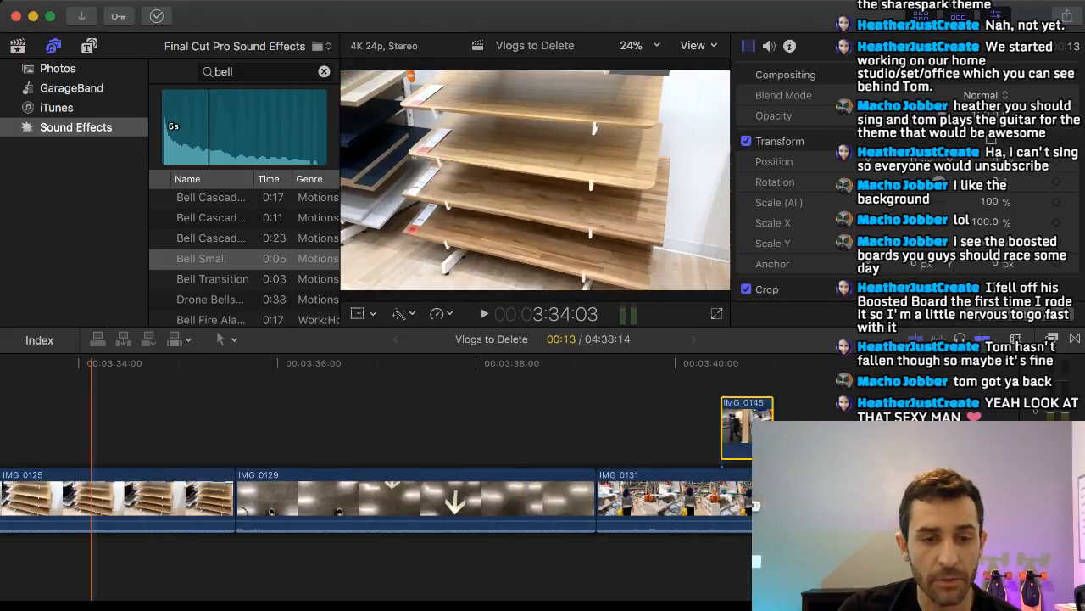
drag(746, 428, 34, 549)
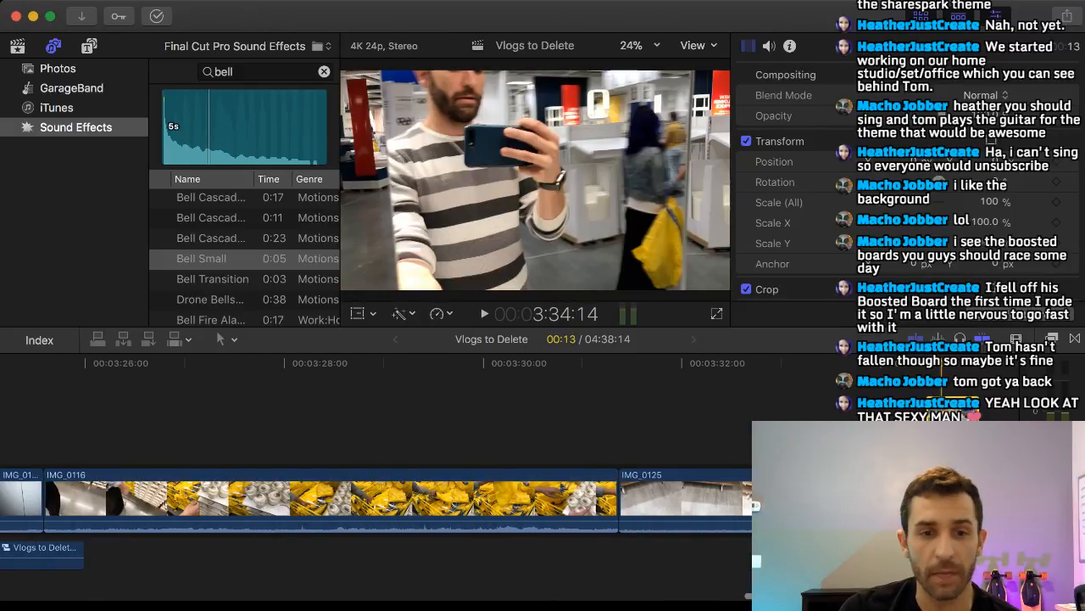
drag(939, 431, 87, 424)
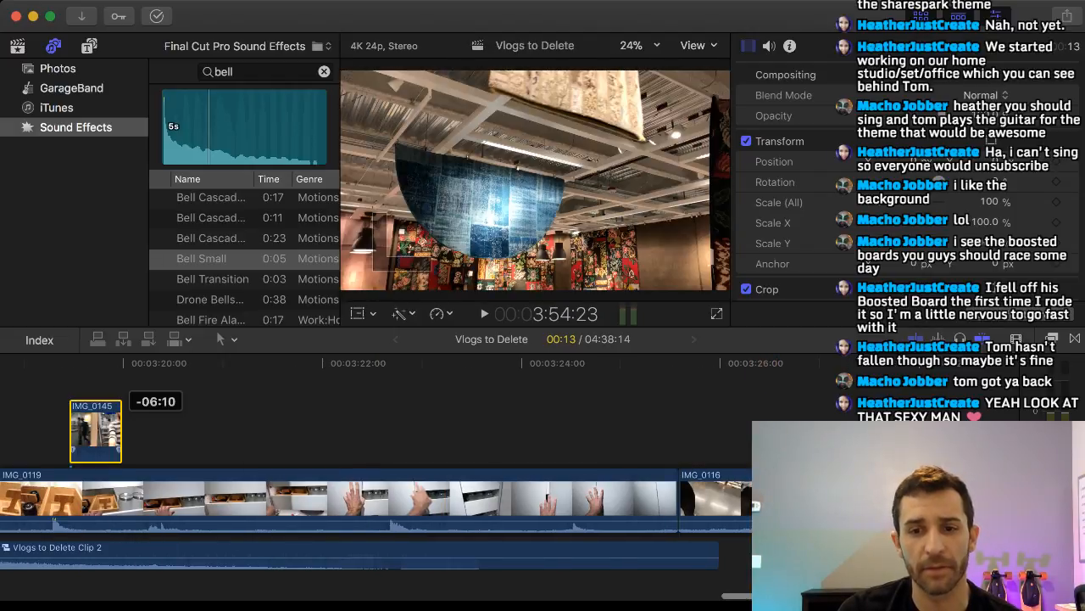
scroll(378, 424, left, 10)
scroll(377, 424, left, 1)
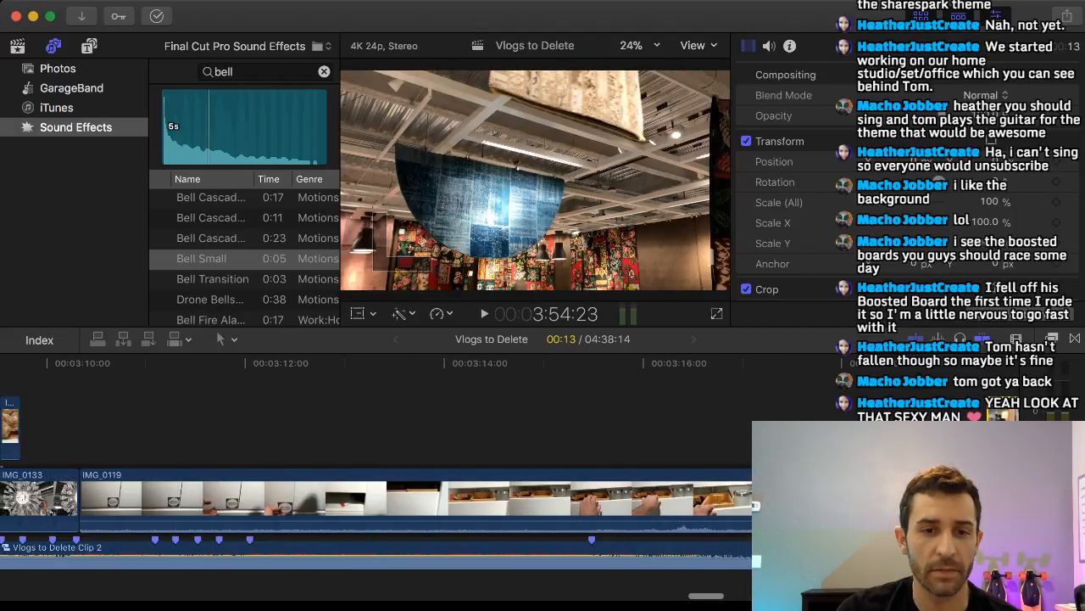
Place IMG_0145 directly after IMG_0142 above IMG_0133 and trim it to 7 frames, ending at the next beat marker.
drag(1009, 424, 288, 424)
scroll(288, 424, left, 6)
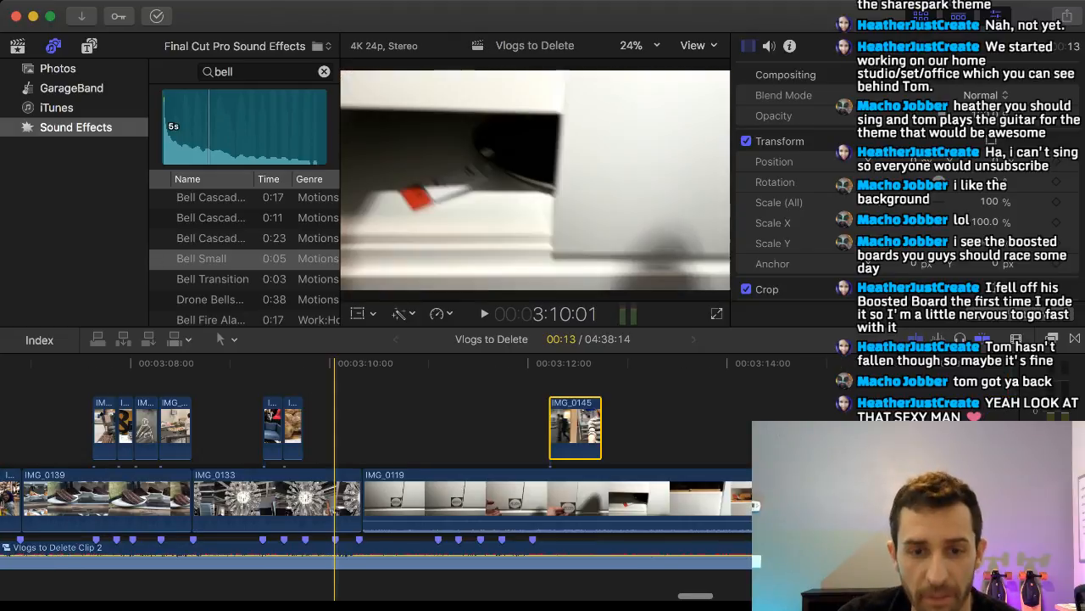
drag(823, 416, 580, 418)
click(603, 418)
Delete the warehouse shelving clip IMG_0149 between IMG_0150 and IMG_0152 in the main storyline.
scroll(727, 416, right, 20)
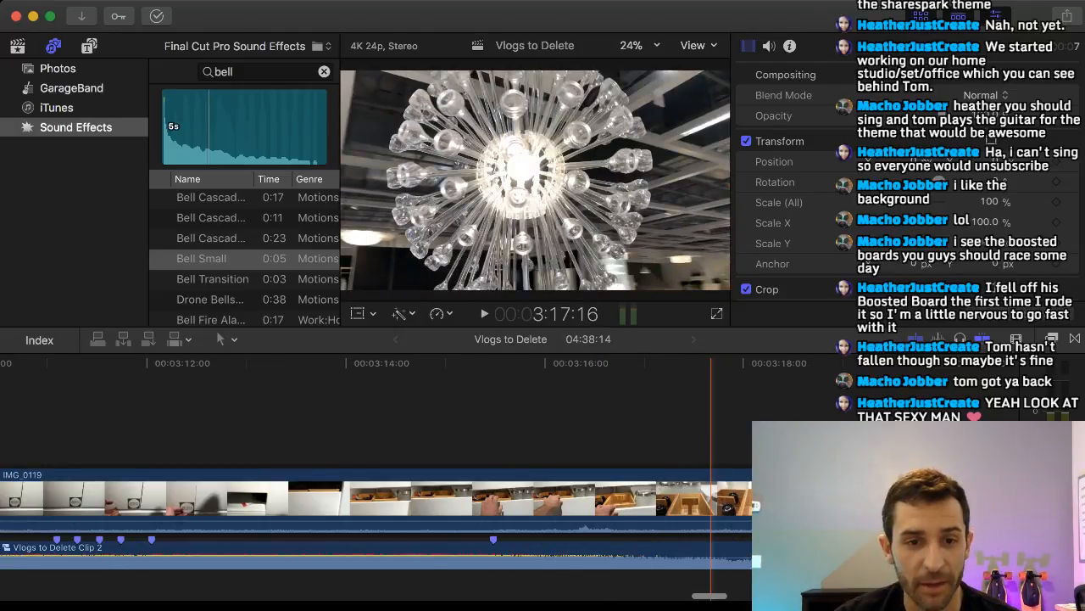
scroll(665, 415, right, 5)
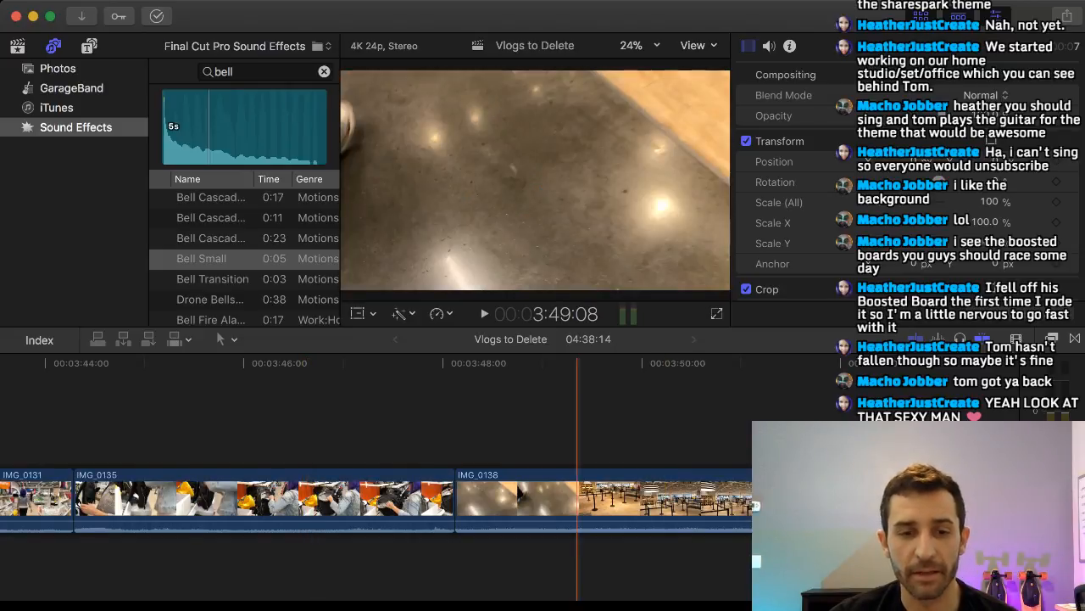
scroll(560, 416, right, 15)
scroll(547, 415, right, 20)
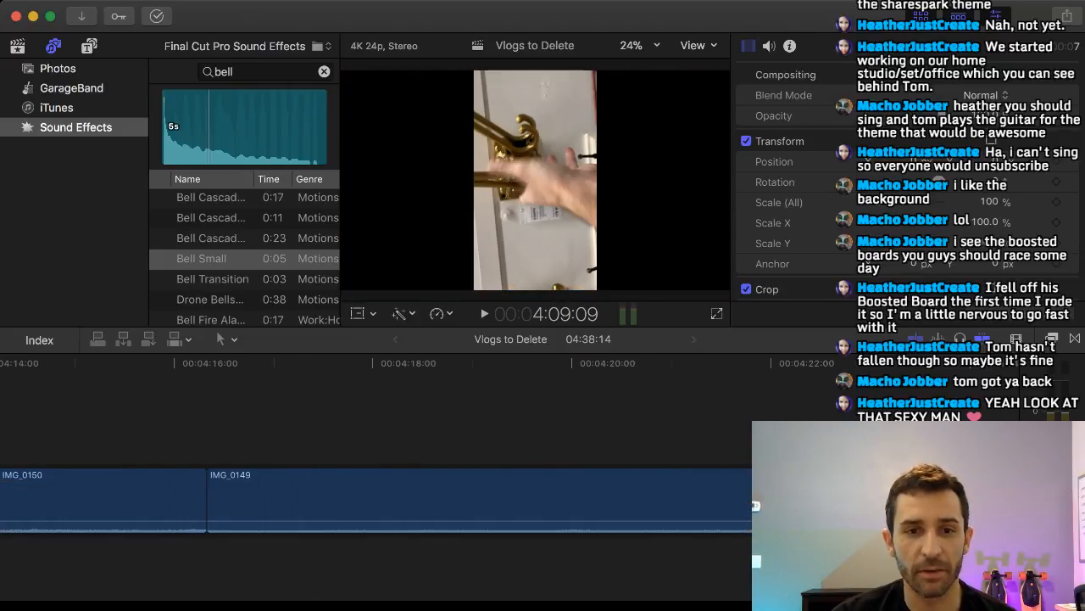
scroll(550, 415, right, 5)
scroll(546, 416, left, 5)
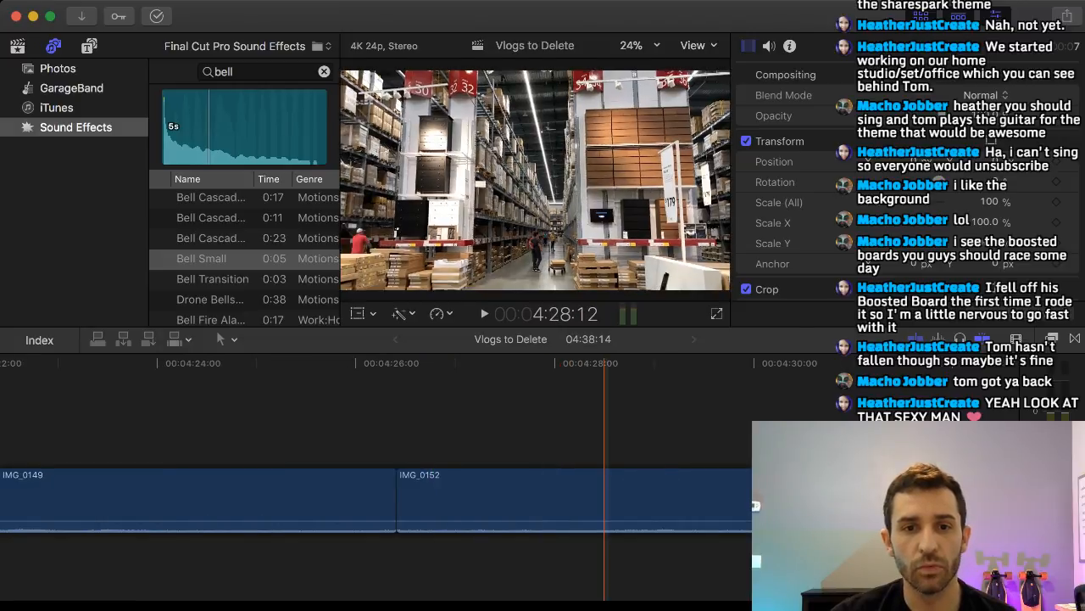
scroll(463, 500, left, 2)
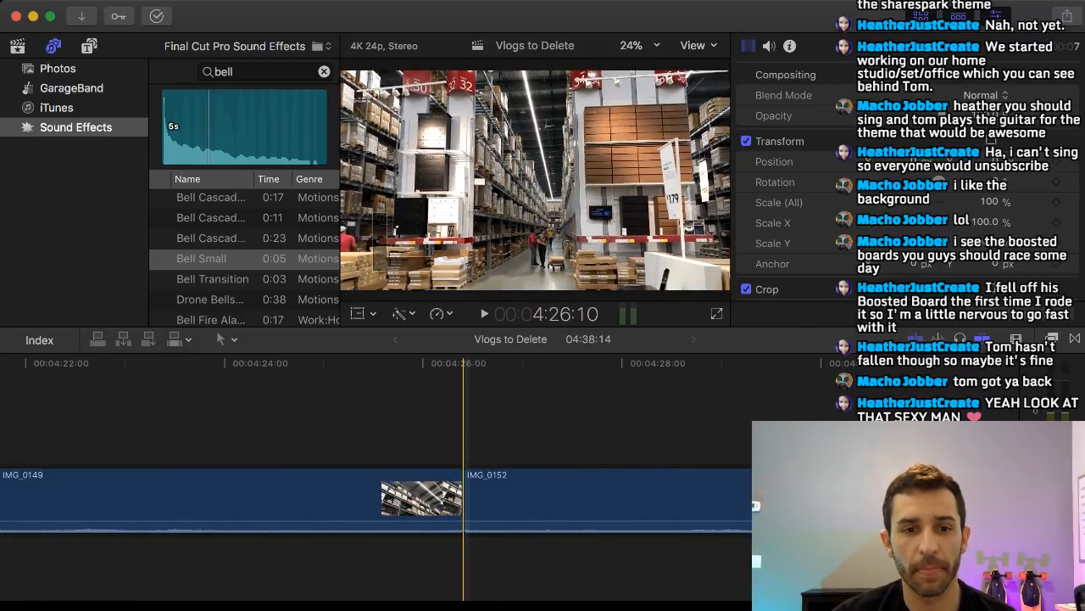
scroll(463, 500, left, 15)
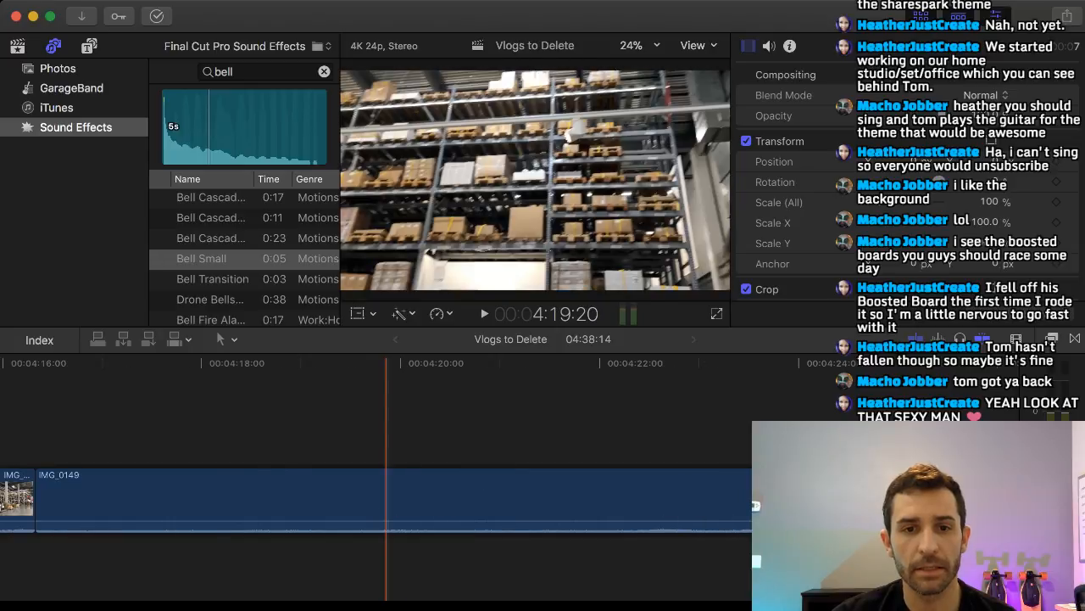
scroll(386, 501, left, 7)
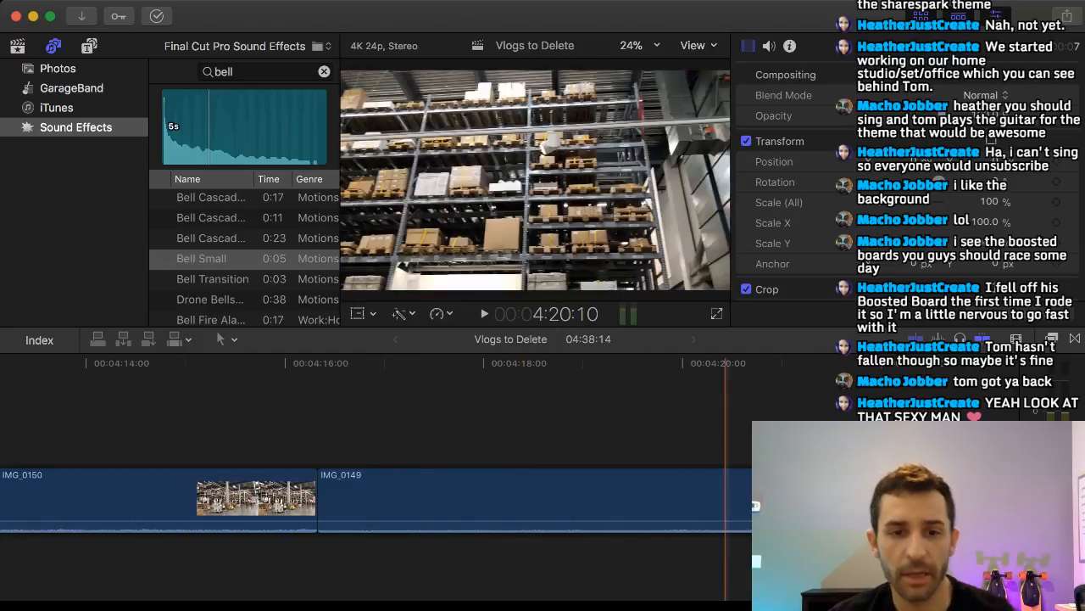
click(666, 501)
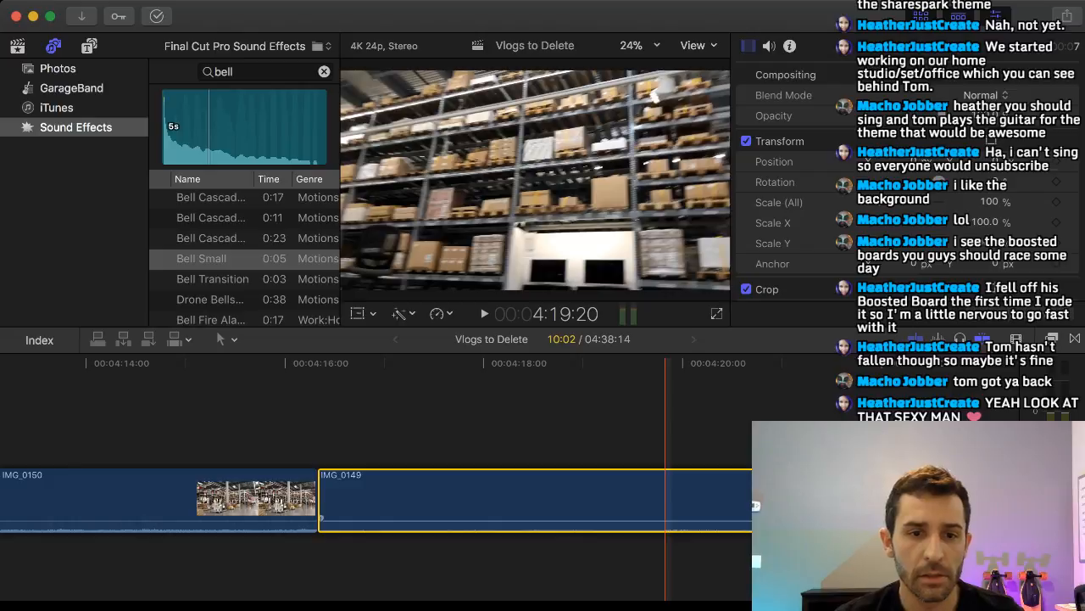
key(Delete)
Cut IMG_0148 at 4:08:15, delete the section after the cut, and trim its start so the clip runs 2:14.
scroll(295, 500, left, 5)
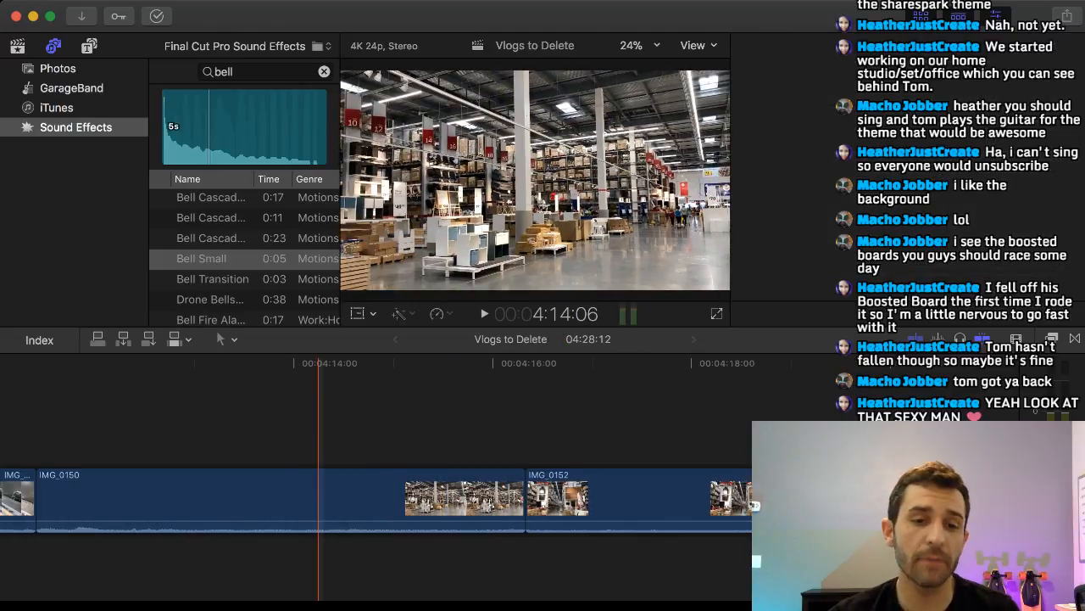
scroll(313, 500, left, 15)
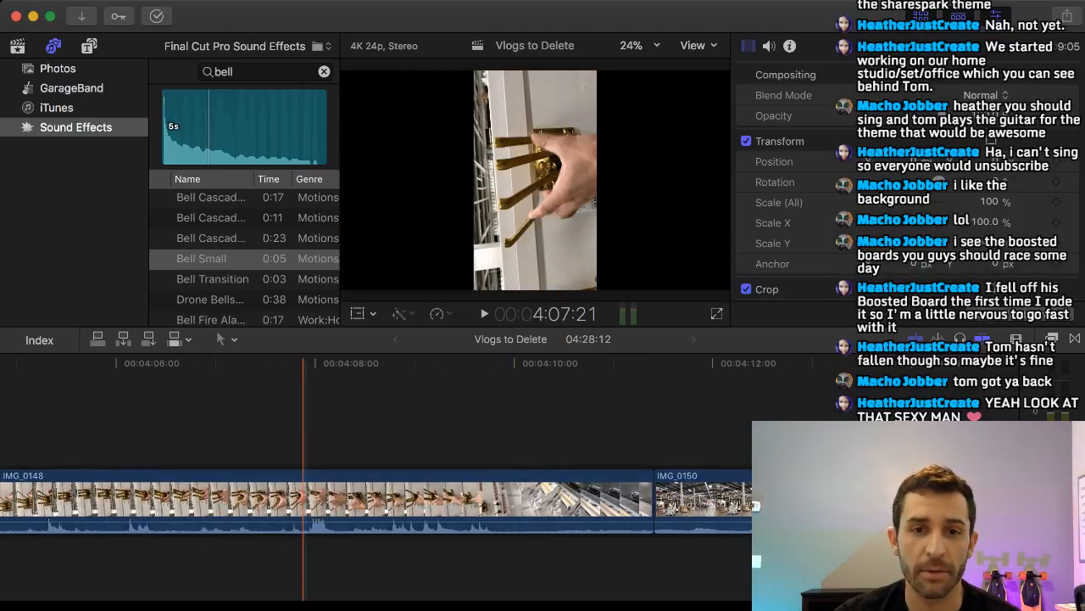
scroll(356, 500, left, 4)
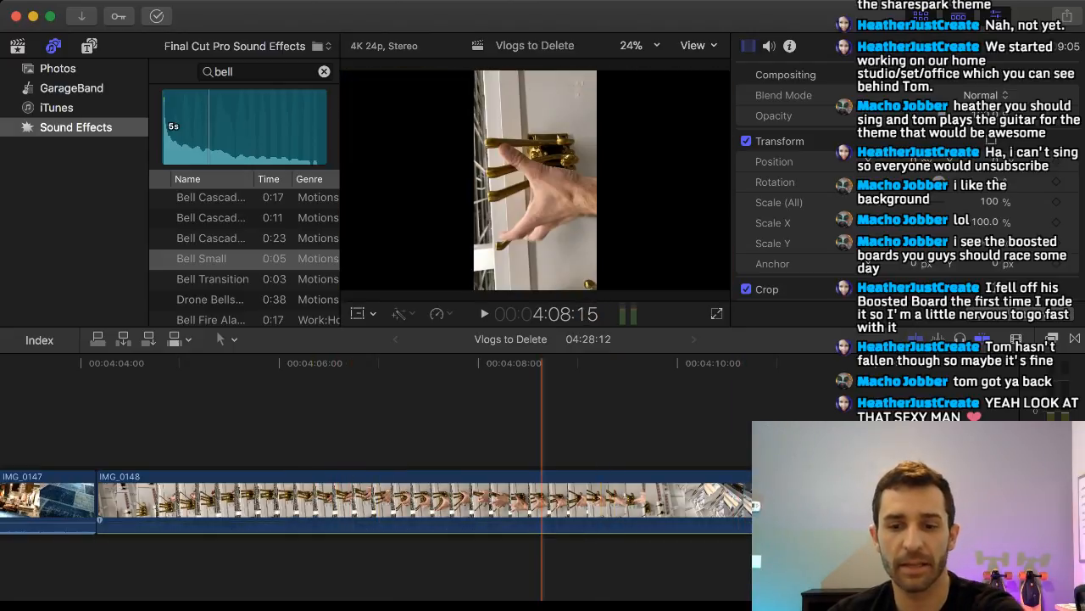
key(super+b)
click(585, 500)
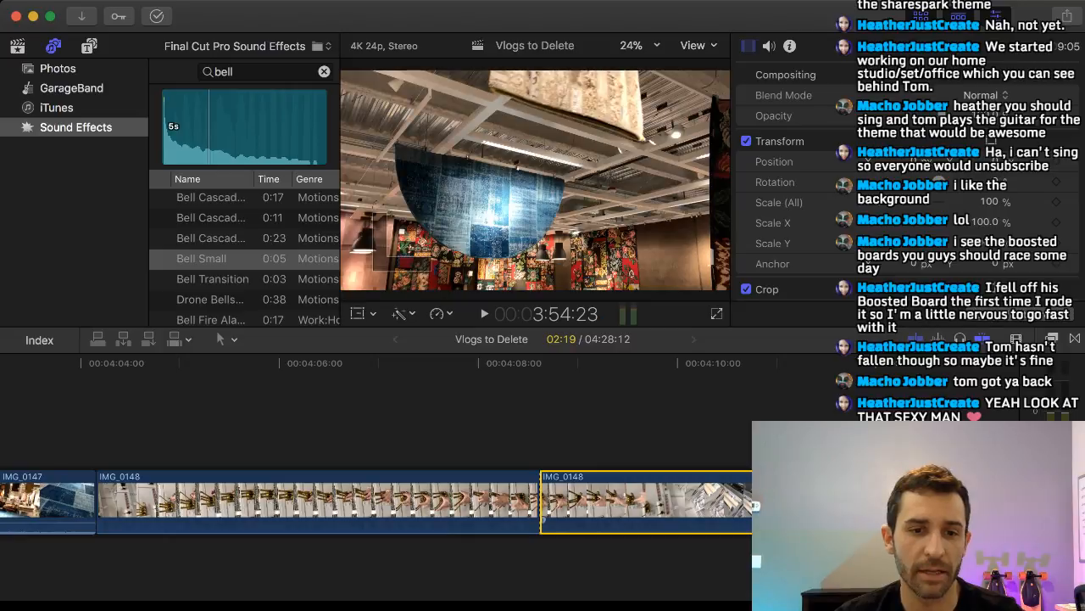
key(Delete)
drag(98, 501, 286, 501)
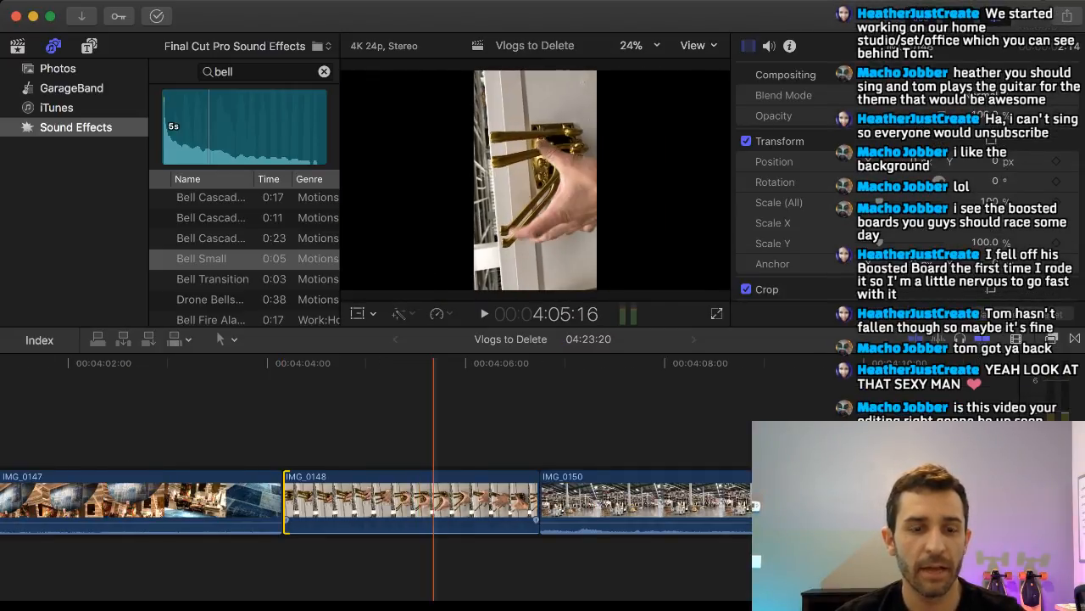
Lift the trimmed IMG_0148 clip out of the main storyline and place it above the end of IMG_0147.
click(376, 501)
drag(396, 501, 127, 406)
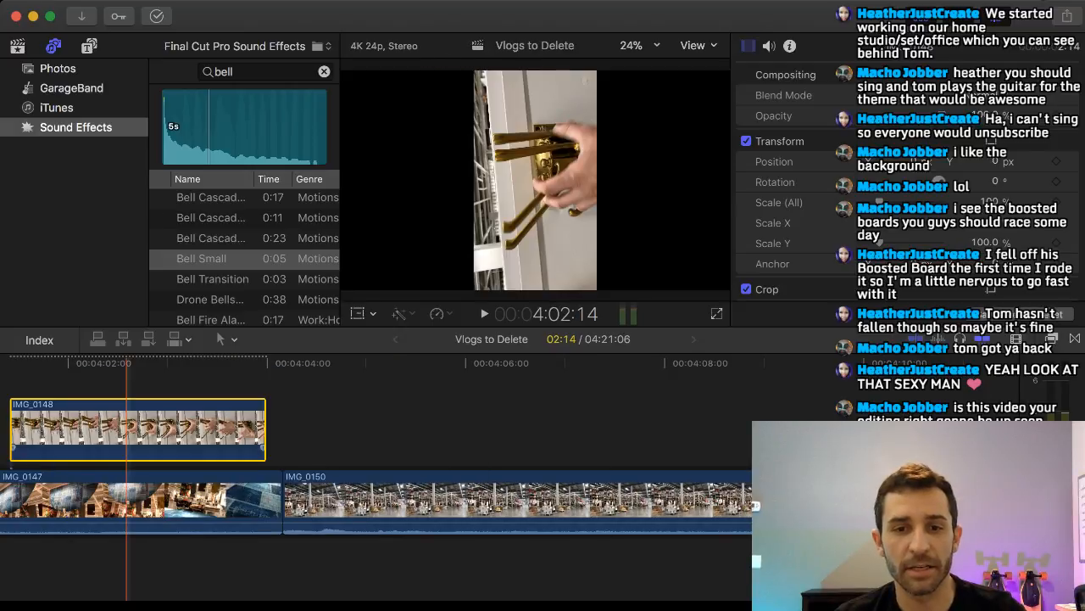
scroll(281, 424, left, 7)
click(713, 433)
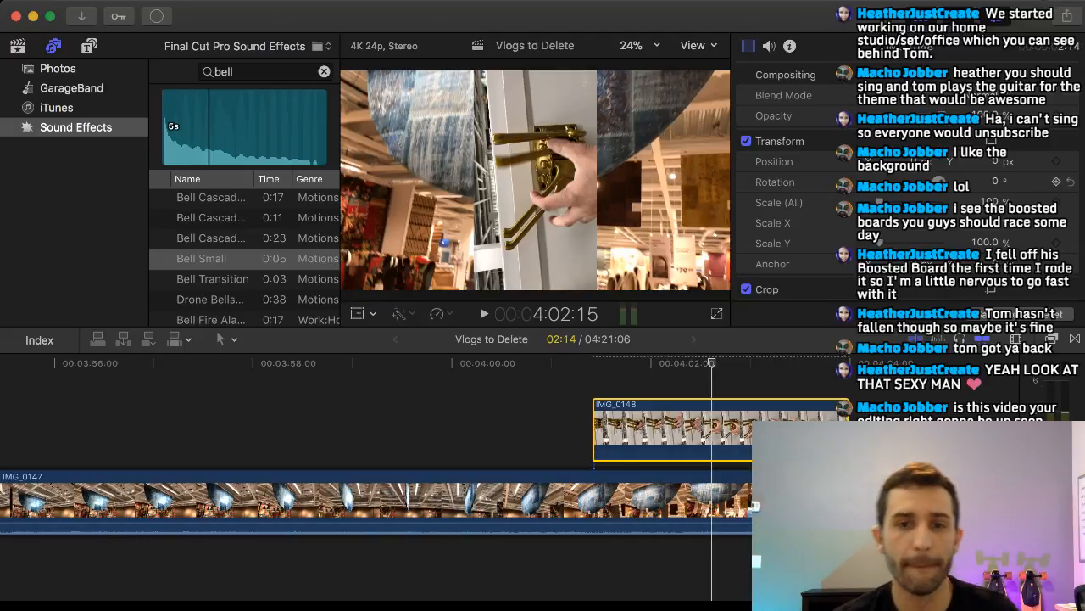
Rotate IMG_0148 by 90° and scale it up to 185% to fill the frame.
click(994, 181)
text(90)
key(Return)
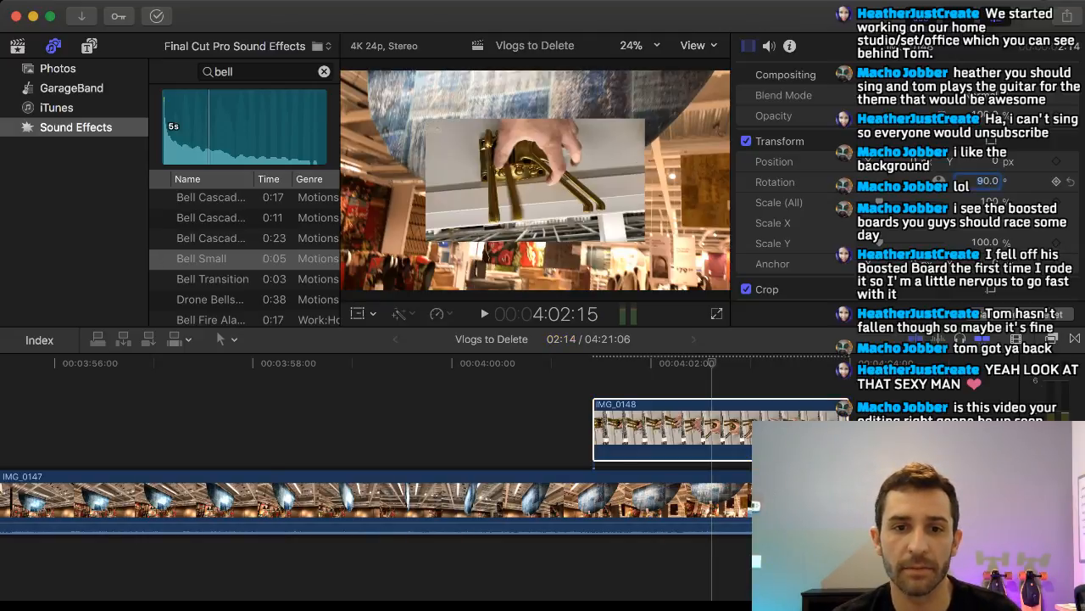
drag(879, 202, 897, 202)
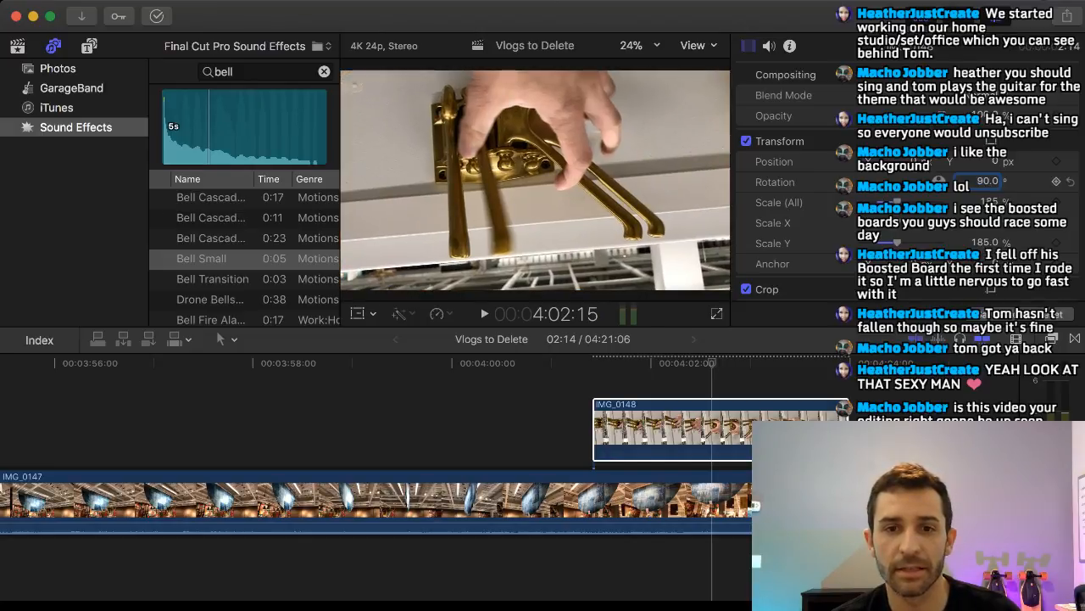
Try rotations of 100°, 90° and 180° on IMG_0148.
text(100)
key(Return)
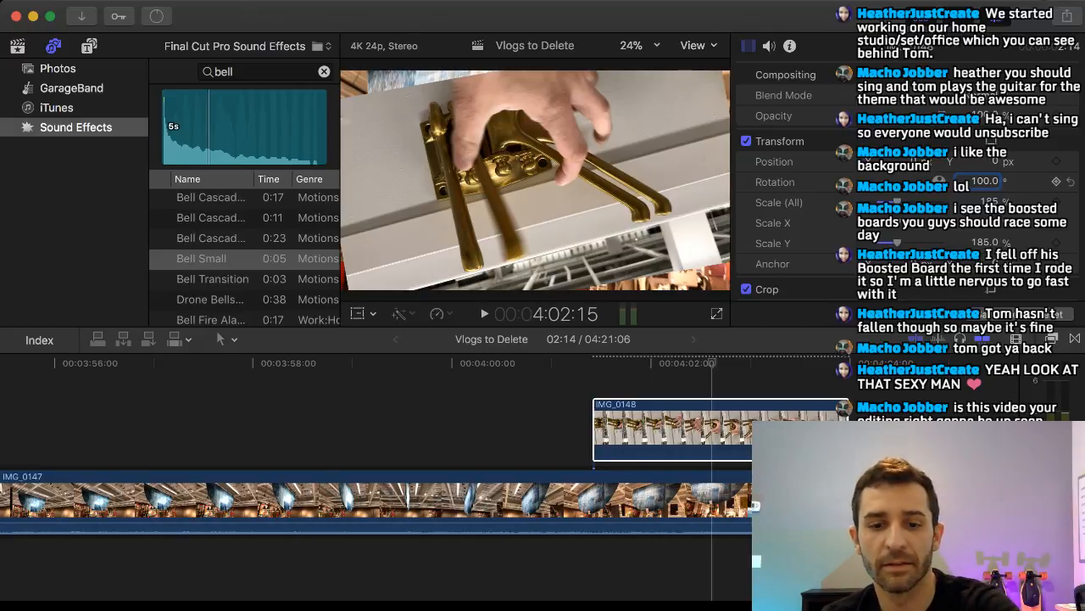
double_click(985, 181)
text(90)
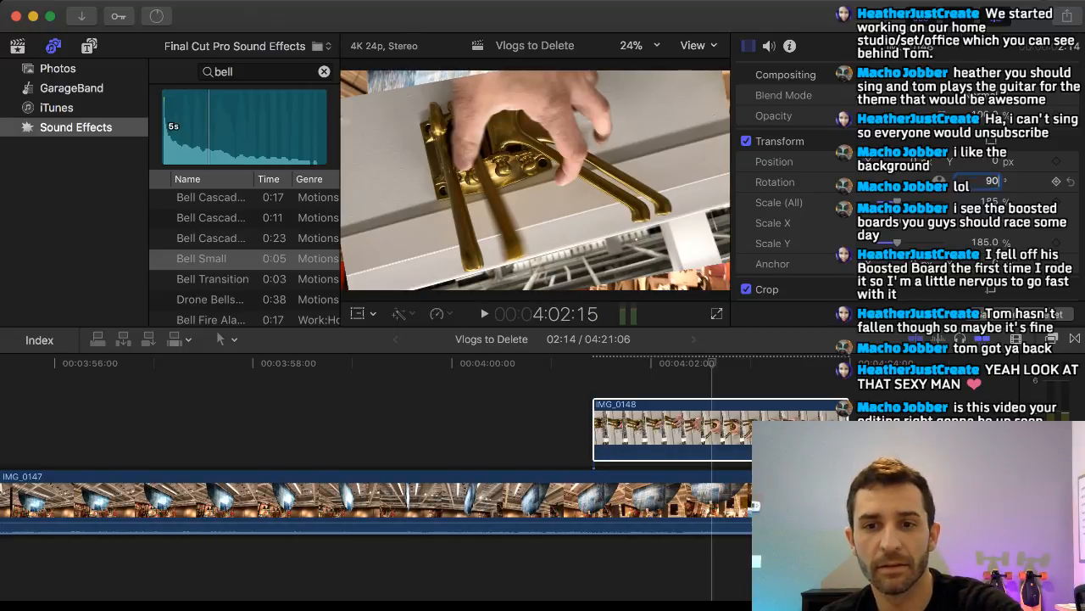
key(Return)
double_click(987, 181)
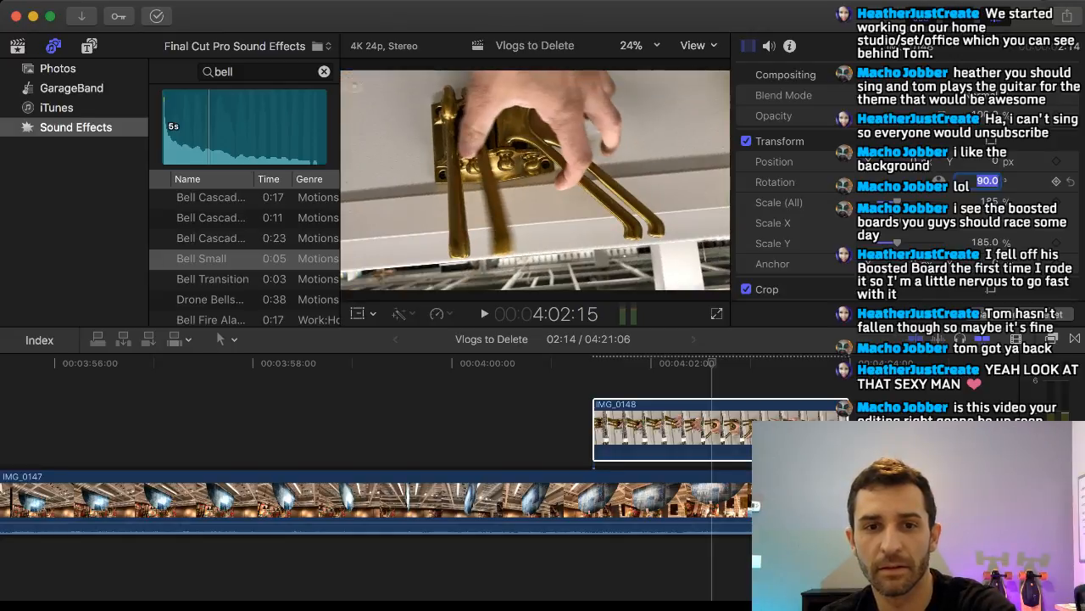
text(180)
key(Return)
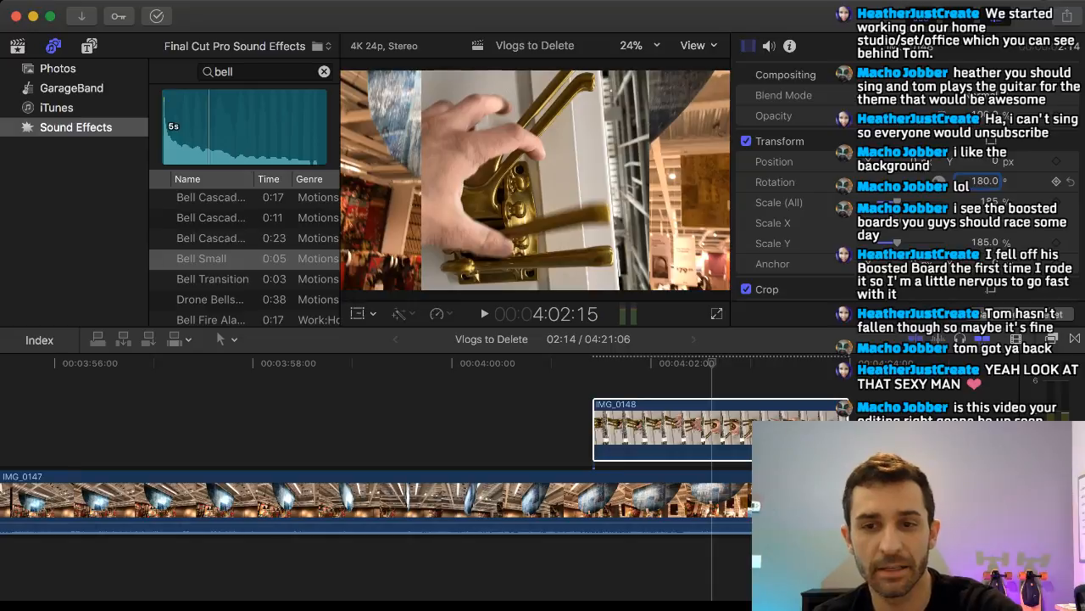
Set the rotation of IMG_0148 to 270° so the hooks appear upright.
double_click(985, 181)
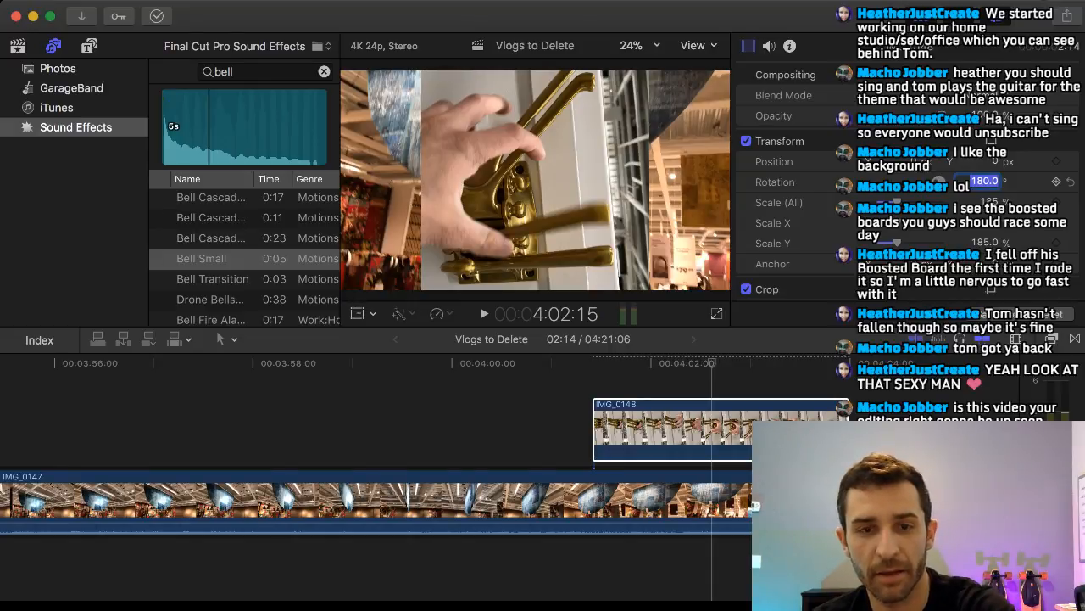
text(270)
key(Return)
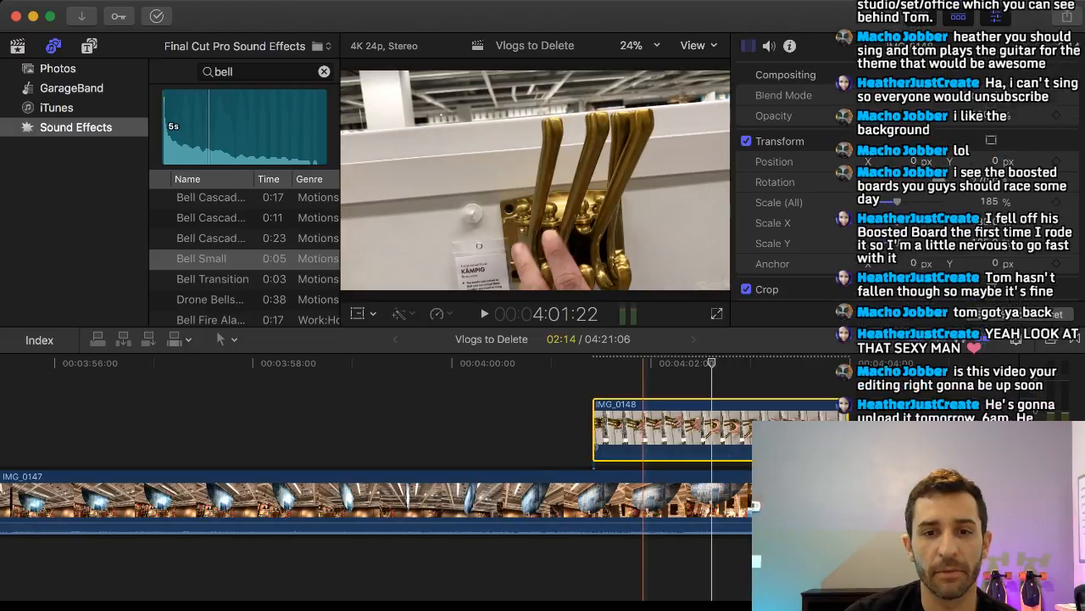
click(613, 383)
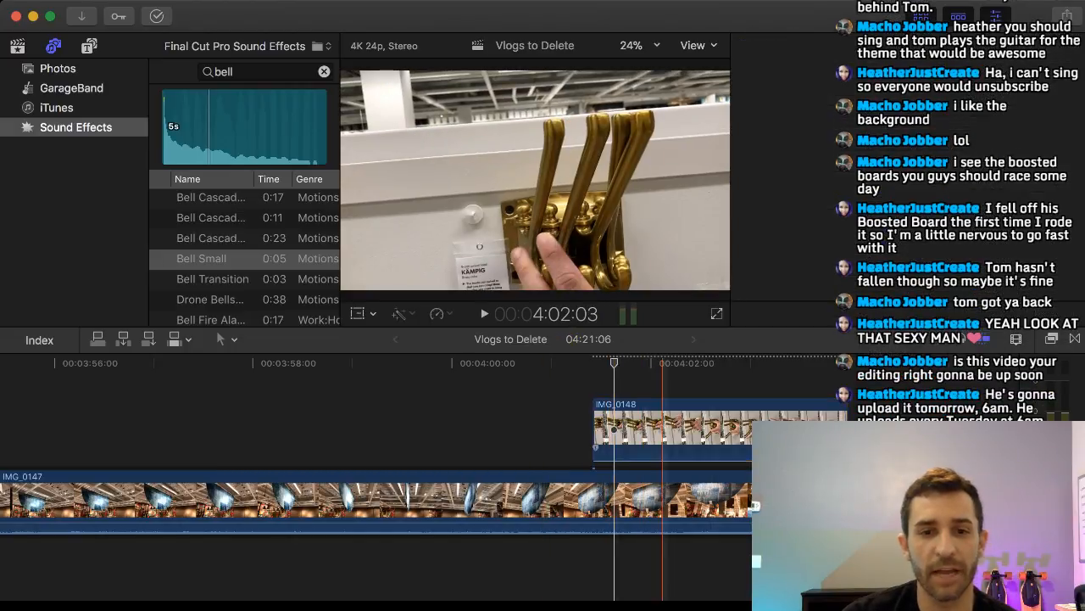
Carry IMG_0148 back along the timeline until it sits above IMG_0131.
drag(662, 428, 315, 428)
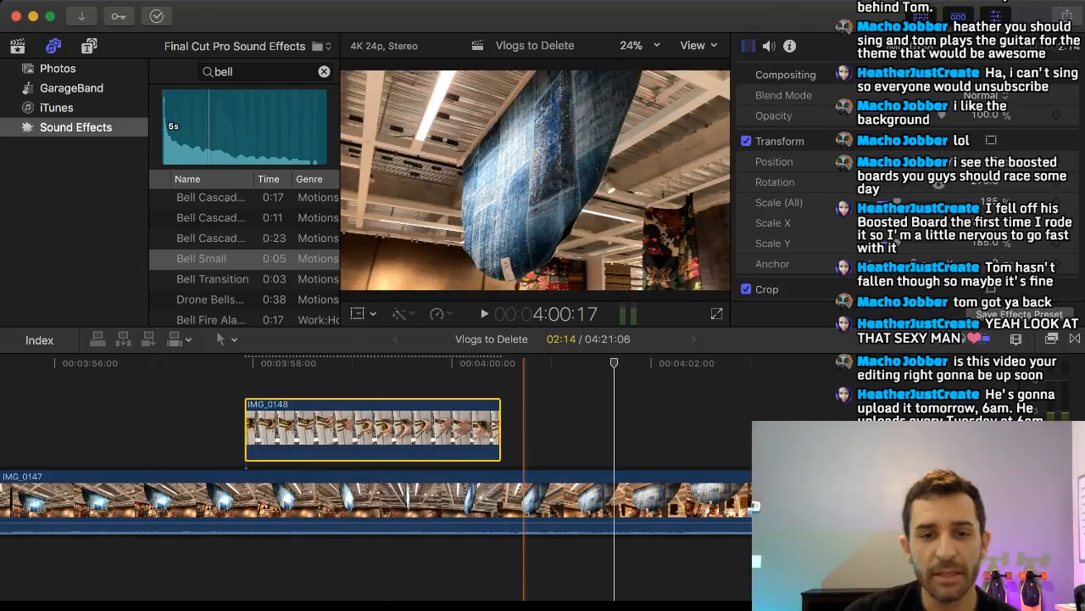
scroll(497, 475, left, 3)
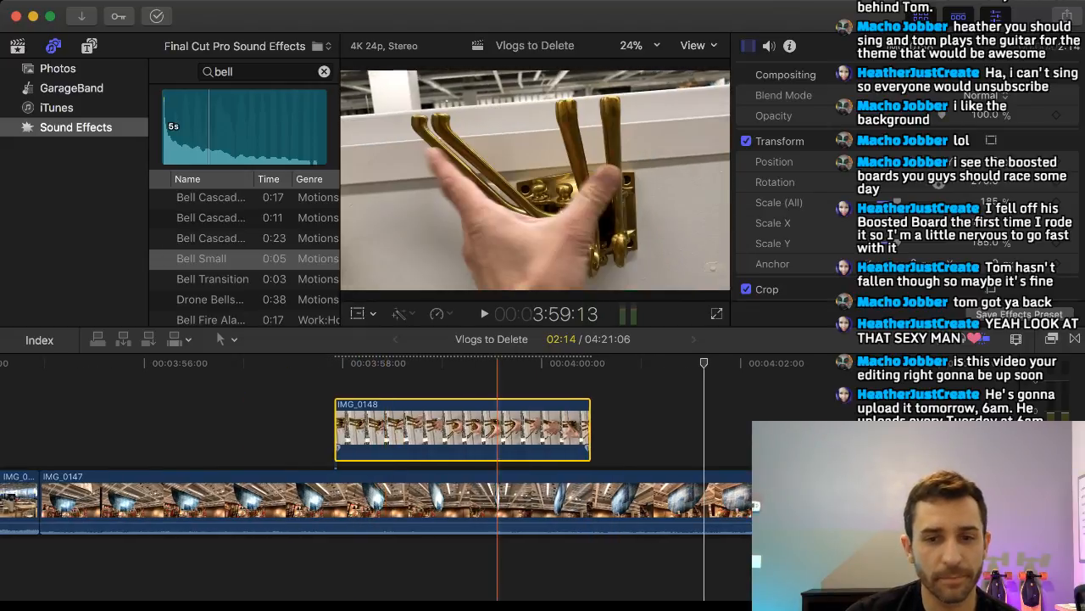
drag(498, 429, 150, 429)
scroll(388, 432, left, 12)
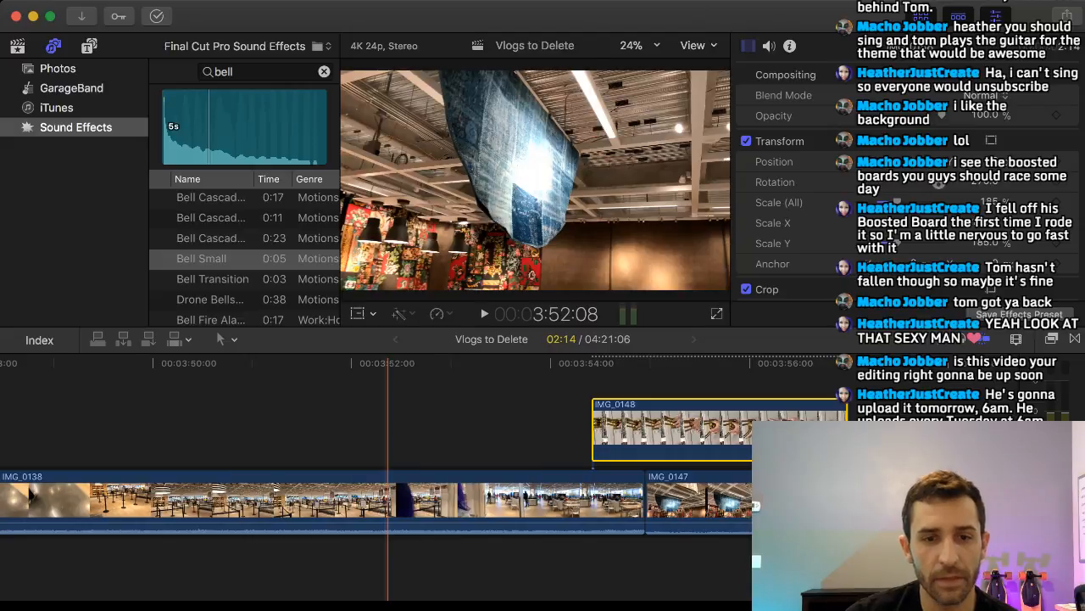
scroll(389, 432, left, 1)
drag(767, 429, 164, 429)
scroll(261, 432, left, 18)
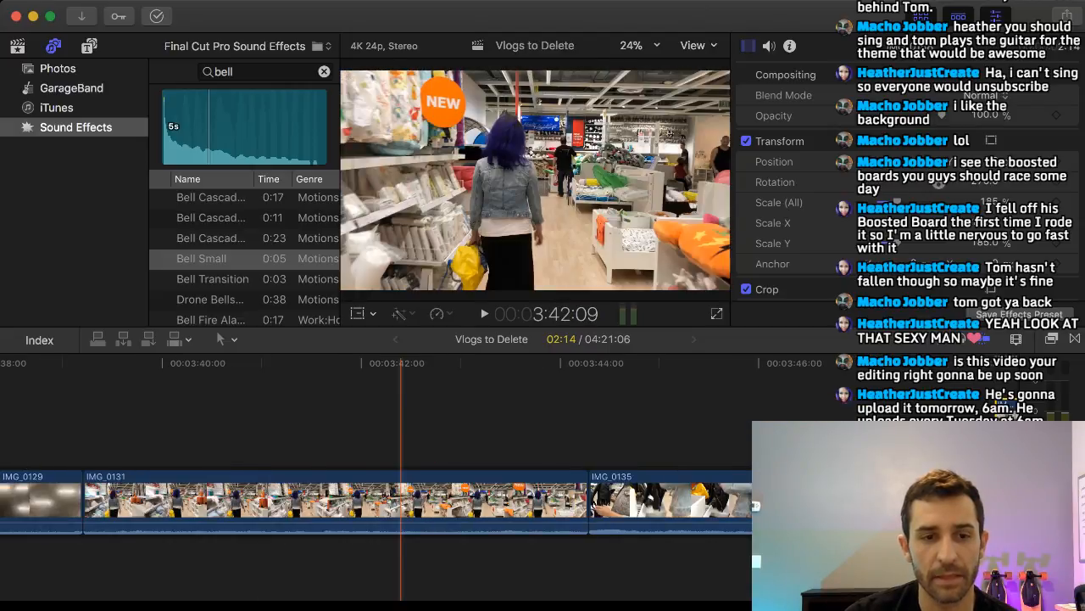
scroll(278, 429, right, 4)
drag(851, 417, 56, 417)
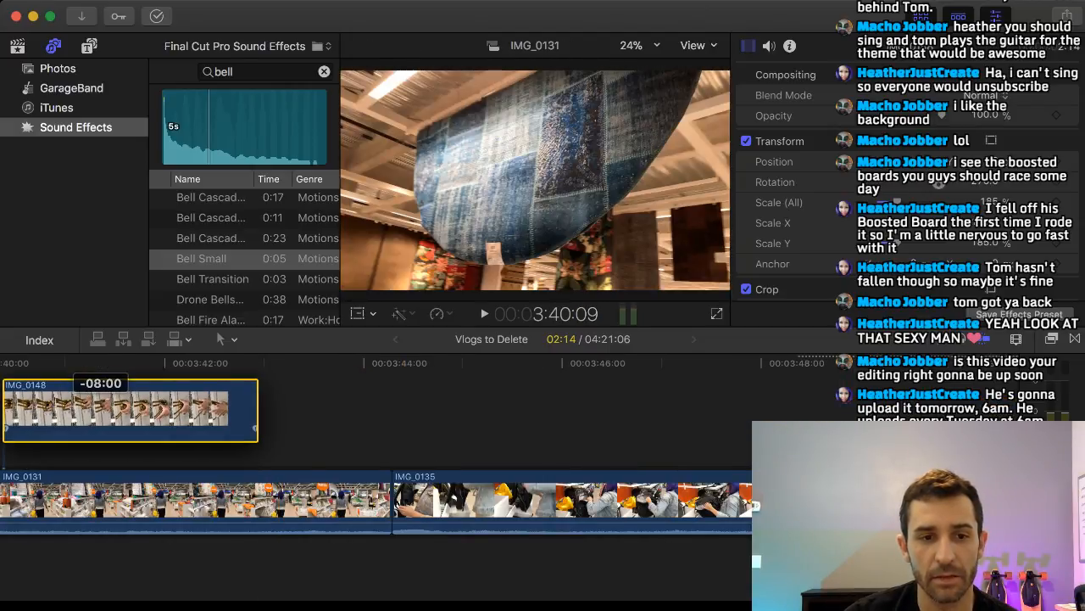
Carry IMG_0148 from above IMG_0131 further back until it sits above IMG_0119.
scroll(105, 417, left, 14)
drag(883, 424, 102, 424)
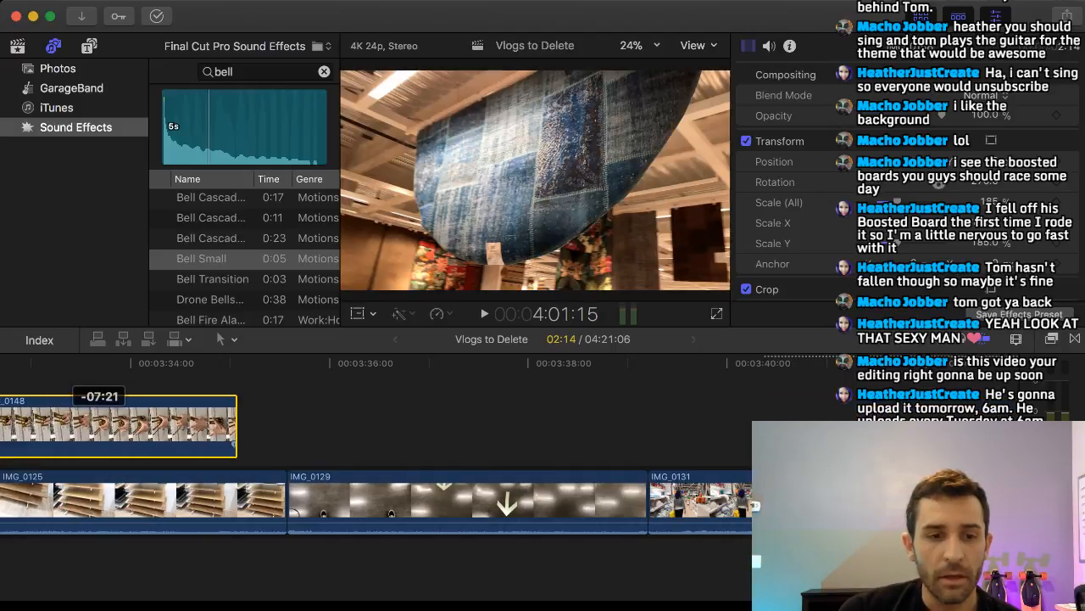
scroll(149, 424, left, 18)
drag(984, 417, 215, 417)
scroll(215, 417, left, 18)
scroll(627, 417, right, 3)
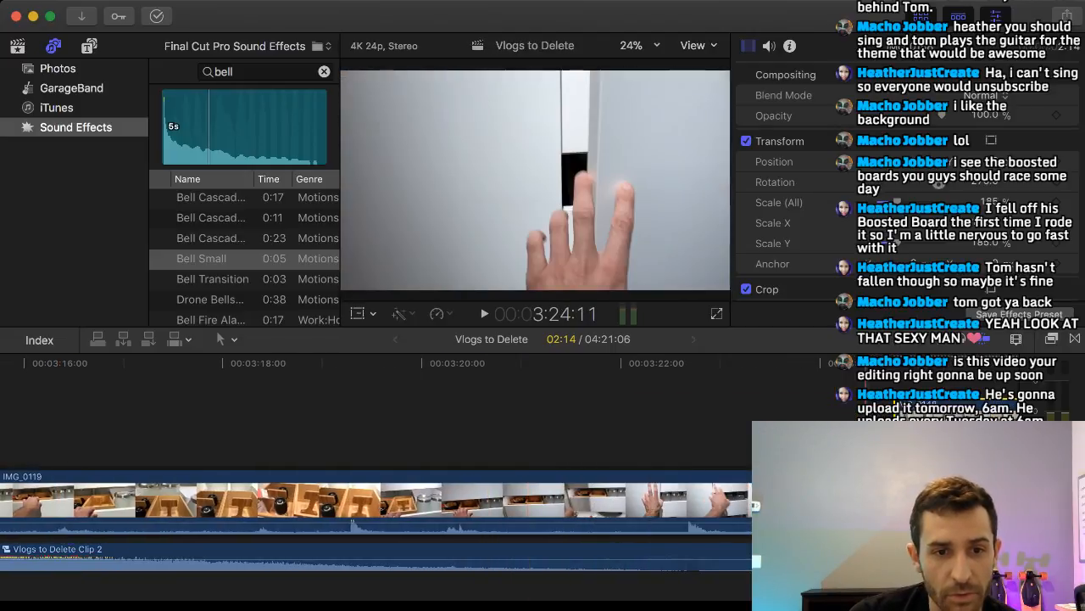
drag(910, 417, 290, 421)
scroll(292, 421, left, 8)
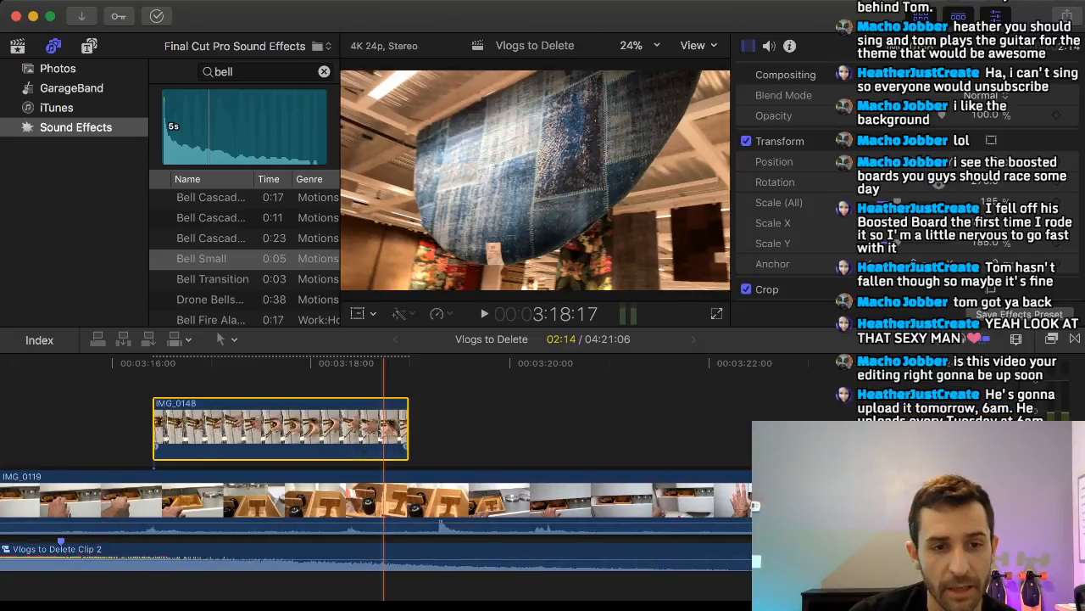
Move IMG_0148 so it starts just before the cut between IMG_0133 and IMG_0119, and play it back.
drag(610, 417, 102, 411)
scroll(212, 417, left, 12)
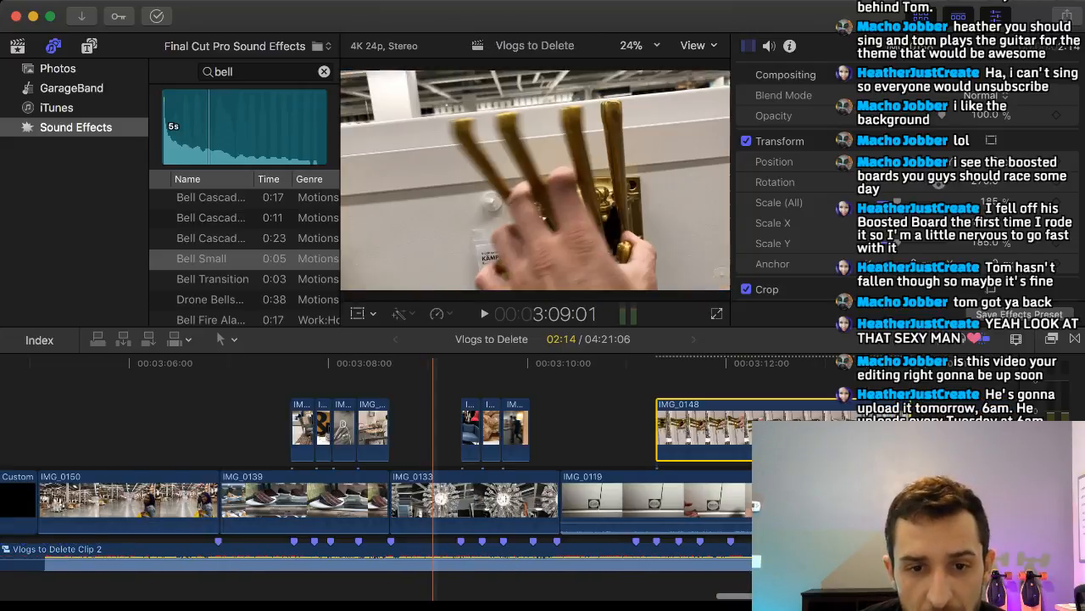
drag(749, 424, 655, 424)
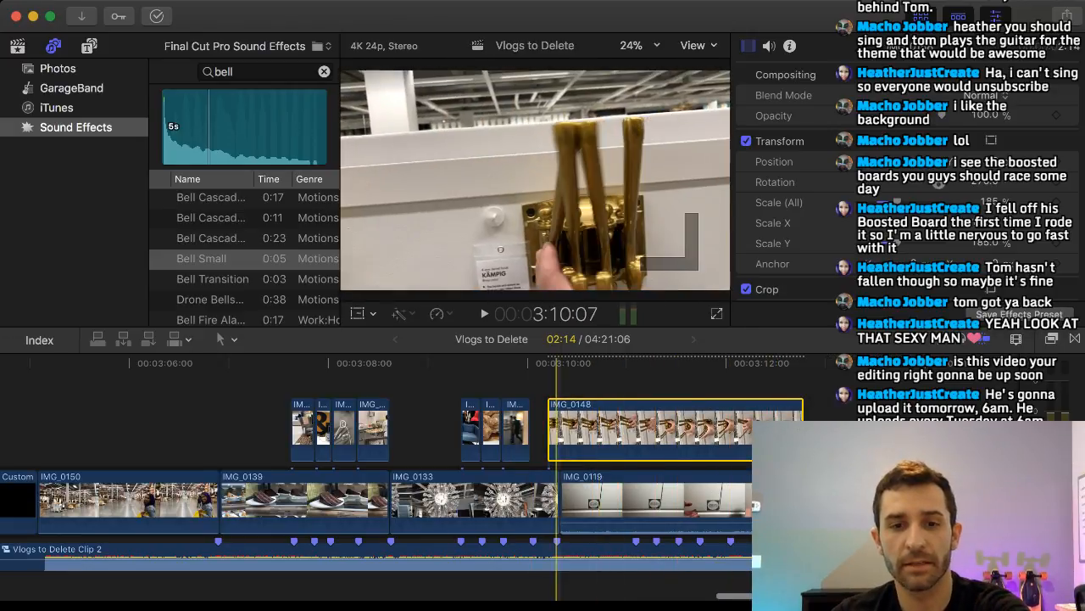
click(558, 384)
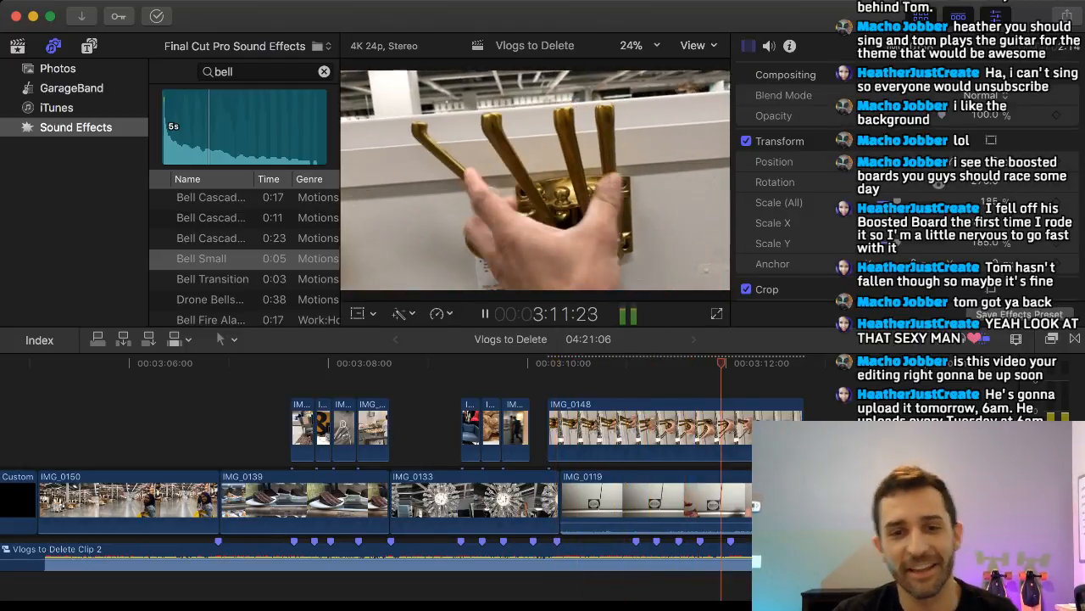
key(space)
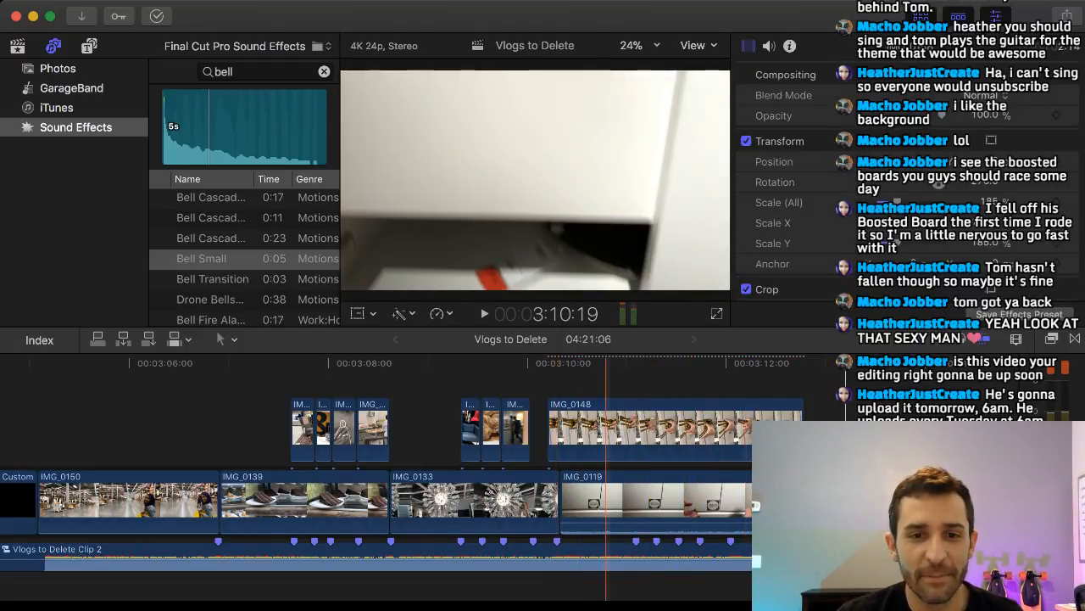
Speed up IMG_0148 with the retime editor to 8 frames and place it directly after IMG_0145 above IMG_0133.
click(616, 429)
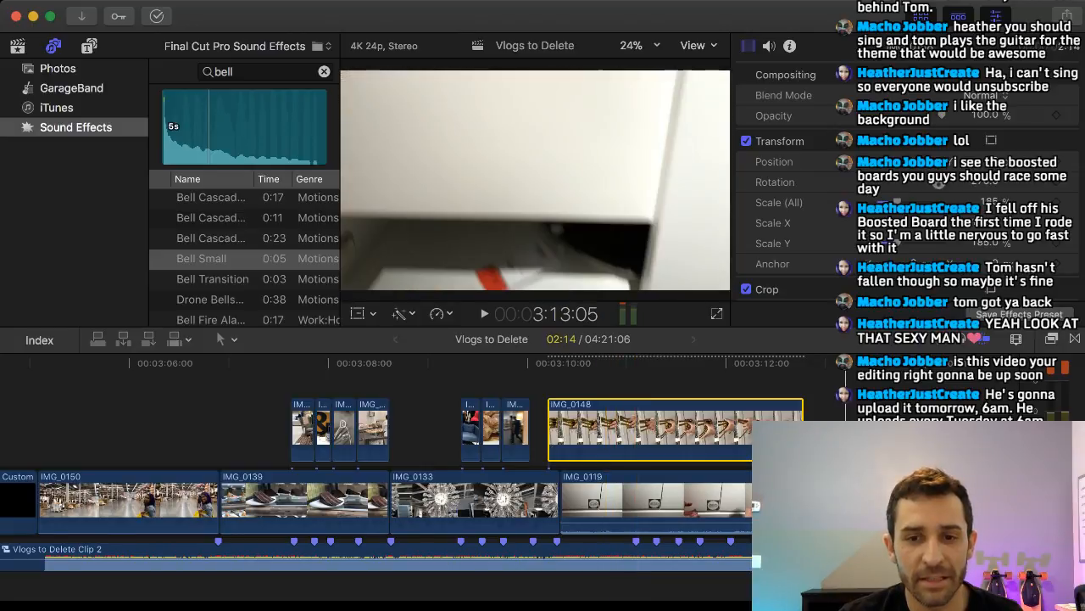
key(super+r)
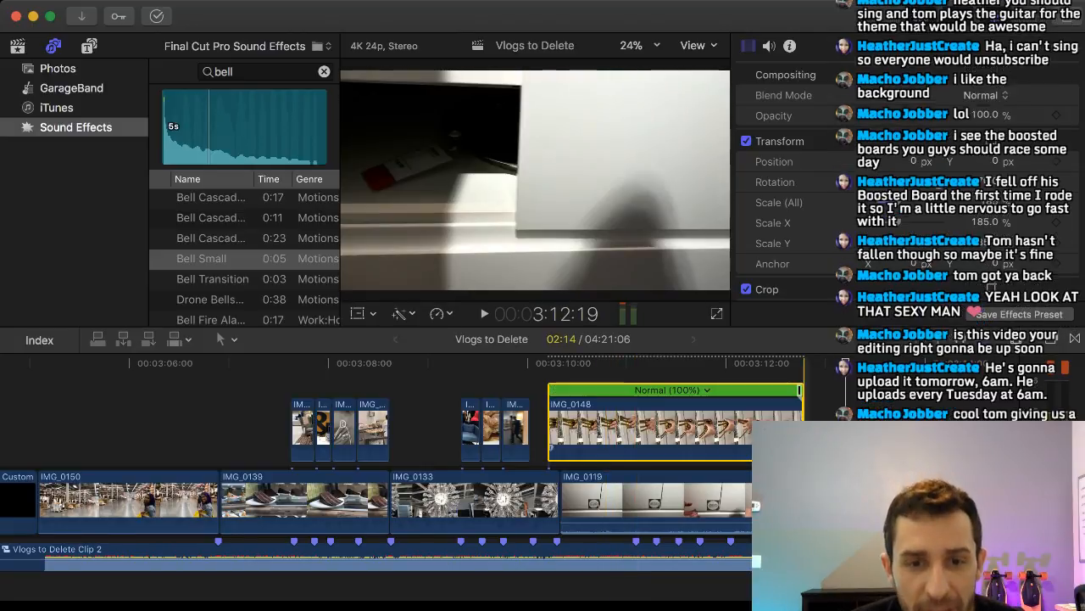
drag(800, 390, 558, 424)
drag(633, 409, 558, 390)
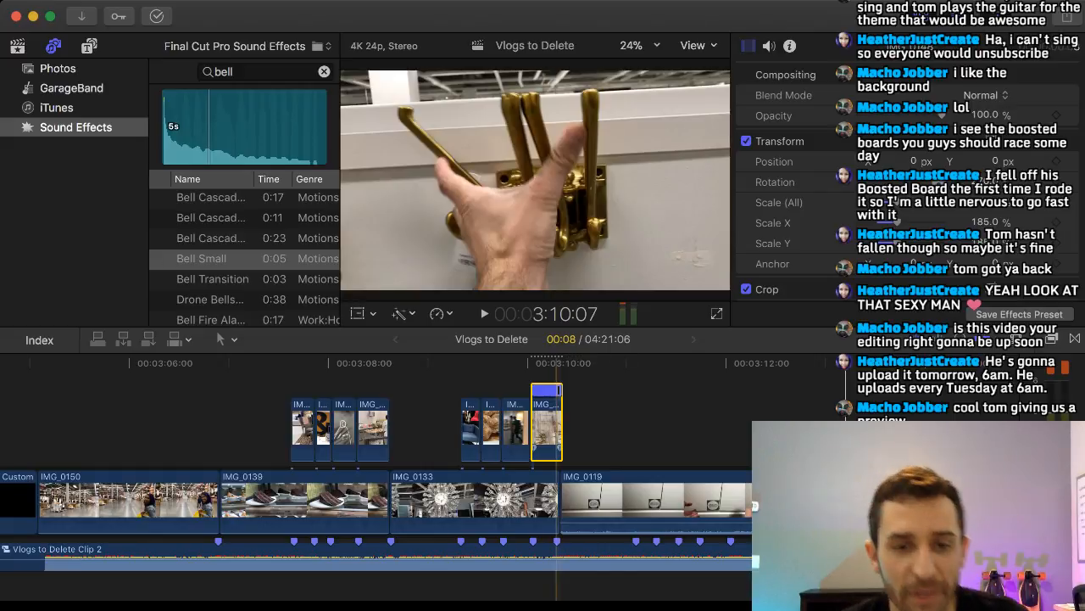
Play back the montage around the short clips above IMG_0139 and IMG_0133 to check their timing against the music.
key(space)
key(space)
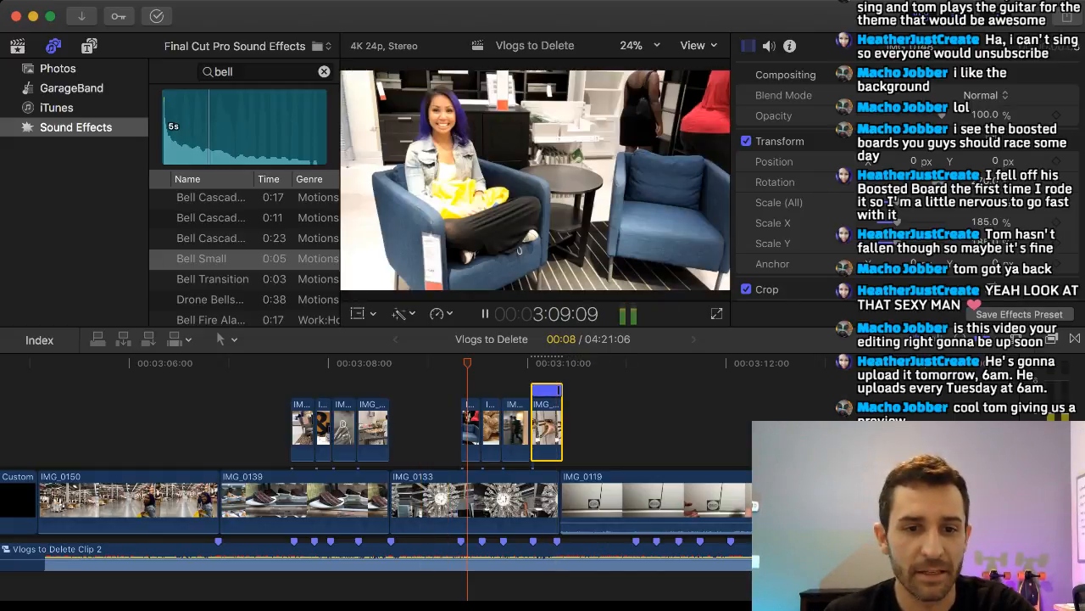
key(space)
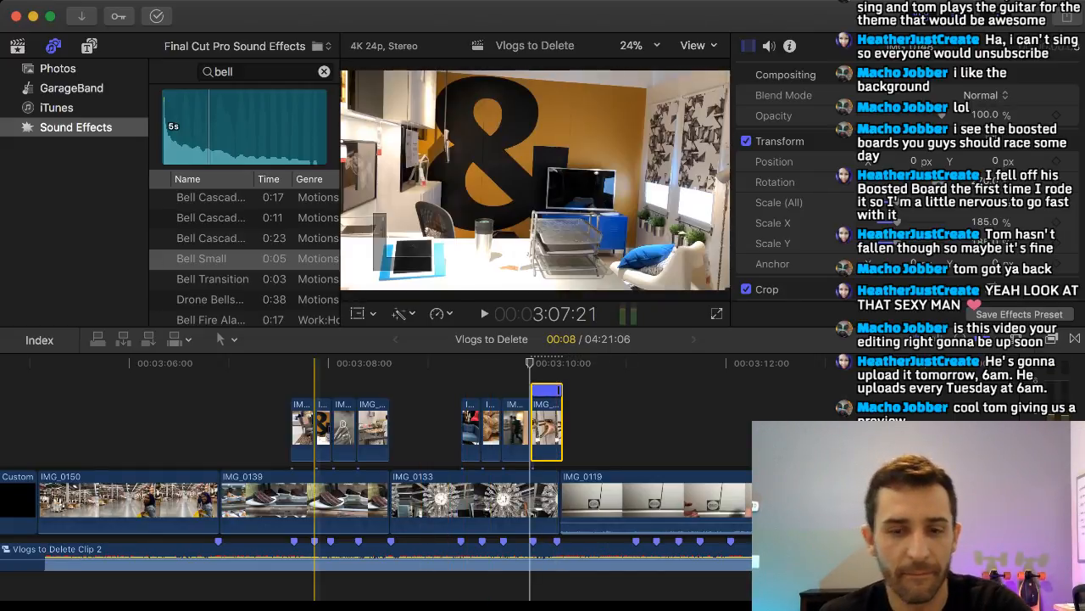
key(space)
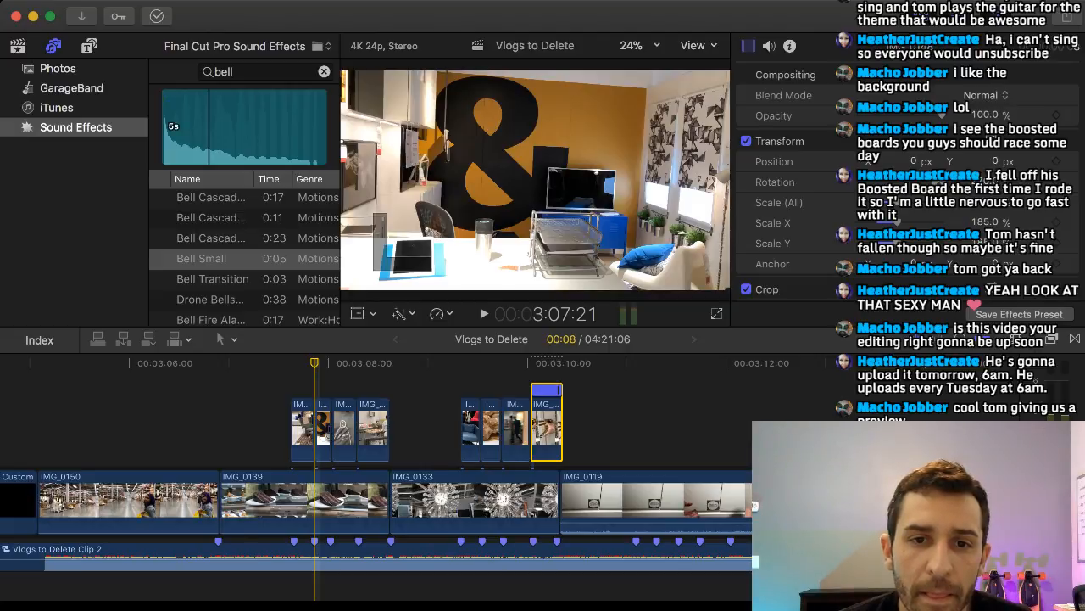
key(space)
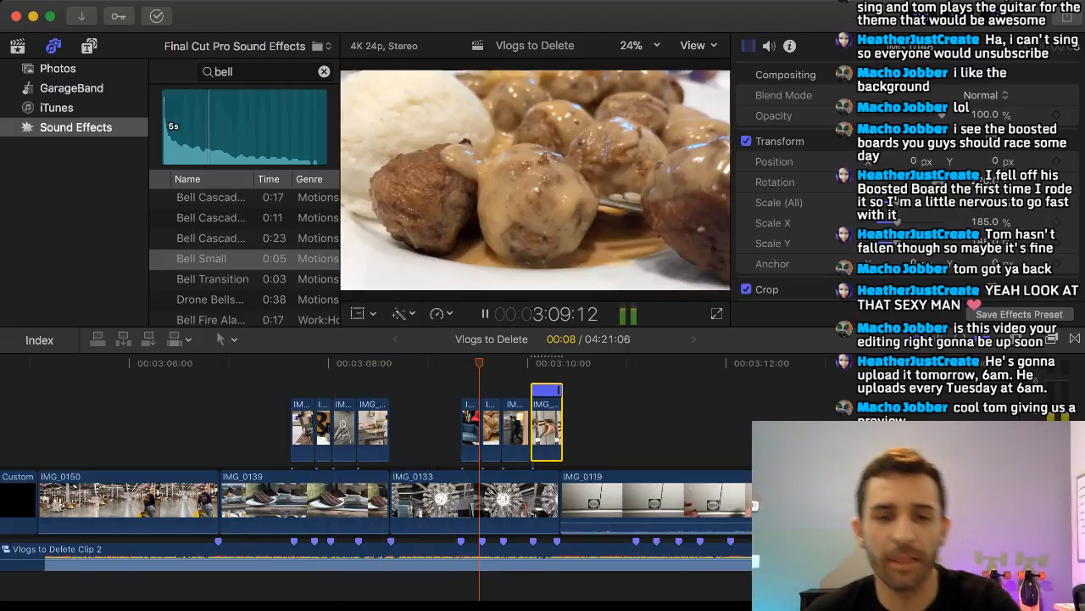
Stop playback and delete the IMG_0150 clip that follows IMG_0147 near the end of the timeline.
key(space)
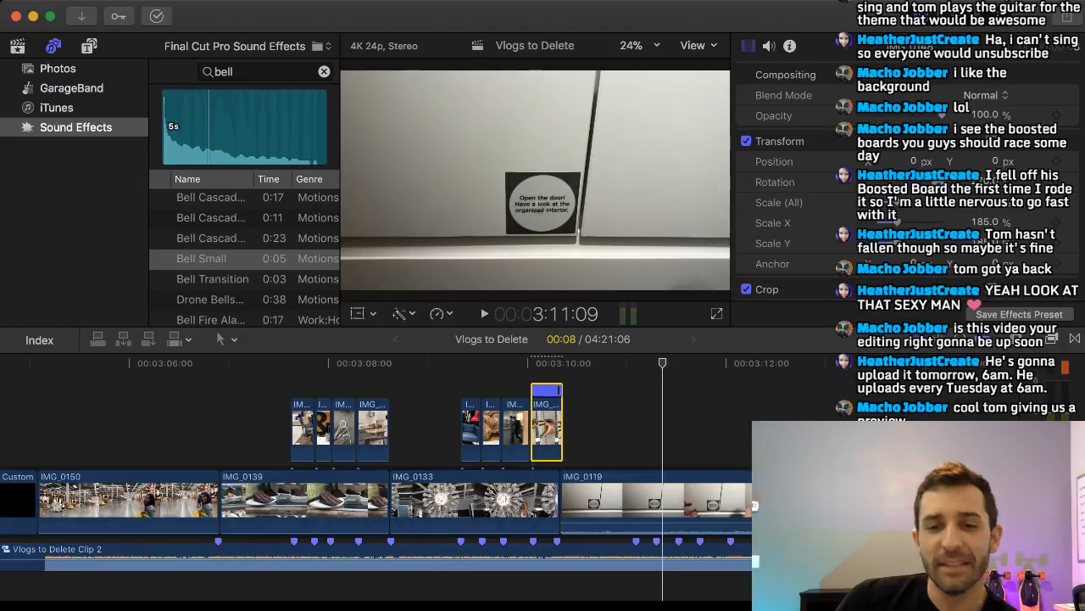
scroll(481, 474, right, 10)
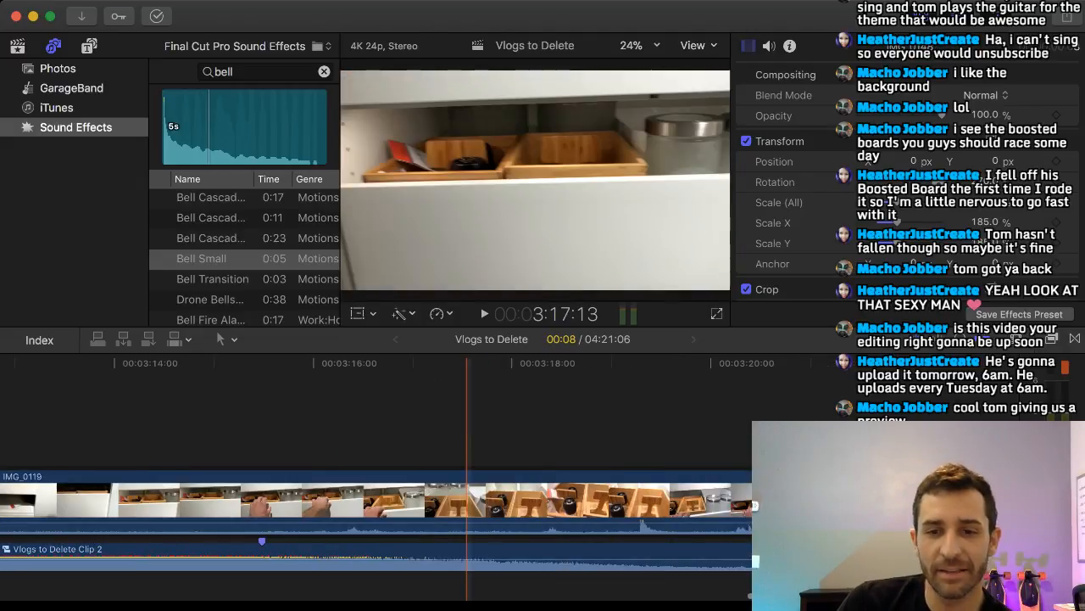
scroll(468, 475, right, 2)
scroll(543, 474, left, 7)
scroll(532, 475, right, 8)
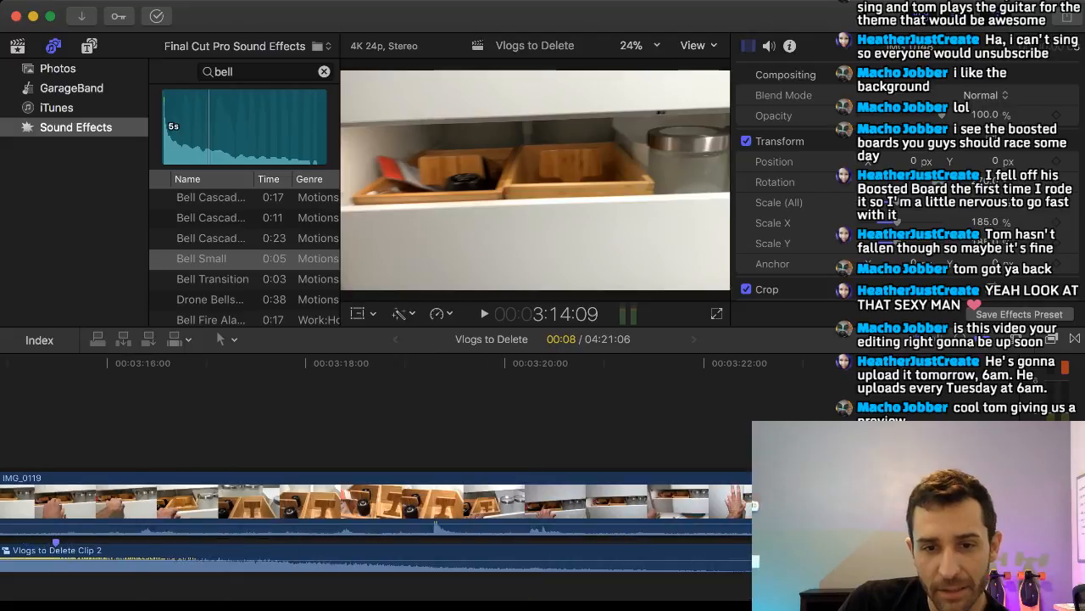
scroll(377, 509, right, 20)
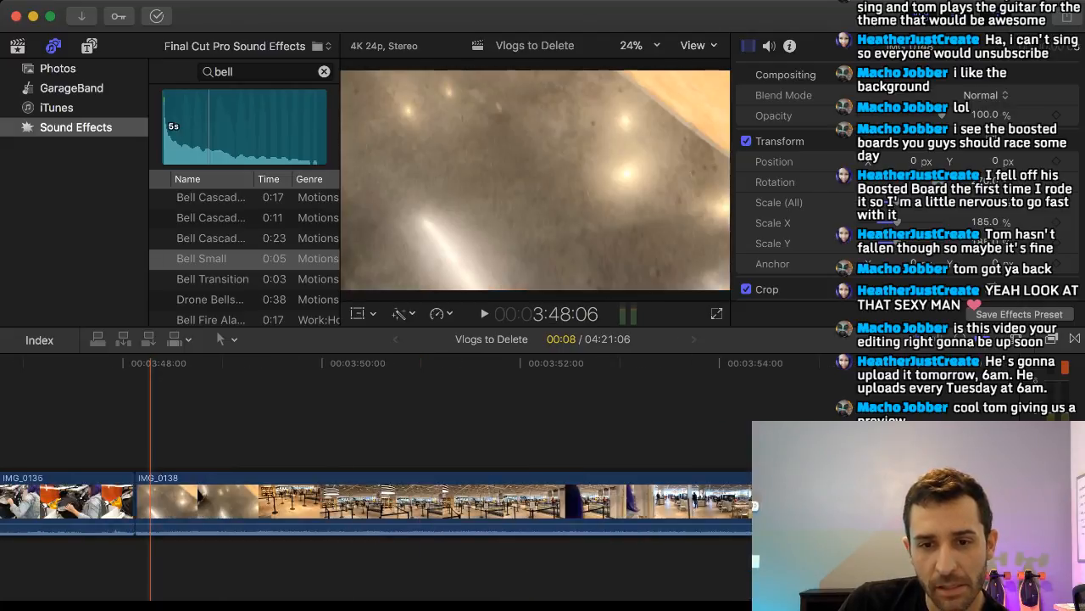
scroll(376, 500, right, 6)
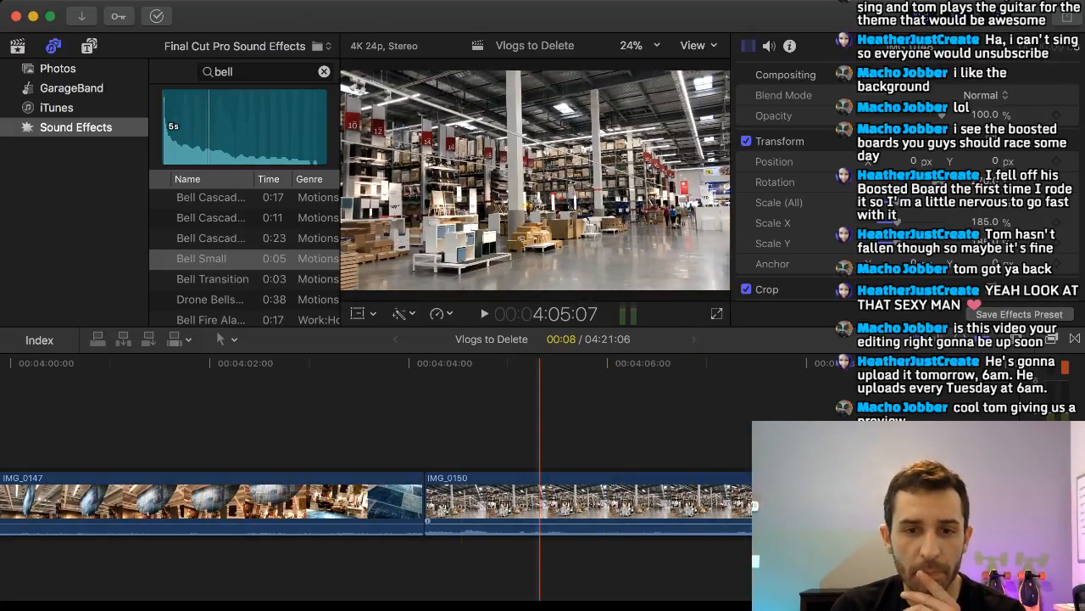
click(539, 502)
key(Delete)
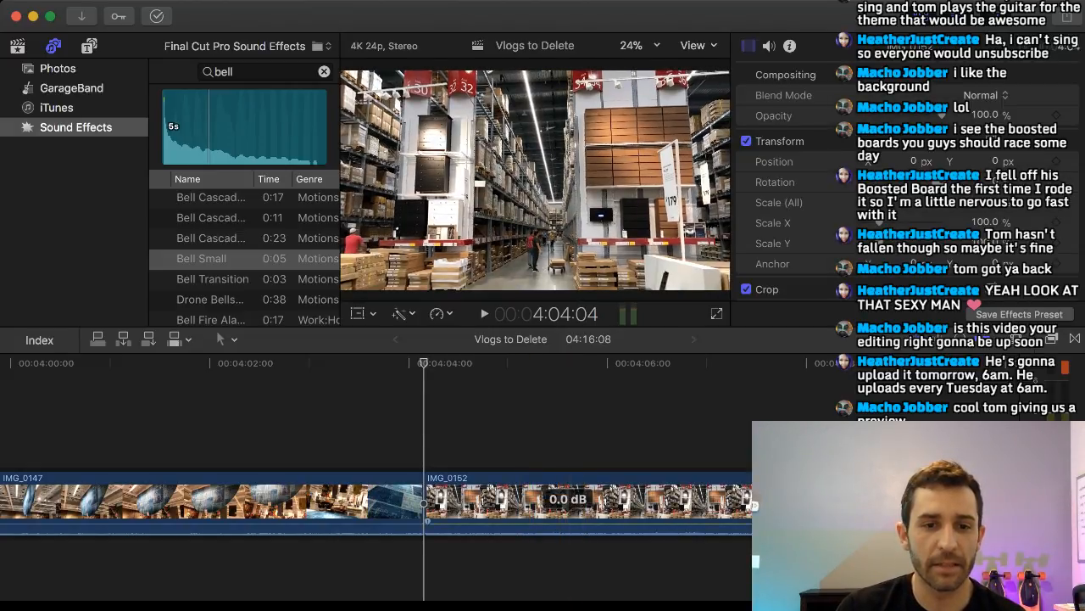
Lift IMG_0152 out of the primary storyline to above IMG_0147 and delete the iPhone 8+ title artwork after IMG_0147.
click(579, 502)
key(Delete)
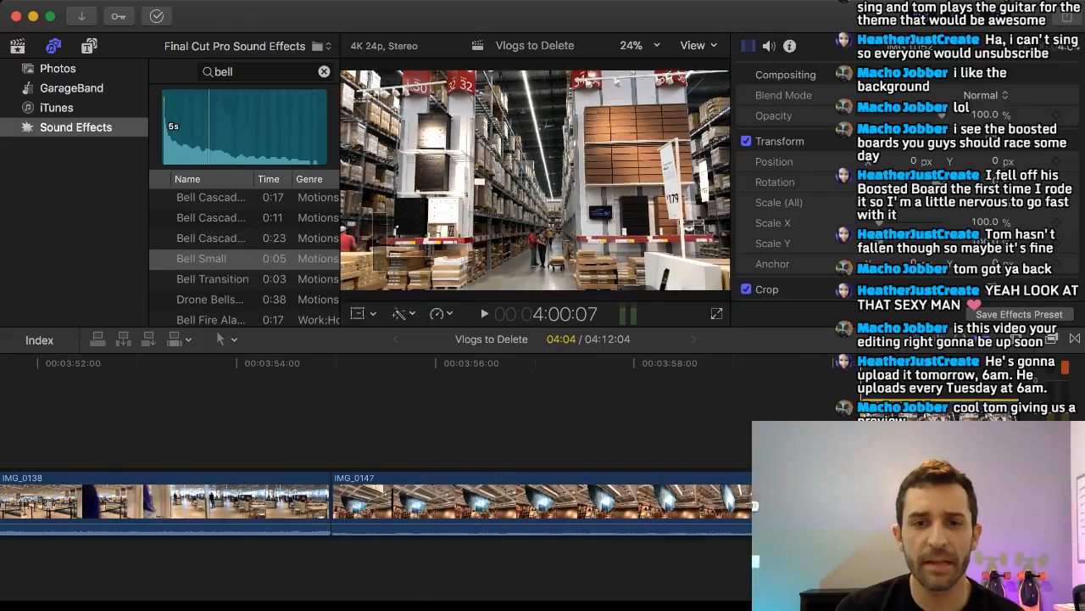
key(alt+v)
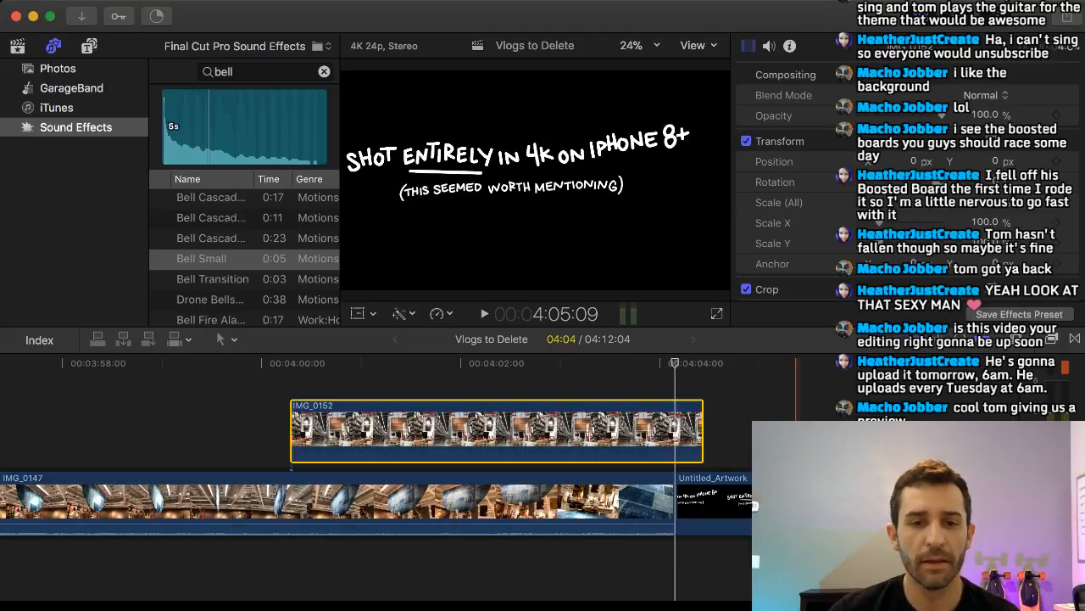
click(794, 502)
key(Delete)
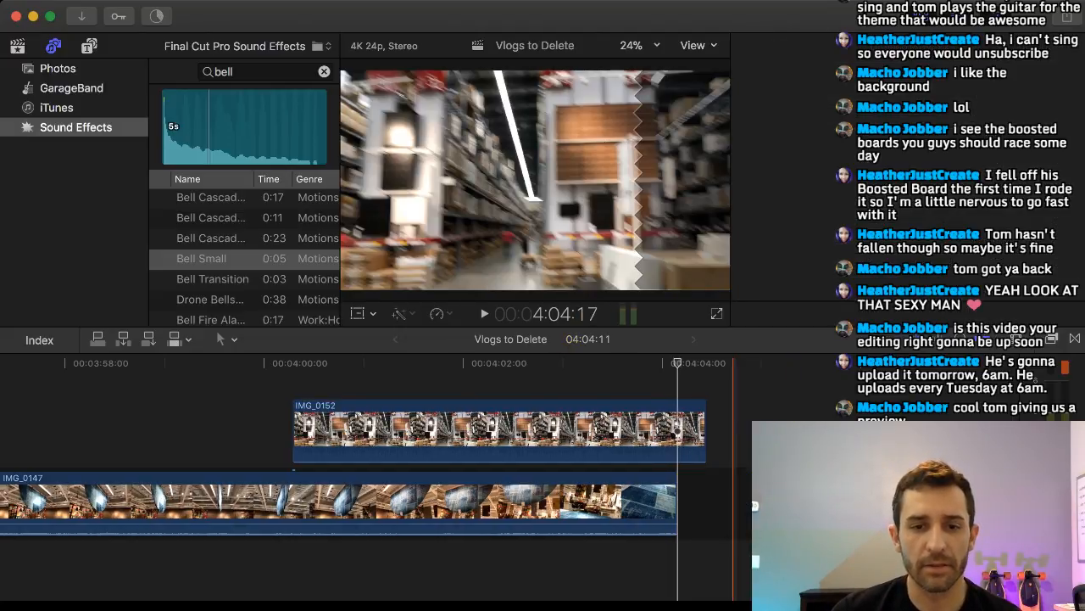
Carry IMG_0152 back along the timeline to the montage and insert it in the primary storyline between IMG_0133 and IMG_0119.
drag(675, 432, 235, 432)
scroll(576, 432, left, 10)
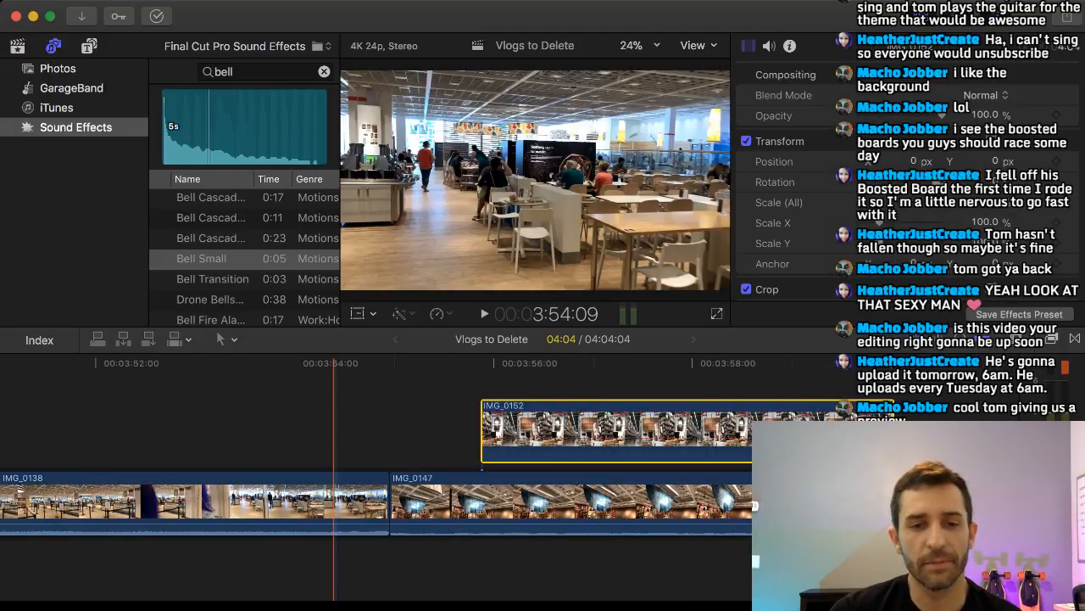
drag(670, 433, 179, 426)
scroll(179, 433, left, 15)
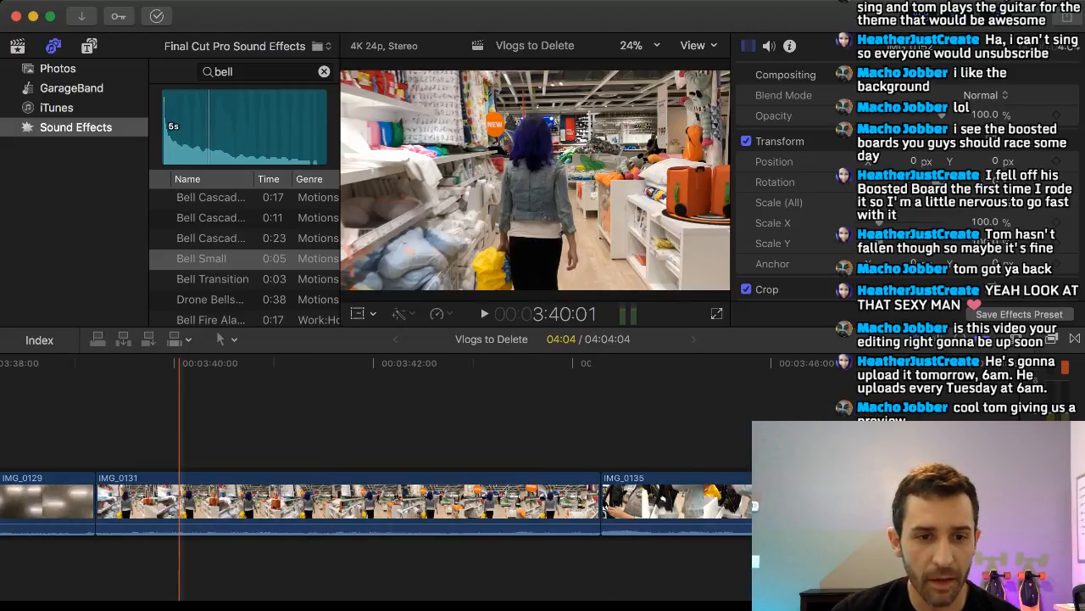
scroll(377, 501, right, 10)
drag(992, 428, 53, 425)
scroll(169, 428, left, 10)
drag(747, 430, 154, 428)
scroll(145, 428, left, 10)
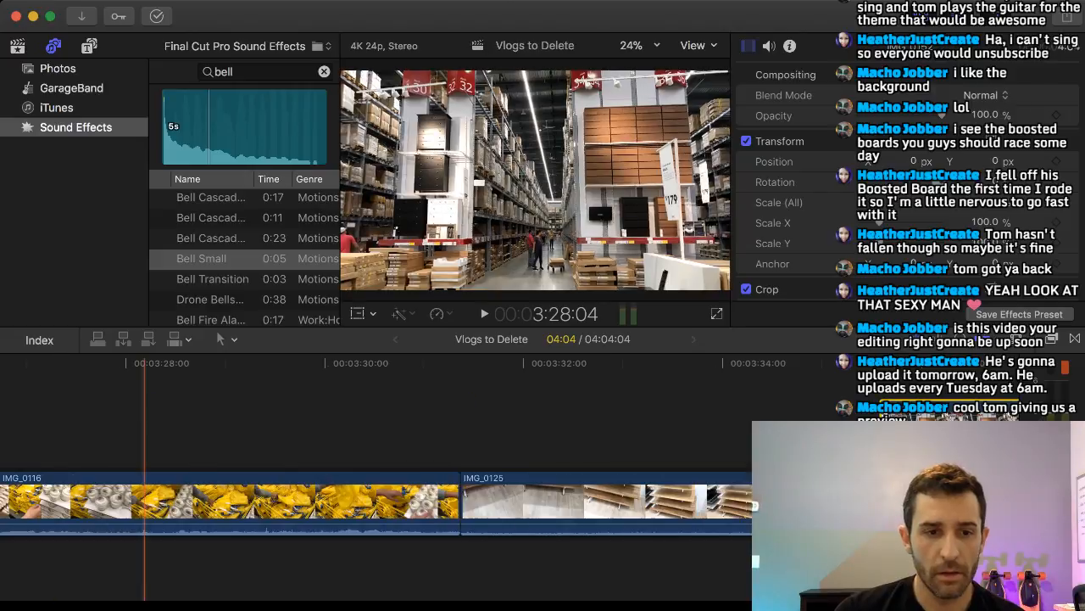
drag(987, 428, 180, 428)
scroll(182, 428, left, 10)
scroll(183, 428, left, 5)
drag(990, 428, 153, 428)
scroll(154, 429, left, 3)
scroll(153, 428, left, 7)
drag(746, 429, 173, 428)
scroll(173, 428, left, 7)
drag(794, 428, 504, 505)
Play back the cut from IMG_0133 into IMG_0152, and trim IMG_0152's end to the last beat marker beneath it.
key(space)
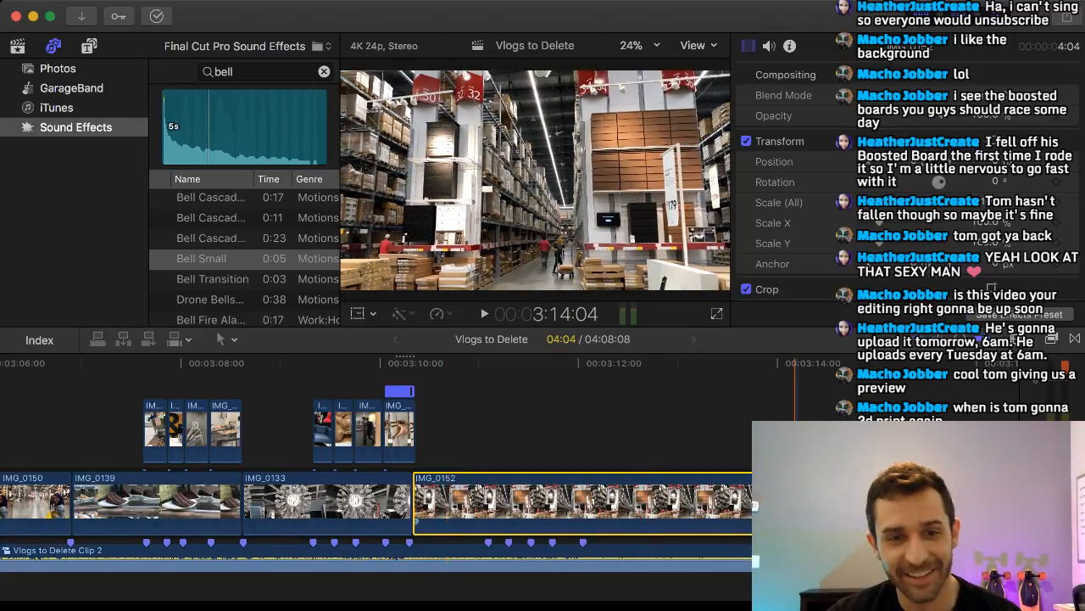
click(384, 363)
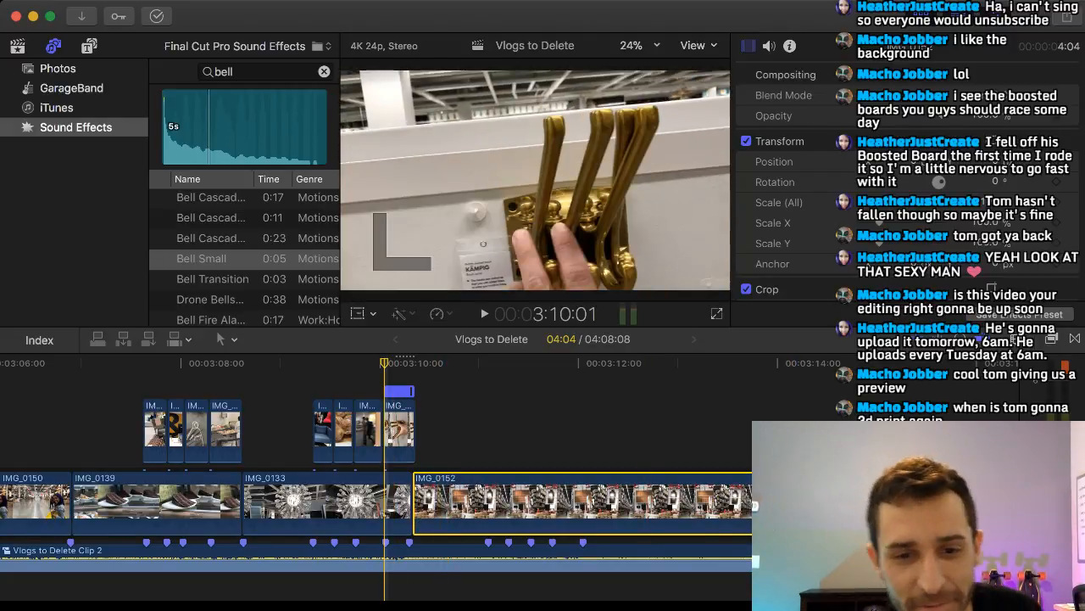
key(space)
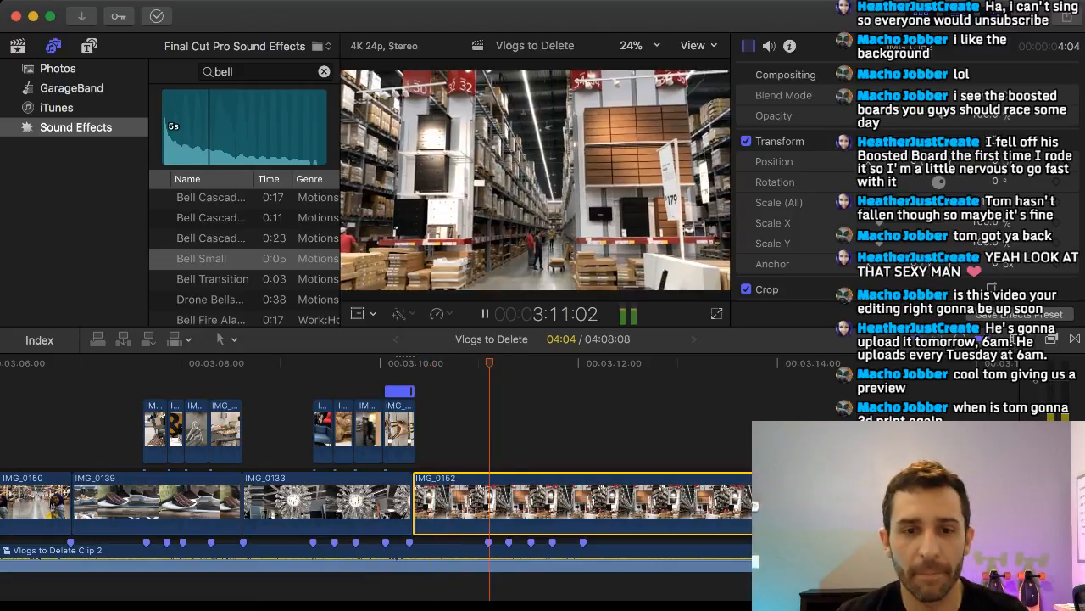
key(space)
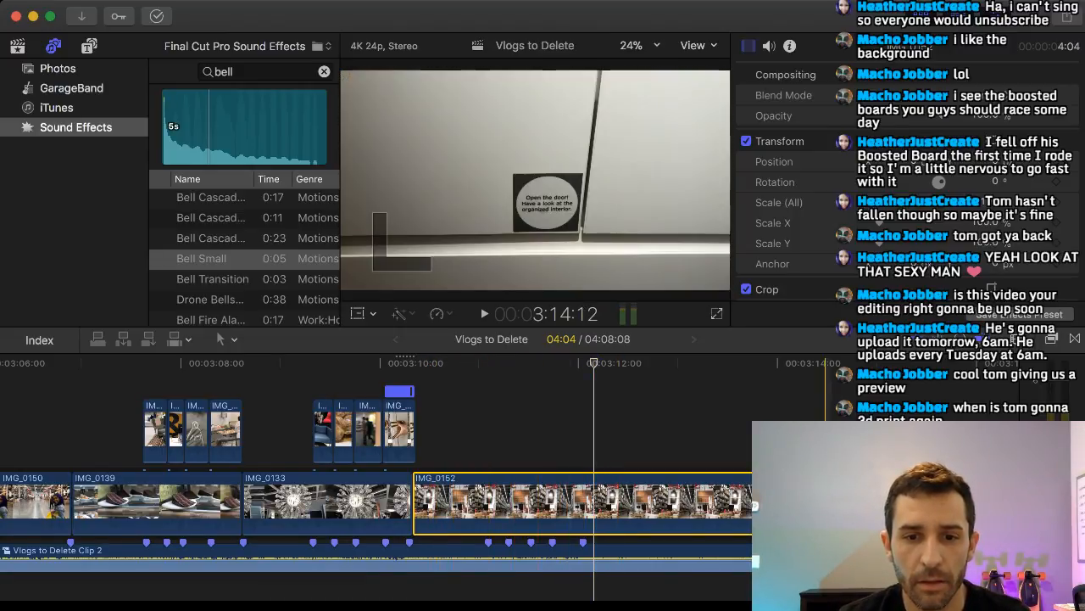
drag(809, 504, 580, 505)
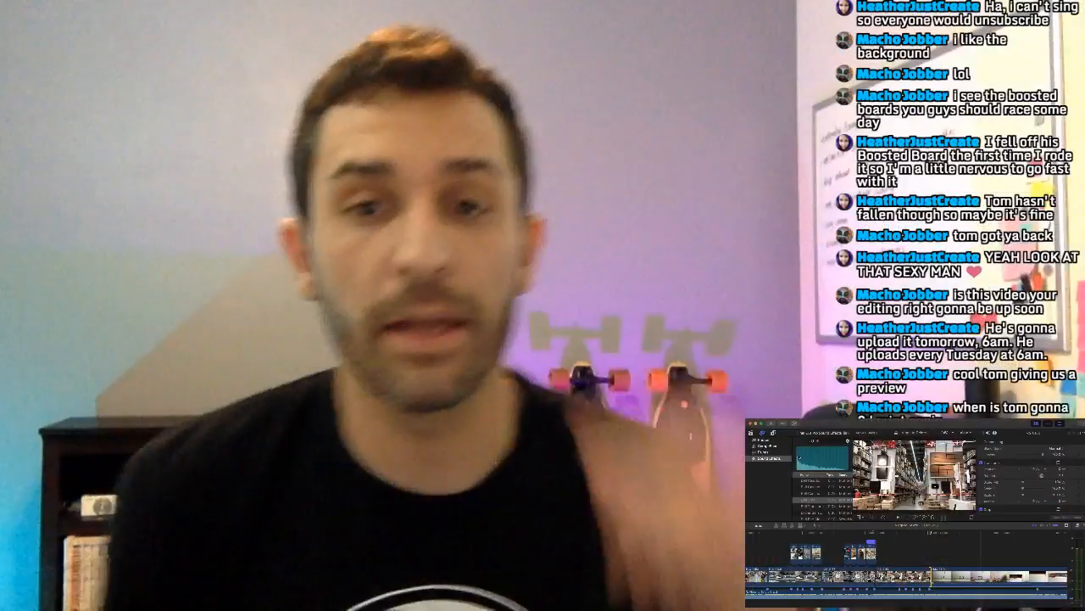
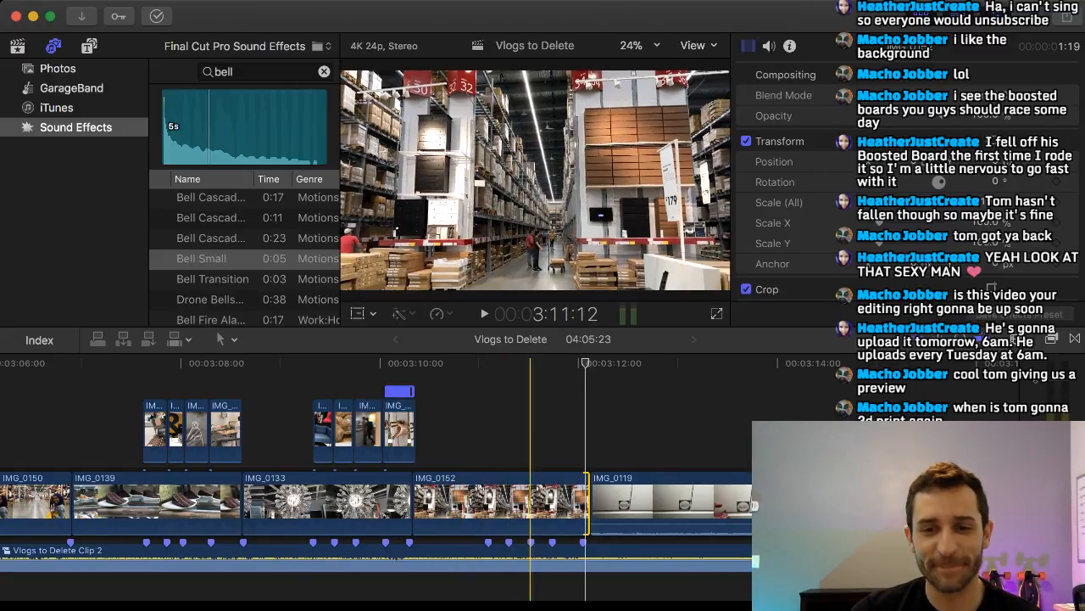
Isolate the floor-arrow moment of IMG_0129 by cutting away the footage on both sides, and lift it above IMG_0125.
scroll(530, 500, right, 20)
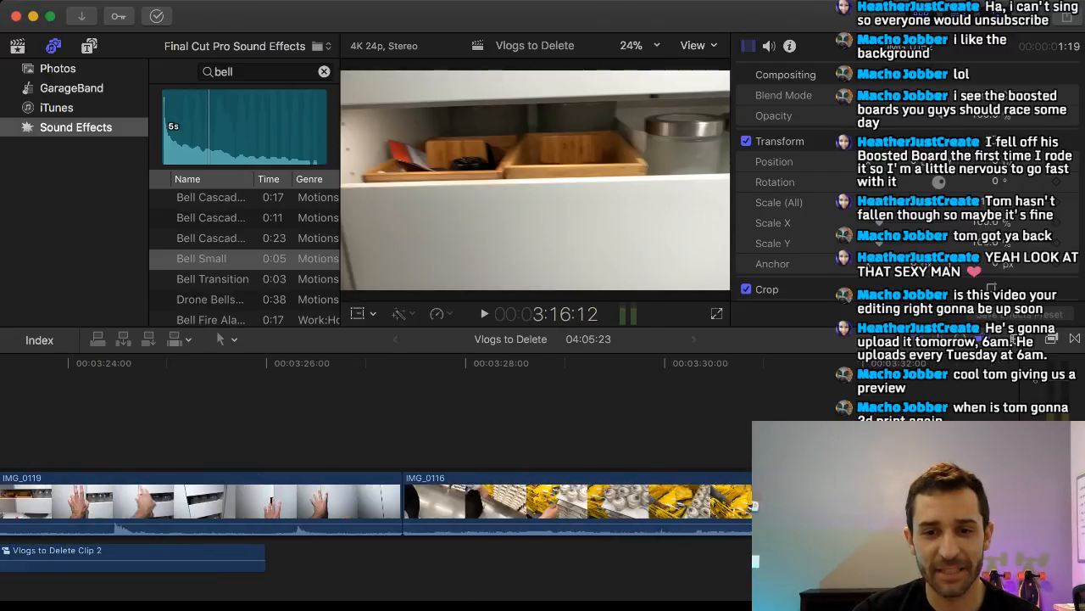
scroll(378, 500, right, 12)
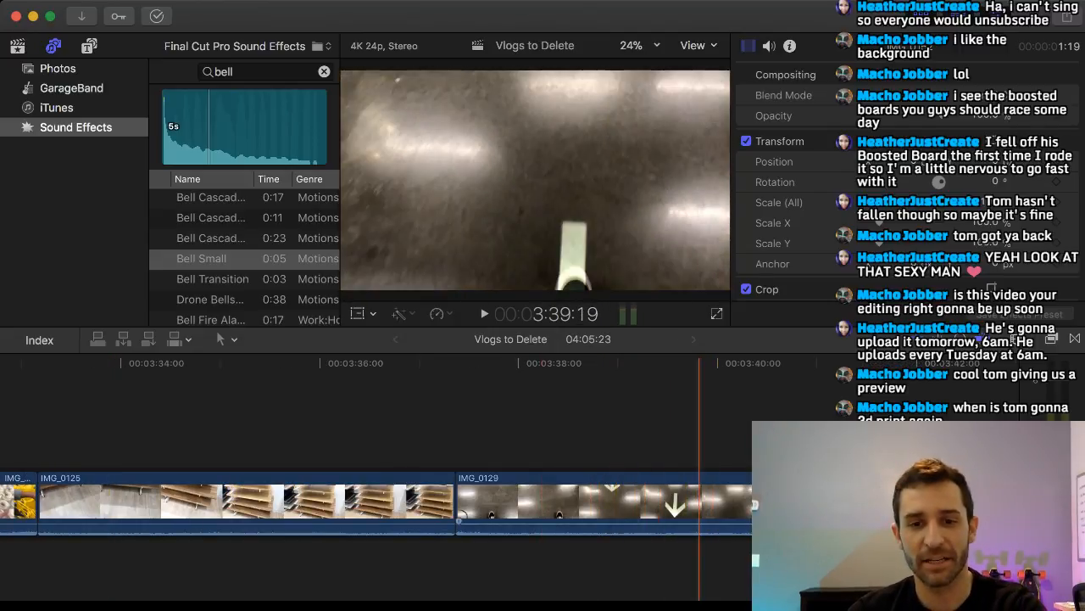
key(super+b)
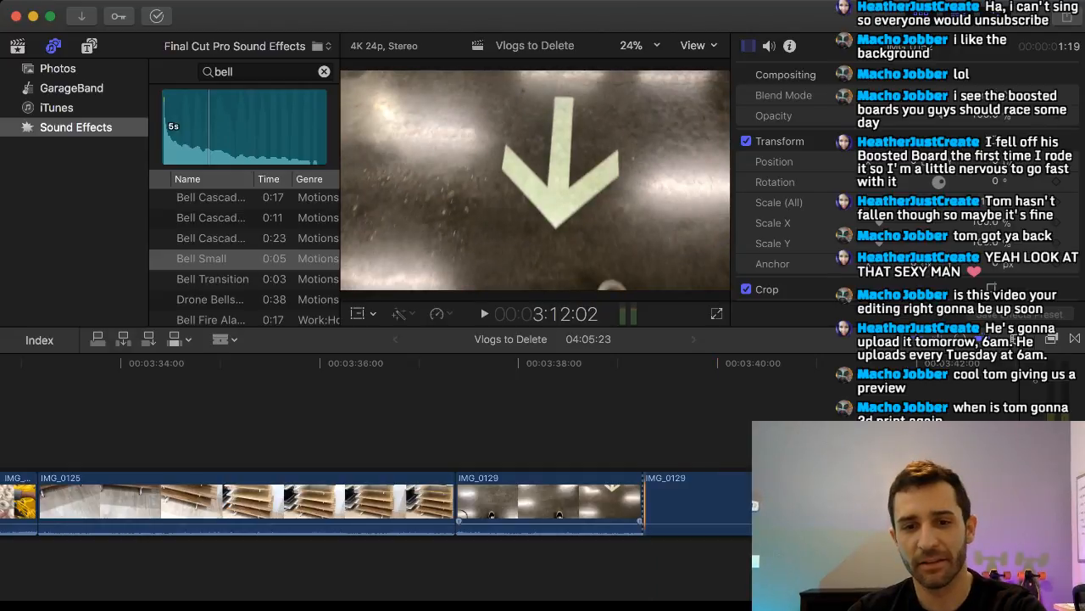
key(r)
click(708, 503)
key(a)
click(735, 503)
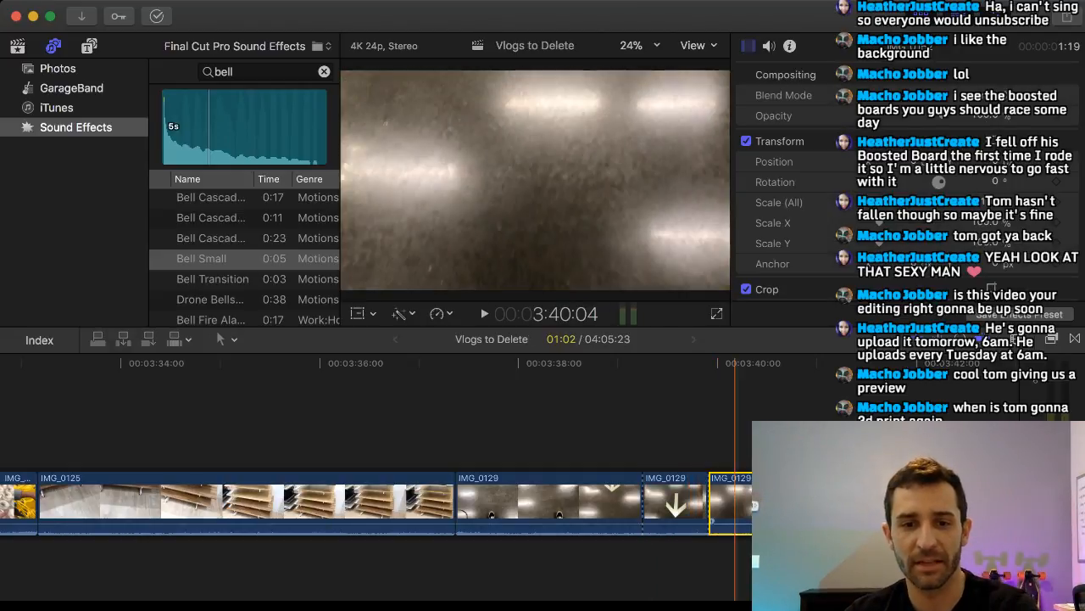
key(Delete)
click(582, 503)
key(Delete)
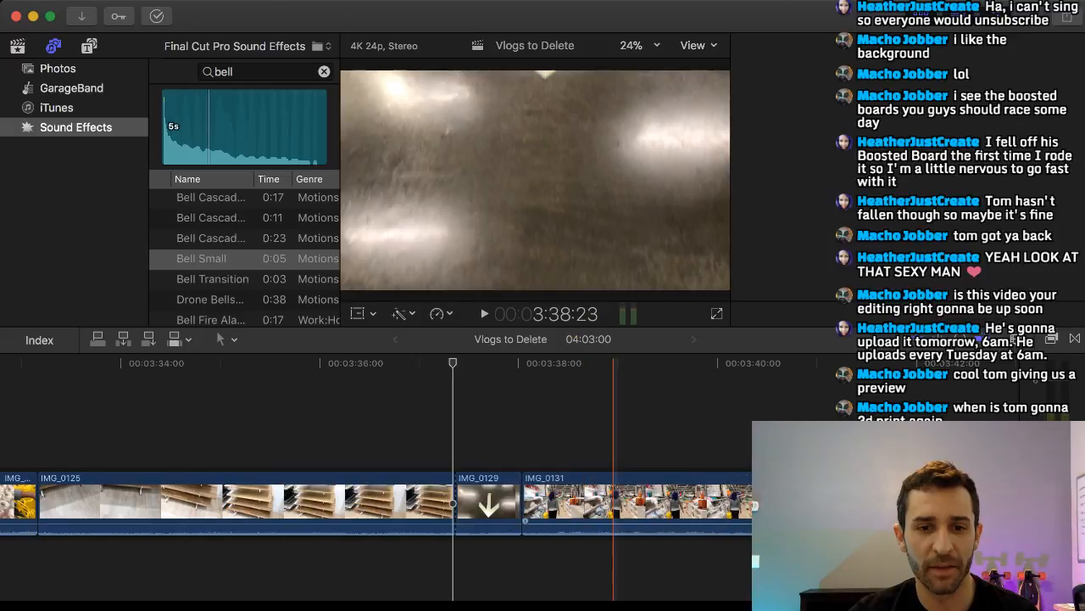
drag(488, 504, 265, 426)
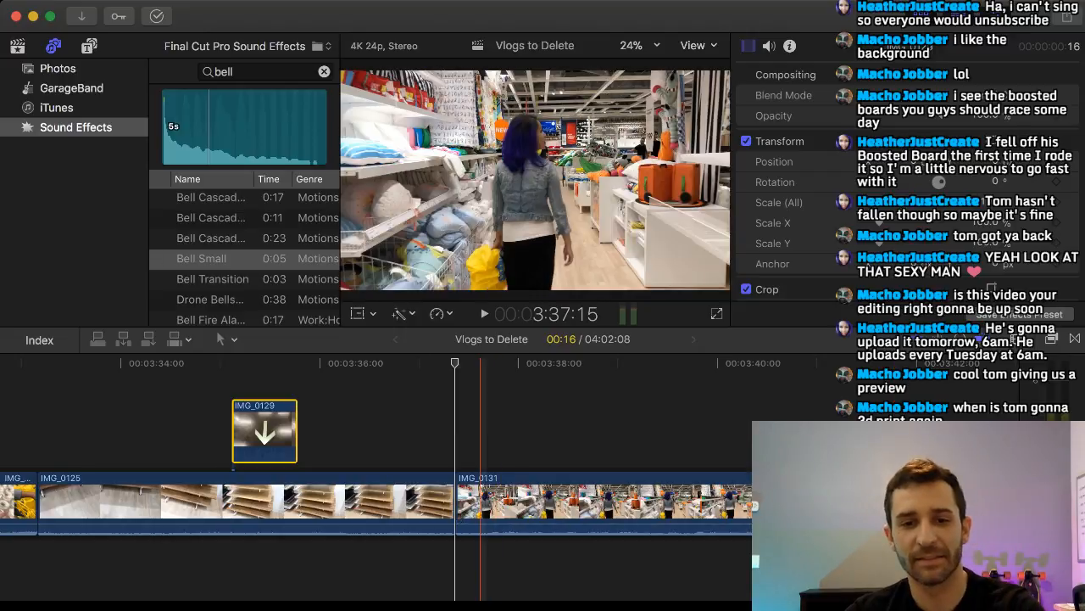
Split IMG_0131 after its first 21 frames, delete the rest, and lift the short piece above IMG_0125, after IMG_0129.
key(b)
click(544, 504)
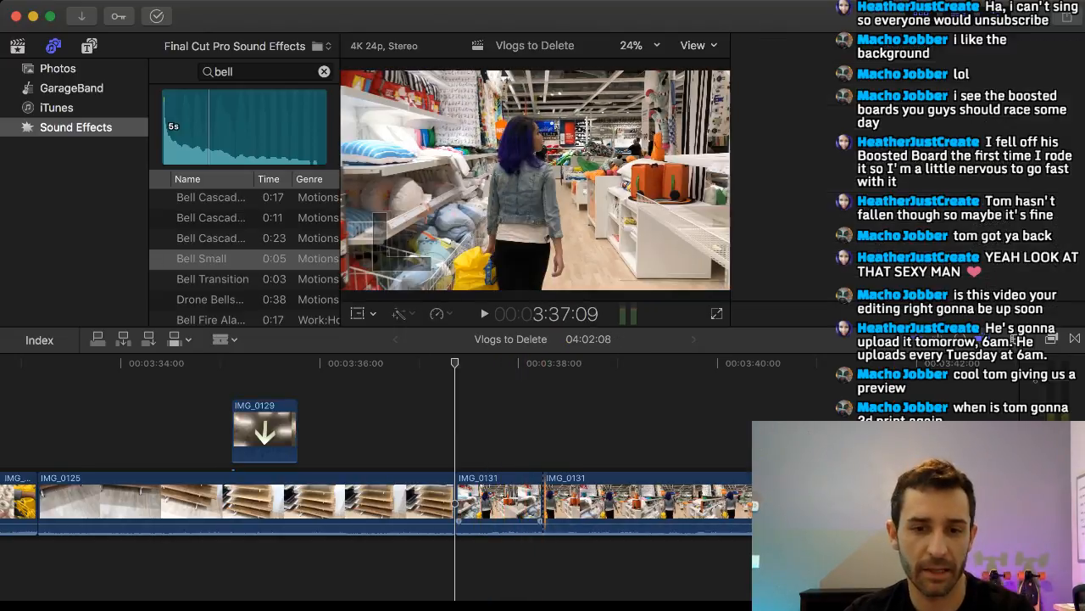
key(a)
click(555, 504)
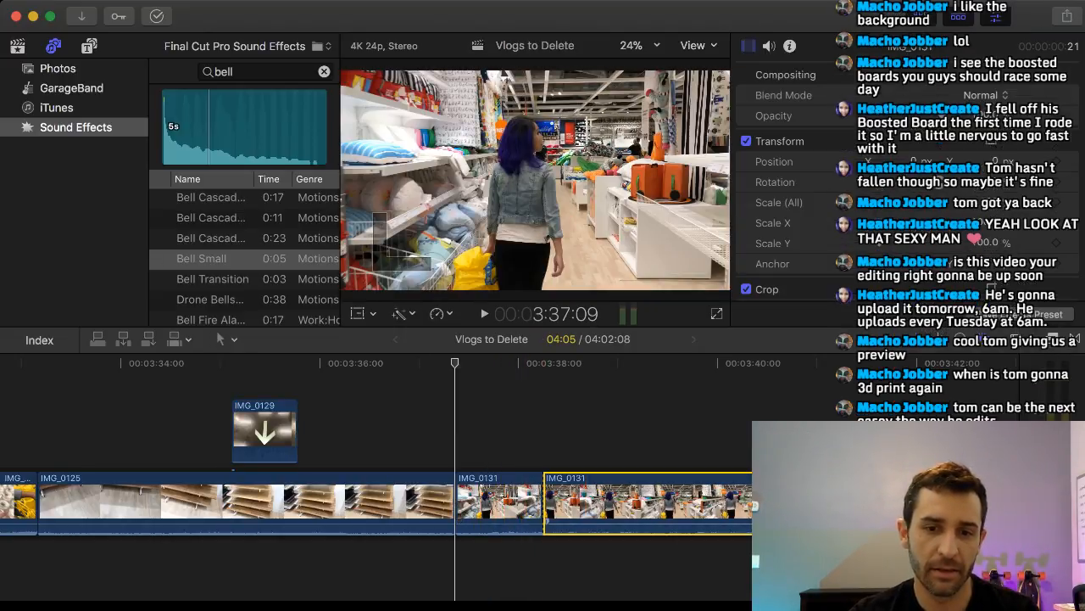
key(Delete)
click(504, 504)
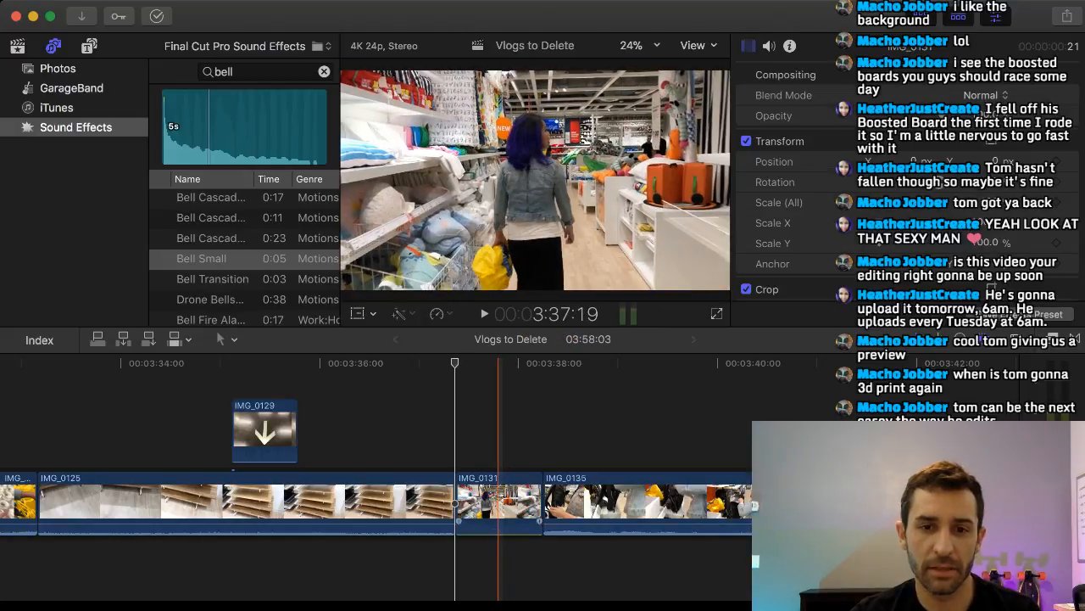
drag(504, 504, 368, 431)
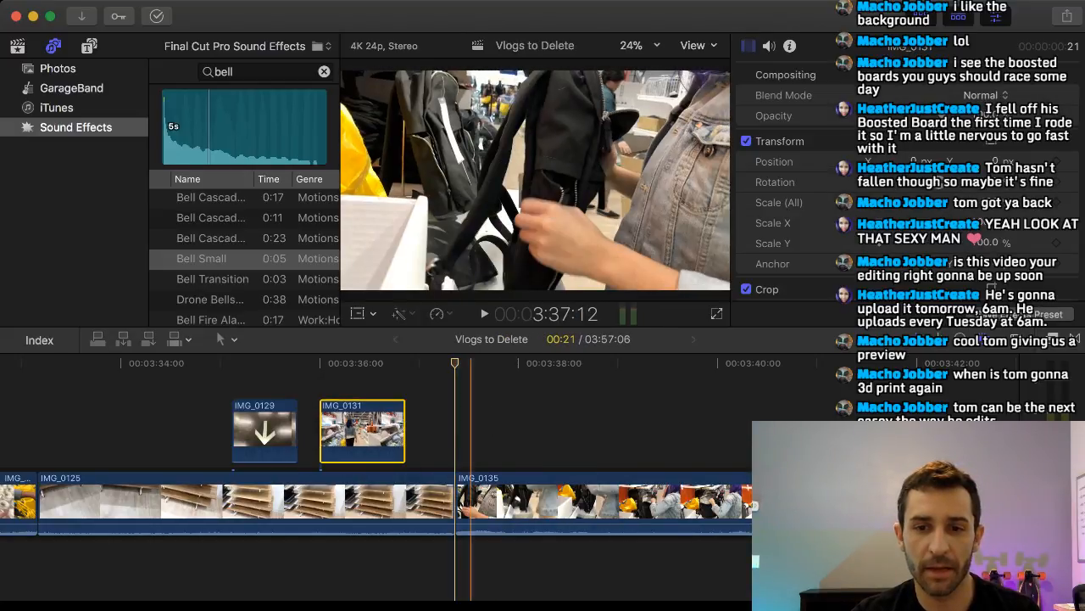
Split IMG_0147 at 3:54:20, near the end of the hanging-rug shot, and delete the tail.
scroll(646, 501, right, 4)
scroll(647, 500, right, 2)
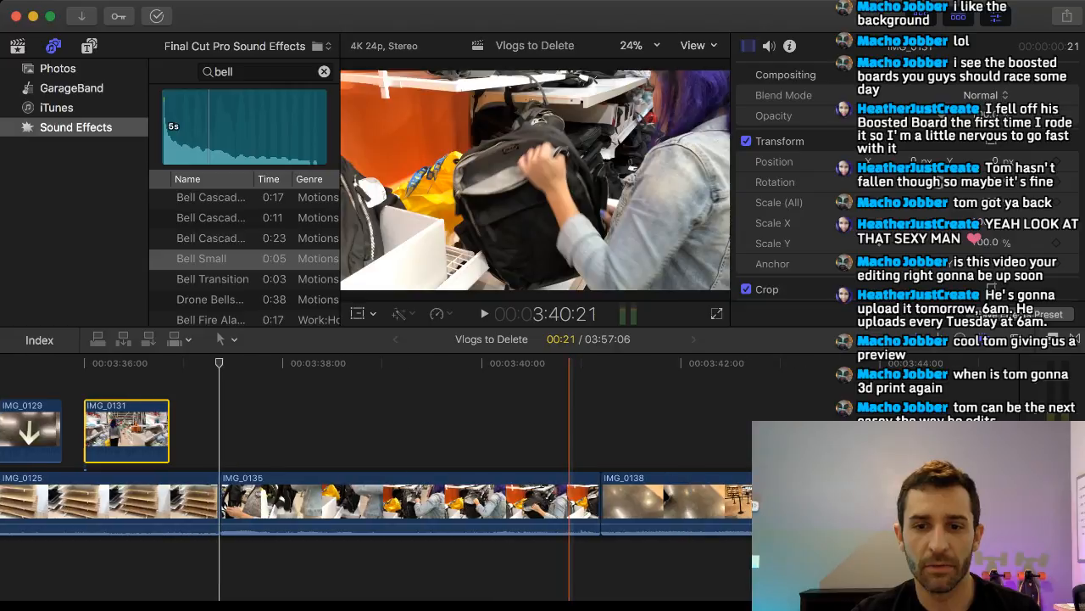
scroll(646, 500, right, 20)
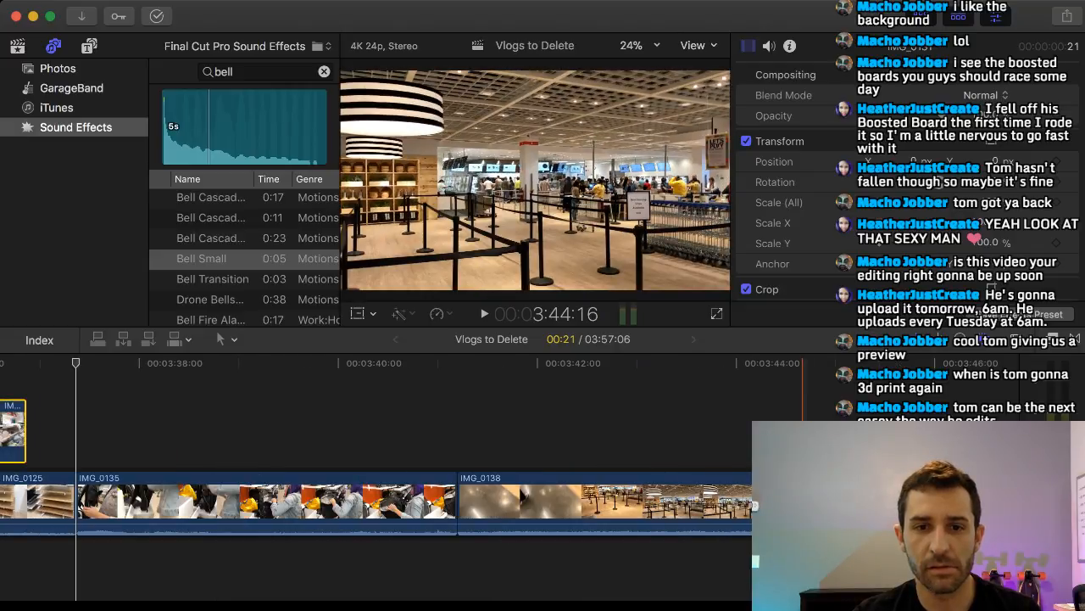
scroll(646, 501, right, 3)
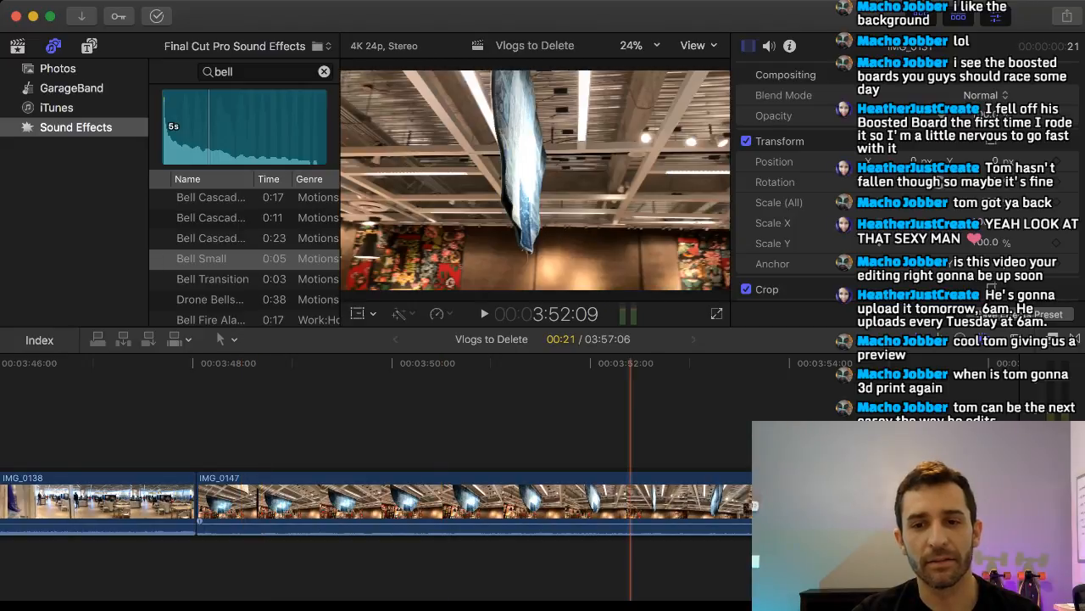
scroll(376, 500, right, 3)
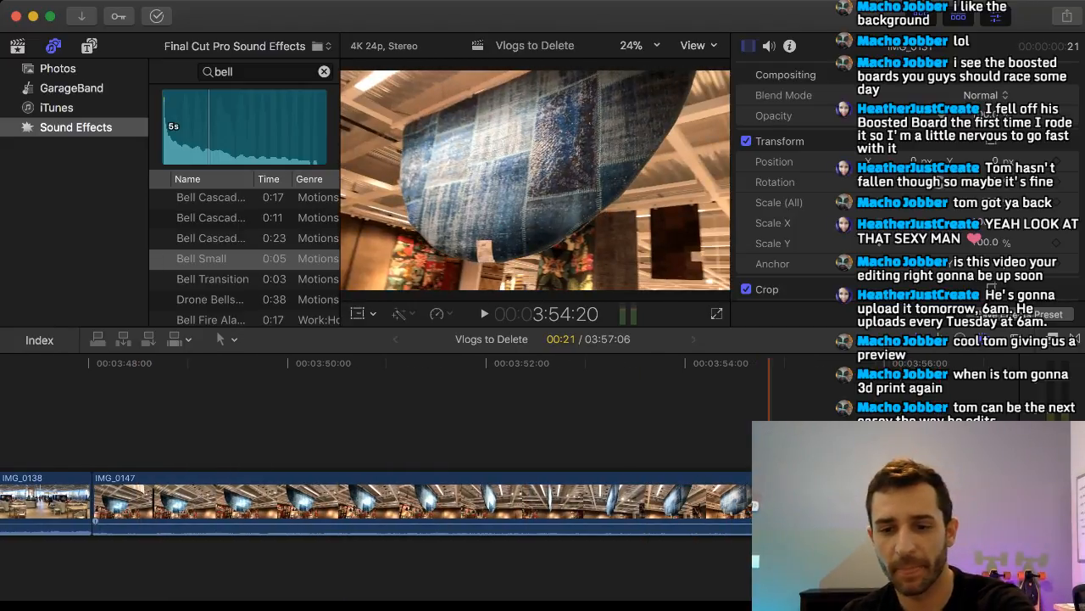
drag(769, 500, 774, 500)
click(975, 500)
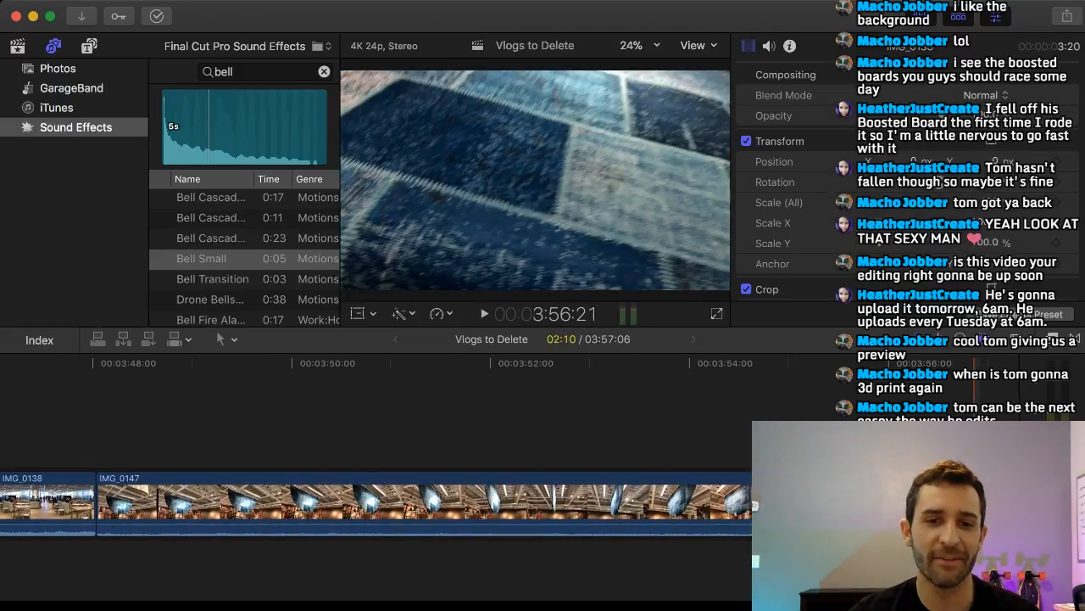
key(BackSpace)
click(493, 502)
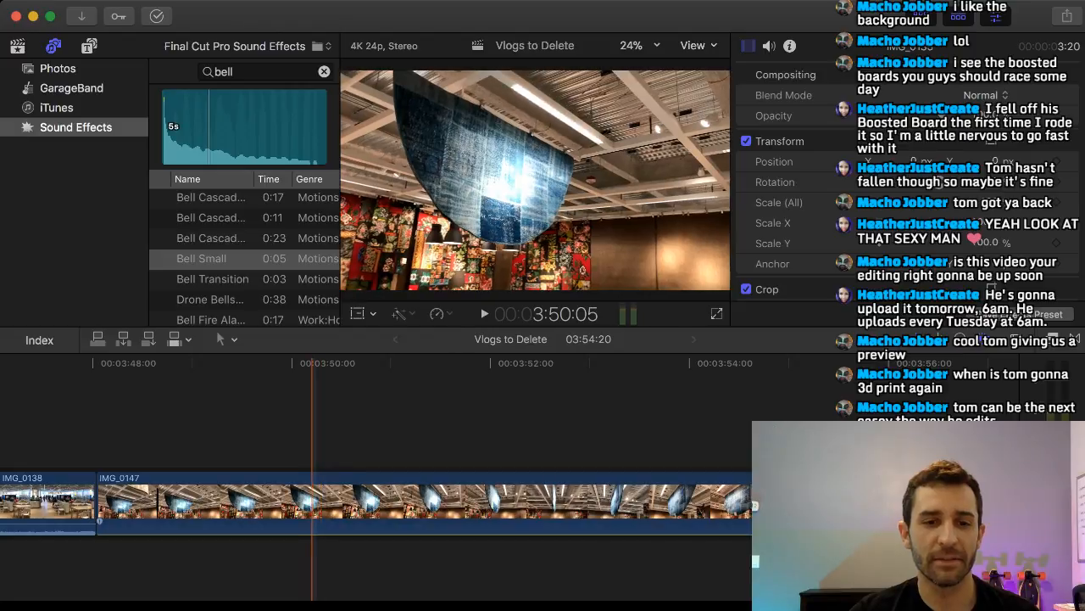
Lift the trimmed IMG_0147 out of the primary storyline and carry it back to start above IMG_0135.
drag(313, 500, 103, 430)
scroll(161, 475, left, 9)
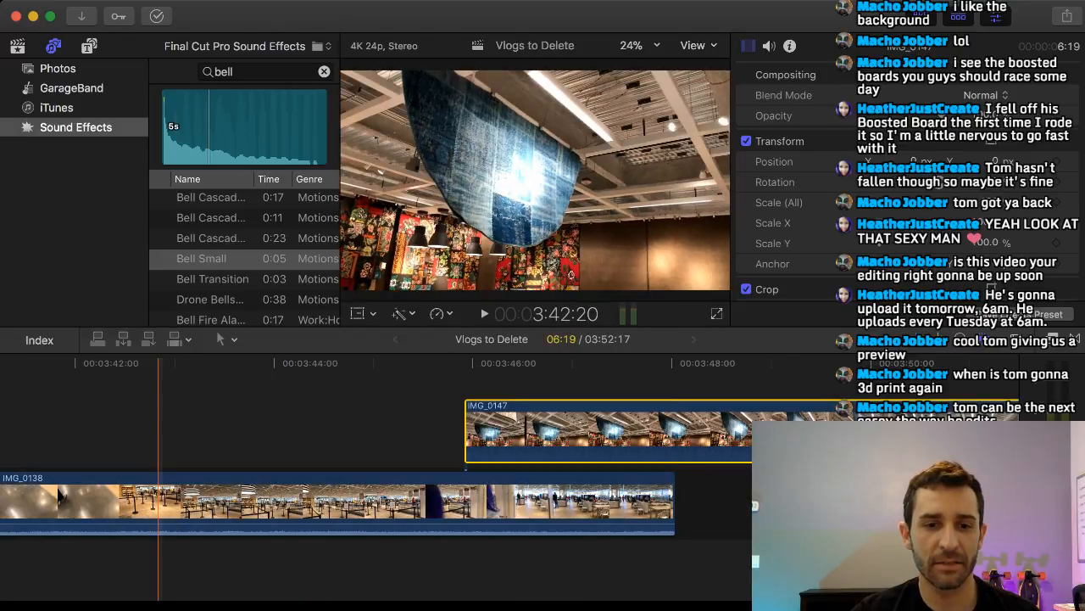
drag(880, 431, 172, 424)
scroll(174, 431, left, 8)
scroll(240, 431, right, 6)
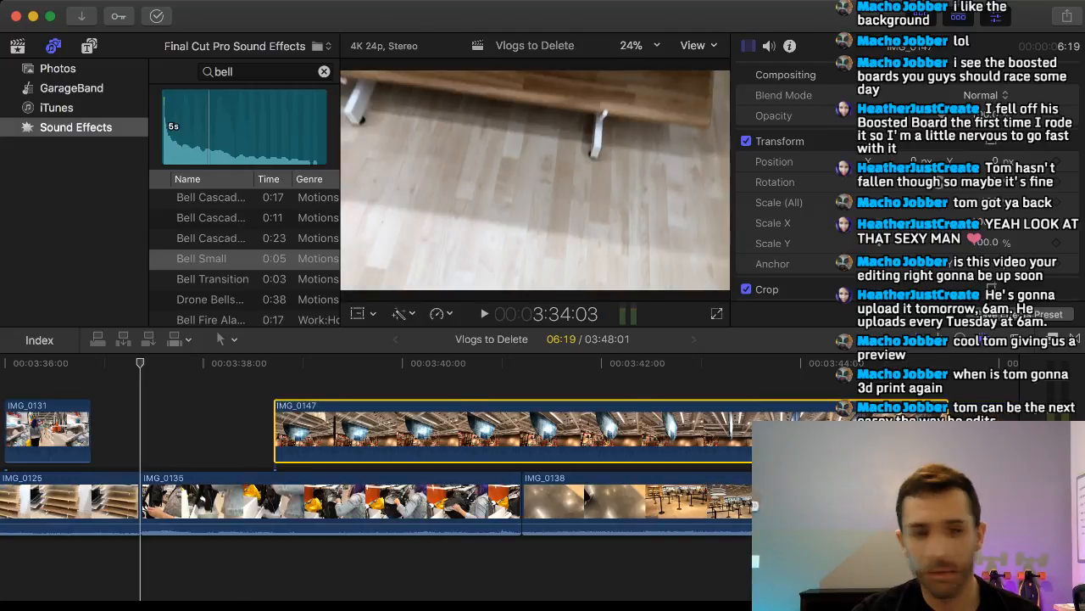
scroll(492, 466, right, 3)
drag(490, 429, 457, 424)
Split IMG_0119 at 3:18:15 and again about a second and a half further on, around the open drawer's wooden boxes.
scroll(379, 432, left, 20)
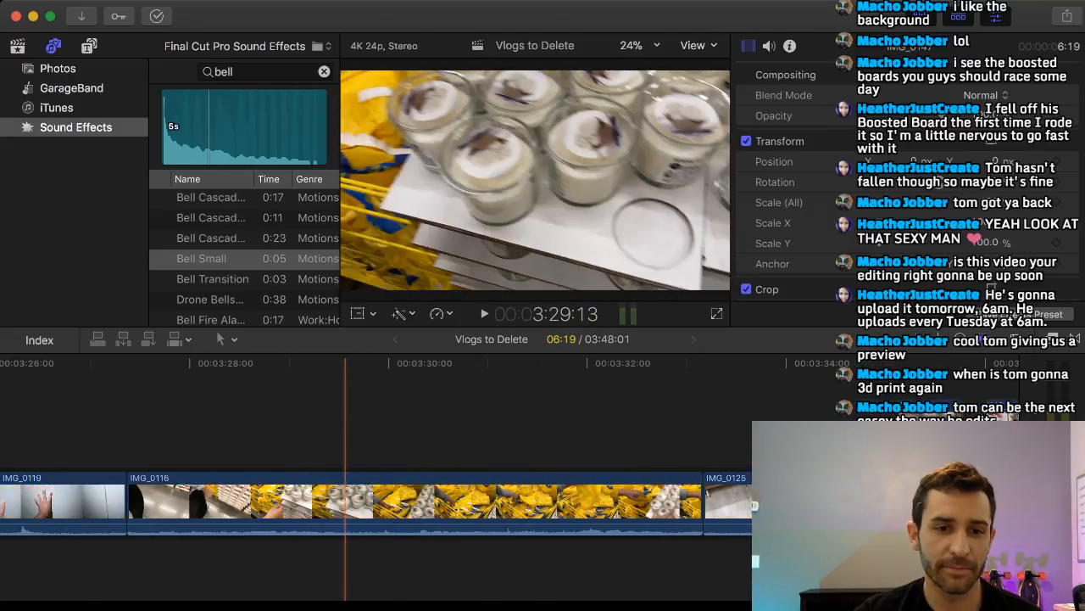
scroll(389, 433, left, 10)
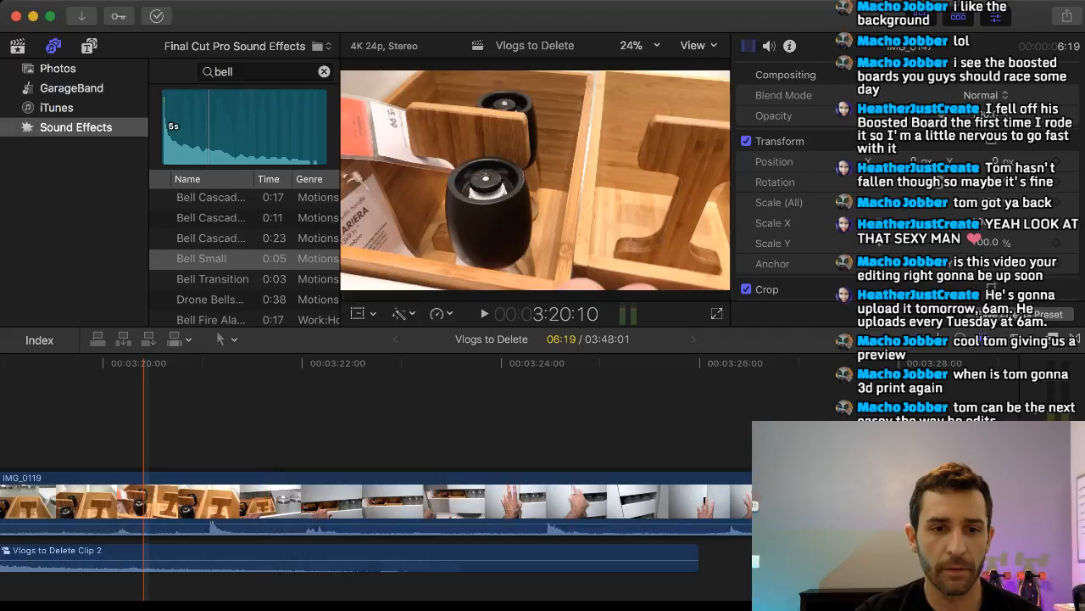
scroll(195, 424, left, 3)
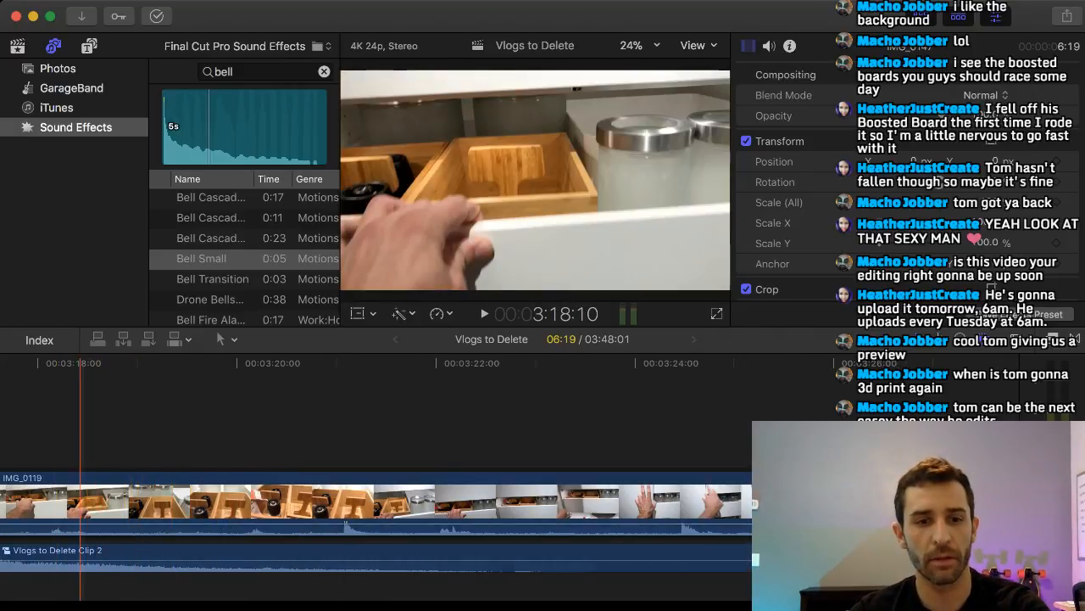
key(b)
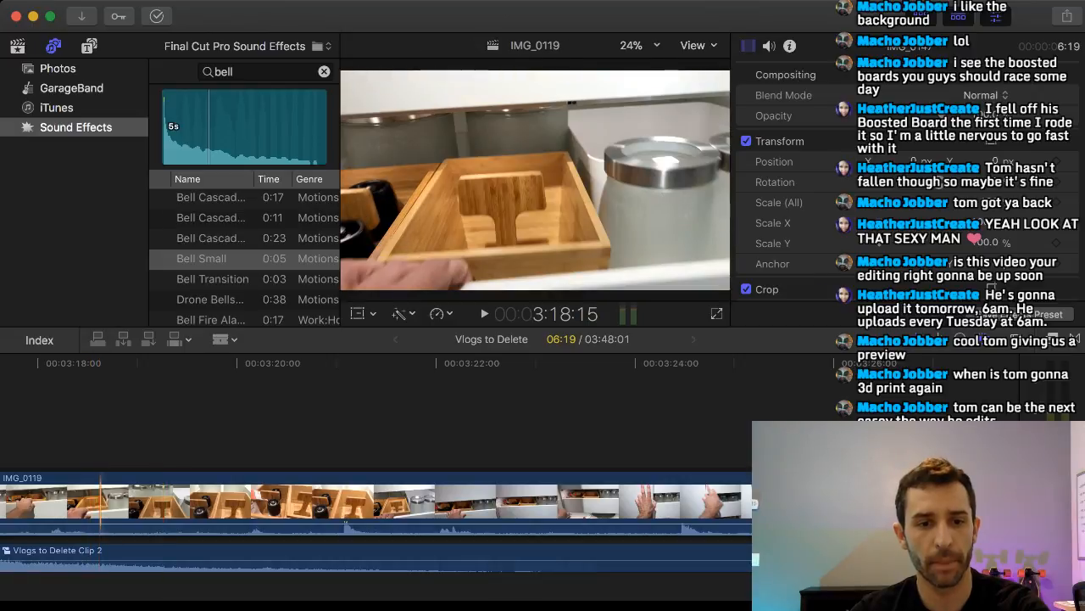
click(100, 503)
click(251, 503)
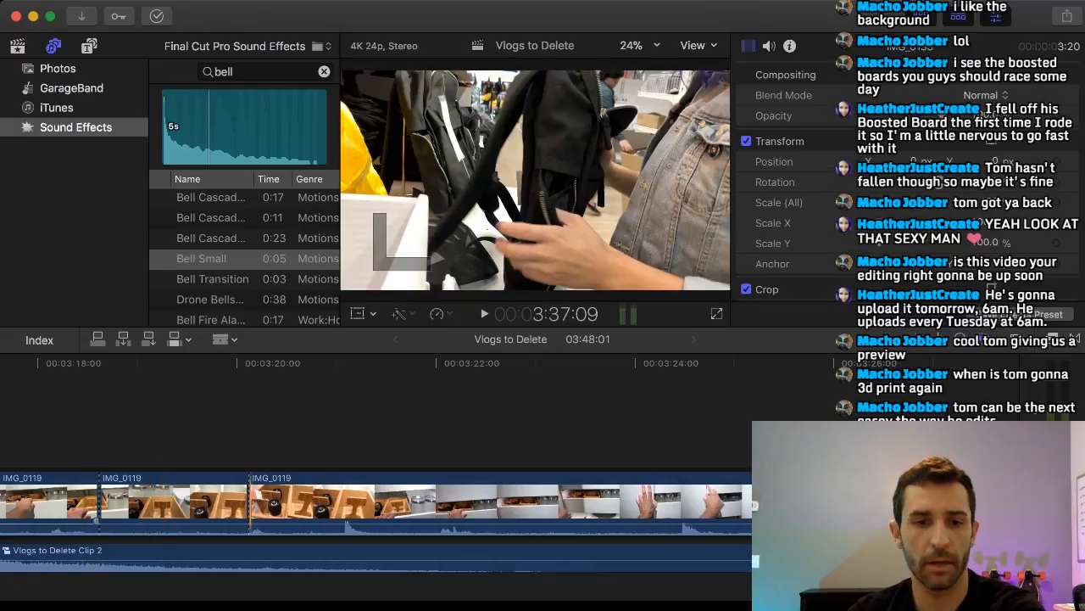
Silence the audio of the isolated wooden-box piece of IMG_0119 and delete the IMG_0119 footage before it.
key(a)
drag(205, 524, 198, 547)
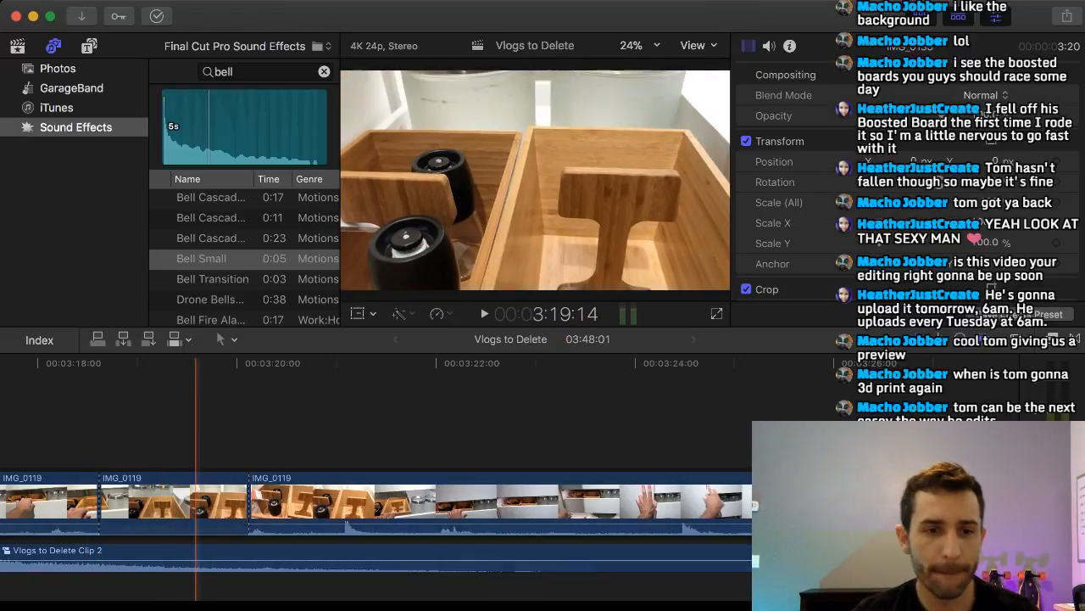
click(72, 504)
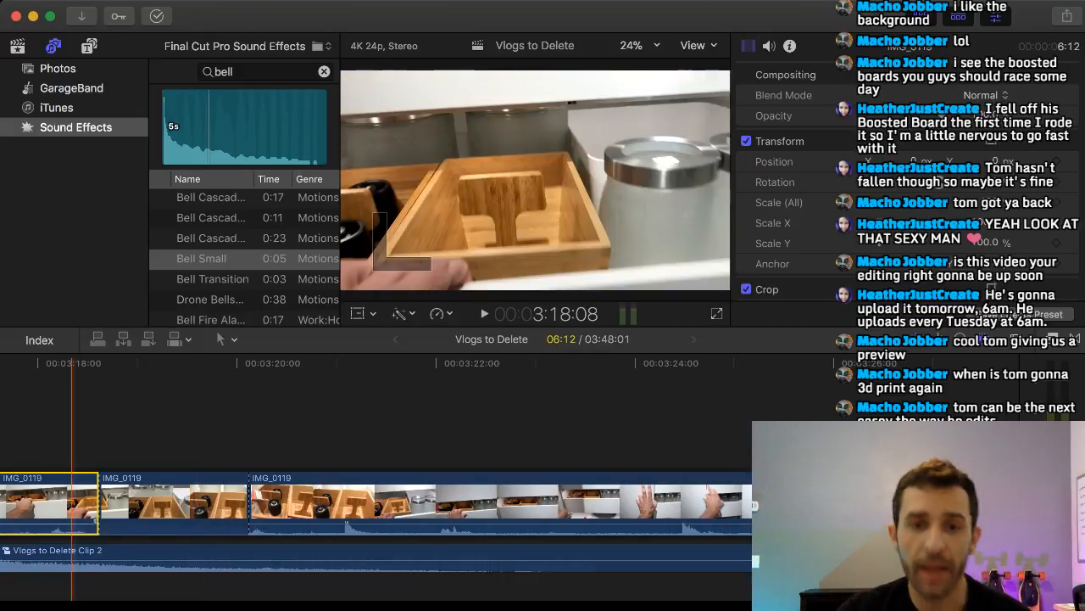
key(Delete)
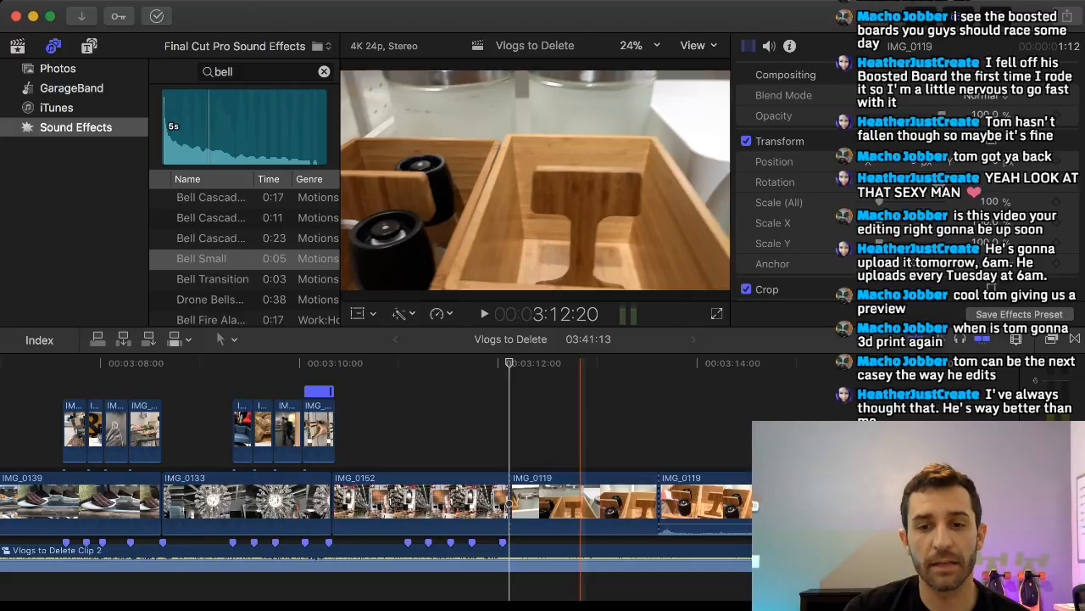
Lift the short IMG_0119 piece out of the primary storyline to above the cut between IMG_0152 and the remaining IMG_0119.
scroll(581, 441, right, 10)
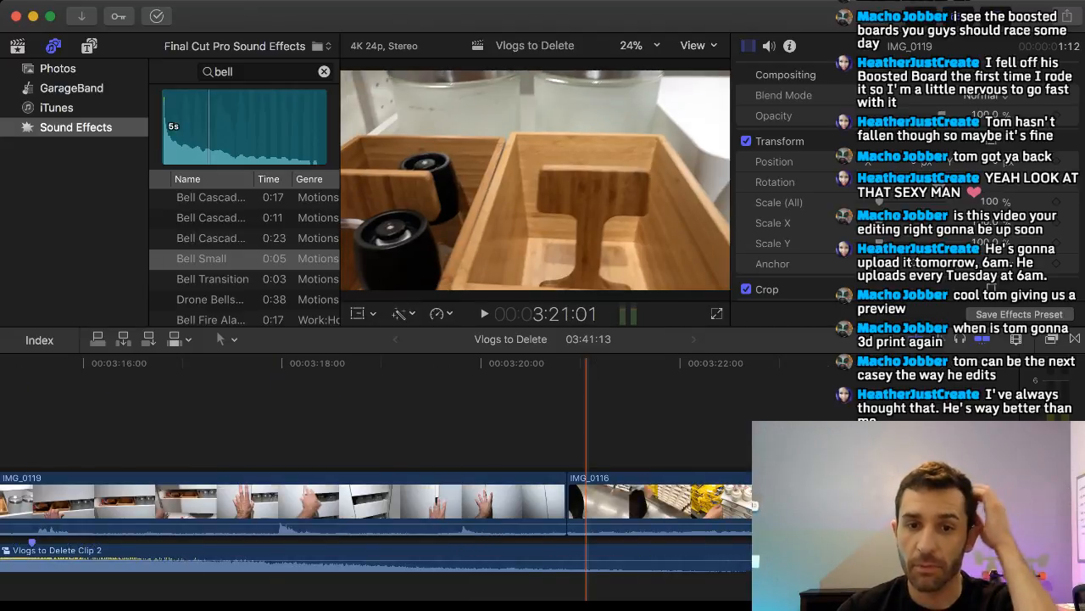
scroll(585, 441, right, 4)
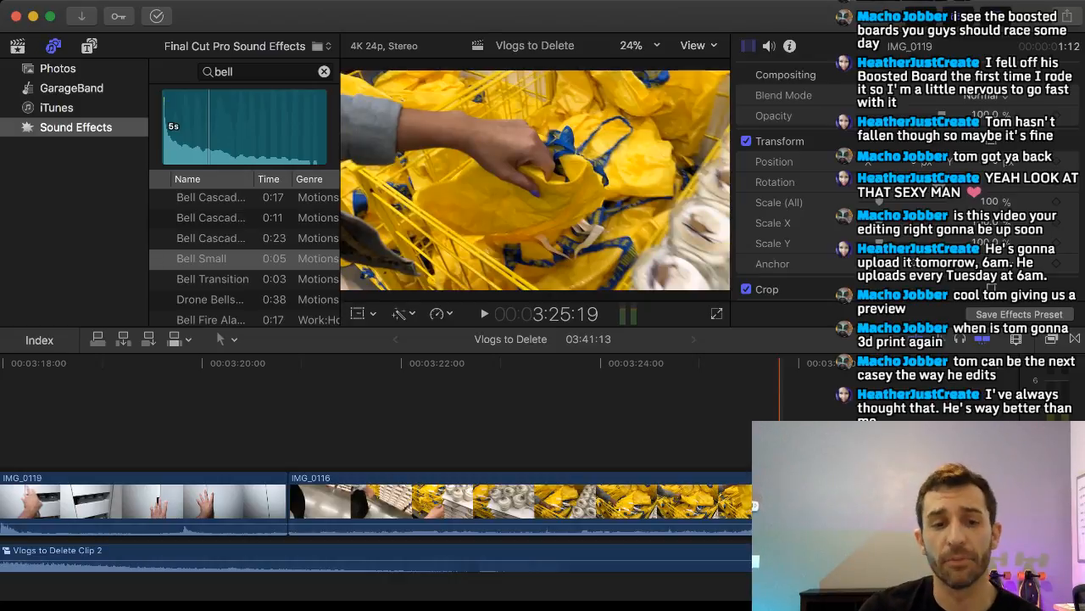
scroll(376, 479, left, 12)
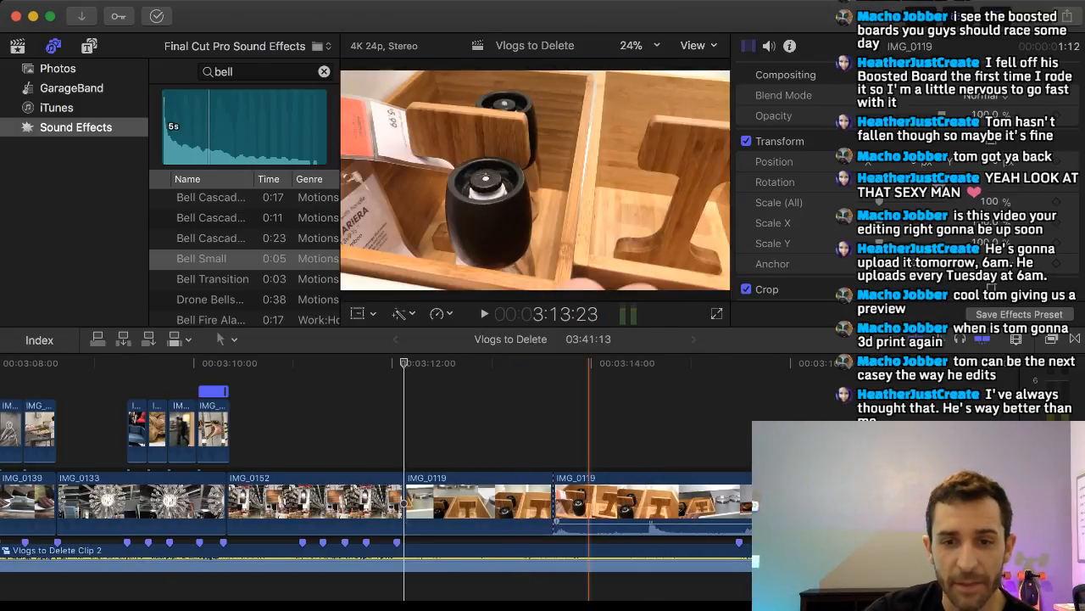
drag(494, 504, 452, 426)
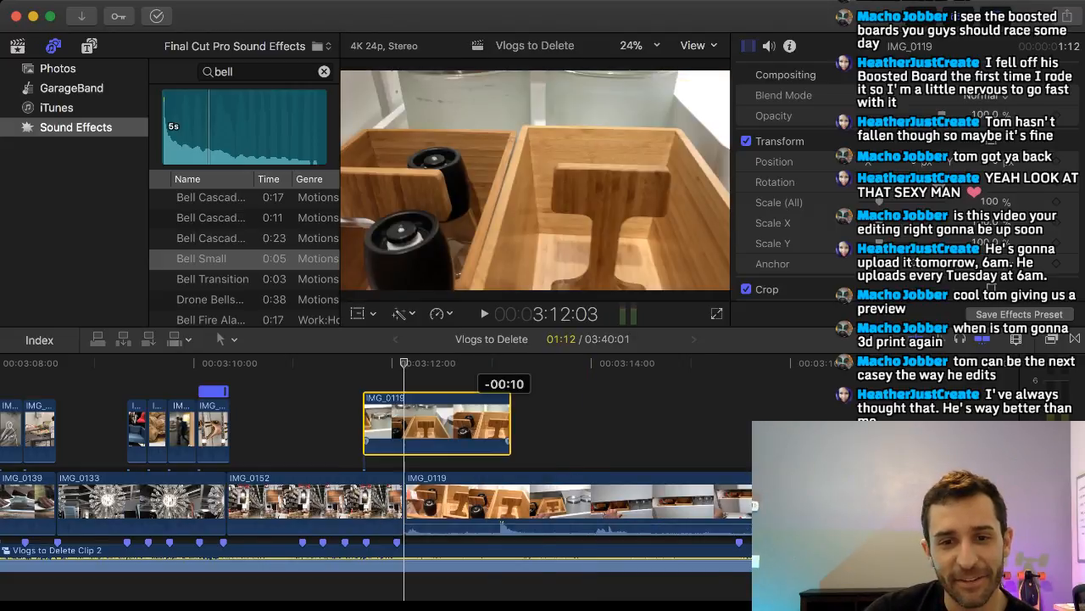
Select the lifted IMG_0129, IMG_0131 and IMG_0147 clips together and move them back above the remaining IMG_0119, after the lifted IMG_0119 piece.
scroll(376, 479, right, 20)
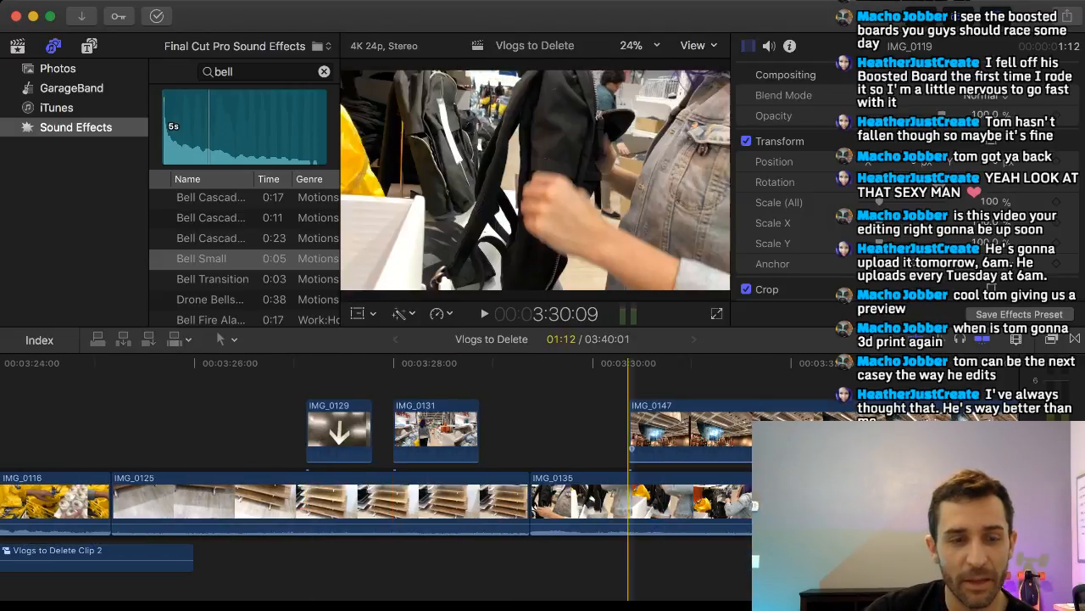
drag(661, 384, 334, 427)
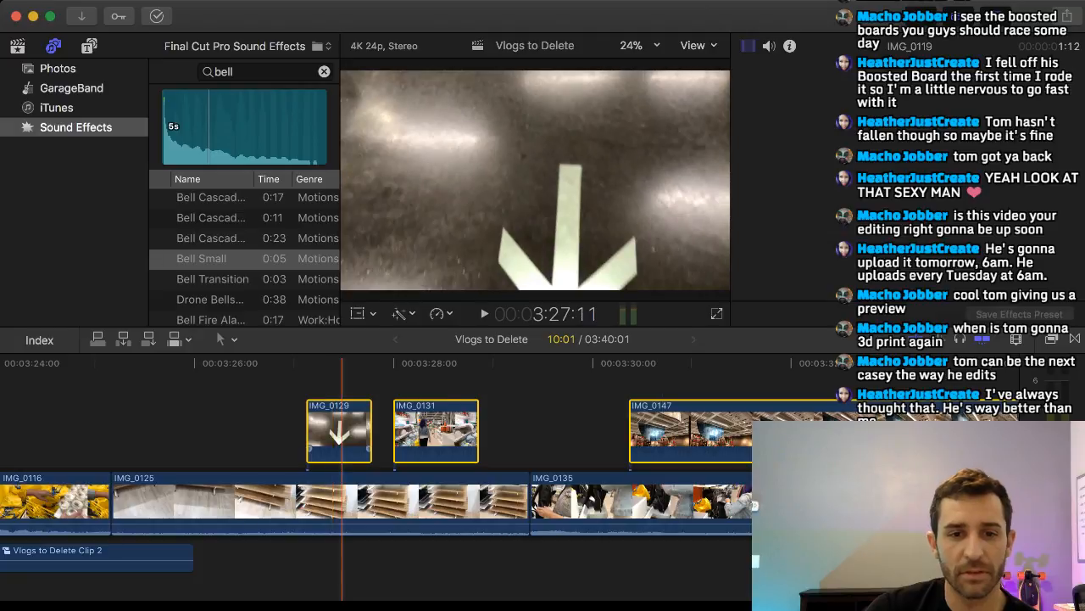
scroll(339, 428, left, 10)
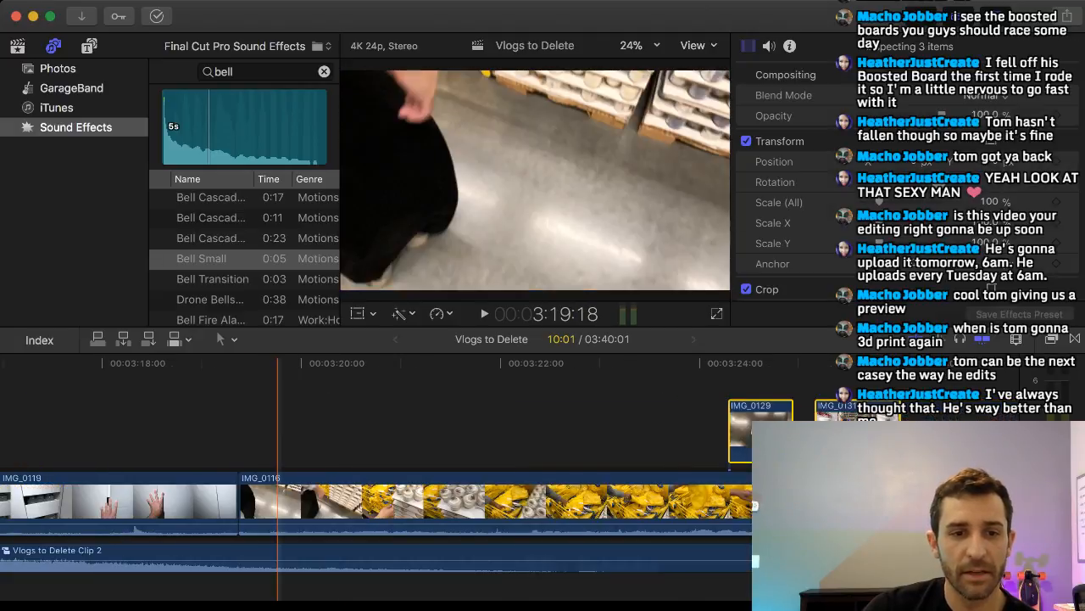
scroll(288, 427, left, 3)
drag(885, 426, 72, 417)
scroll(426, 417, left, 5)
scroll(427, 417, left, 3)
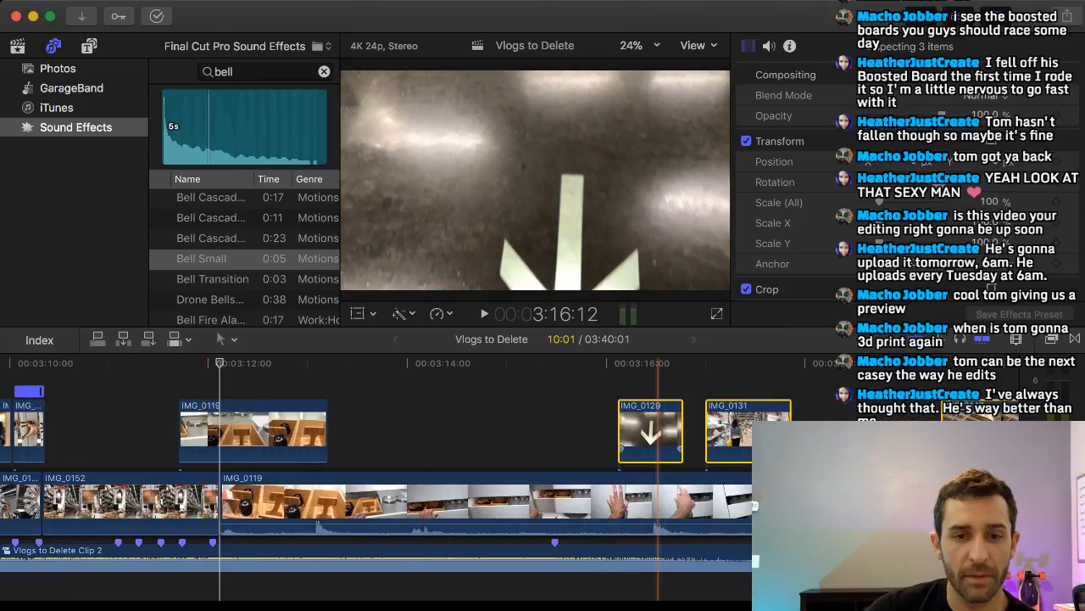
drag(660, 425, 407, 424)
scroll(407, 424, left, 1)
click(407, 424)
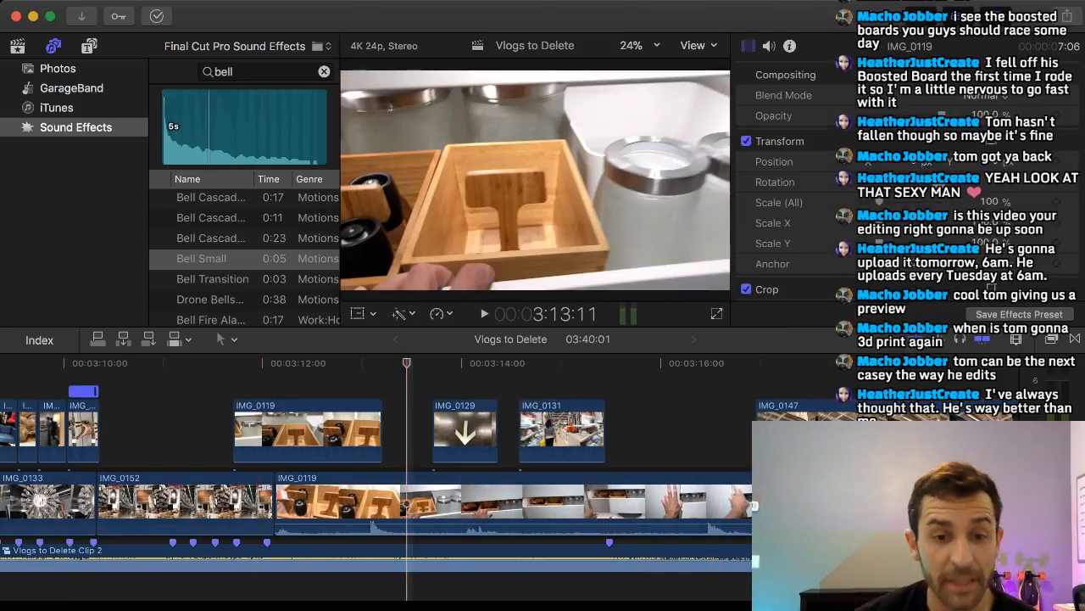
Move IMG_0129 to the first beat marker above IMG_0152, shorten it to the next marker, and shift the lifted IMG_0119 piece further along.
scroll(416, 424, left, 4)
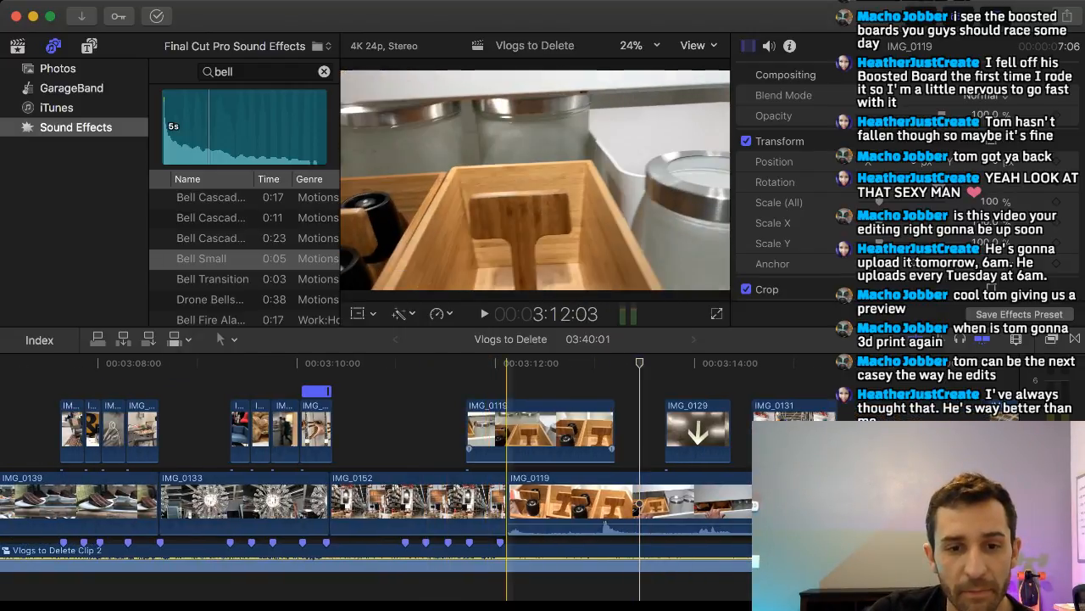
drag(695, 428, 423, 437)
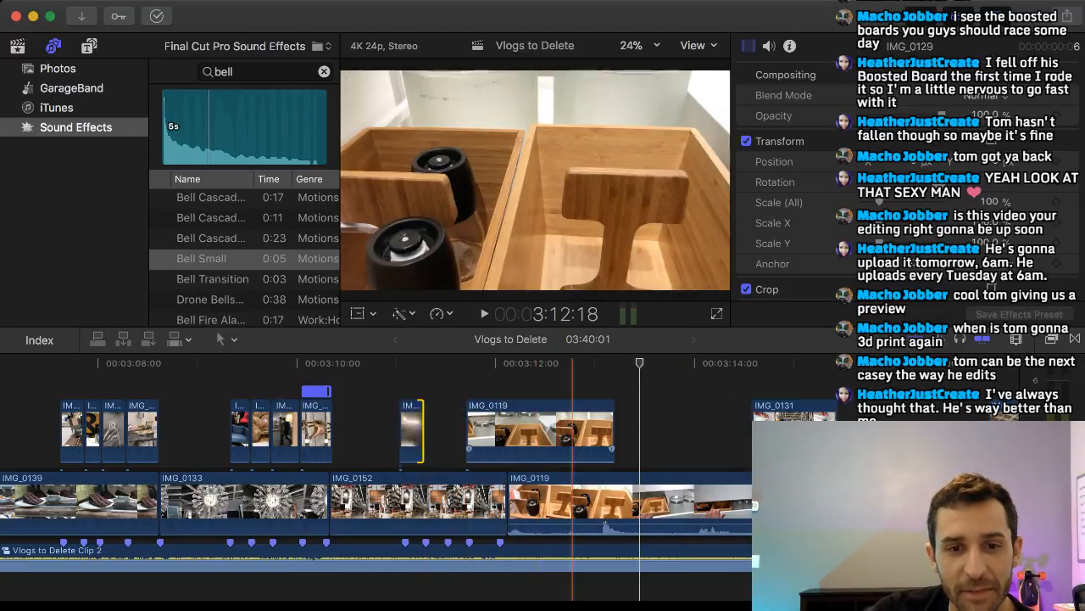
drag(583, 429, 636, 428)
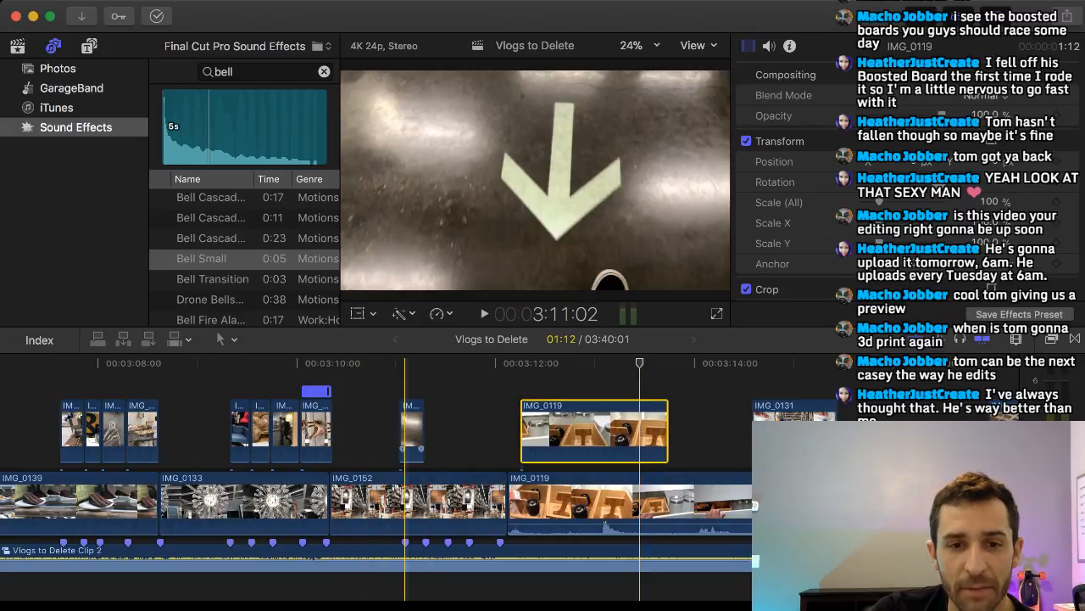
Line up IMG_0131 and the lifted IMG_0119 piece directly after IMG_0129, trimming each to end at its next beat marker.
drag(757, 420, 430, 424)
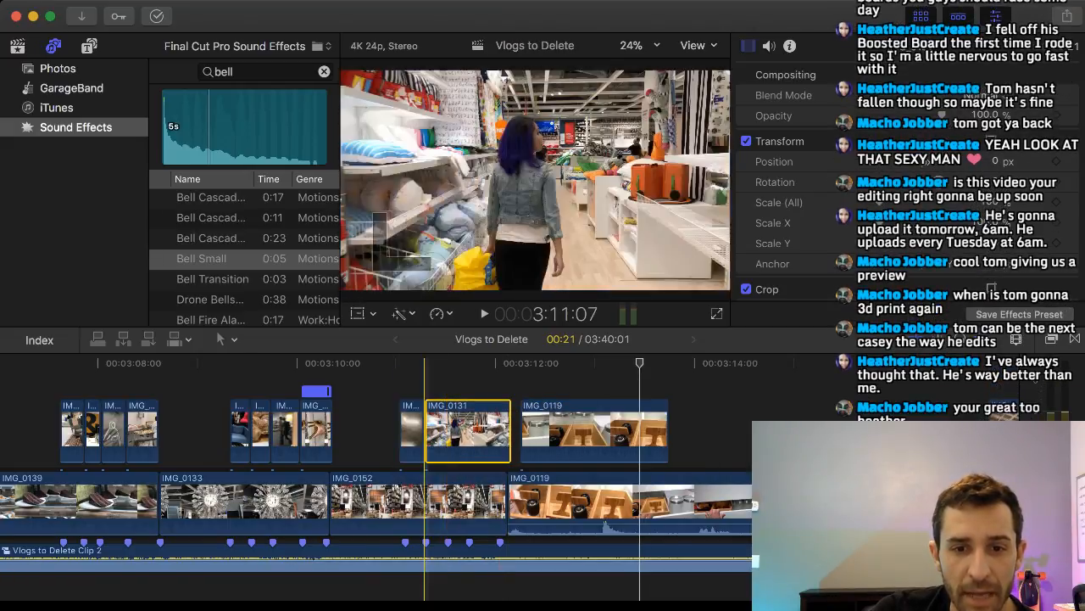
drag(510, 424, 449, 428)
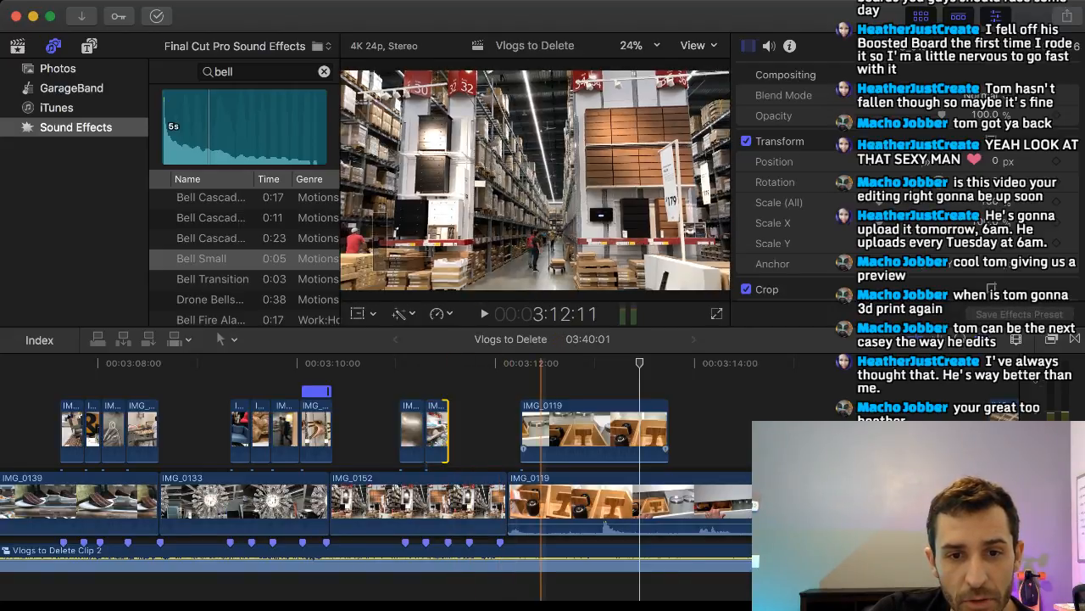
drag(596, 428, 525, 428)
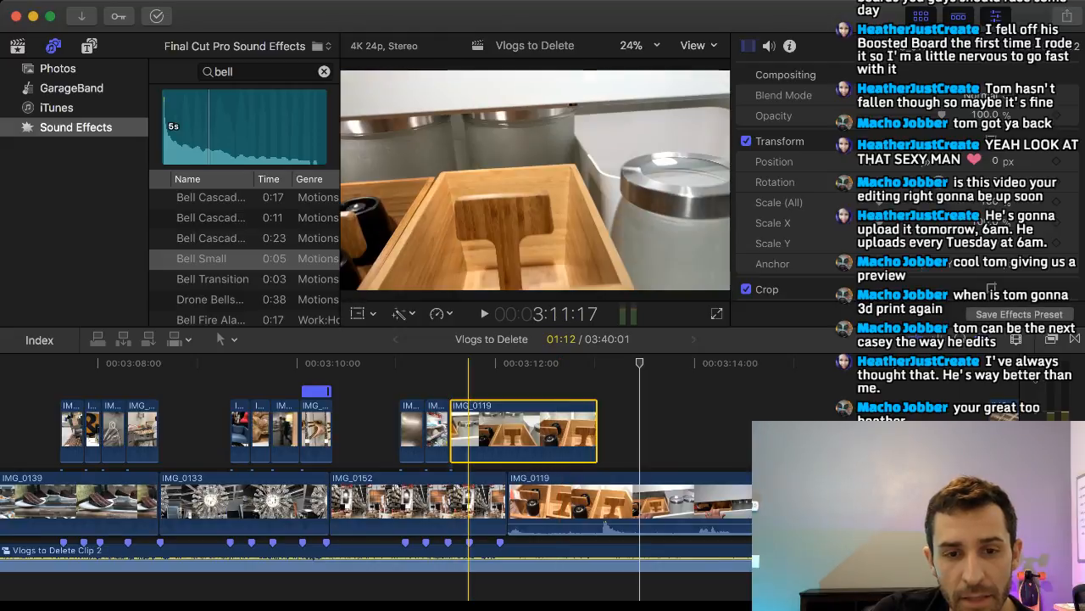
drag(596, 428, 467, 428)
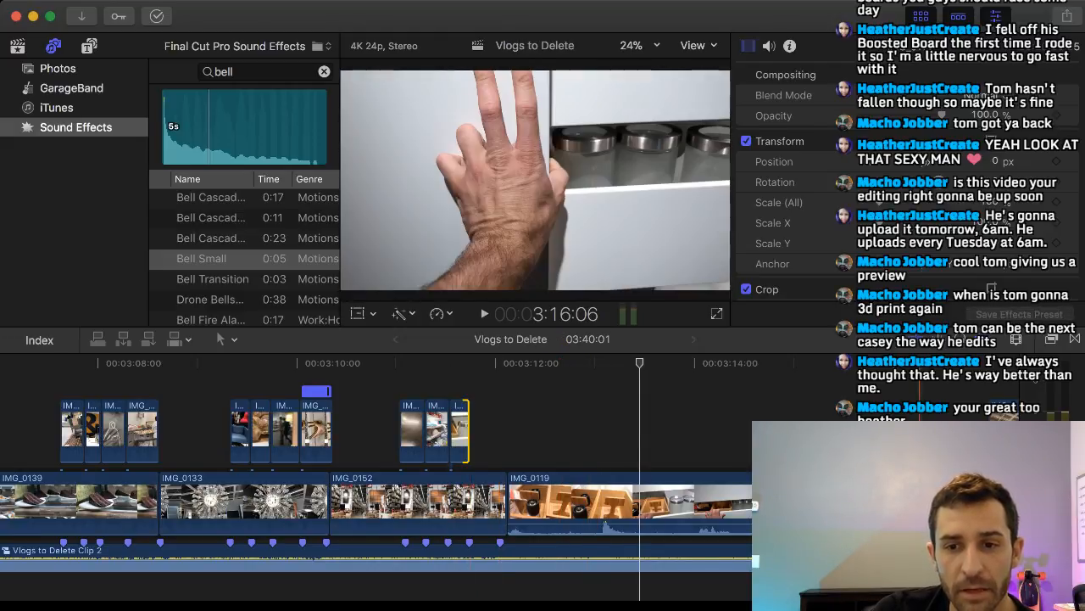
Trim about 17 frames off the start of IMG_0147 and place it directly after the short lifted IMG_0119 piece.
click(712, 424)
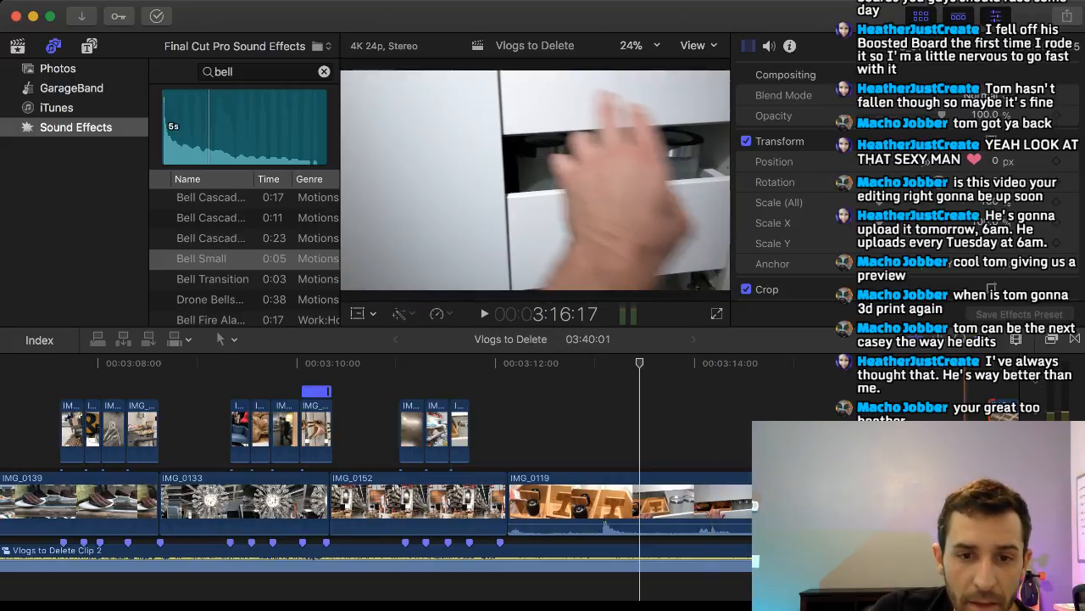
click(1002, 426)
drag(1002, 426, 479, 426)
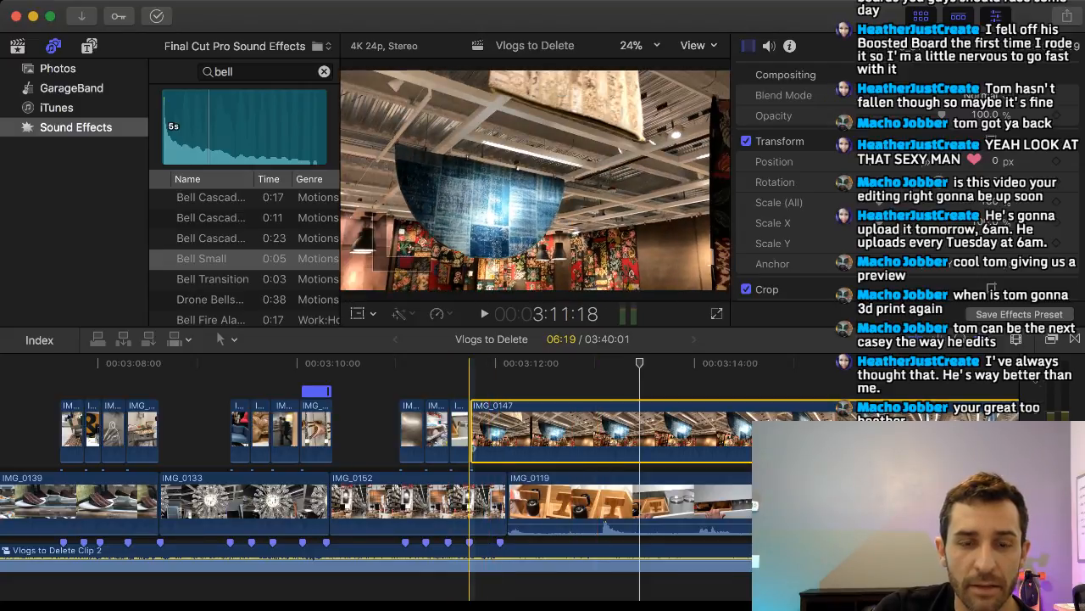
drag(473, 424, 543, 424)
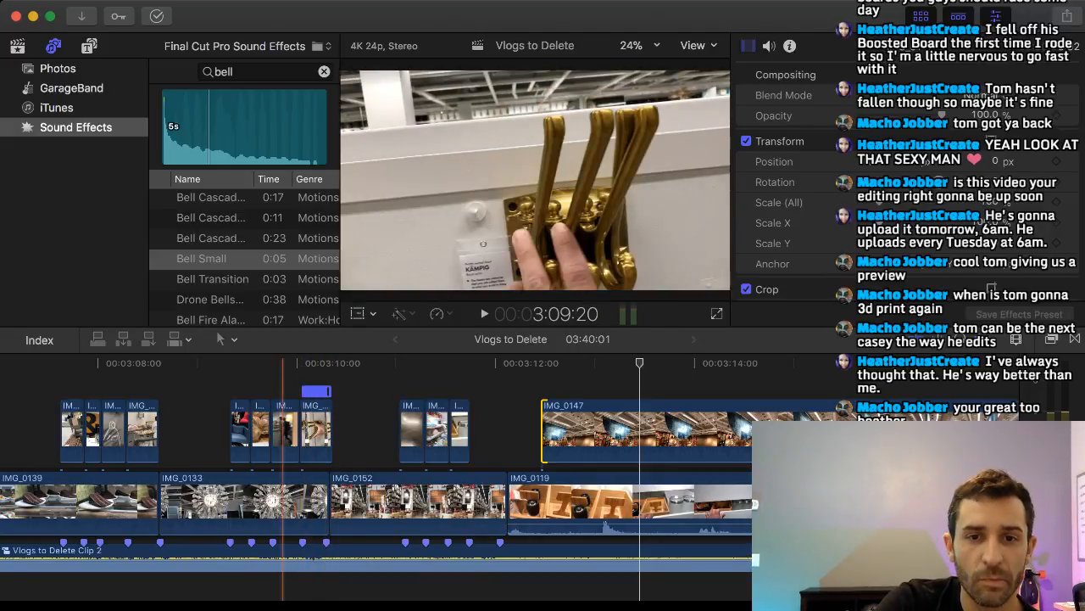
click(272, 382)
key(space)
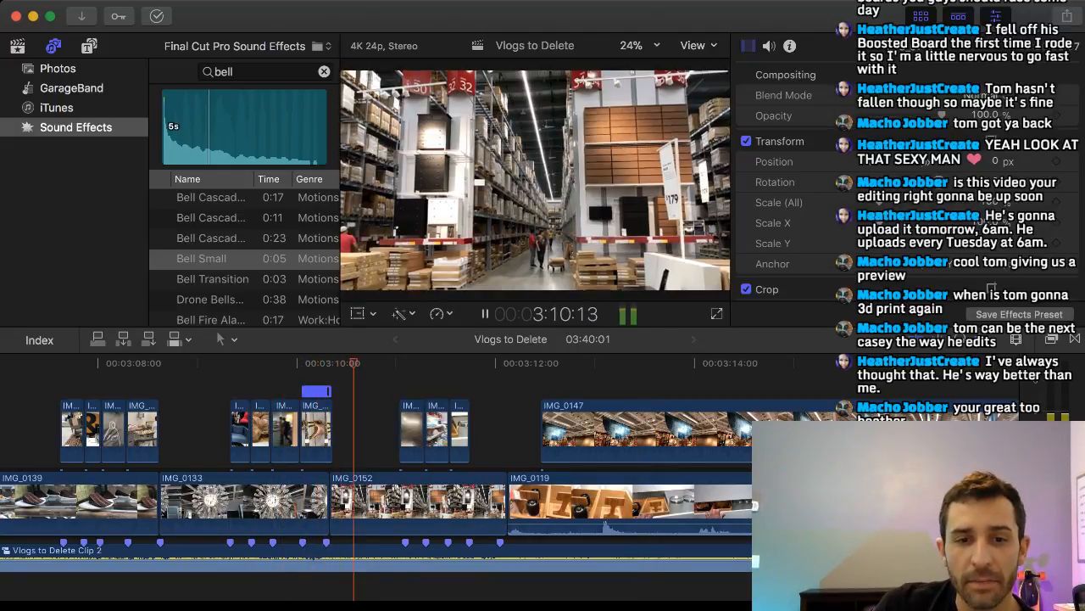
key(space)
drag(575, 430, 511, 429)
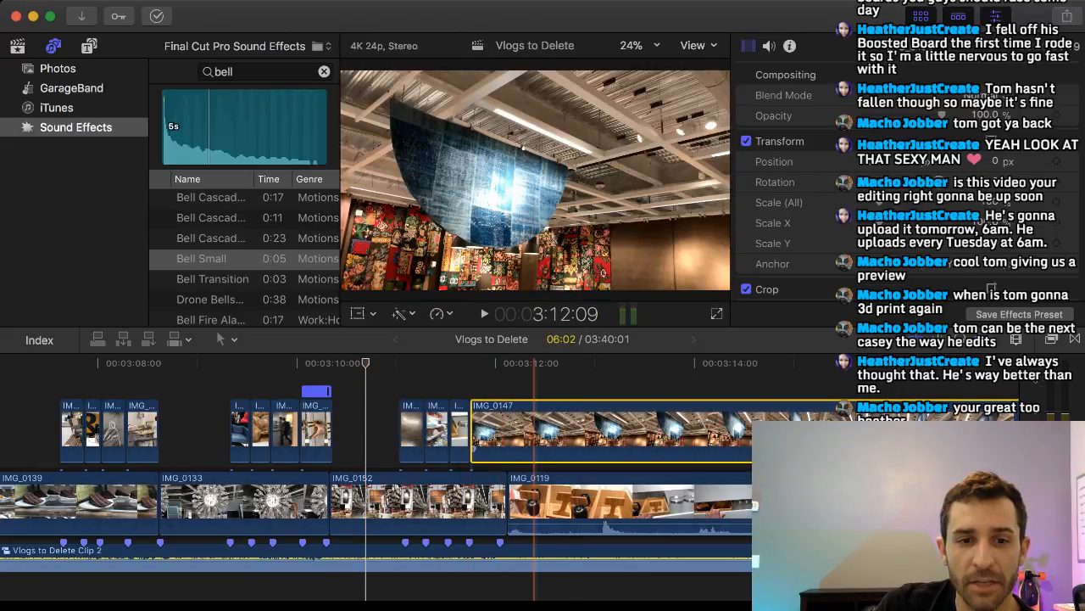
Retime IMG_0147 so it speeds up to 9 frames and ends at the cut between IMG_0152 and the remaining IMG_0119.
scroll(533, 430, right, 5)
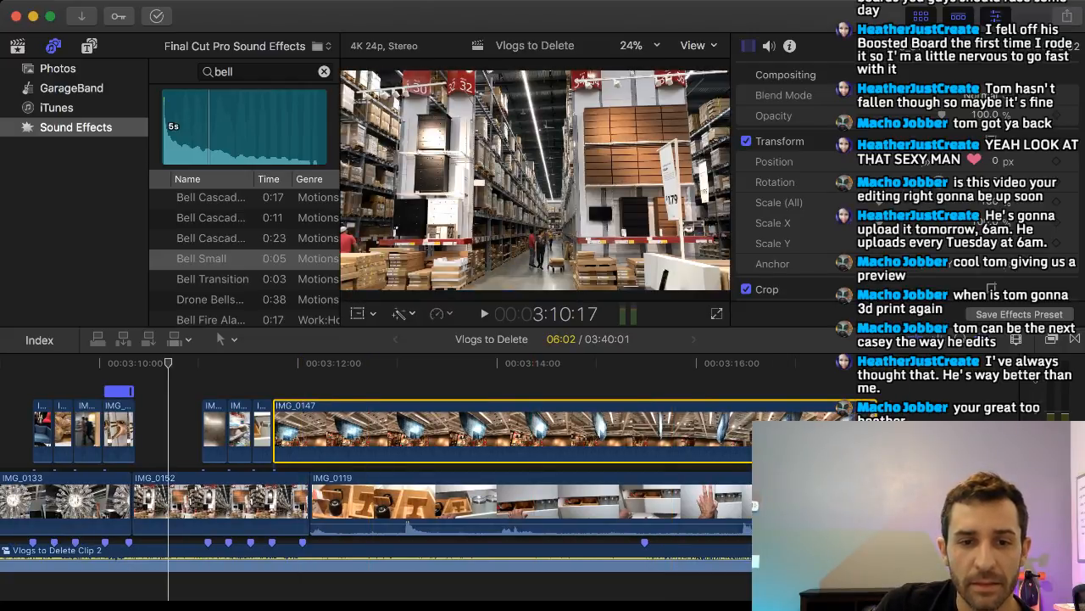
key(super+r)
drag(874, 393, 307, 392)
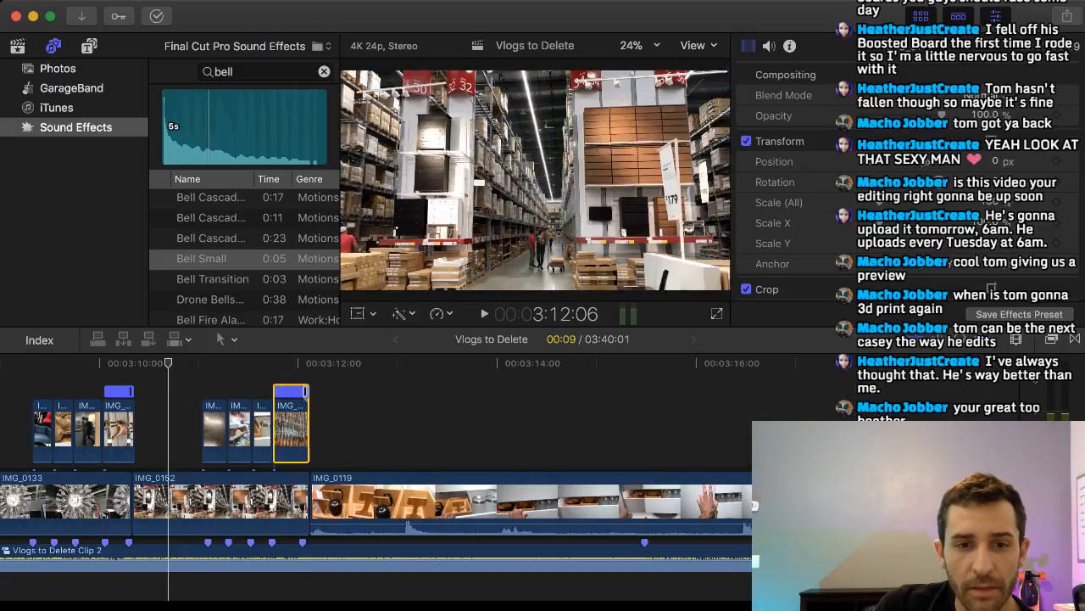
scroll(349, 441, left, 3)
scroll(349, 441, left, 2)
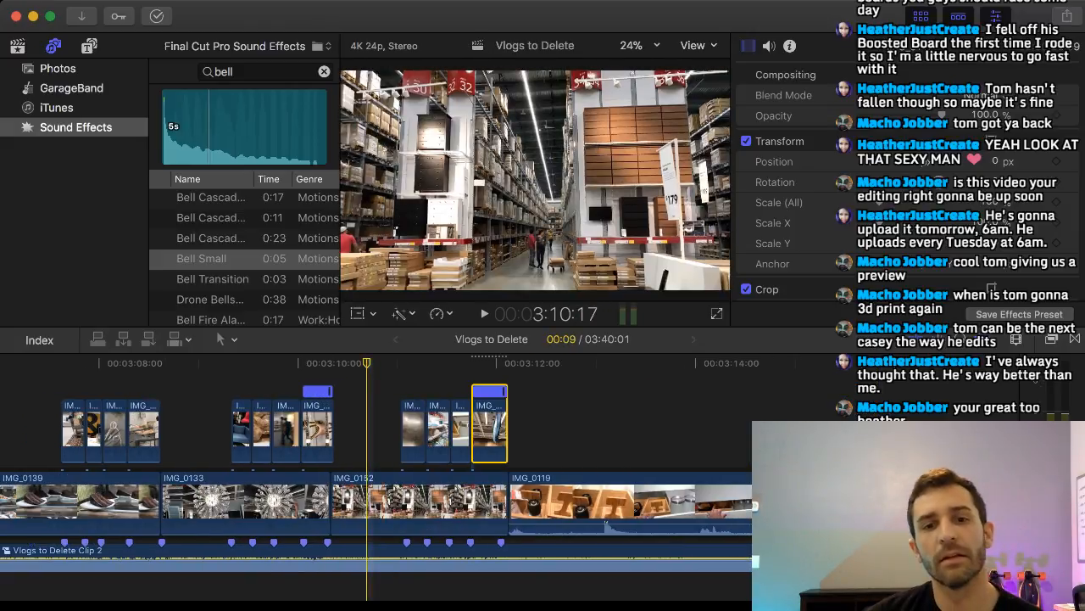
Play back the montage from IMG_0152 into the remaining IMG_0119 to check the clip timing against the music and its beat markers.
key(super+4)
key(space)
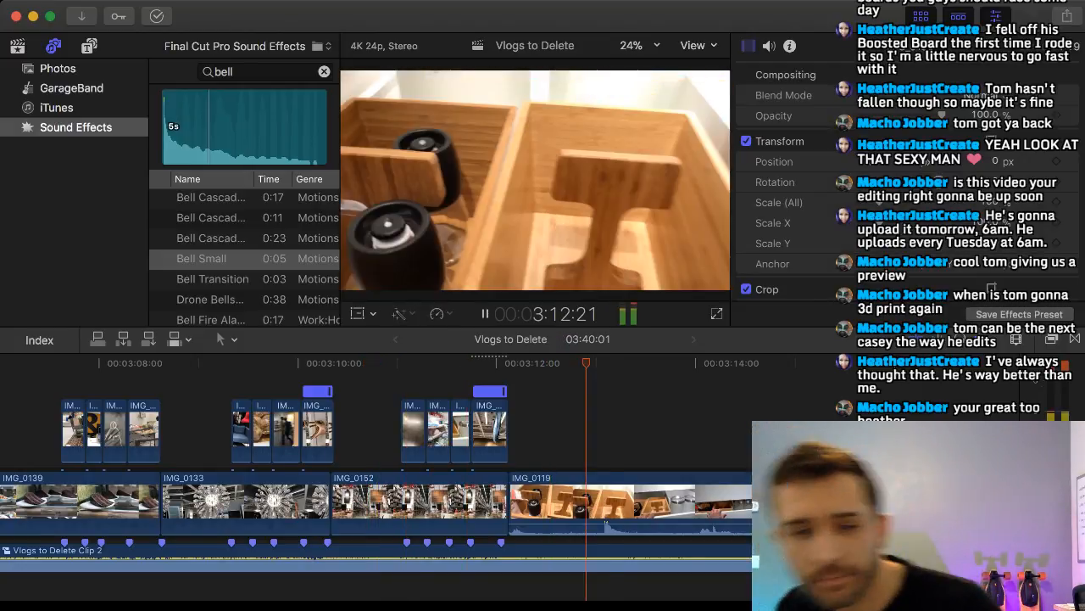
key(space)
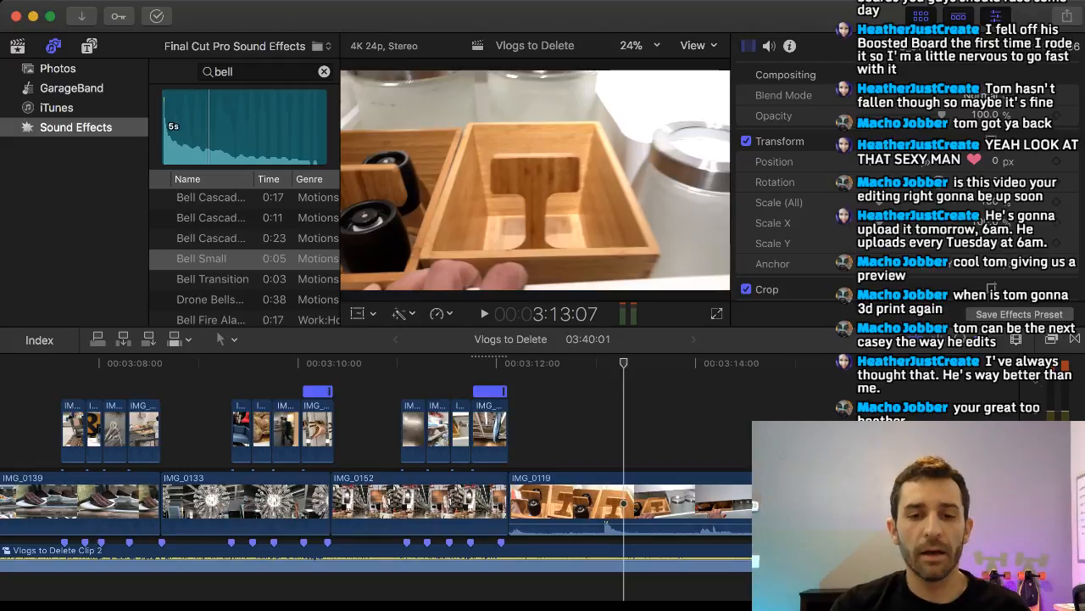
scroll(526, 441, right, 10)
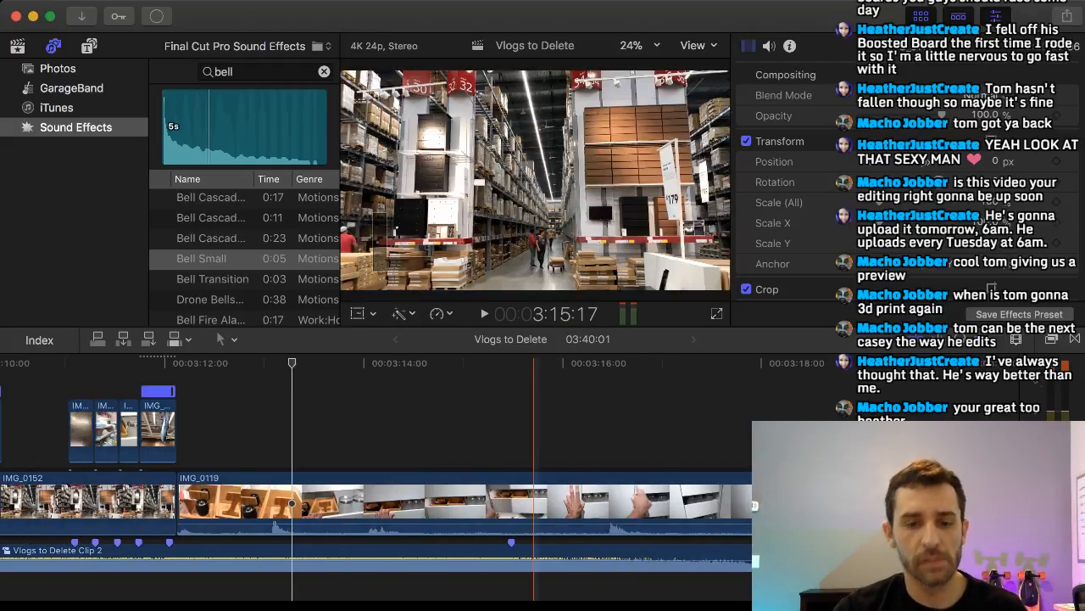
scroll(440, 441, left, 5)
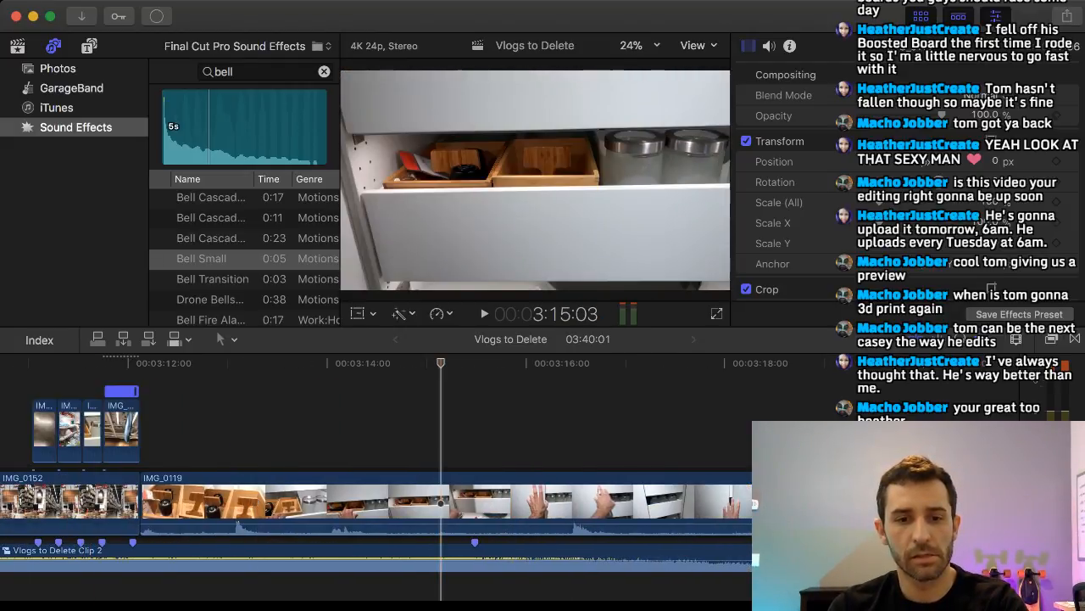
key(space)
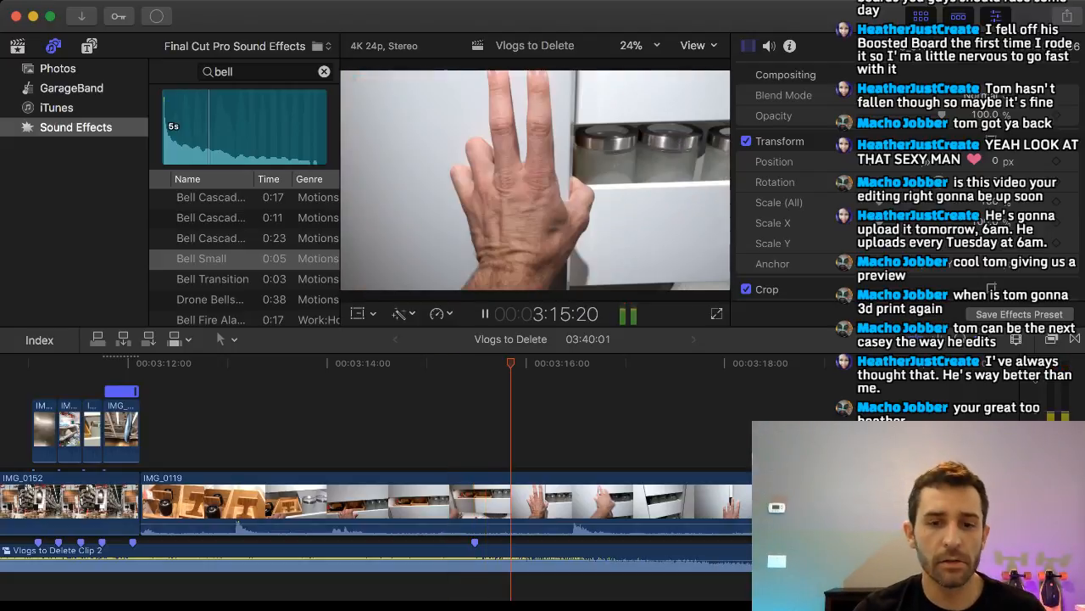
key(space)
scroll(558, 441, left, 3)
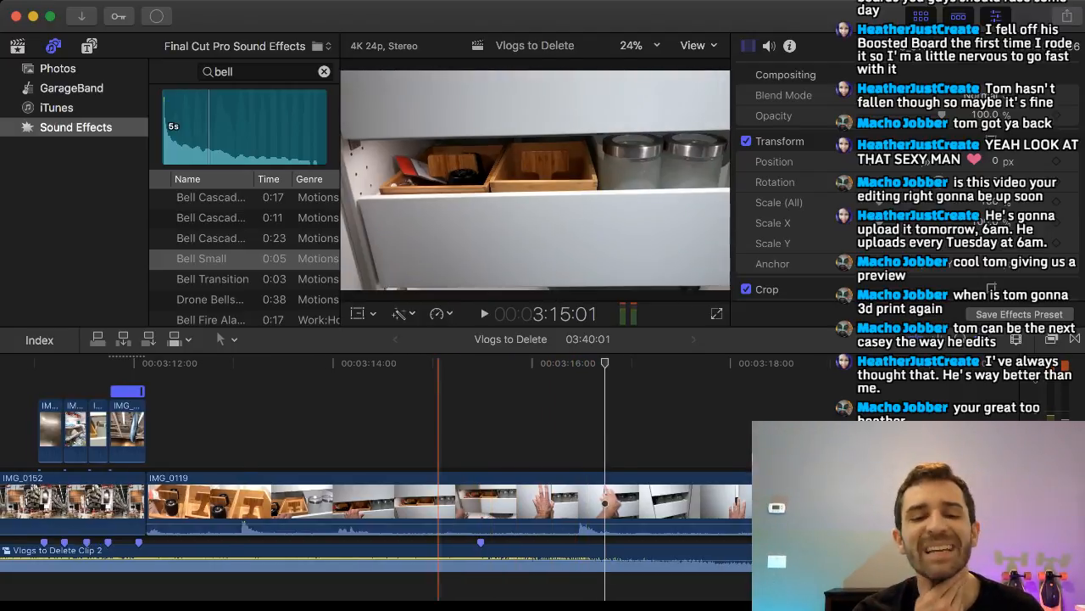
scroll(441, 441, left, 2)
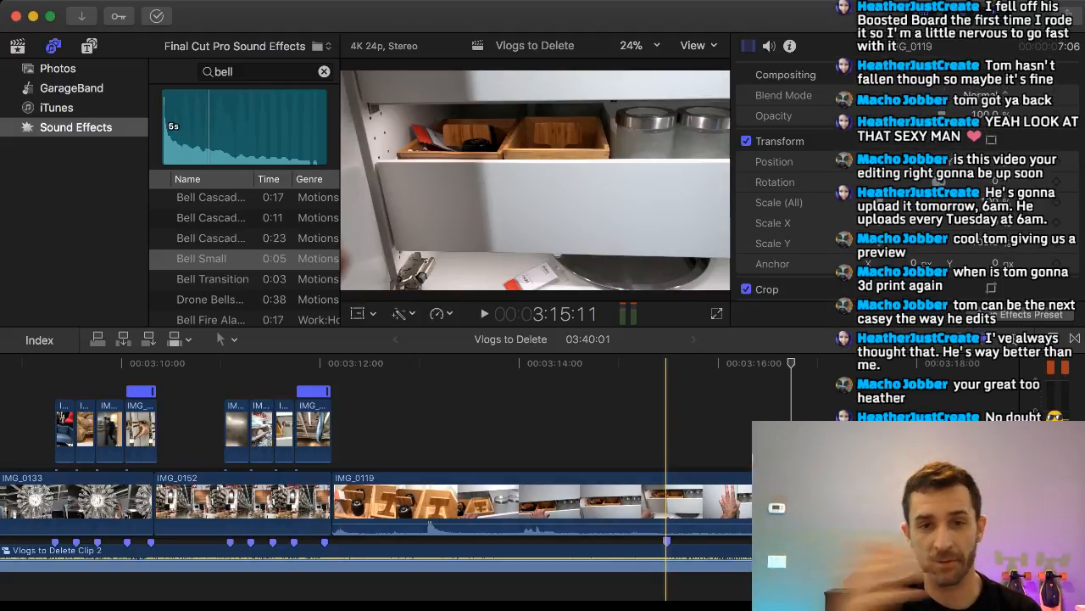
key(space)
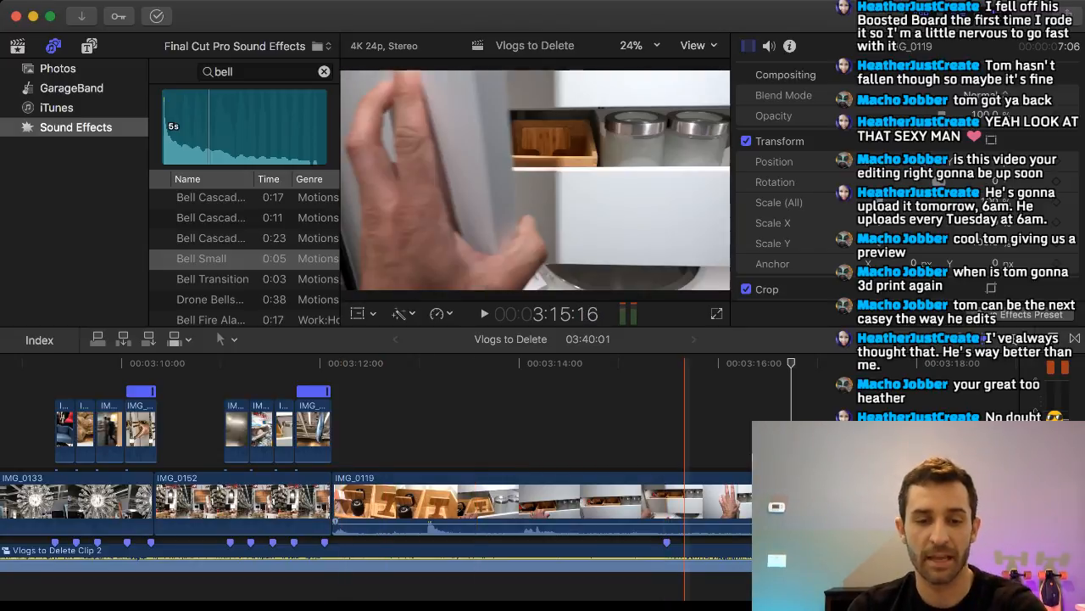
click(295, 369)
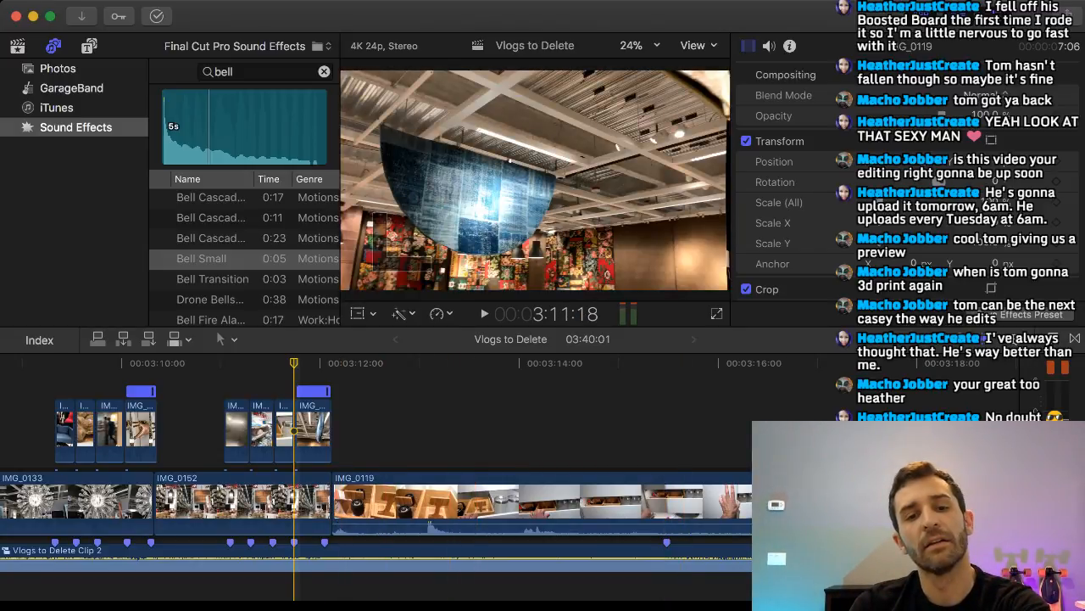
key(space)
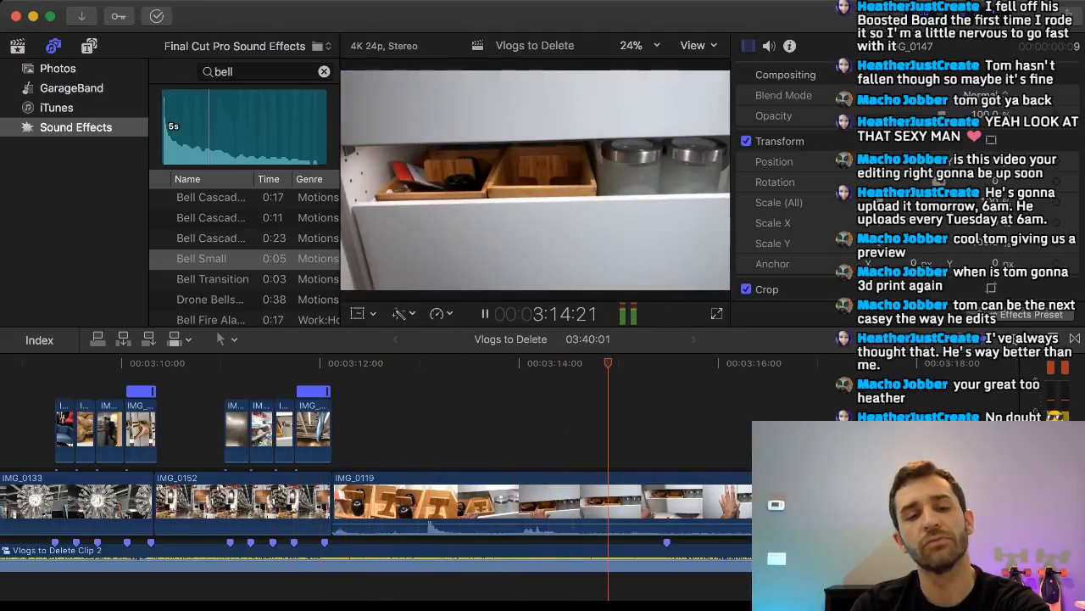
key(space)
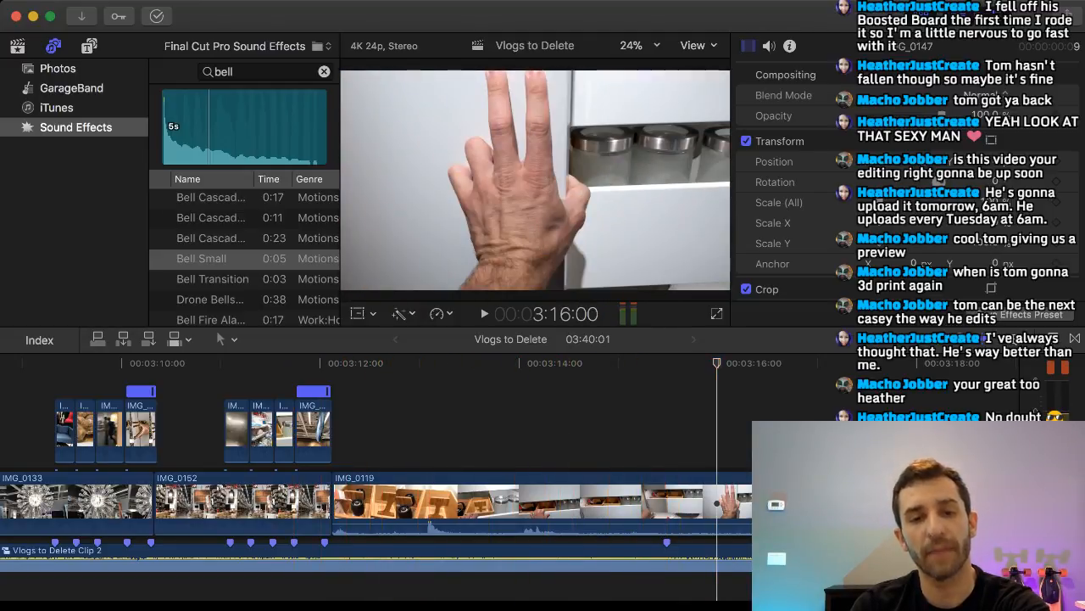
scroll(415, 500, right, 4)
scroll(594, 500, left, 6)
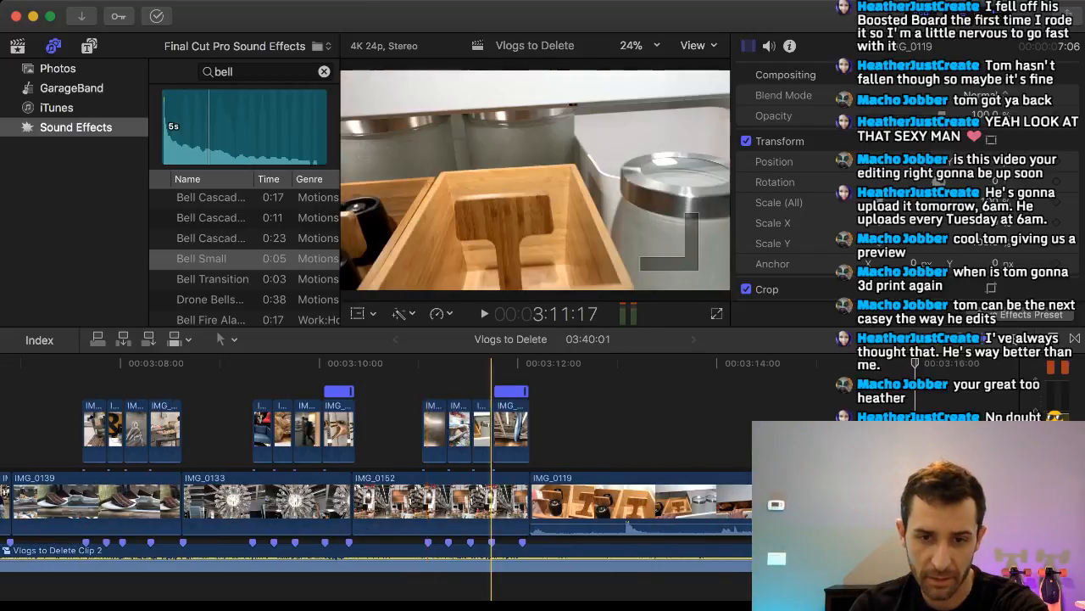
Play the music clip Vlogs to Delete Clip 2 from about 3:11 and mark three more beats beneath the remaining IMG_0119.
key(space)
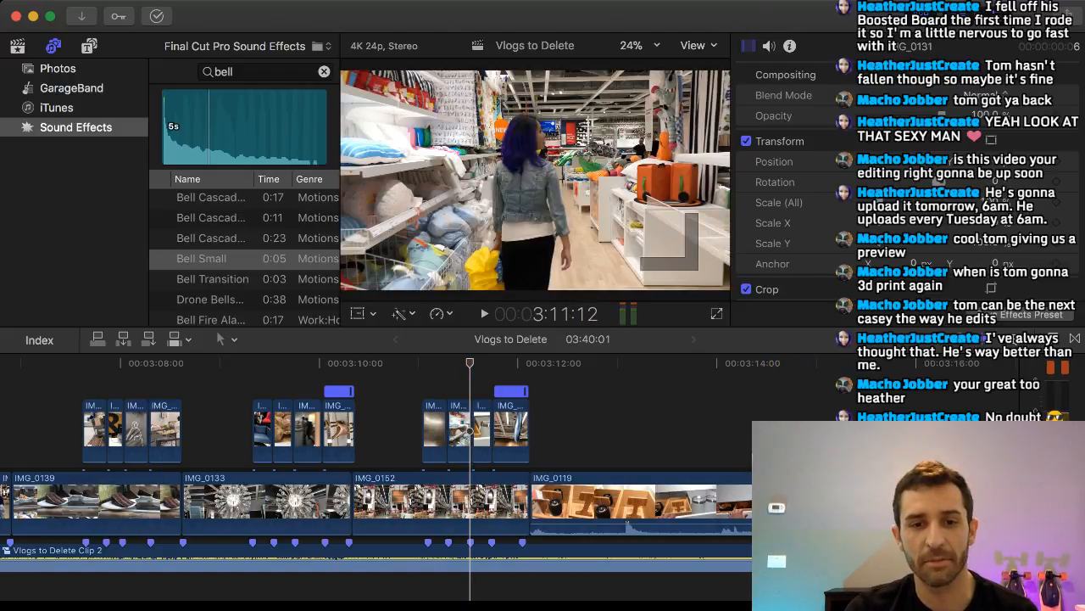
click(492, 563)
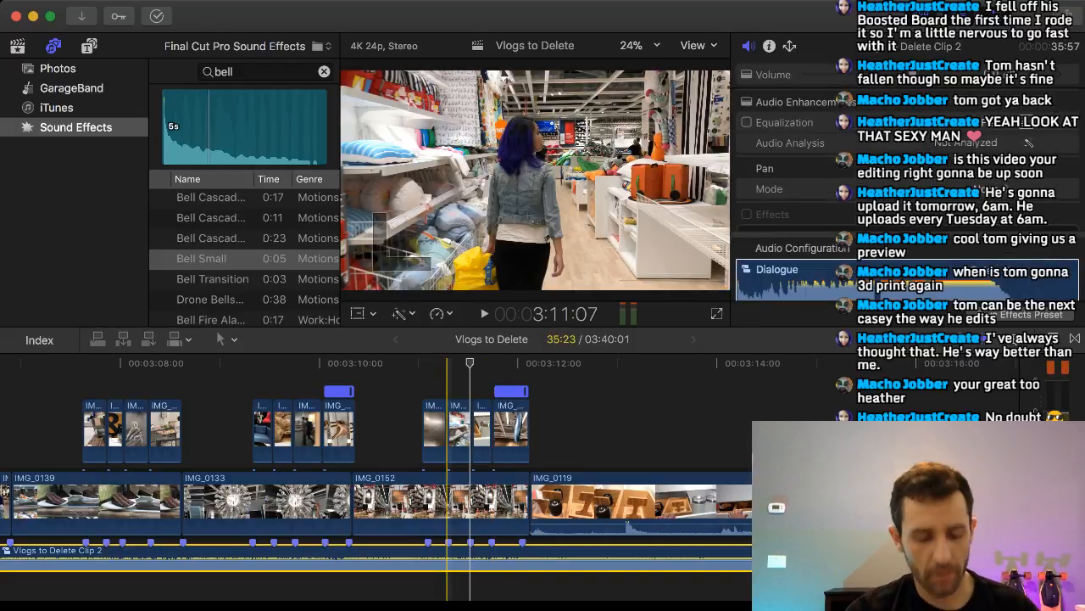
key(space)
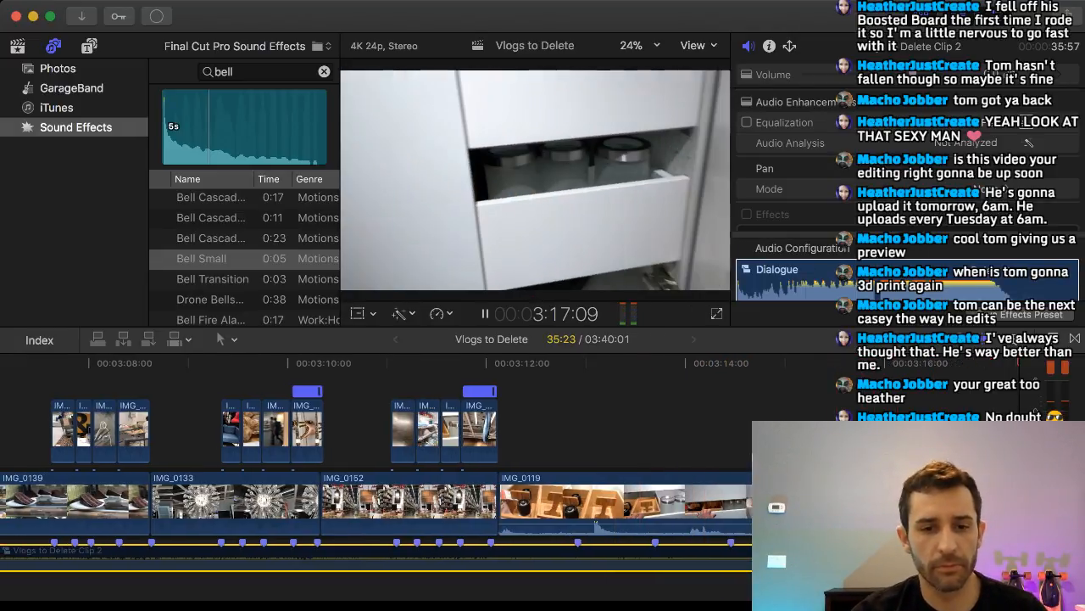
key(space)
scroll(611, 500, right, 2)
scroll(610, 500, left, 8)
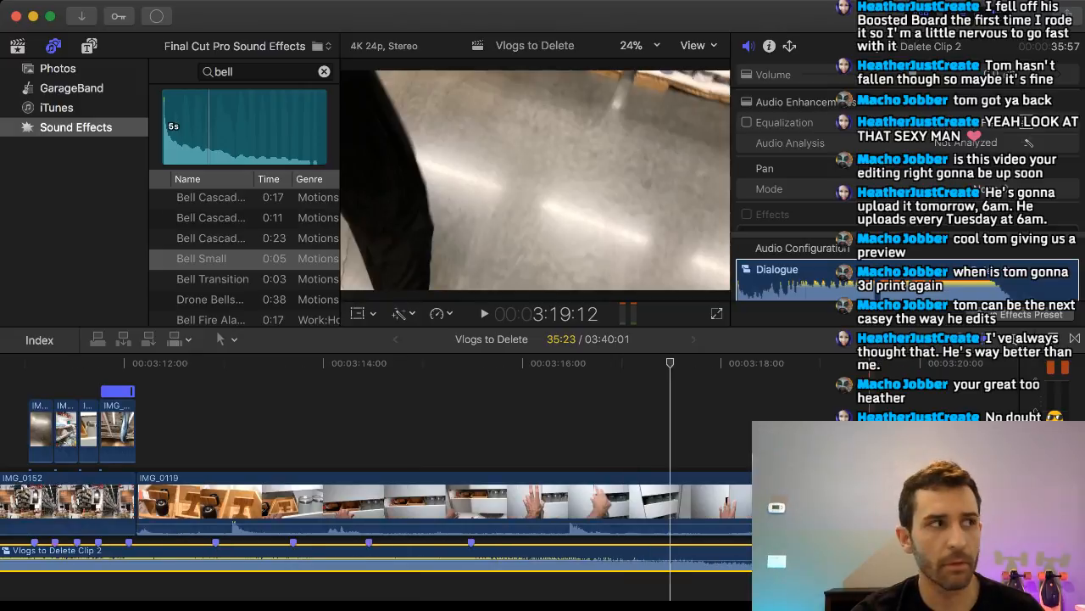
Delete IMG_0125 from the primary storyline and lift IMG_0135 out of it to above IMG_0116.
scroll(453, 500, right, 10)
scroll(453, 500, right, 10)
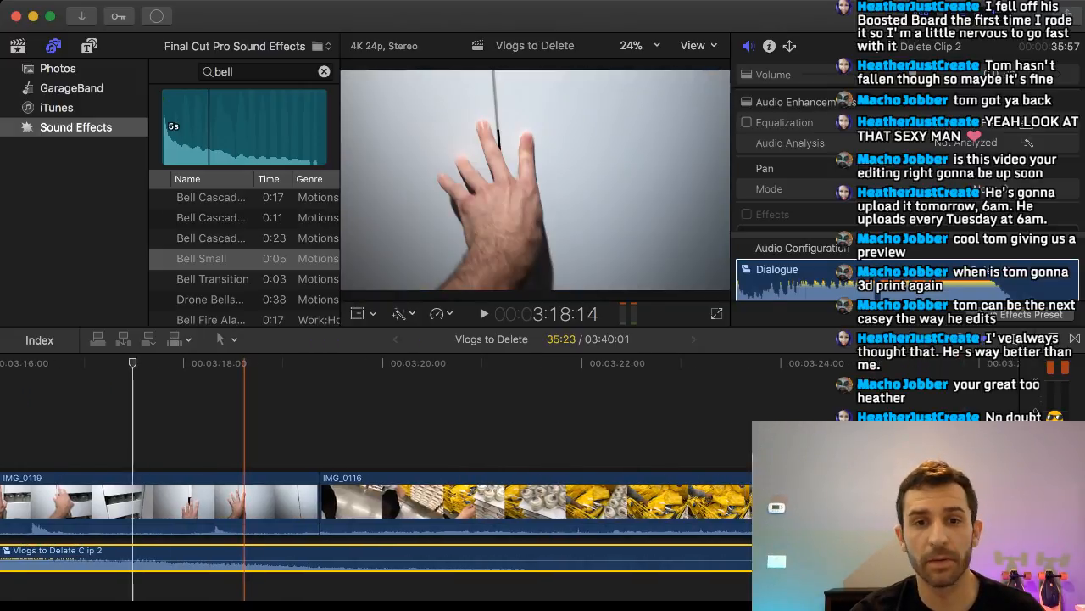
scroll(653, 500, right, 1)
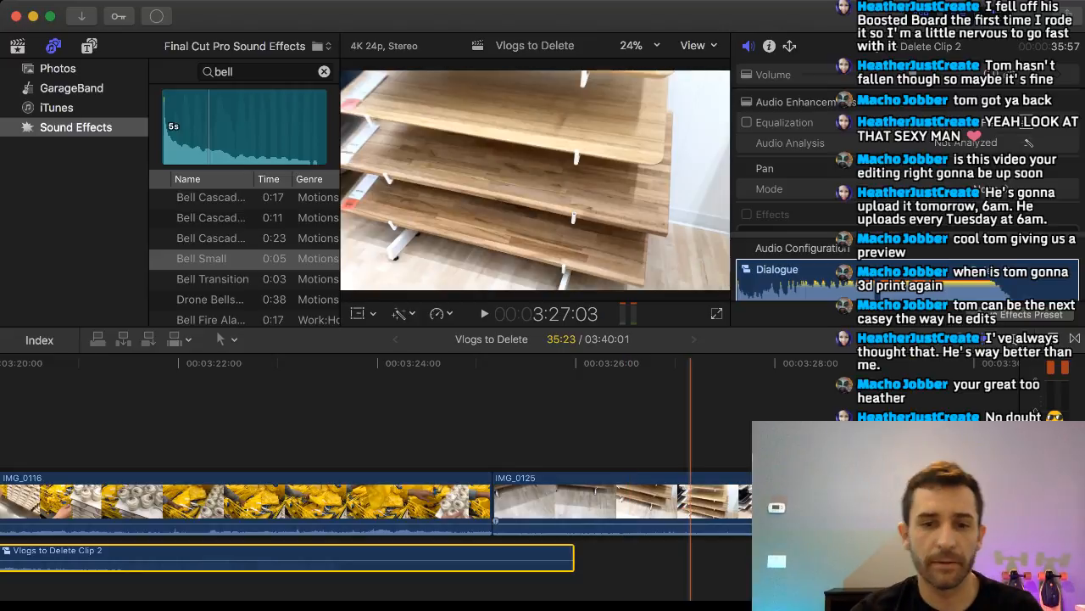
click(801, 501)
key(Delete)
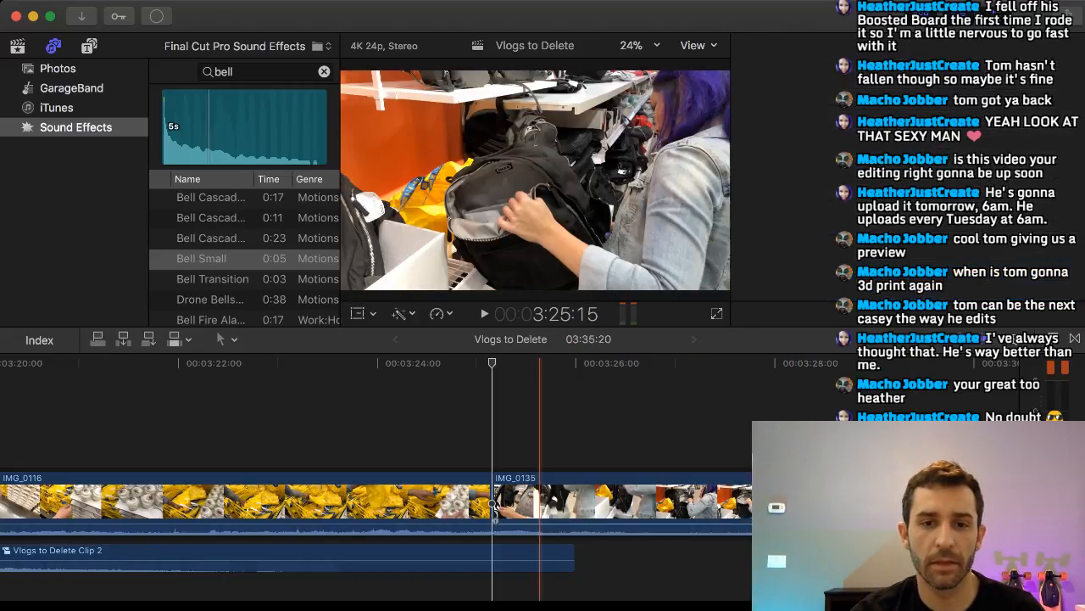
drag(657, 501, 235, 433)
scroll(622, 475, right, 2)
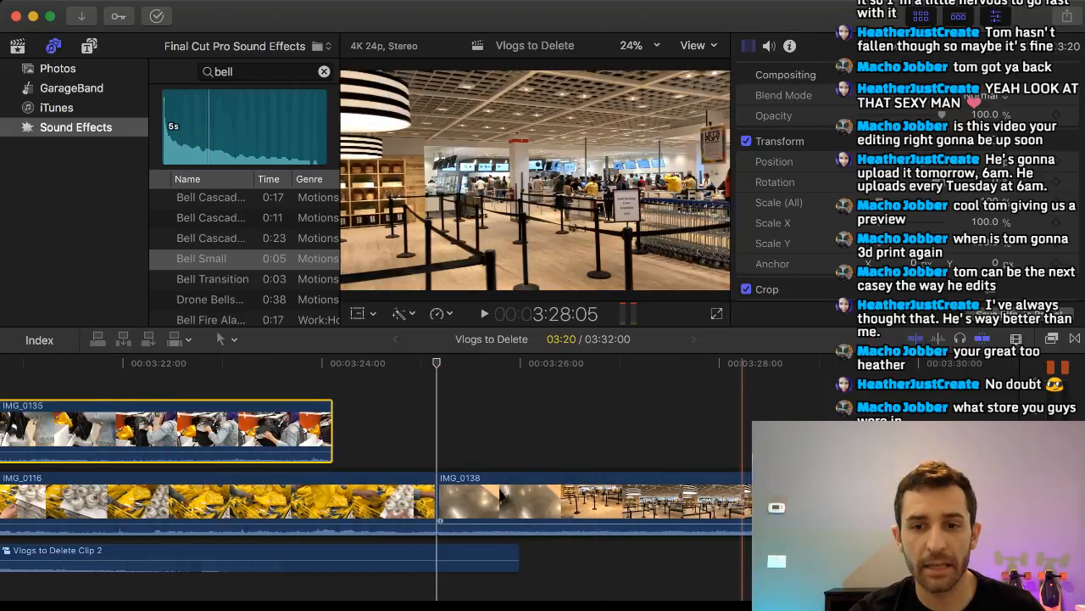
Cut IMG_0138 at two points and delete both outer pieces, keeping about 1:12 of the roped checkout area.
scroll(746, 501, right, 8)
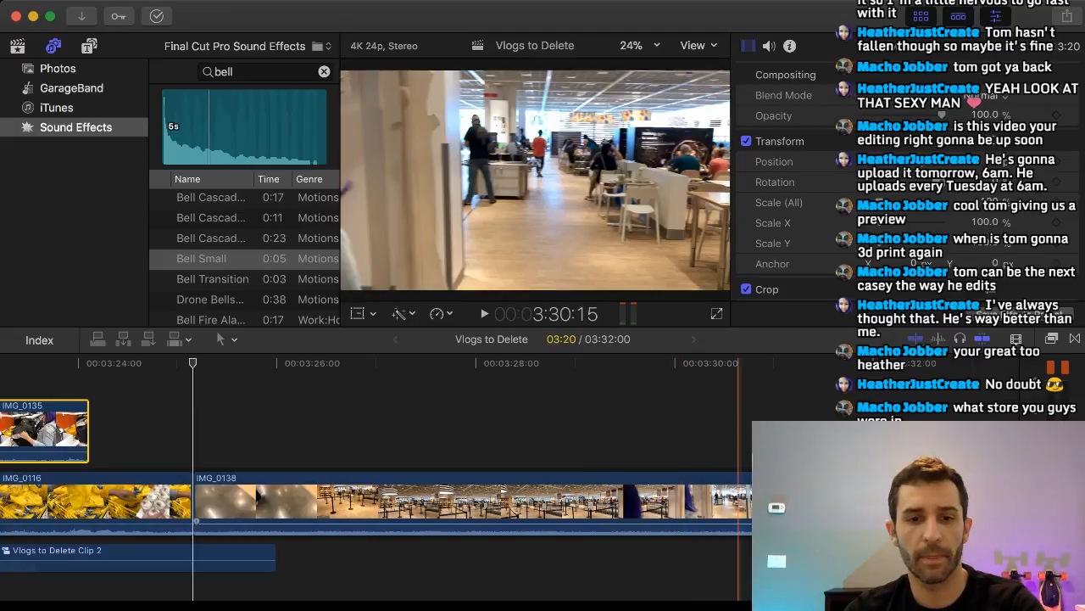
key(super+b)
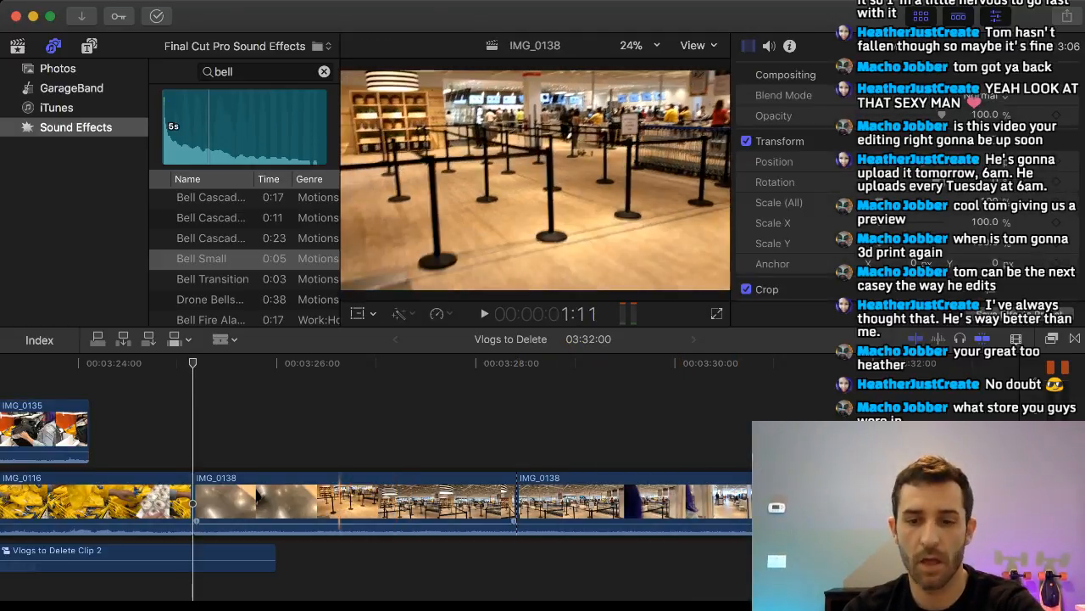
key(super+b)
key(a)
click(324, 502)
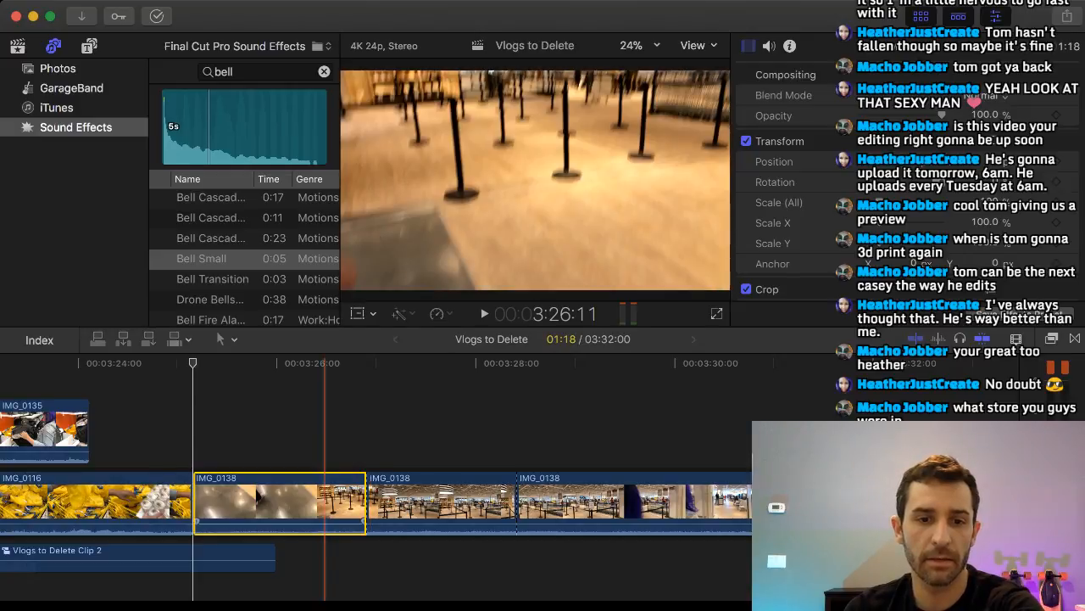
key(Delete)
click(555, 502)
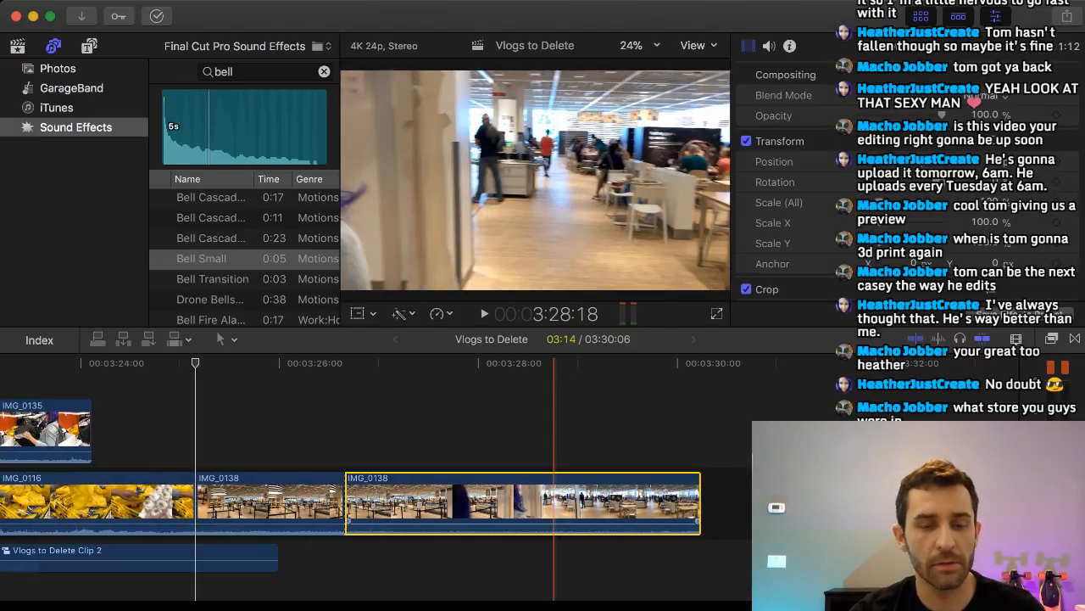
key(Delete)
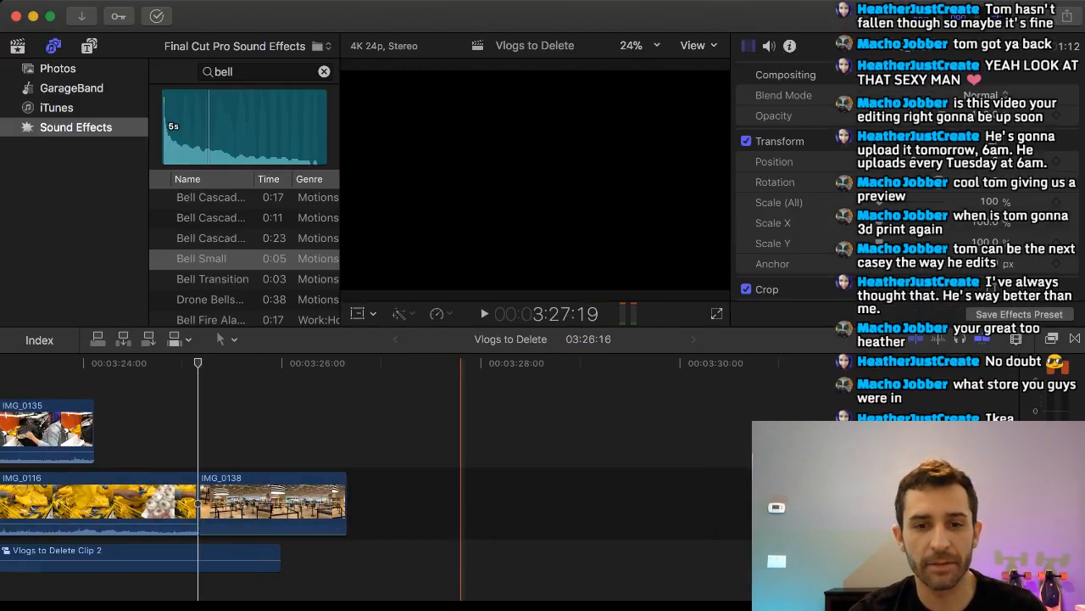
Silence the audio of IMG_0135, the clip connected above IMG_0116.
scroll(619, 500, left, 10)
scroll(619, 500, left, 3)
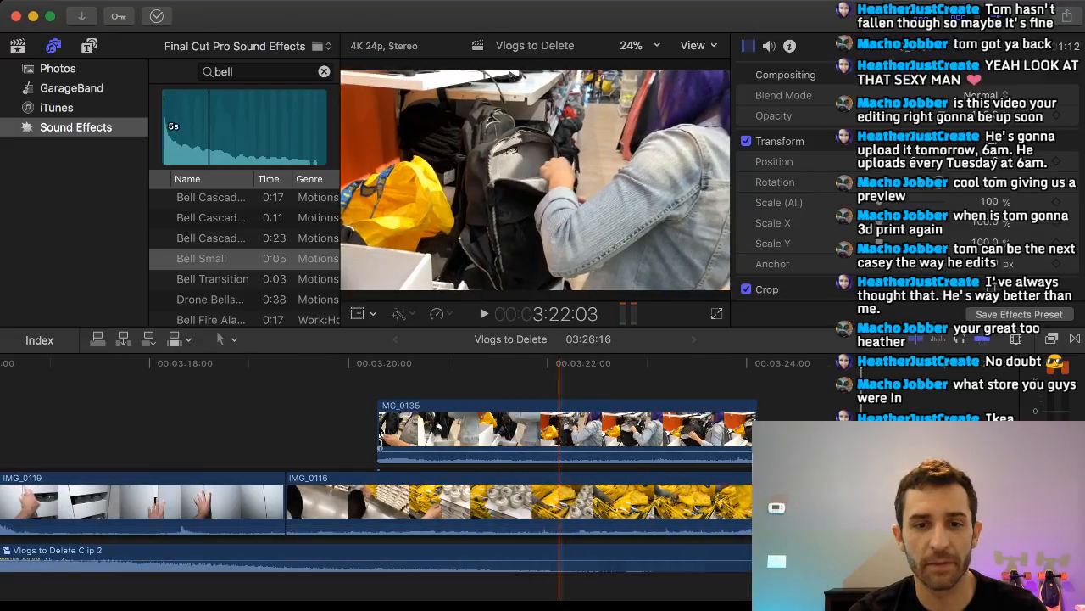
drag(559, 452, 560, 464)
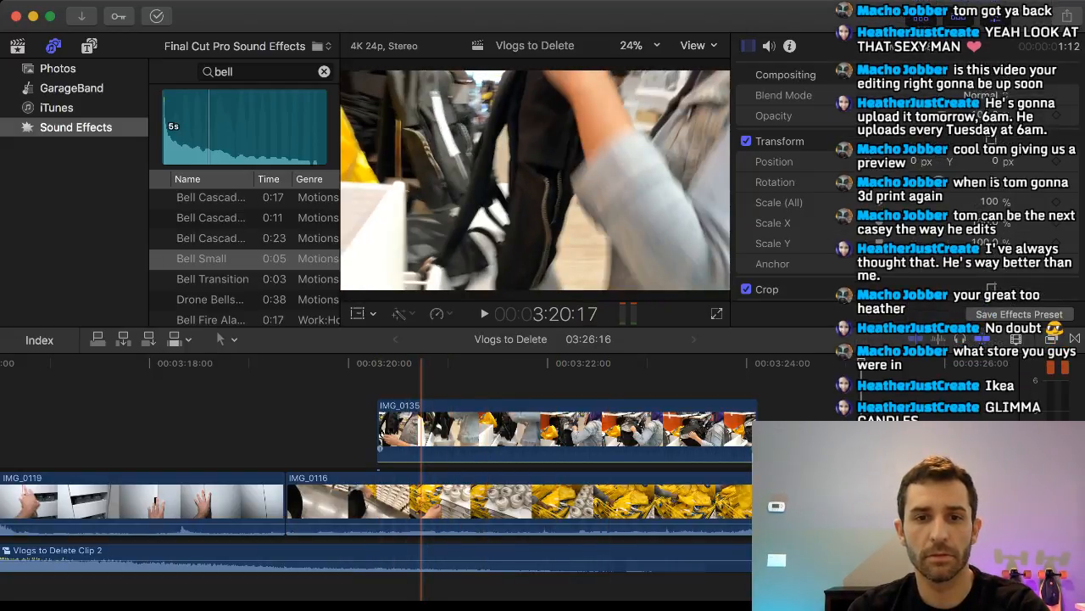
Cut IMG_0135 at two points and delete the middle piece, keeping its short opening and the longer backpack shot.
key(b)
click(420, 428)
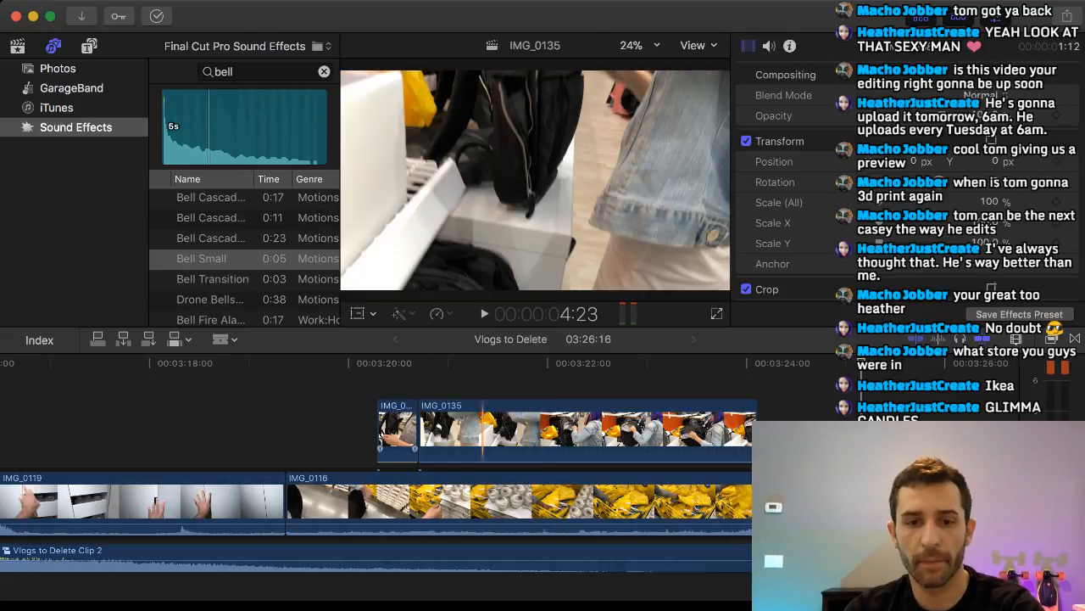
click(514, 430)
key(a)
click(484, 430)
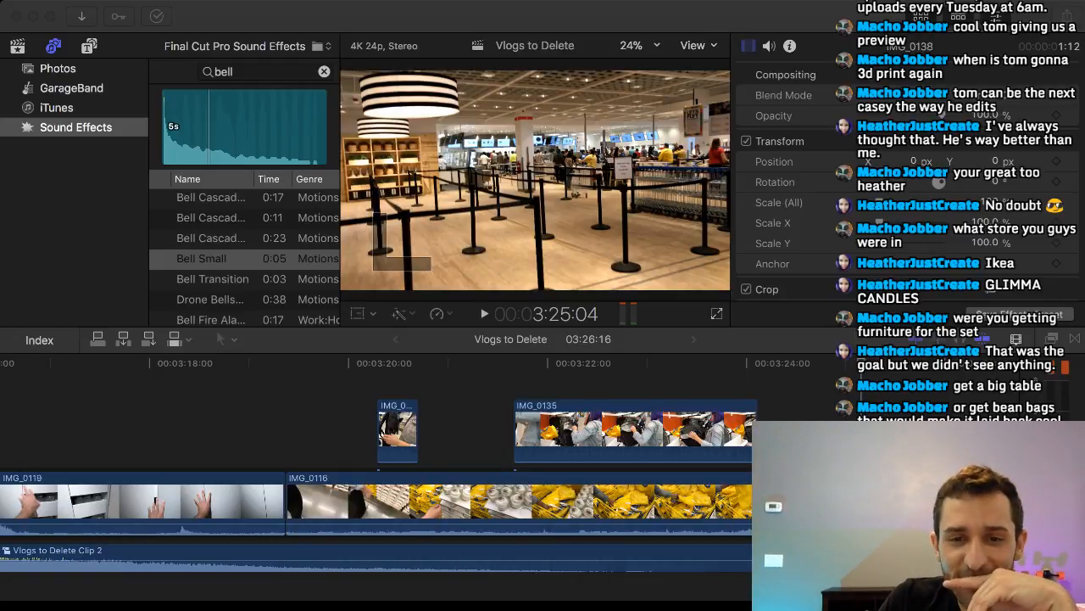
Review the montage from about 3:06 to 3:24, comparing the beat markers with the remaining IMG_0119, IMG_0116 and IMG_0135 footage.
click(396, 474)
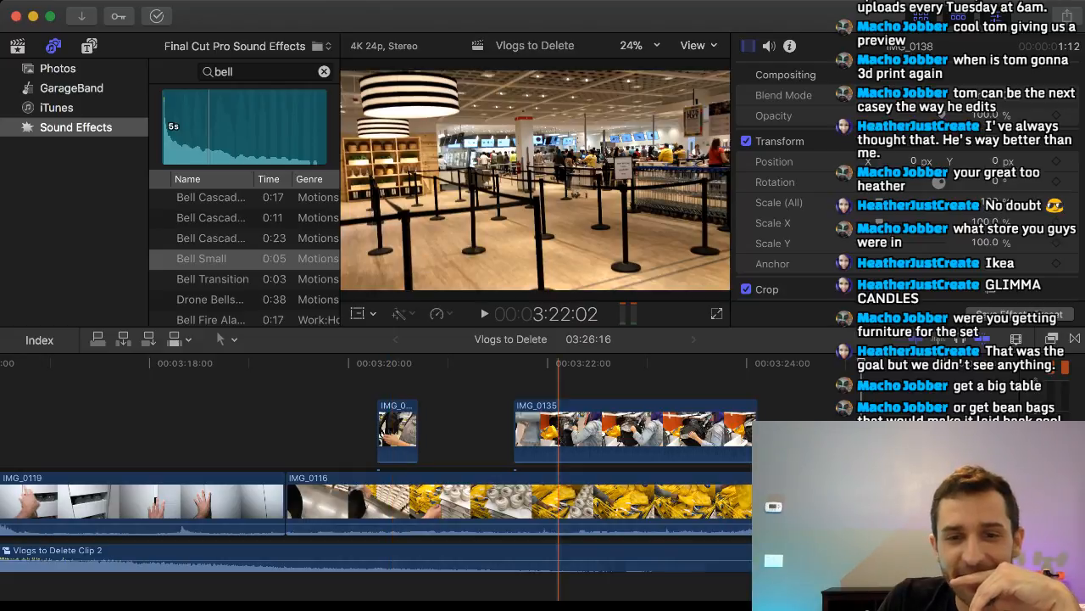
scroll(556, 483, left, 5)
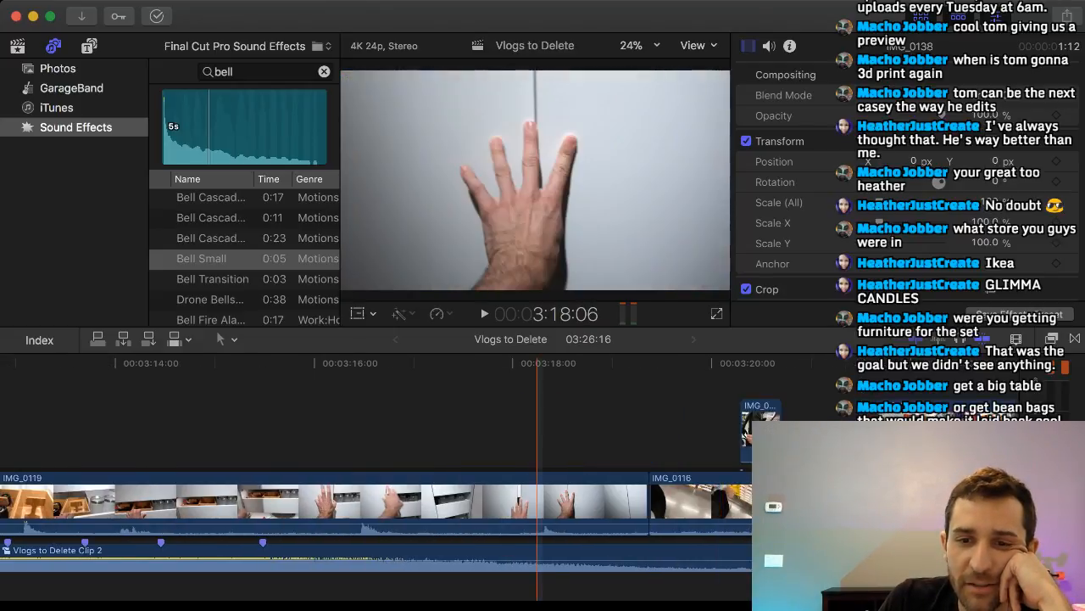
scroll(556, 500, left, 2)
scroll(551, 501, right, 8)
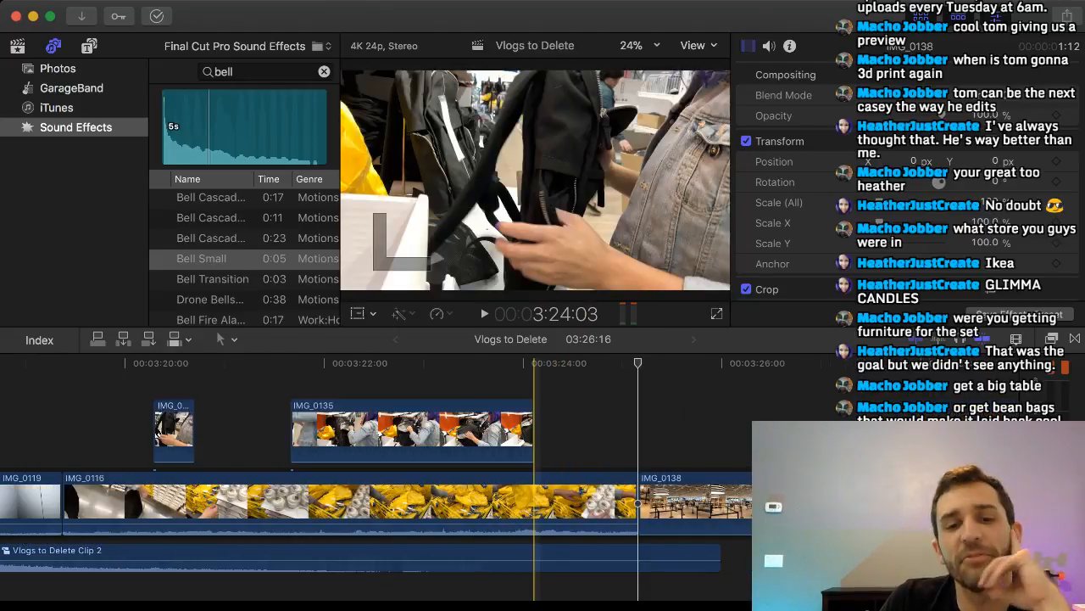
scroll(742, 500, left, 3)
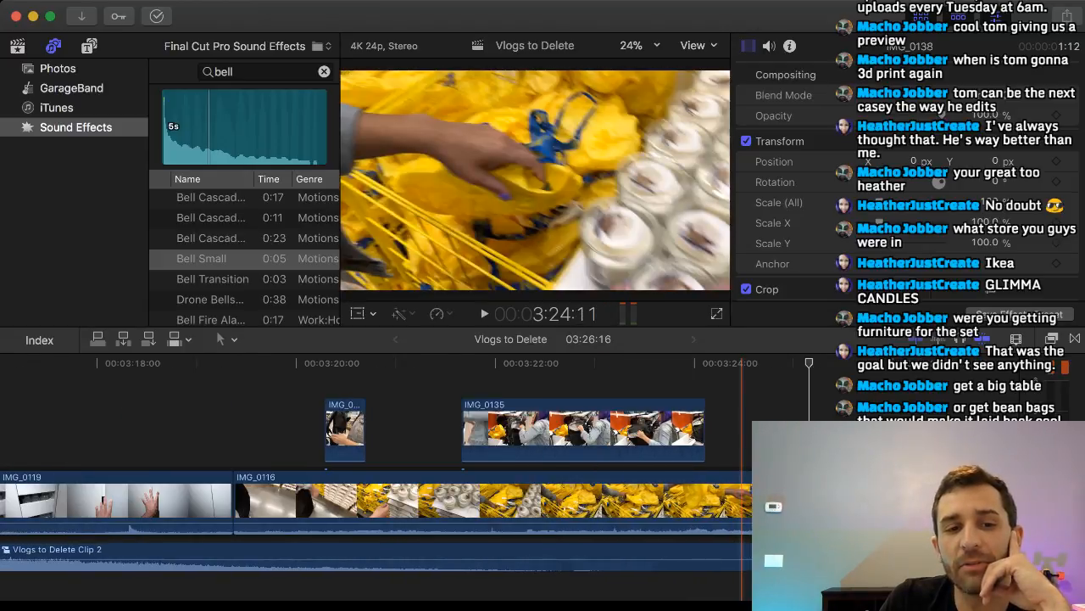
scroll(743, 500, left, 12)
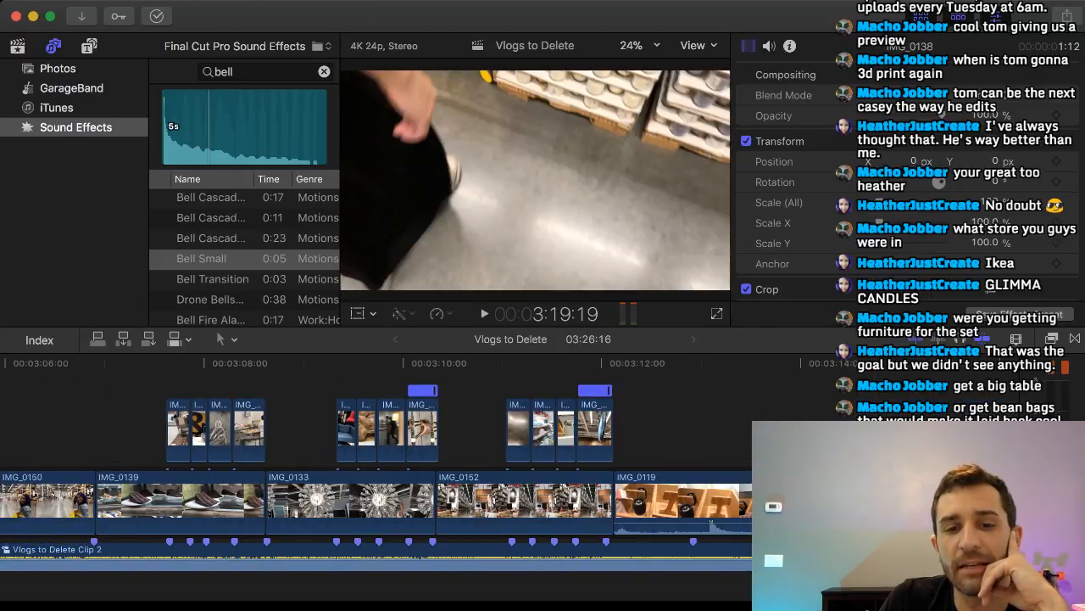
scroll(533, 500, right, 4)
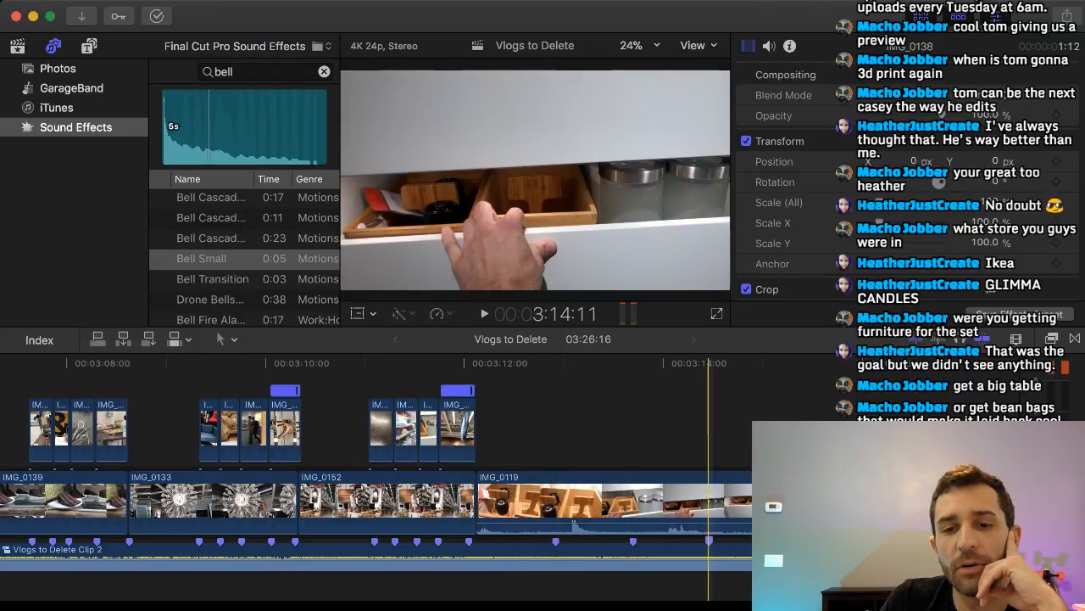
scroll(709, 500, right, 5)
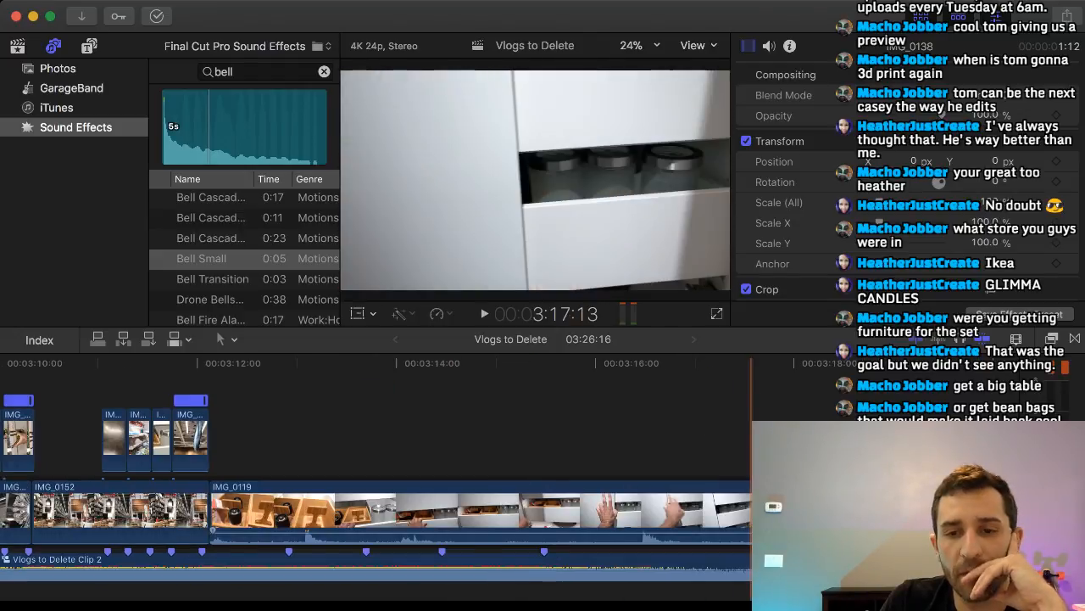
scroll(788, 509, right, 2)
scroll(767, 509, down, 1)
scroll(775, 509, left, 1)
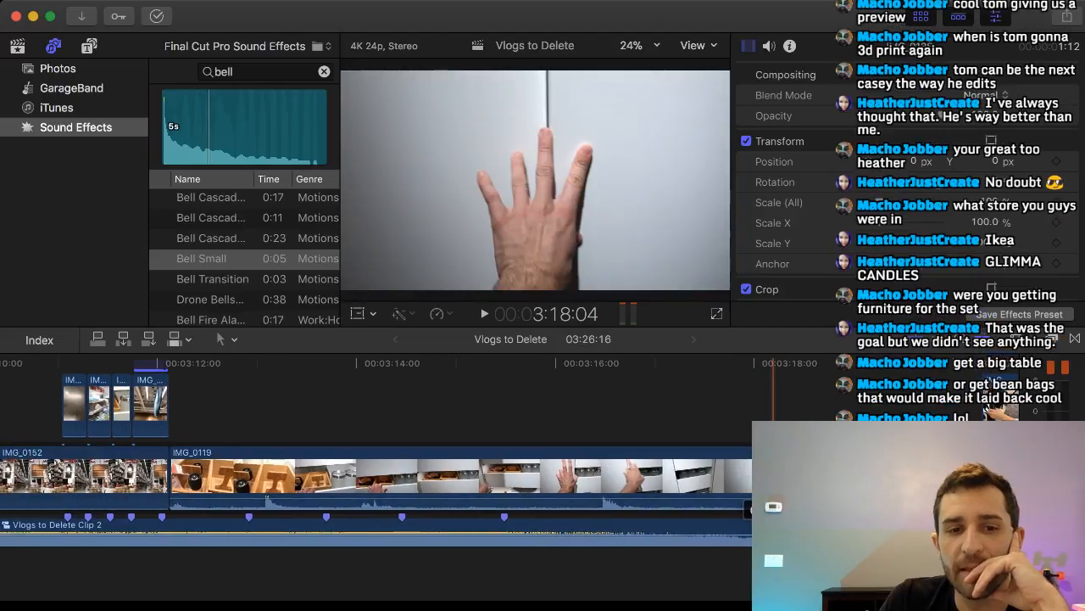
scroll(773, 509, right, 3)
scroll(773, 509, left, 2)
scroll(774, 509, left, 1)
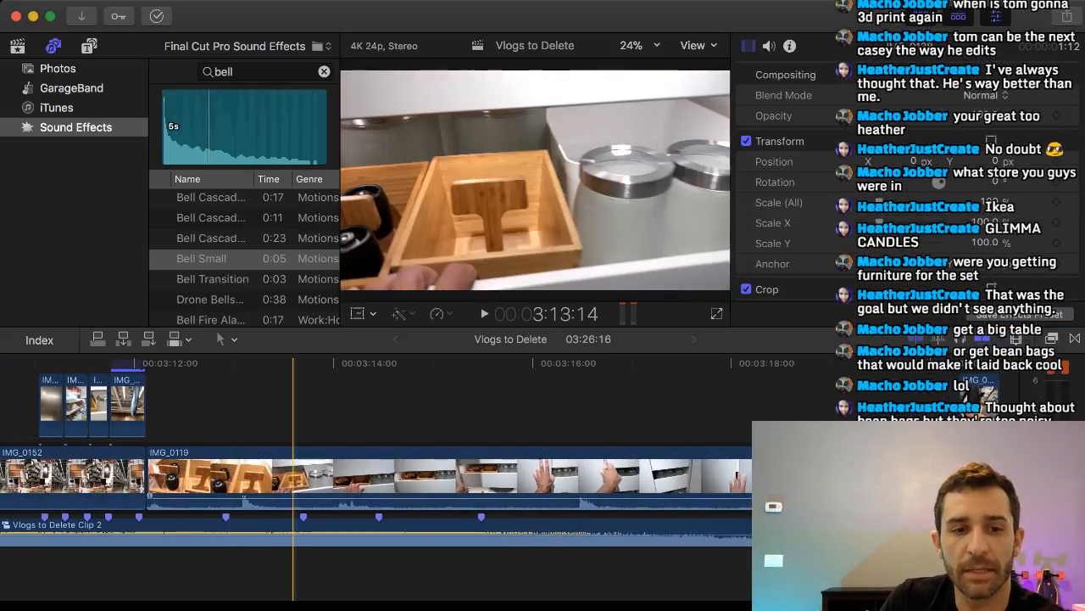
Disable the music clip Vlogs to Delete Clip 2, play IMG_0119 from its start and split it at about 3:15.
click(147, 530)
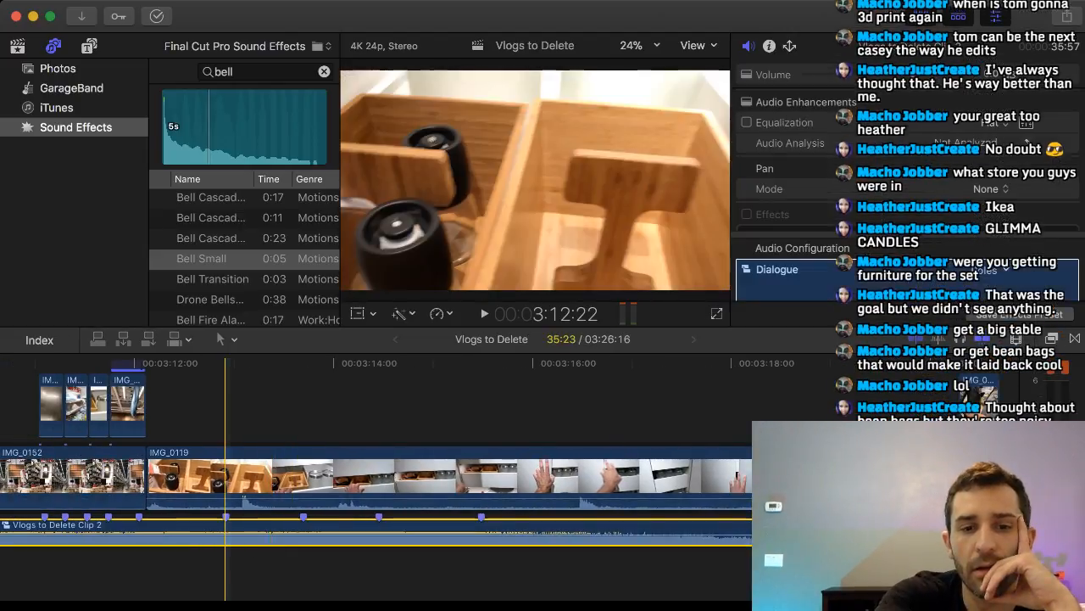
click(147, 570)
key(space)
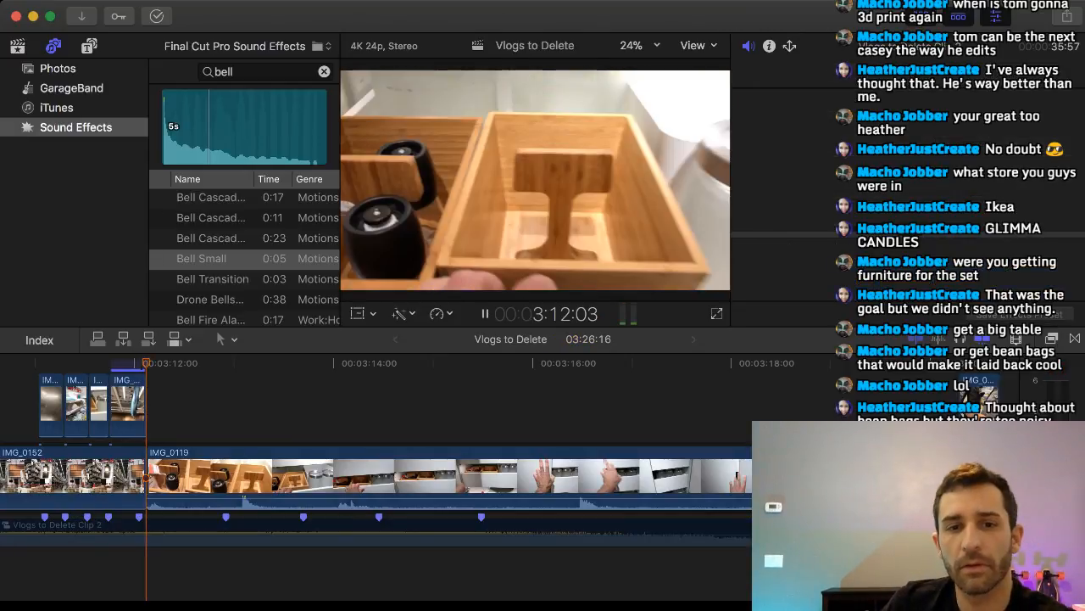
key(space)
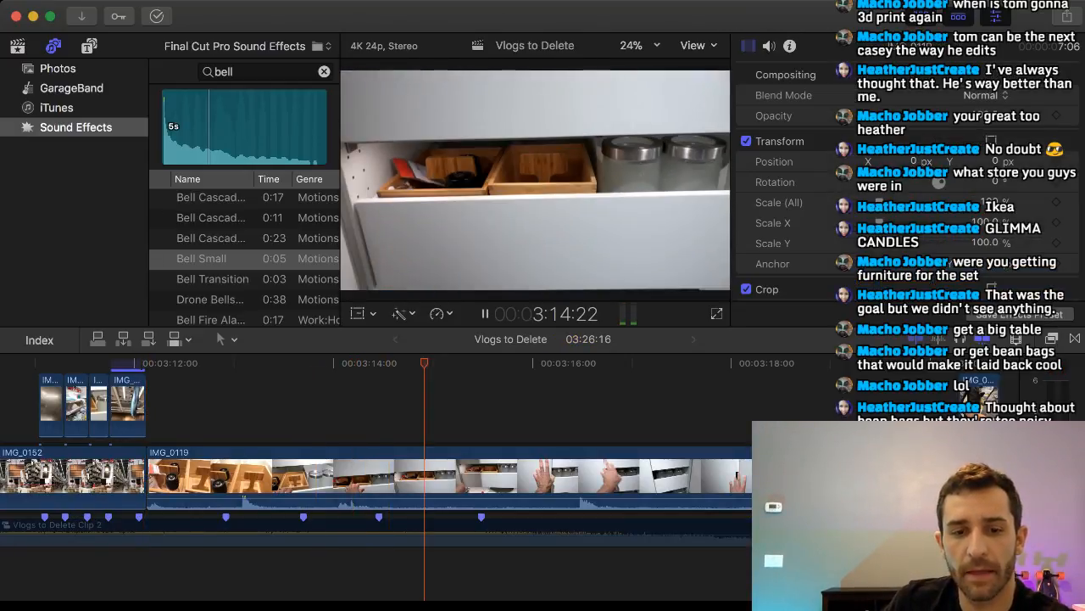
key(super+b)
key(space)
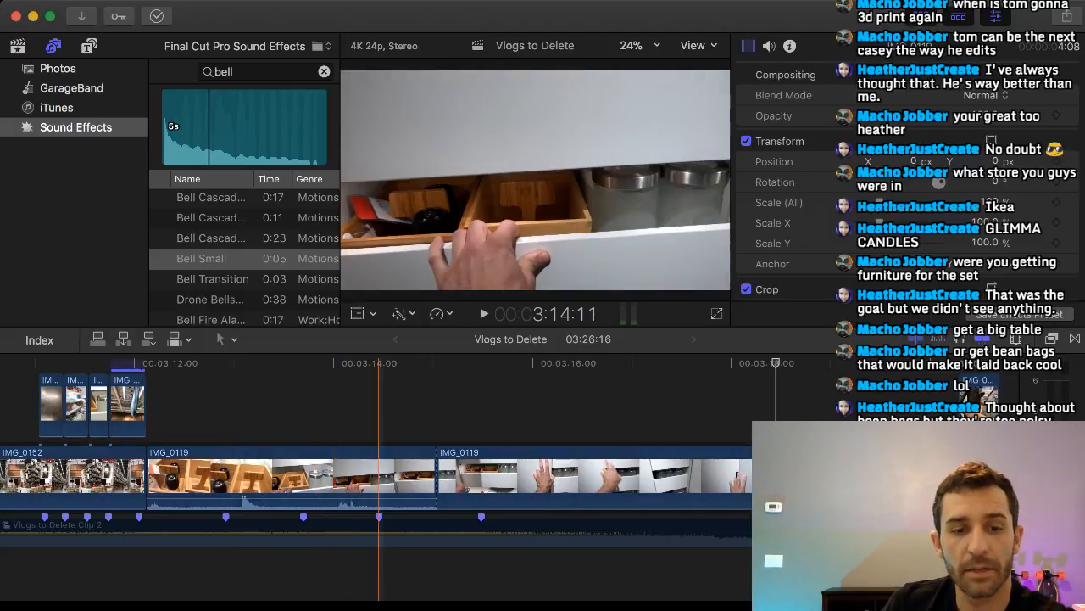
Delete the first 1:06 of IMG_0119 and trim the end of the following piece to the next beat marker, leaving 19 frames.
click(271, 476)
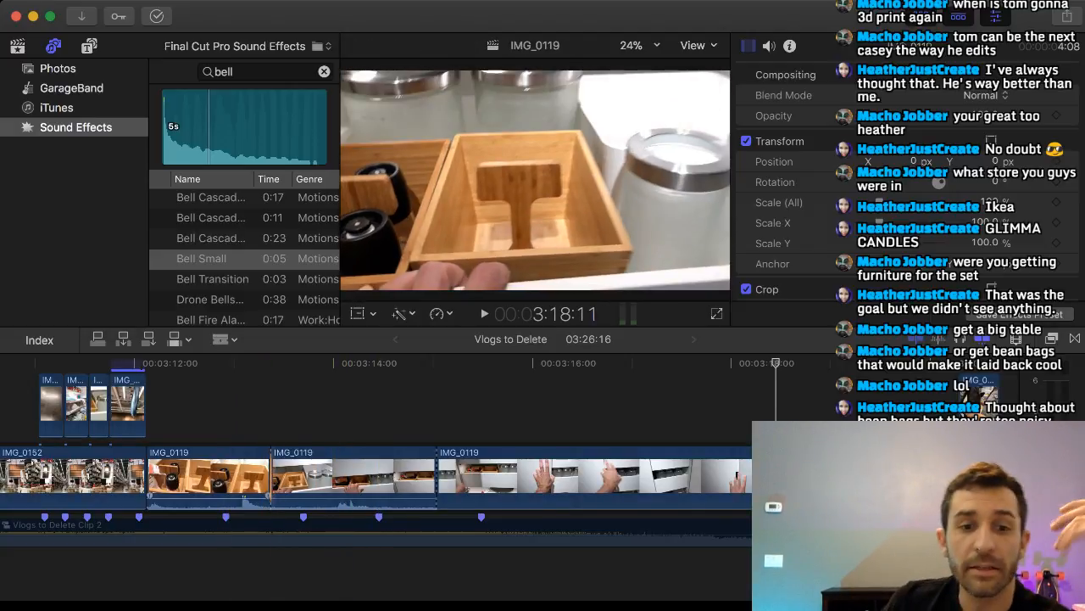
key(a)
click(248, 476)
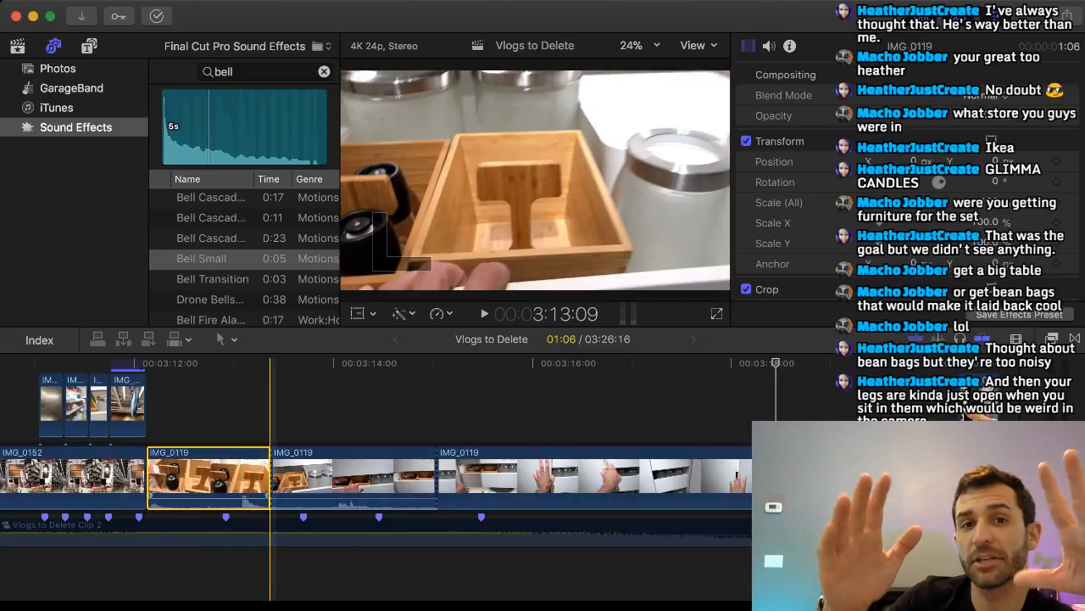
key(Delete)
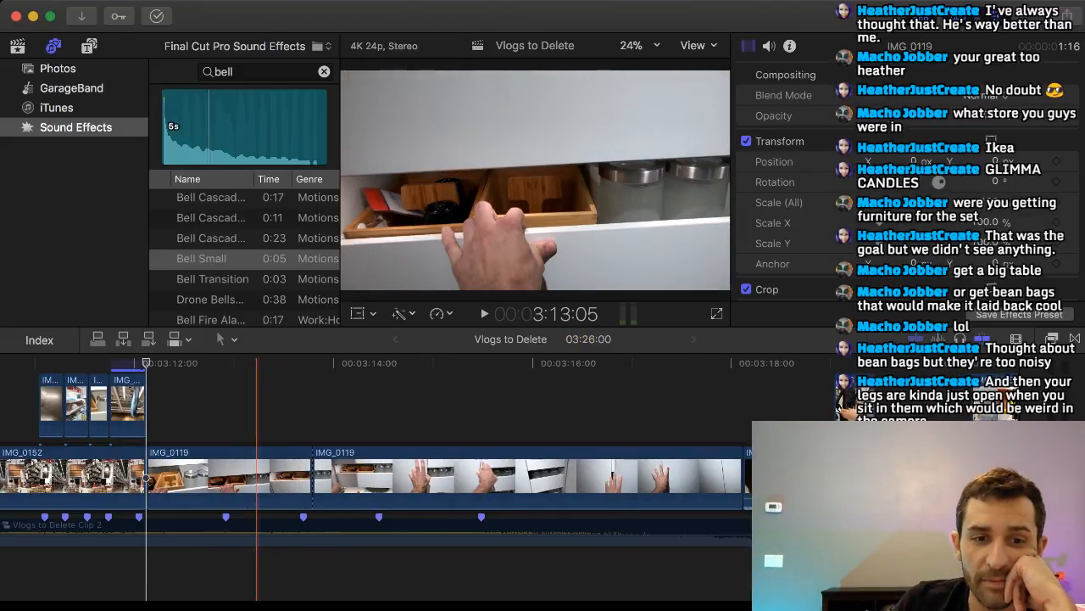
key(space)
drag(312, 475, 225, 475)
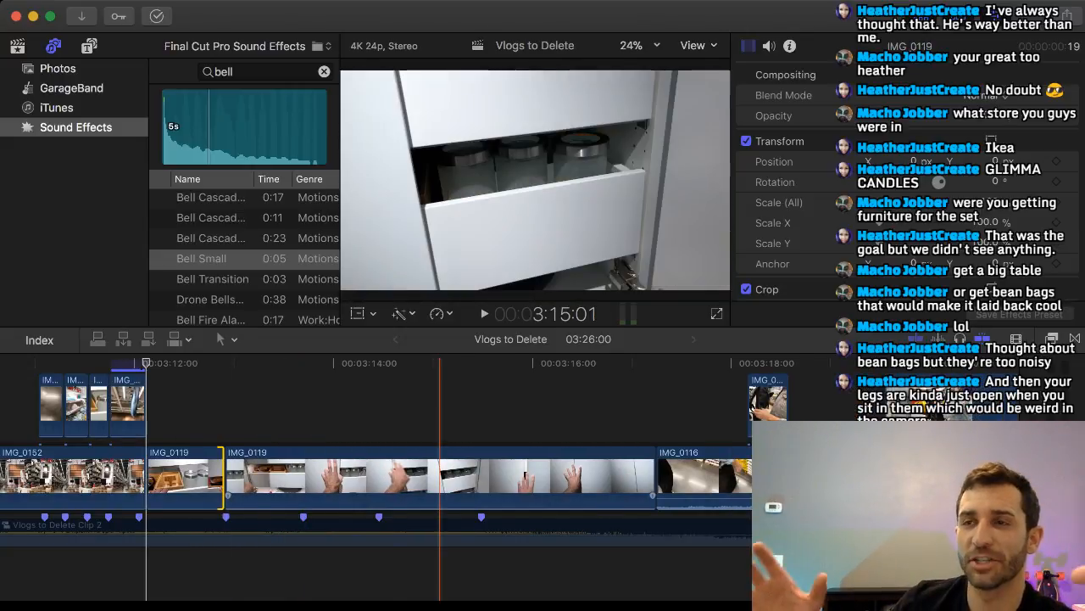
Insert the longer IMG_0135 piece after the short IMG_0119 clip and trim its end to the next beat marker, leaving 19 frames.
scroll(401, 475, right, 2)
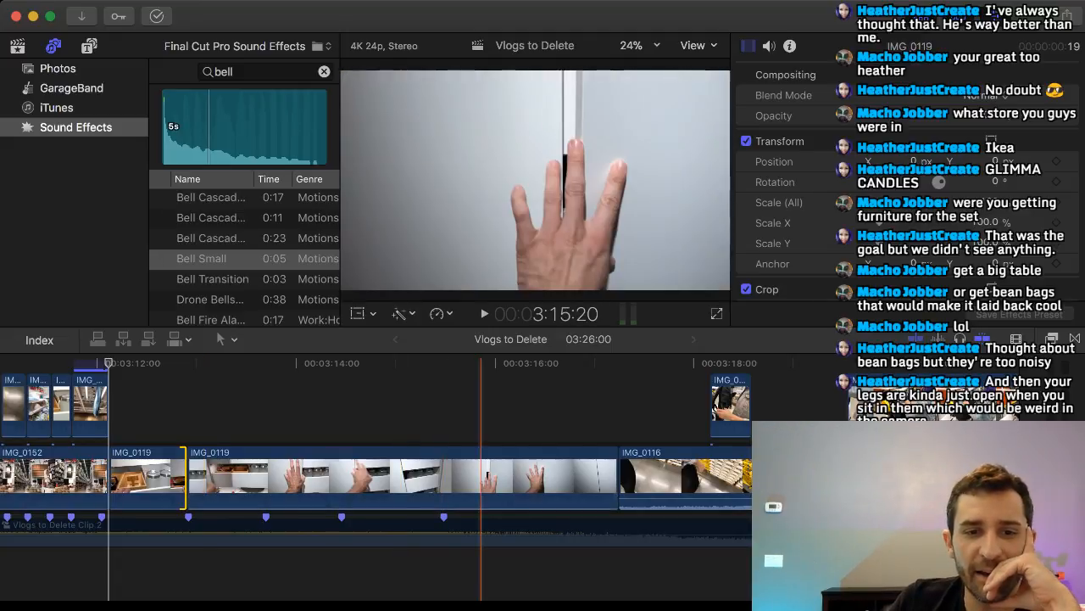
drag(731, 400, 246, 468)
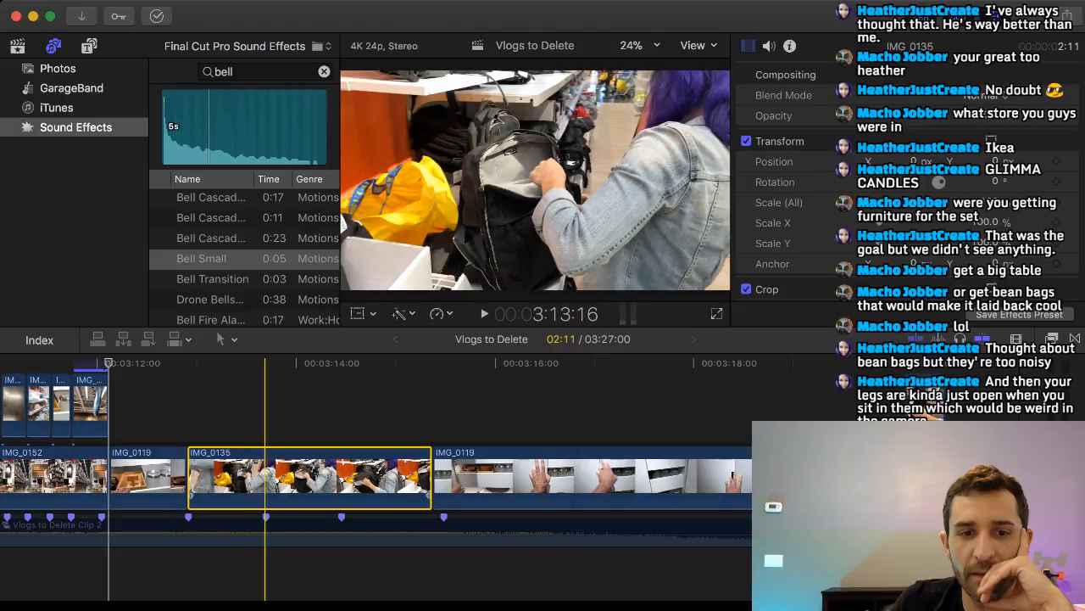
drag(431, 479, 265, 479)
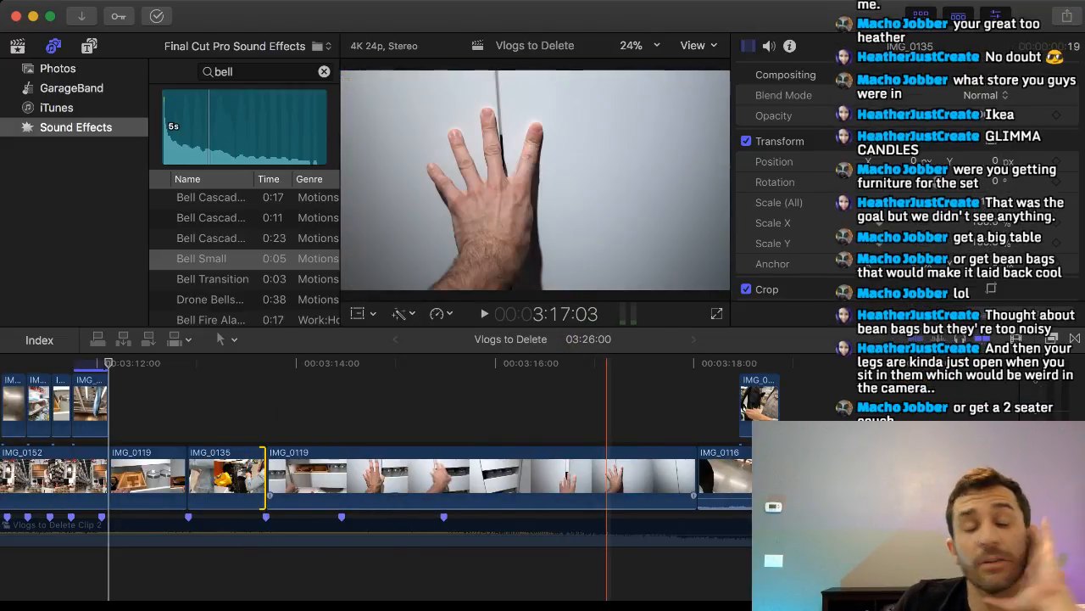
Delete the short 10-frame leftover piece of IMG_0135 connected above IMG_0116.
scroll(606, 475, right, 5)
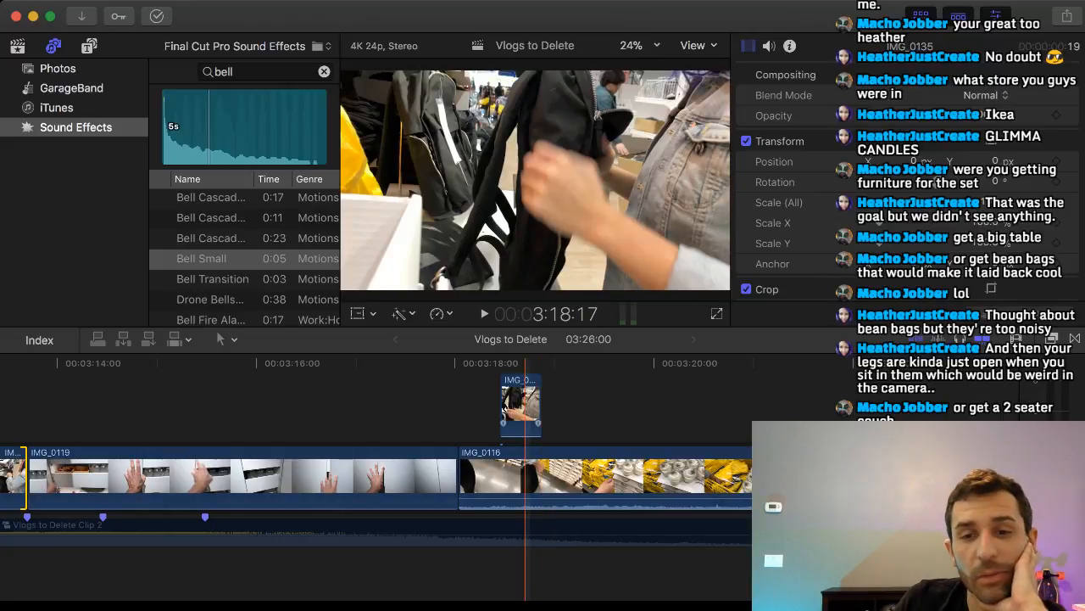
scroll(525, 475, right, 4)
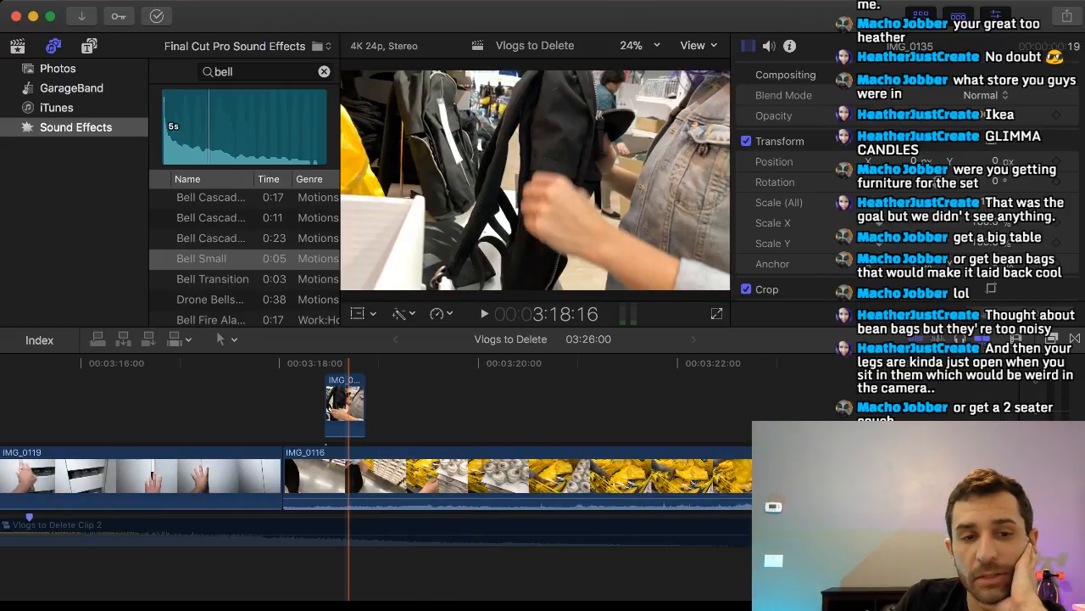
scroll(348, 475, right, 6)
scroll(482, 475, left, 3)
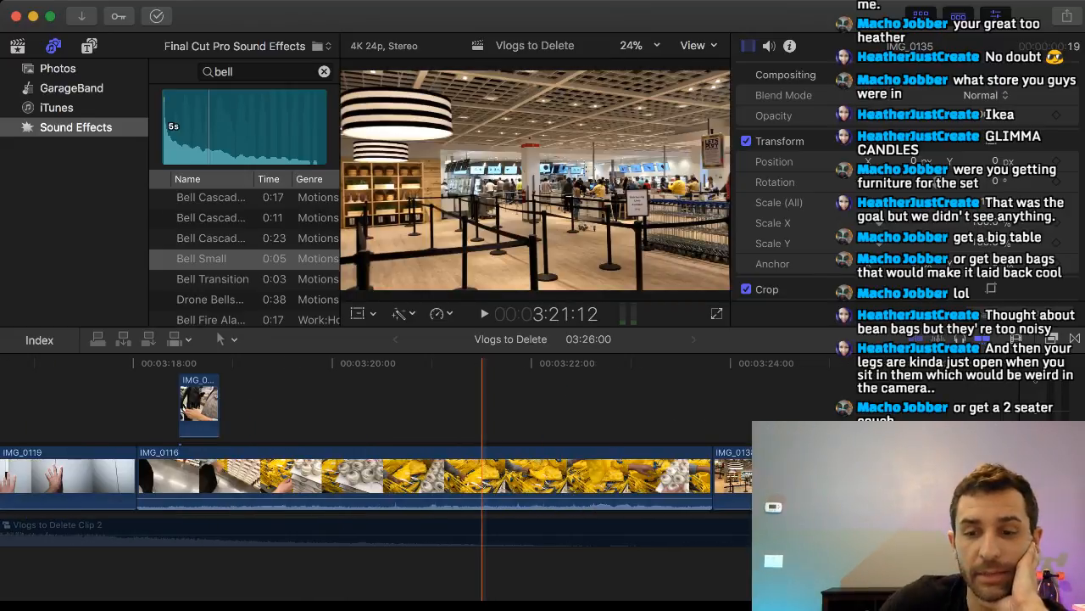
scroll(482, 475, left, 3)
drag(368, 406, 450, 406)
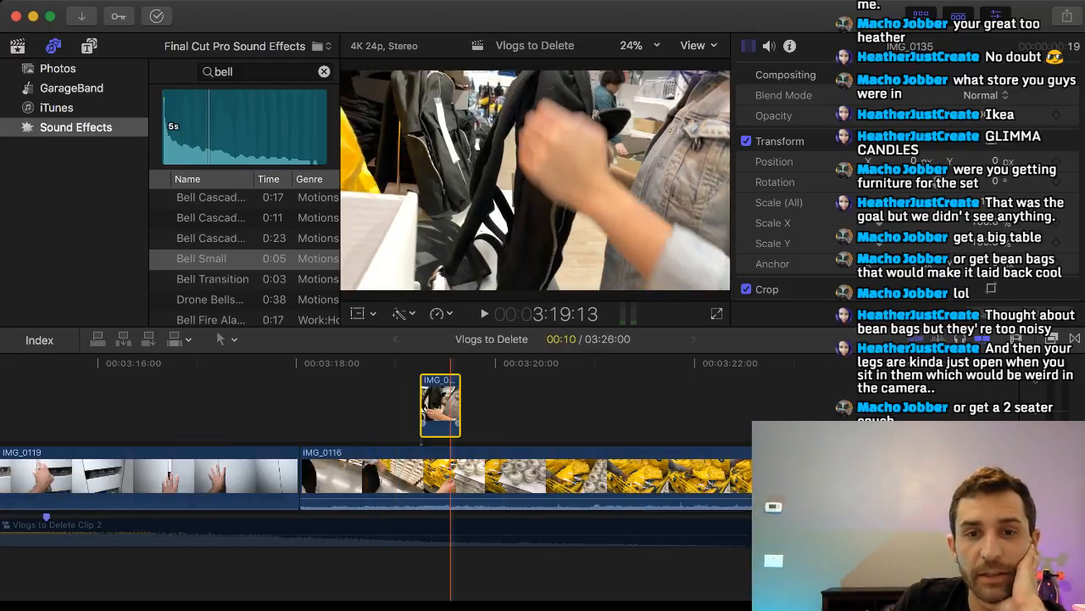
key(Delete)
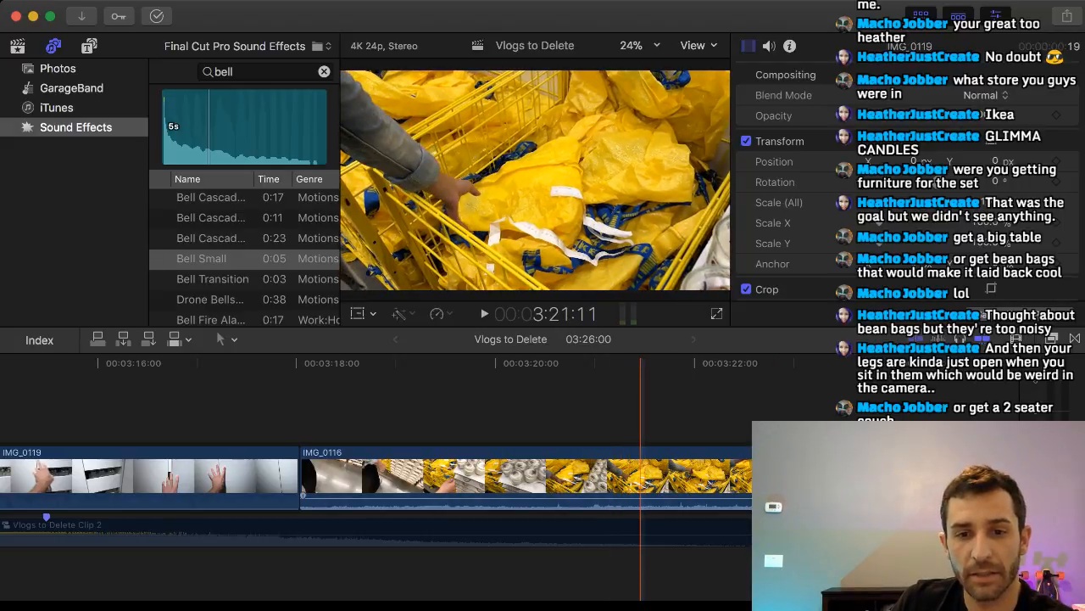
Split IMG_0116 at 3:21:11 and move its later piece earlier in the timeline, above the last IMG_0119 clip.
key(b)
click(640, 475)
key(a)
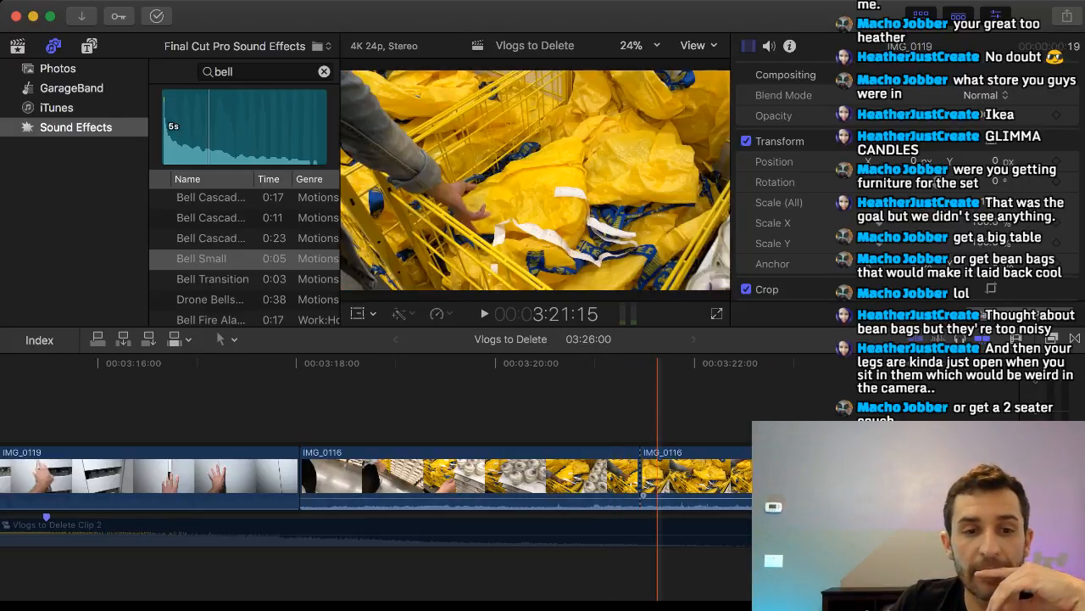
drag(658, 475, 123, 407)
scroll(339, 407, left, 7)
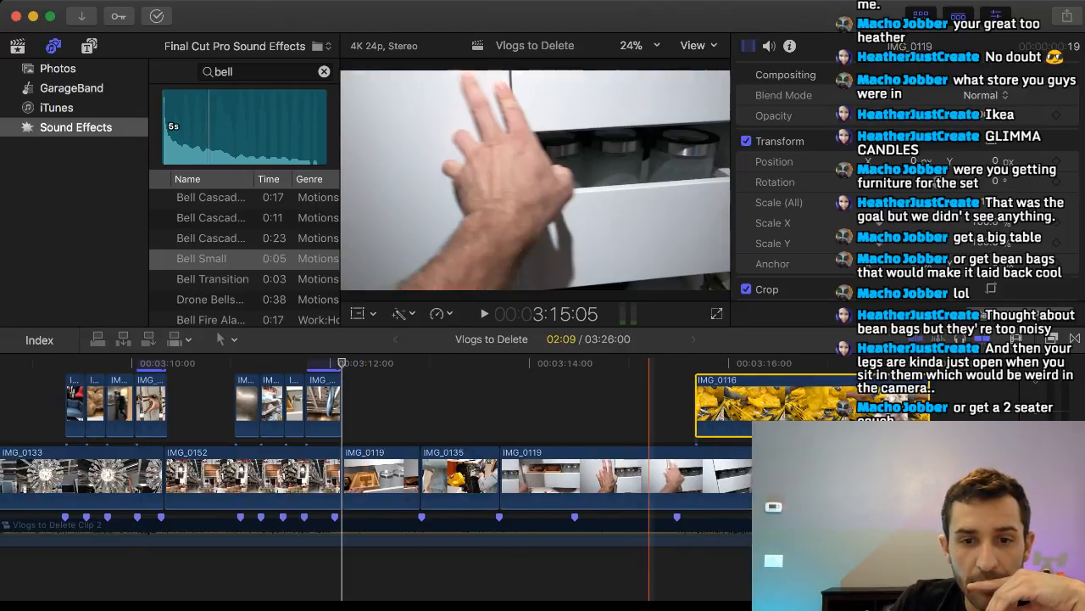
Insert the IMG_0116 piece between IMG_0135 and the last IMG_0119 clip and trim its end to the next beat marker, leaving 18 frames.
drag(735, 407, 541, 474)
drag(734, 475, 572, 475)
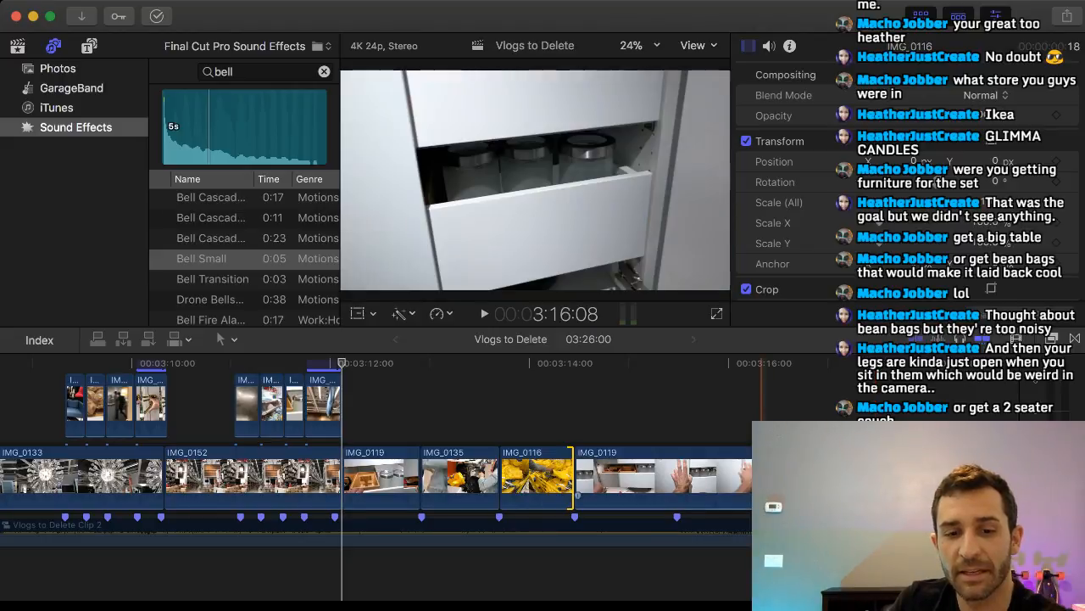
click(647, 525)
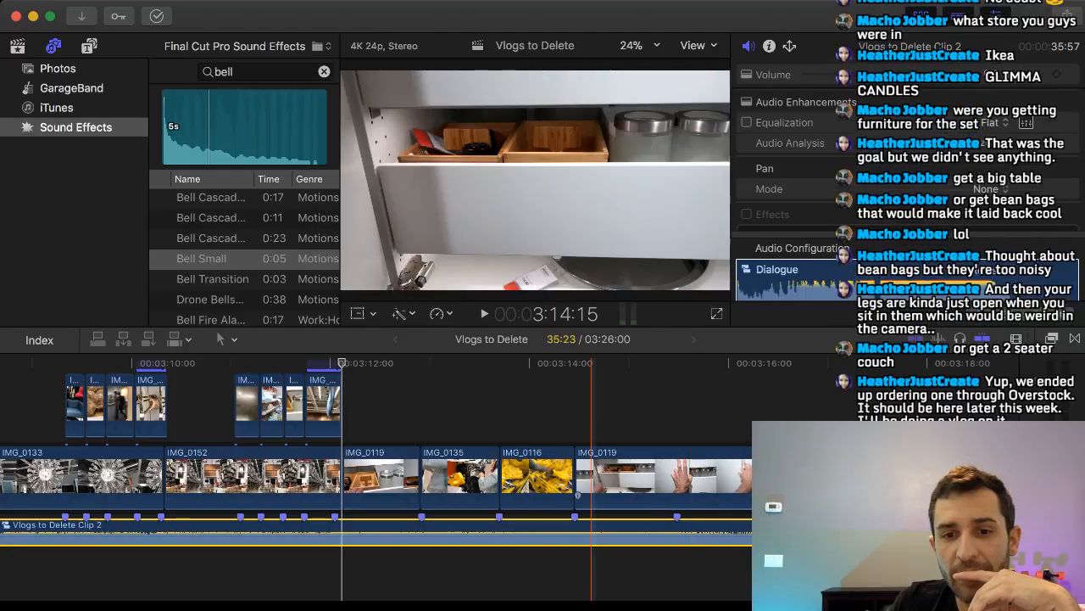
Trim the beginning of the last IMG_0119 clip so that 2:03 of the closing-drawer moment remains after IMG_0116.
drag(576, 474, 692, 475)
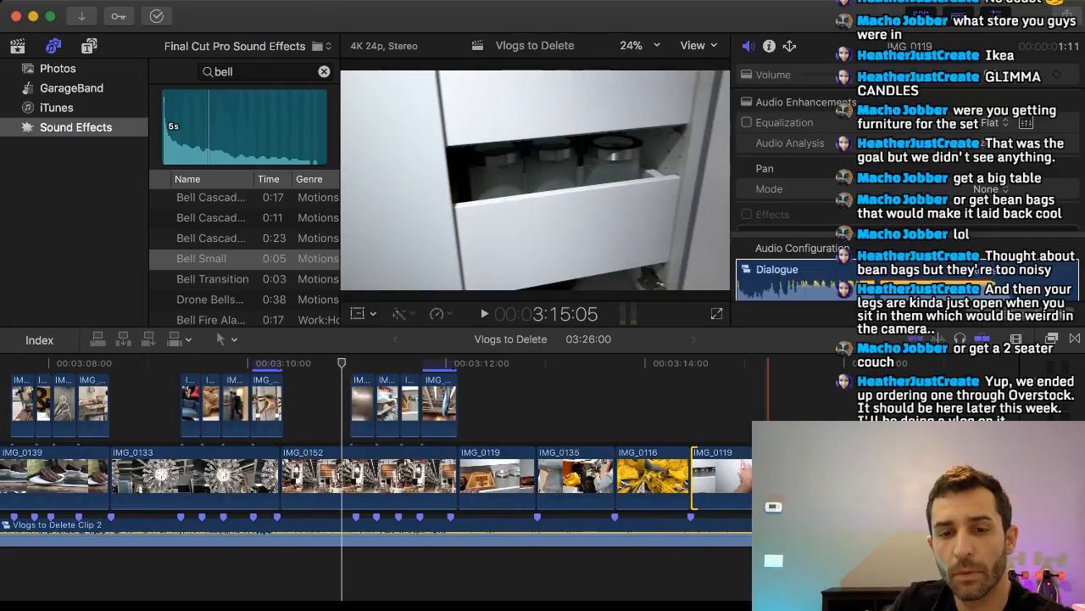
drag(814, 363, 792, 363)
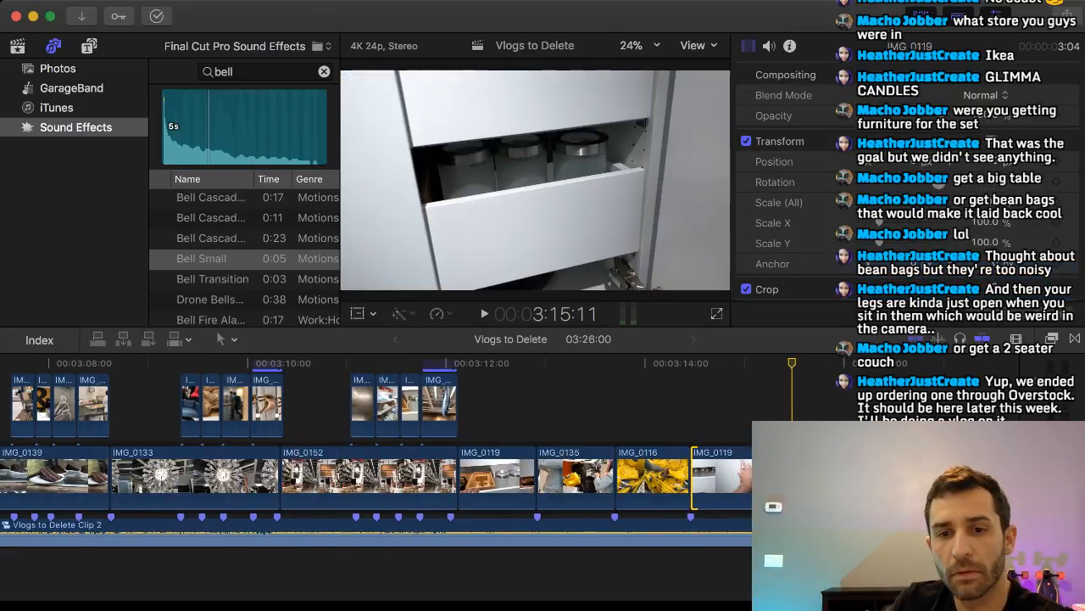
drag(692, 475, 750, 475)
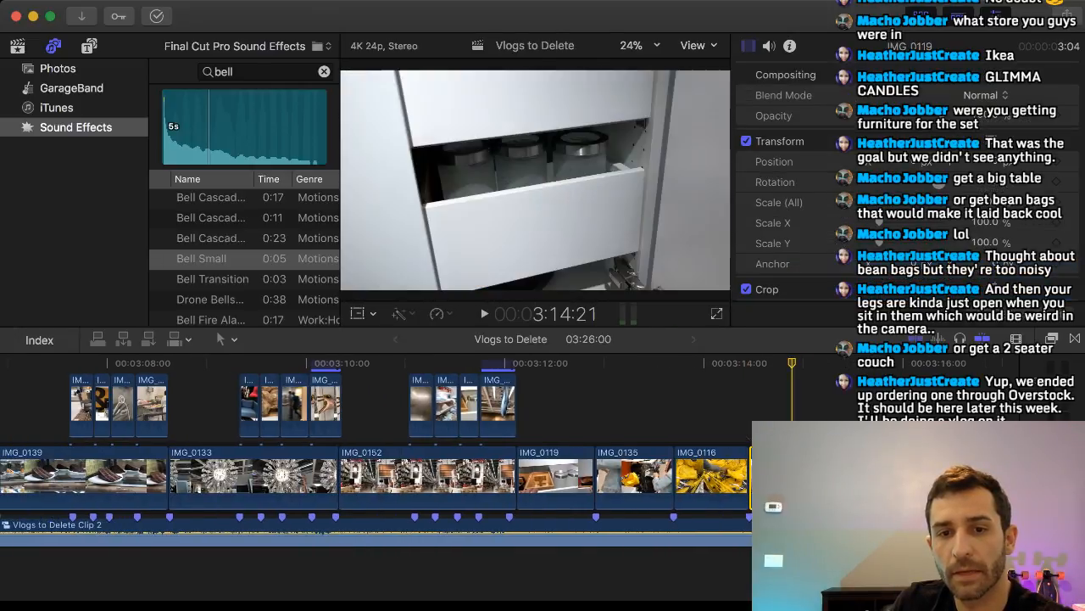
drag(792, 363, 851, 363)
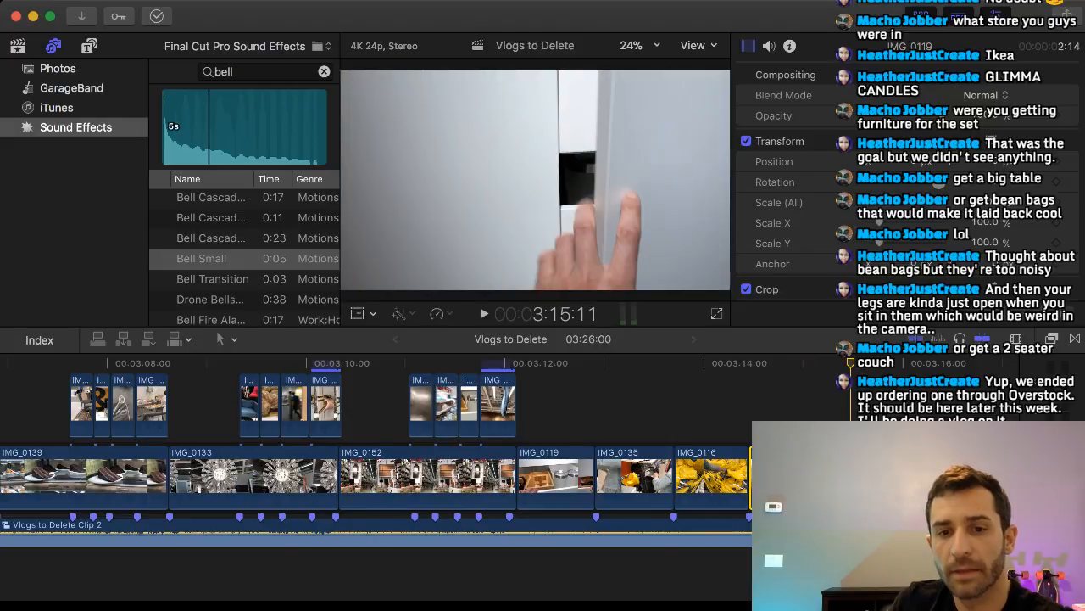
scroll(729, 474, right, 3)
drag(623, 493, 668, 493)
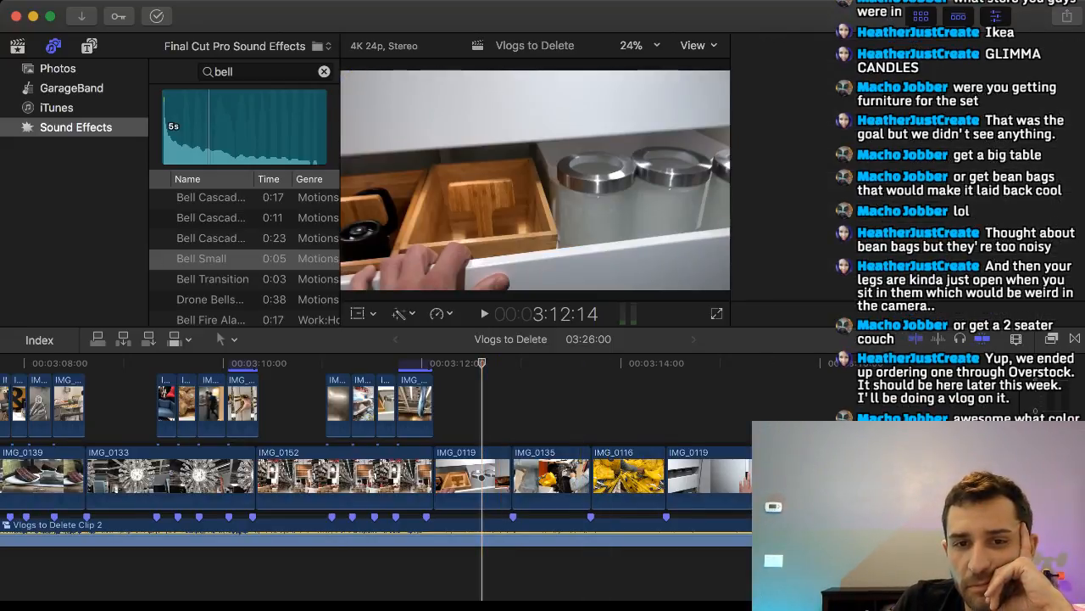
Play the montage from about 3:12:14 past the last IMG_0119 clip to check the cuts against the music.
key(space)
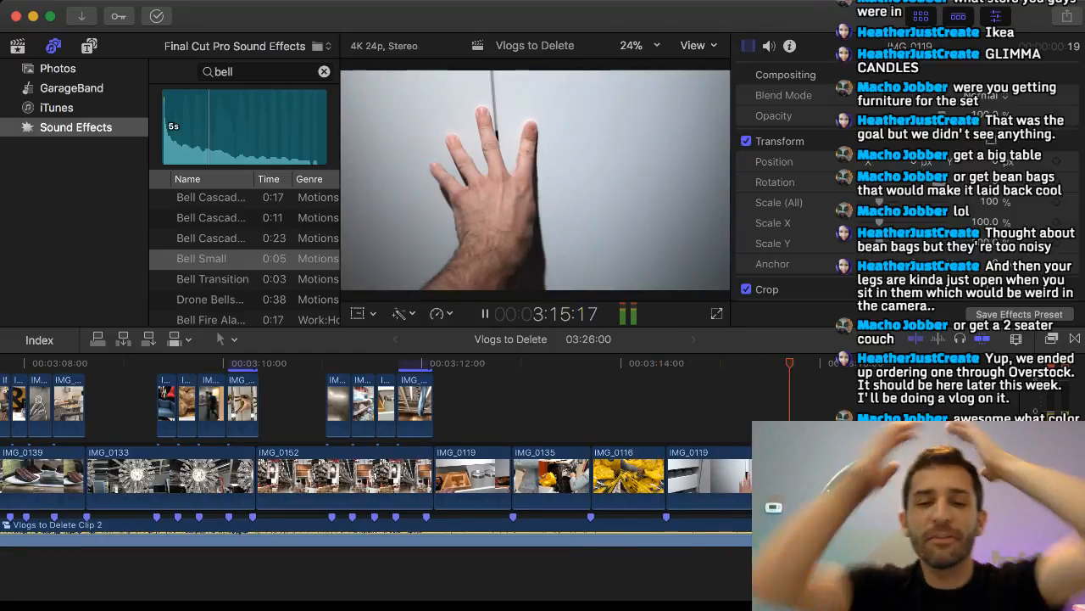
key(space)
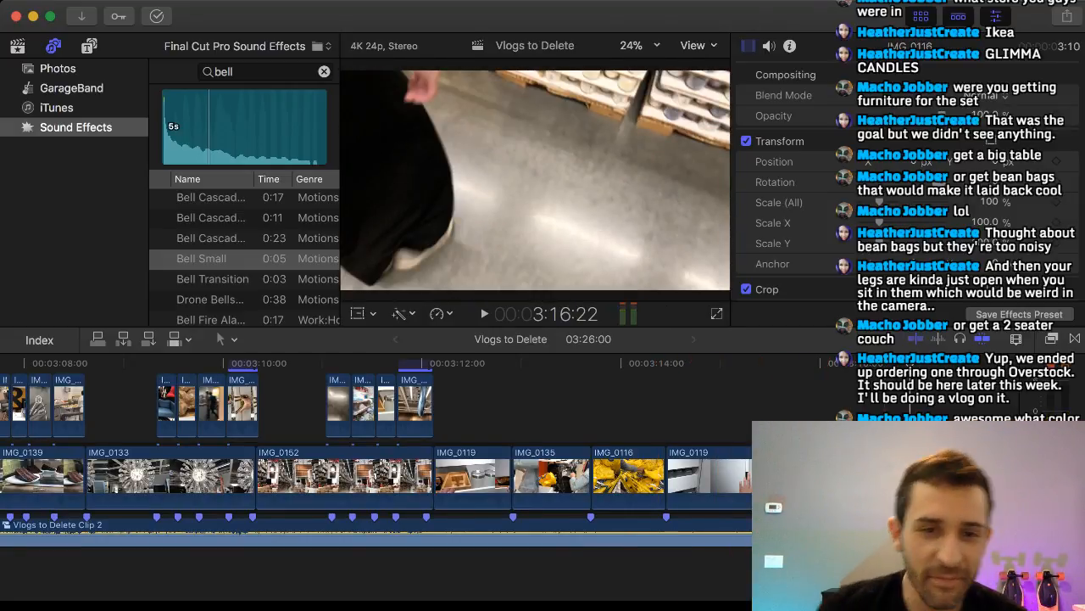
scroll(424, 479, right, 8)
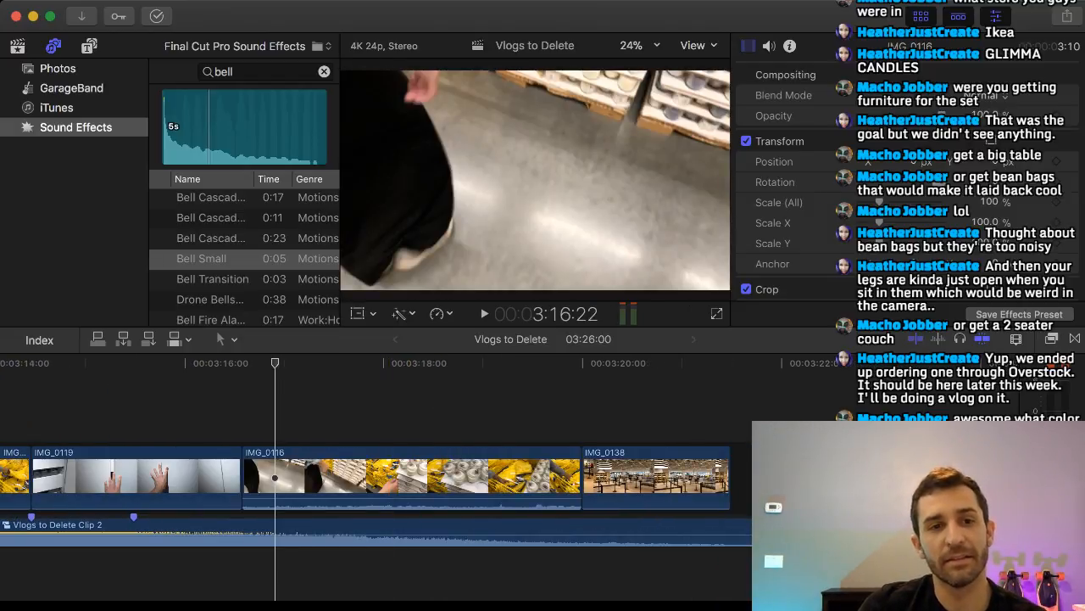
Insert the black Custom generator into the storyline between the last IMG_0119 clip and IMG_0116.
click(89, 46)
click(217, 72)
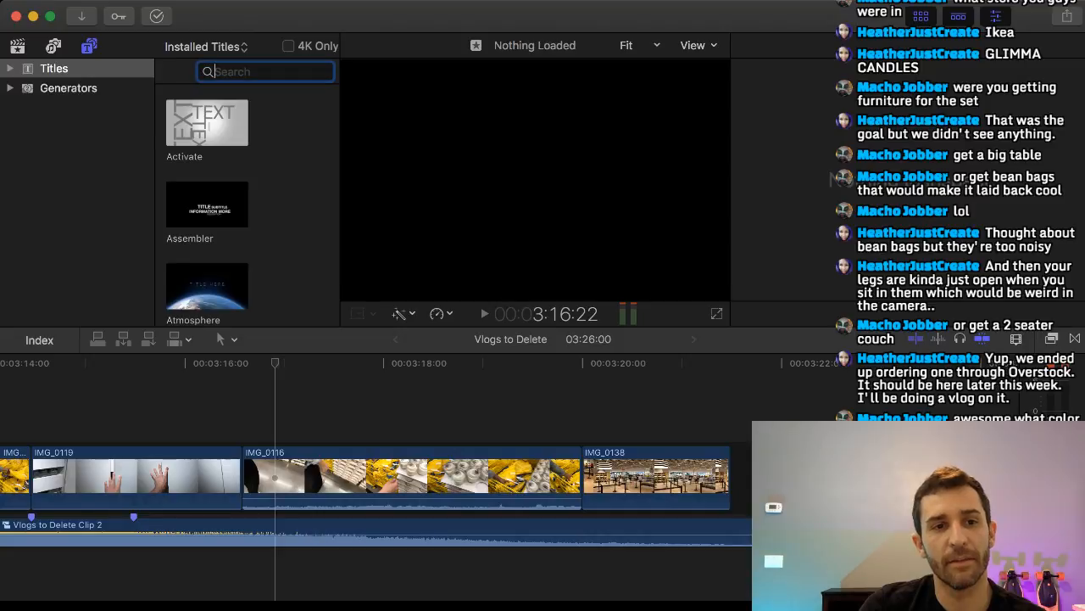
click(53, 46)
click(89, 46)
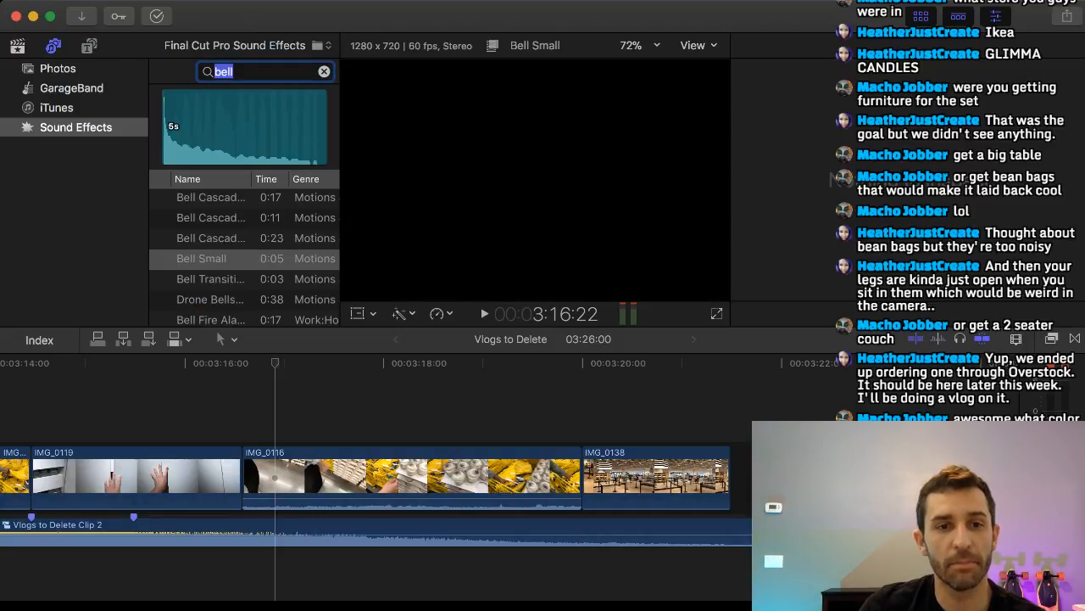
click(68, 88)
scroll(246, 204, down, 1)
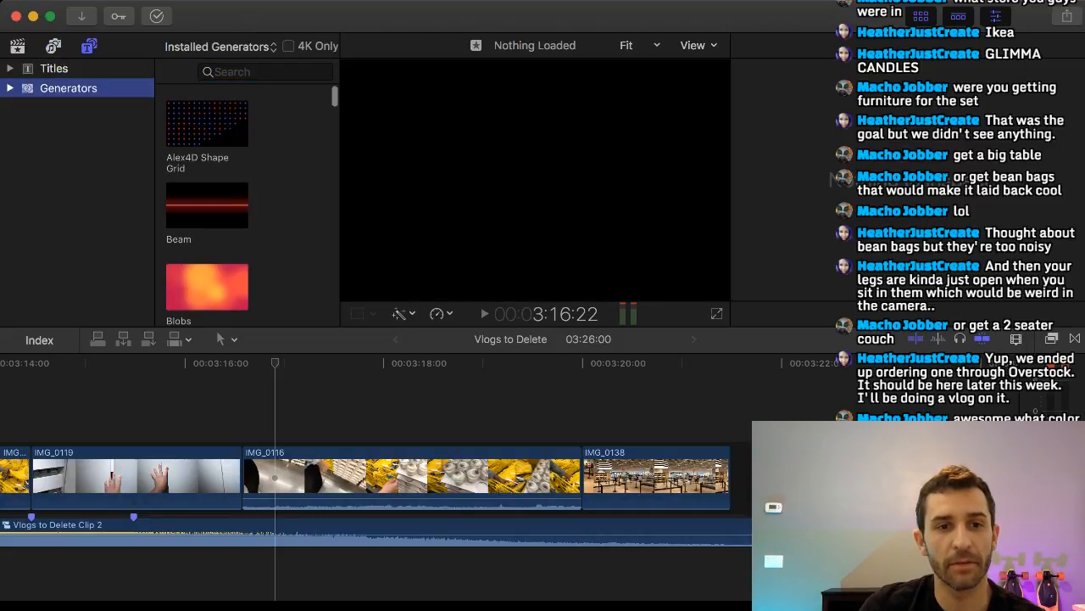
scroll(246, 204, up, 1)
scroll(246, 203, down, 15)
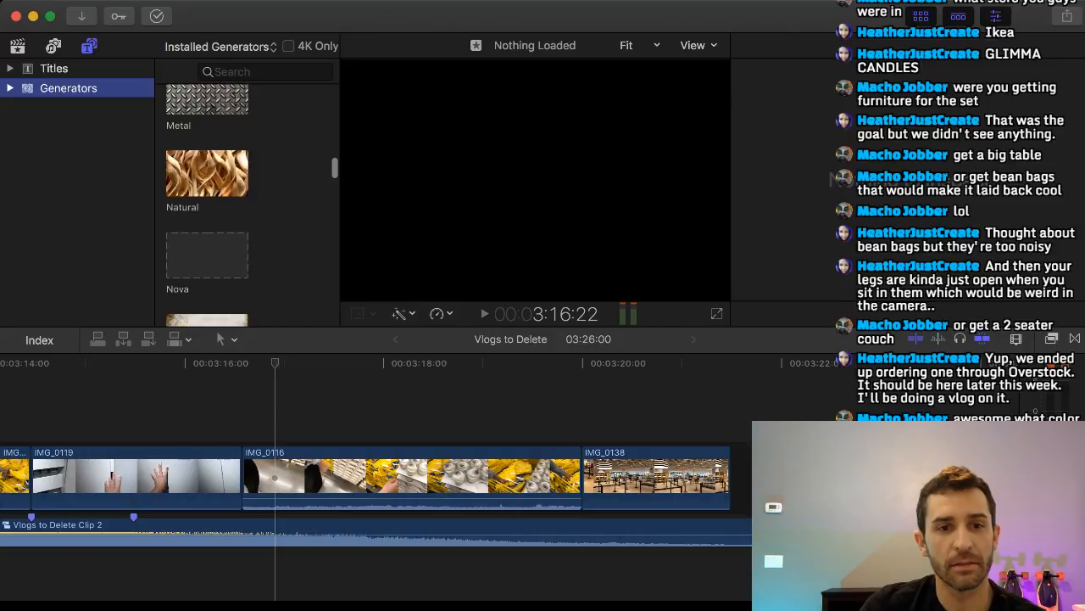
scroll(246, 203, down, 5)
scroll(246, 203, up, 20)
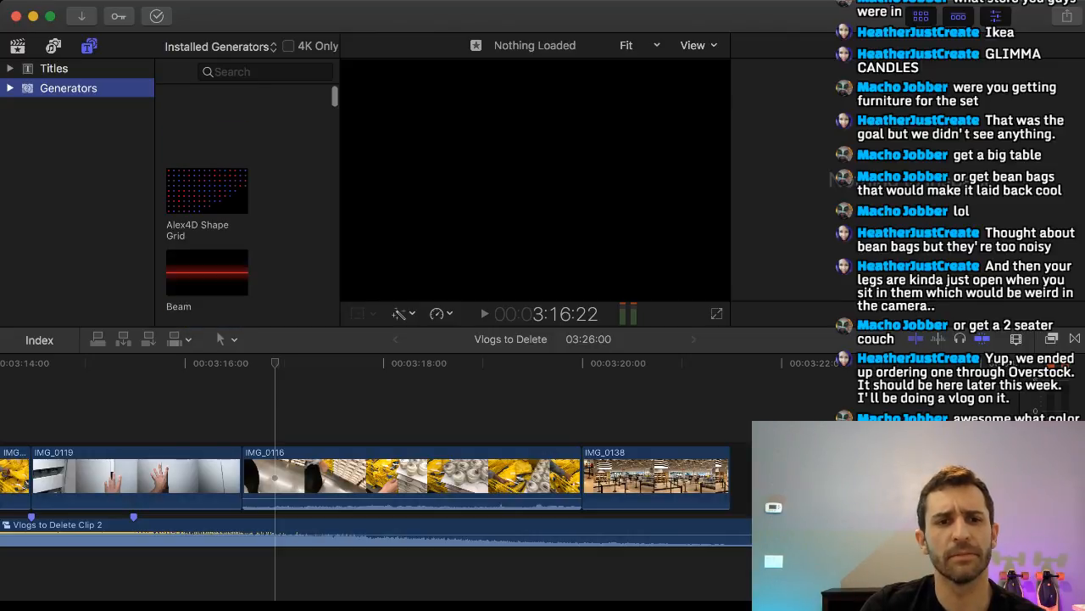
scroll(246, 204, down, 6)
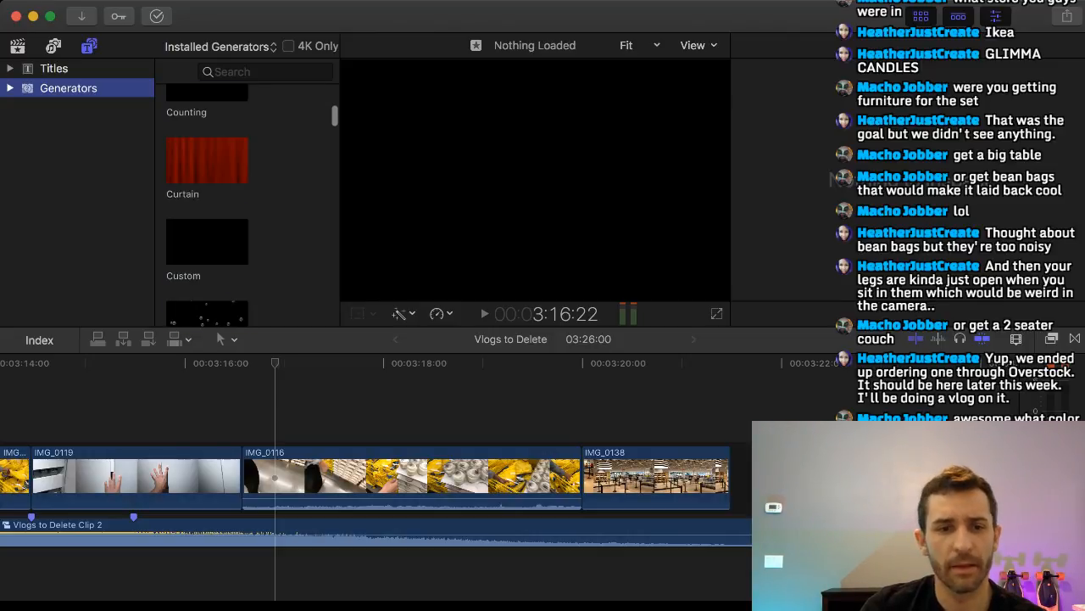
drag(206, 187, 254, 470)
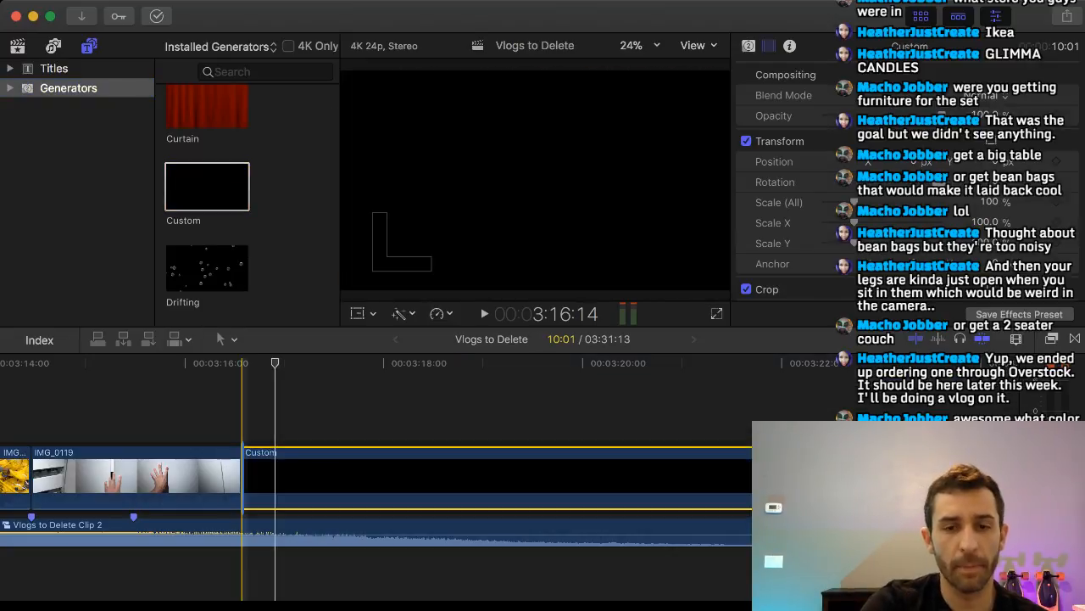
Play from 3:14:19 into the black Custom clip and connect the TEST PASSED artwork above it at 3:19:08.
click(245, 475)
click(67, 407)
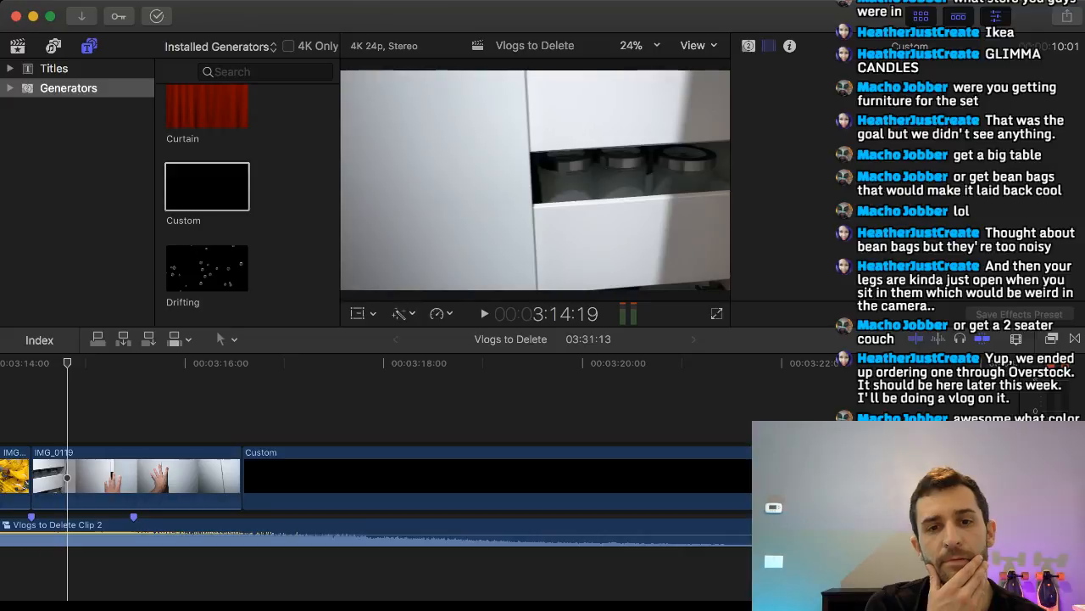
key(space)
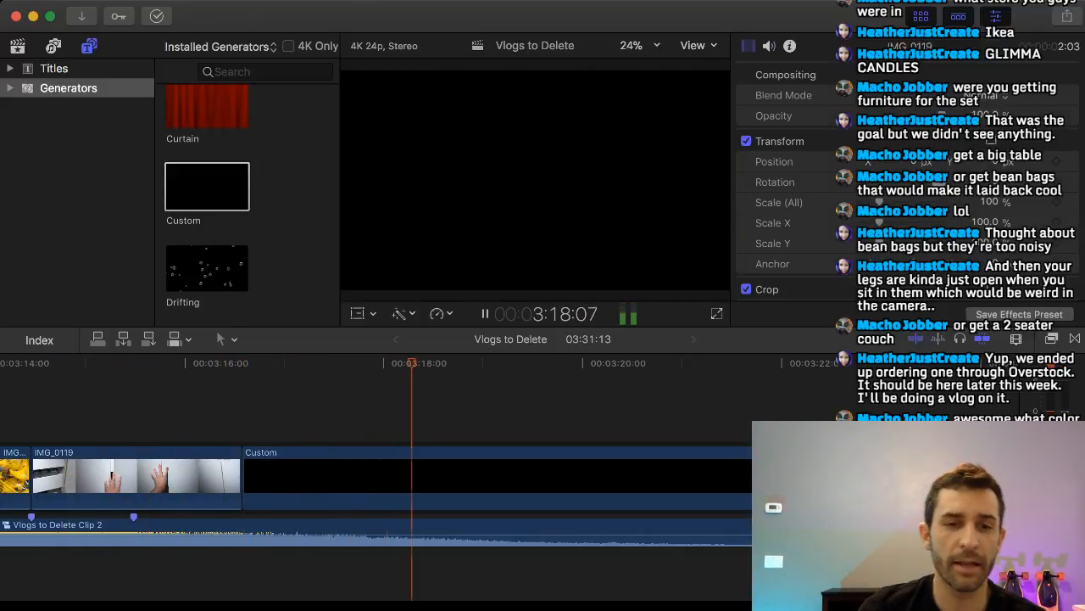
key(space)
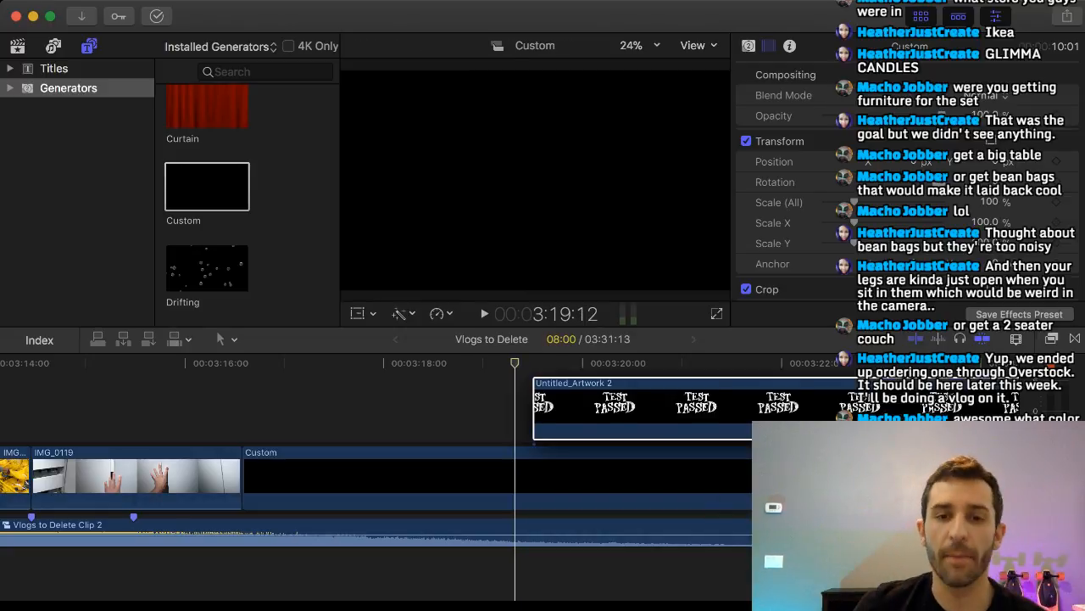
drag(534, 407, 516, 407)
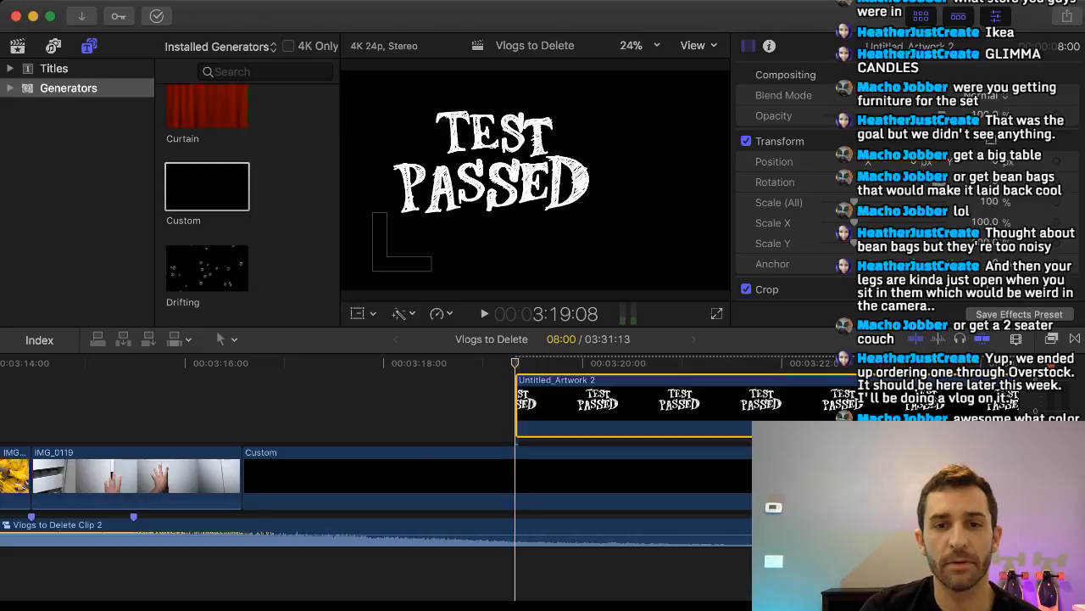
Scale the TEST PASSED artwork up to about 132.54% and center its text in the frame at position X 543.4, Y -210.9 px.
key(shift+t)
drag(732, 180, 743, 180)
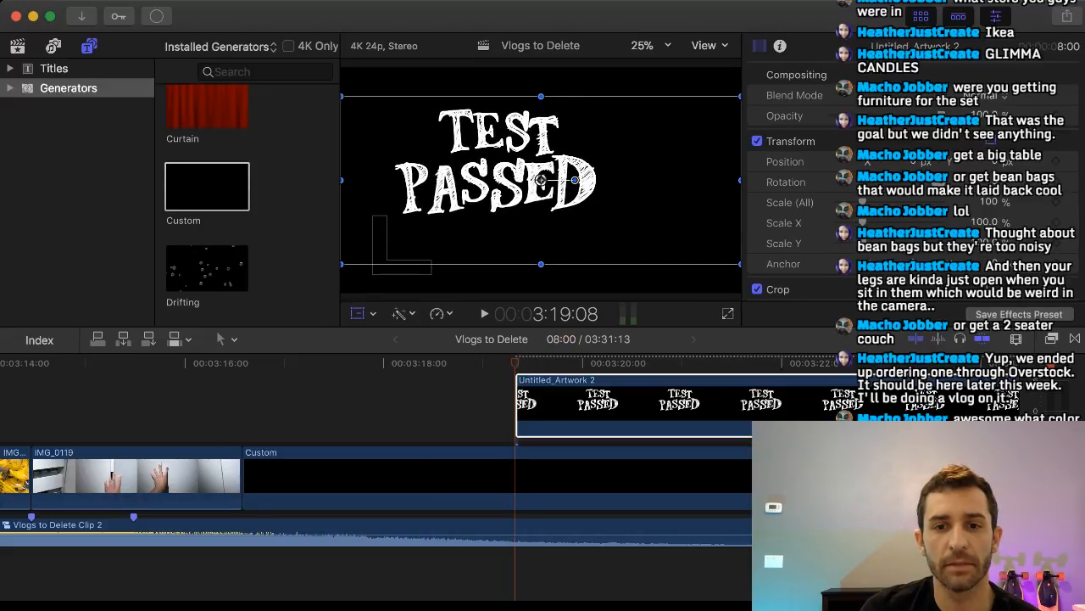
drag(740, 263, 807, 290)
mouse_move(585, 199)
mouse_down()
mouse_move(616, 215)
mouse_move(600, 193)
mouse_move(567, 191)
mouse_move(598, 202)
mouse_up()
click(357, 313)
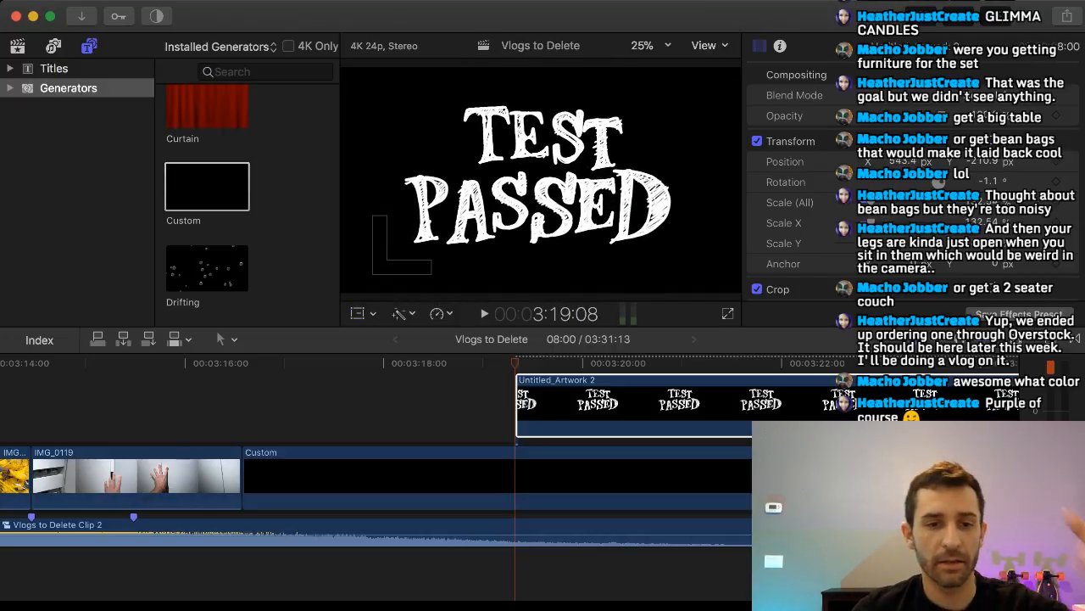
Play the end of the montage into the TEST PASSED title, first from 3:14:19 and again from 3:13:10, to check its timing.
click(66, 478)
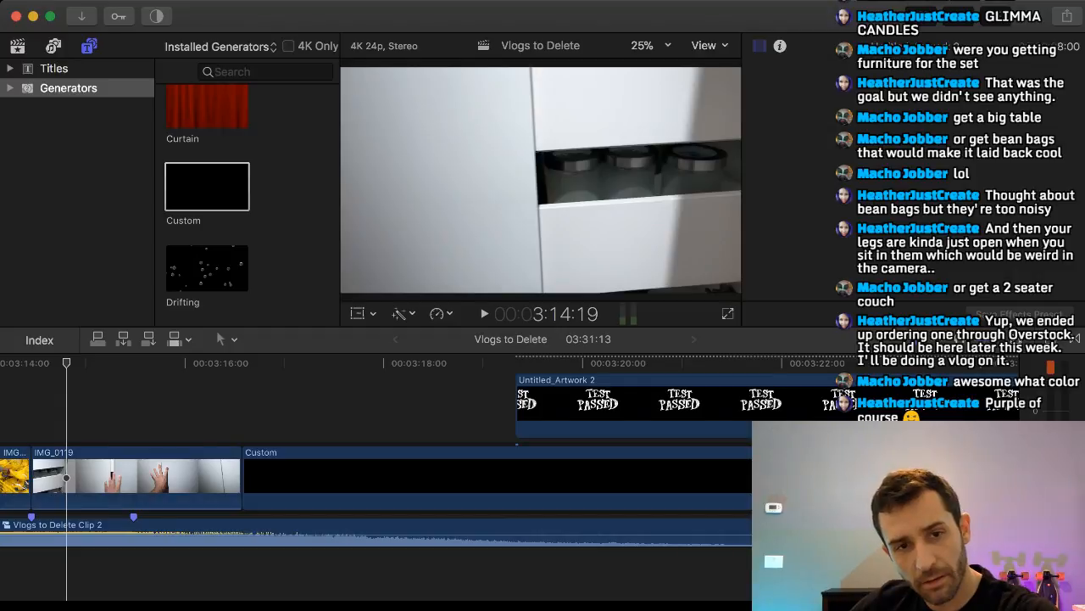
key(space)
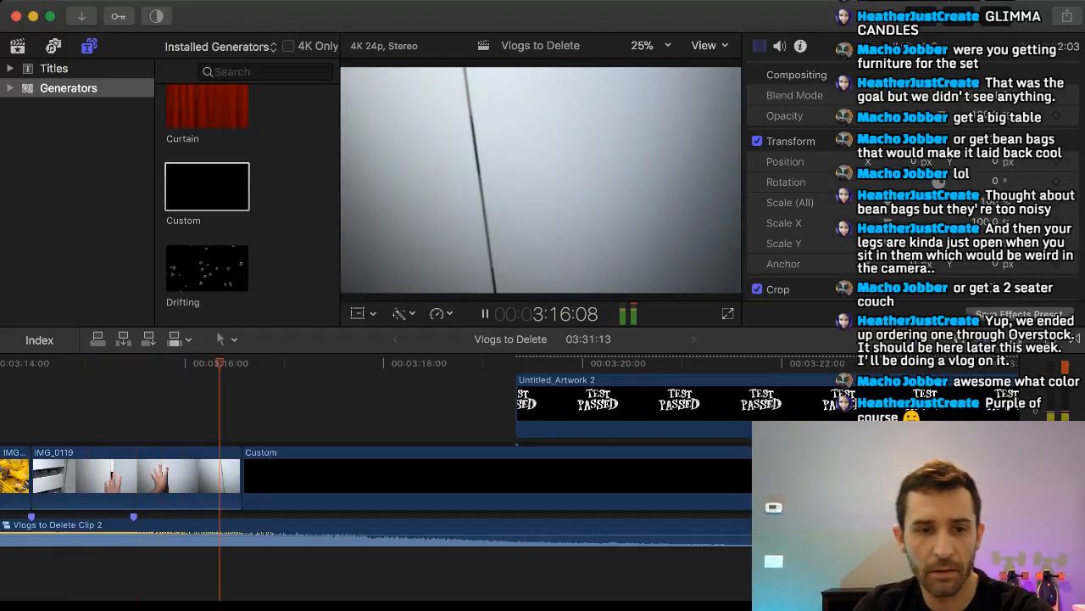
key(space)
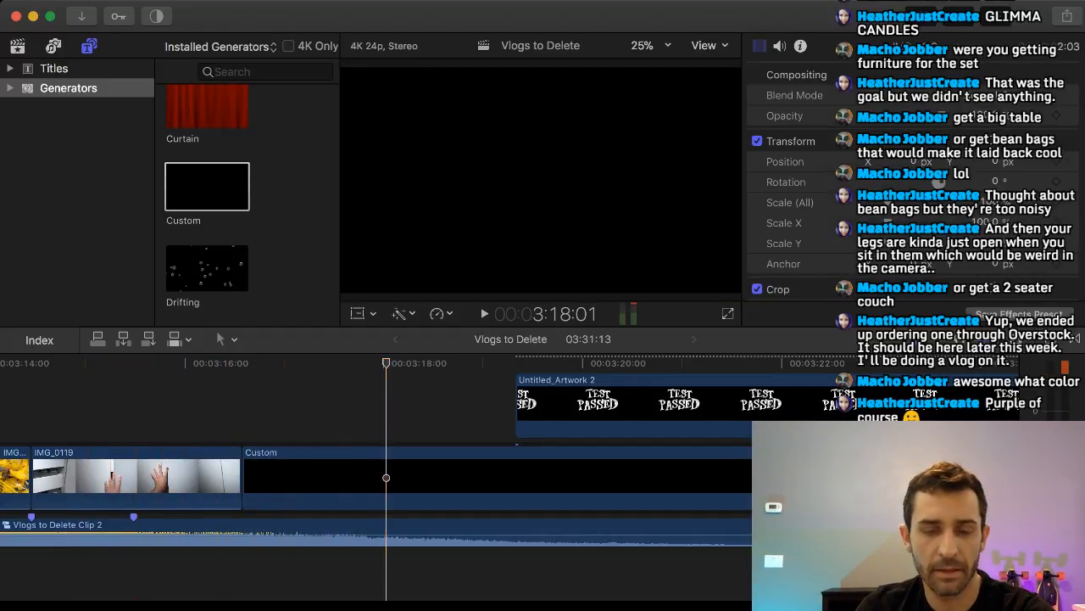
scroll(252, 477, left, 5)
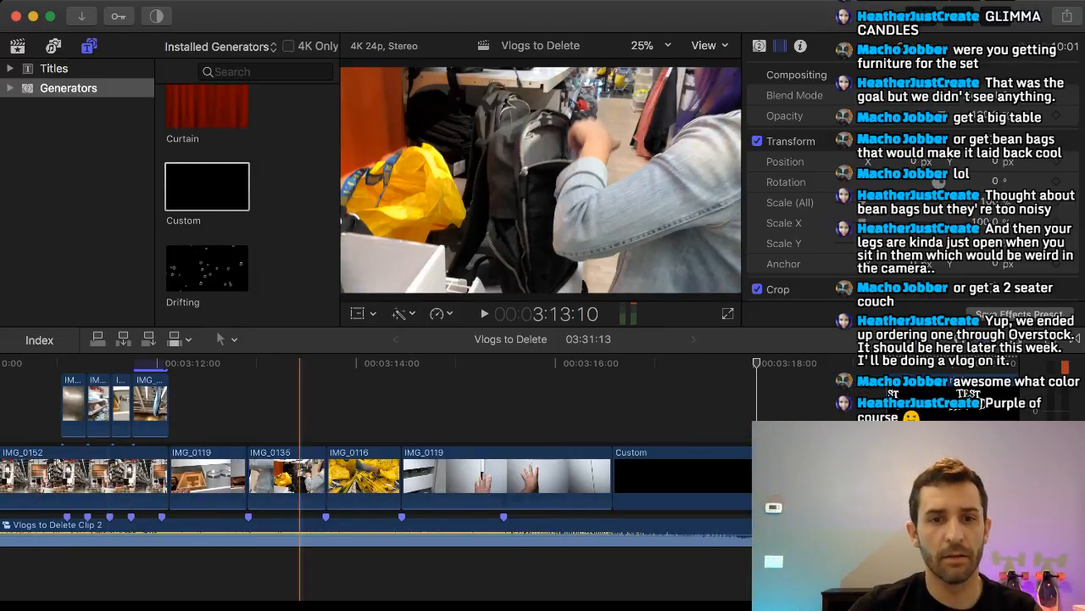
key(space)
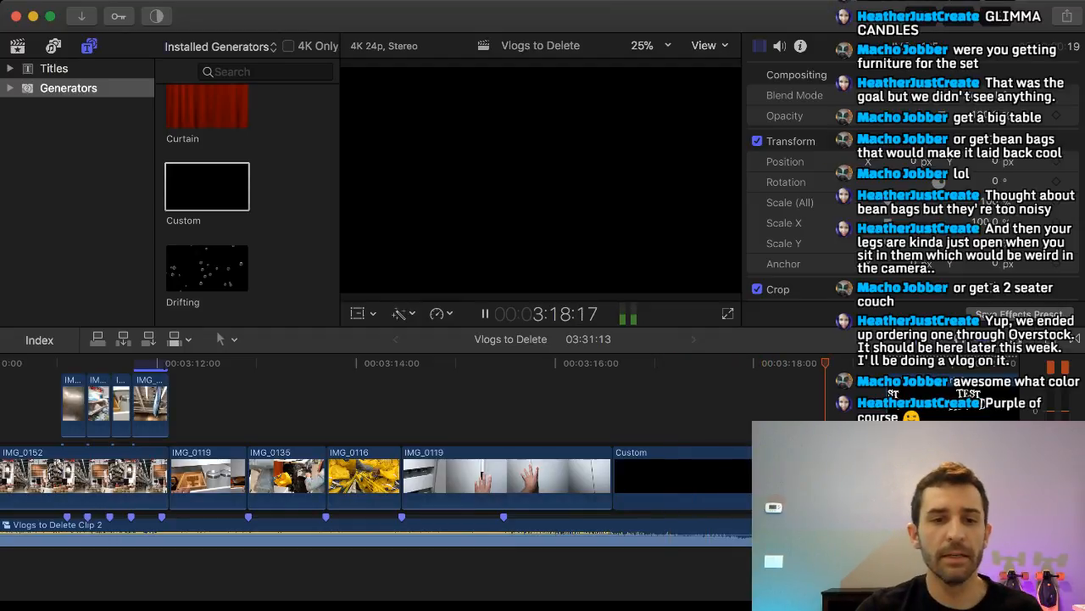
key(space)
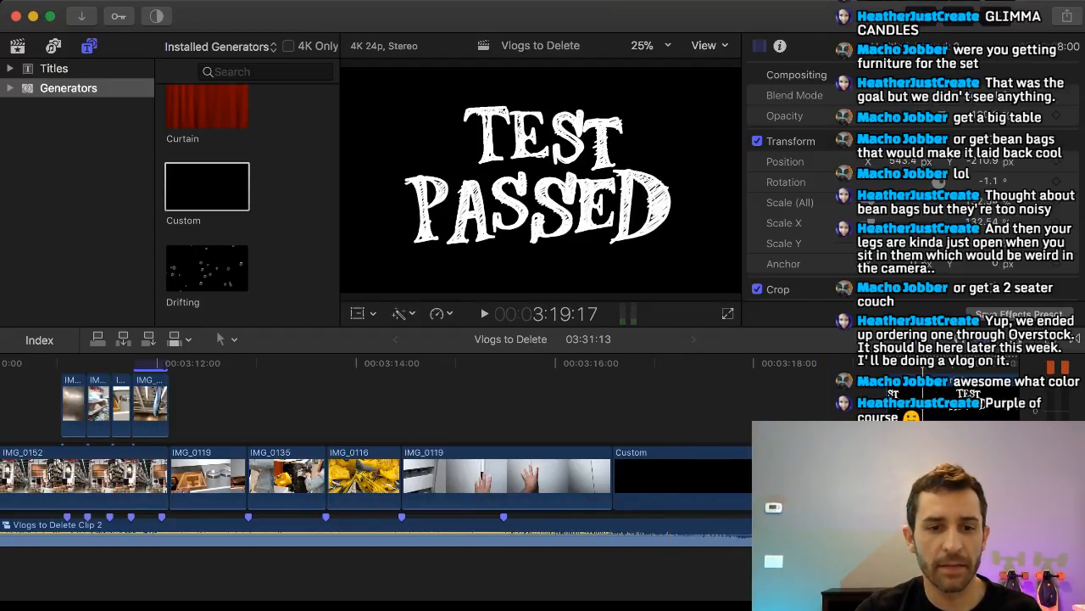
Copy the Bell Small sound from the first TEST PASSED title and paste it at 3:19:01 below the second one.
scroll(376, 475, left, 10)
scroll(376, 475, left, 10)
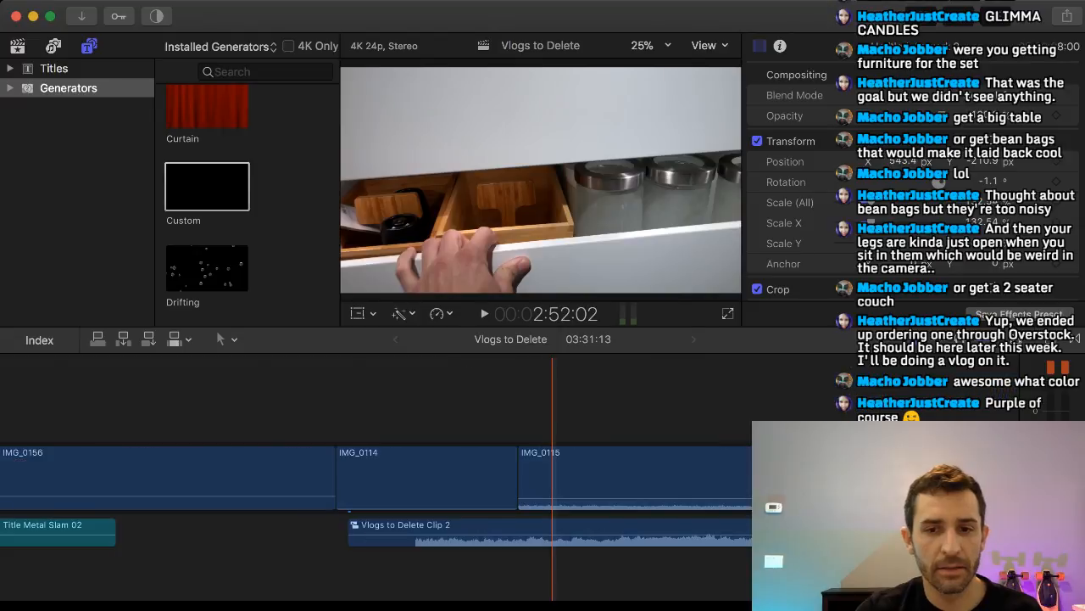
scroll(377, 475, right, 5)
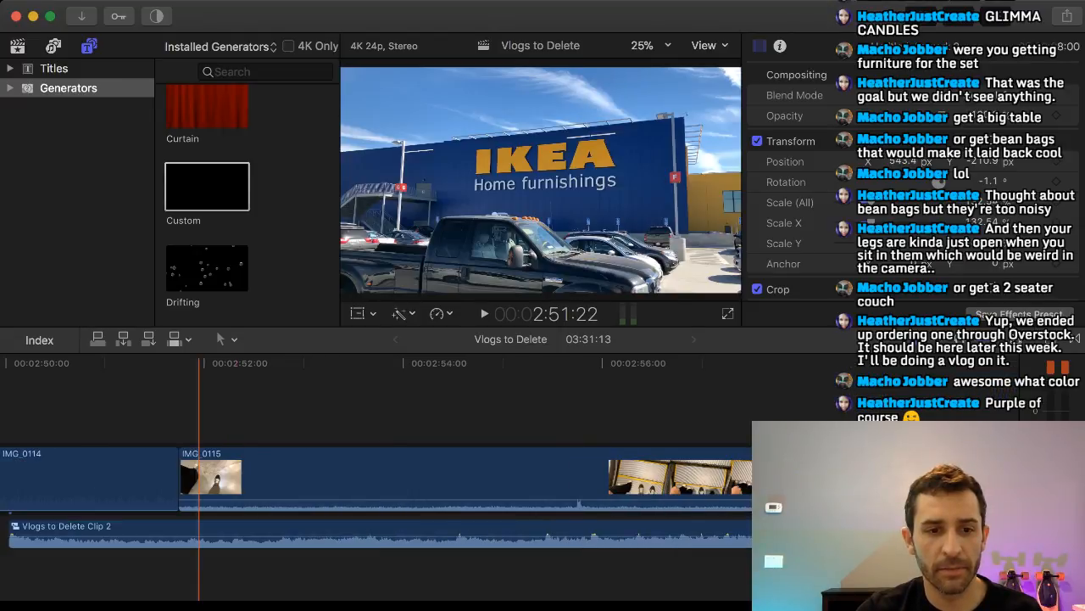
scroll(377, 475, left, 8)
scroll(377, 474, left, 8)
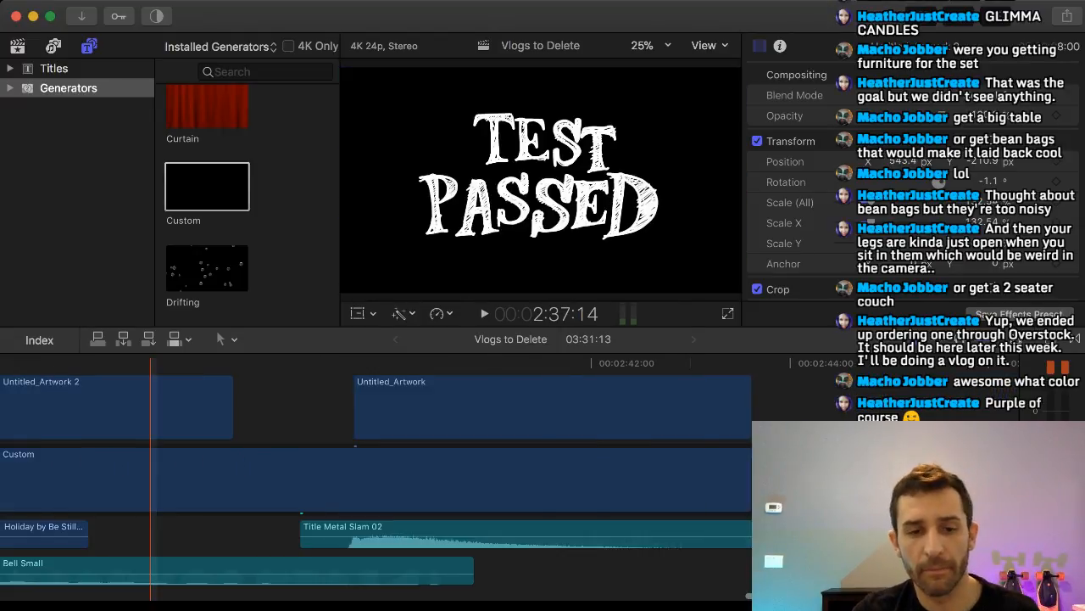
scroll(376, 475, right, 10)
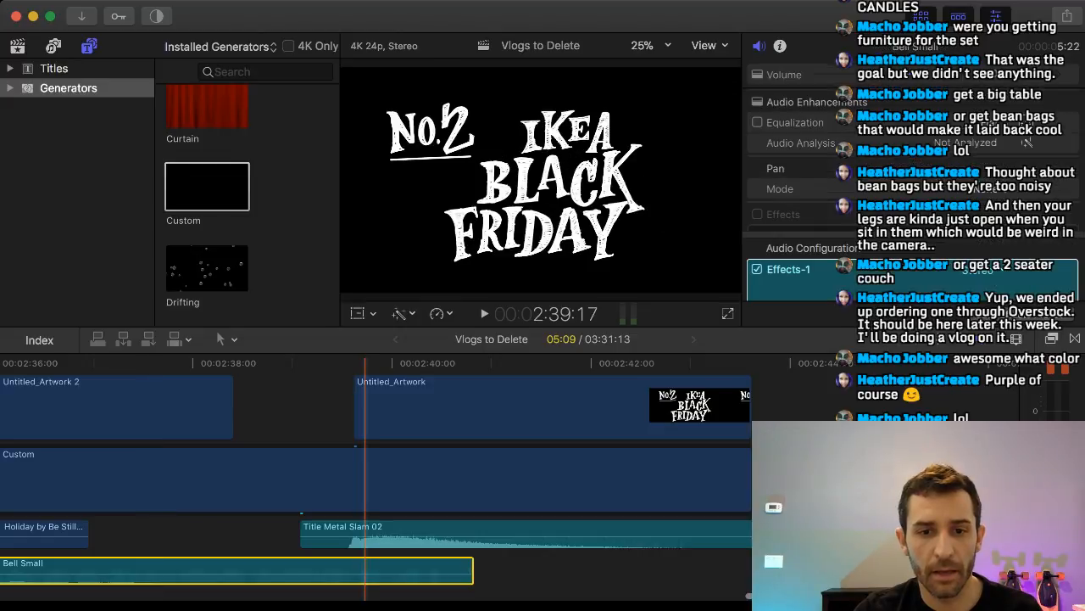
scroll(614, 424, right, 1)
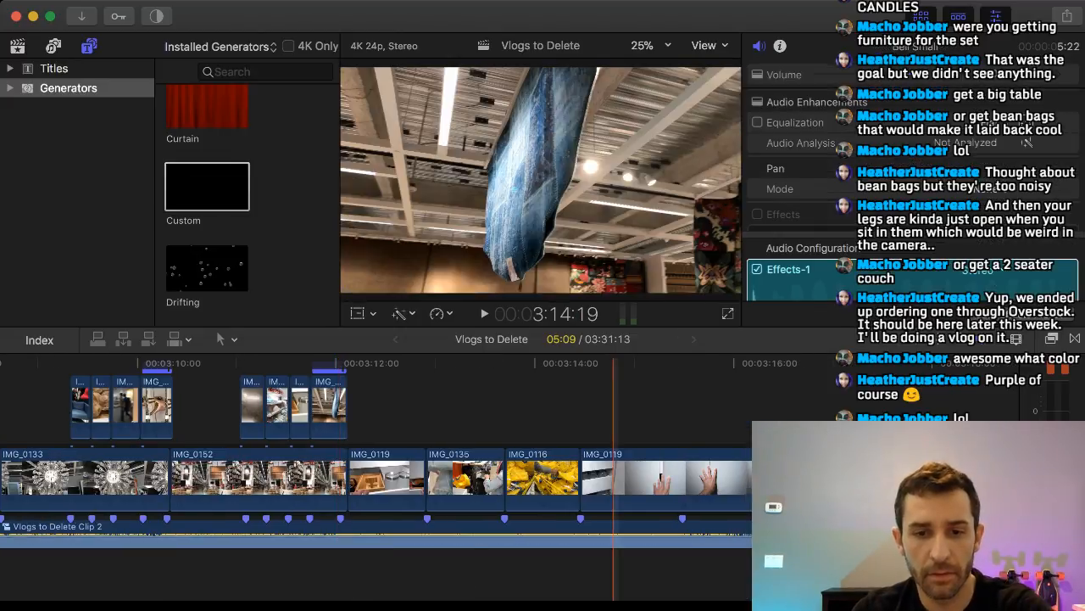
scroll(613, 416, right, 10)
click(660, 415)
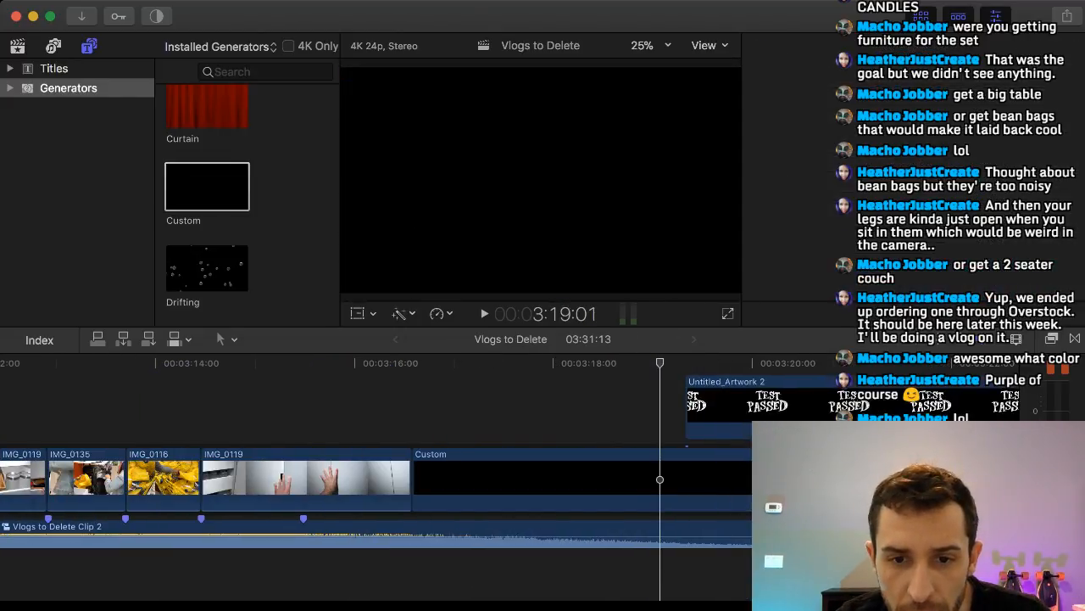
key(super+v)
Align the pasted Bell Small with the start of the TEST PASSED artwork, then nudge it three frames earlier.
drag(685, 571, 708, 571)
key(comma)
key(comma)
key(comma)
Play from 3:18:07 into the TEST PASSED title to check the bell's timing.
click(581, 572)
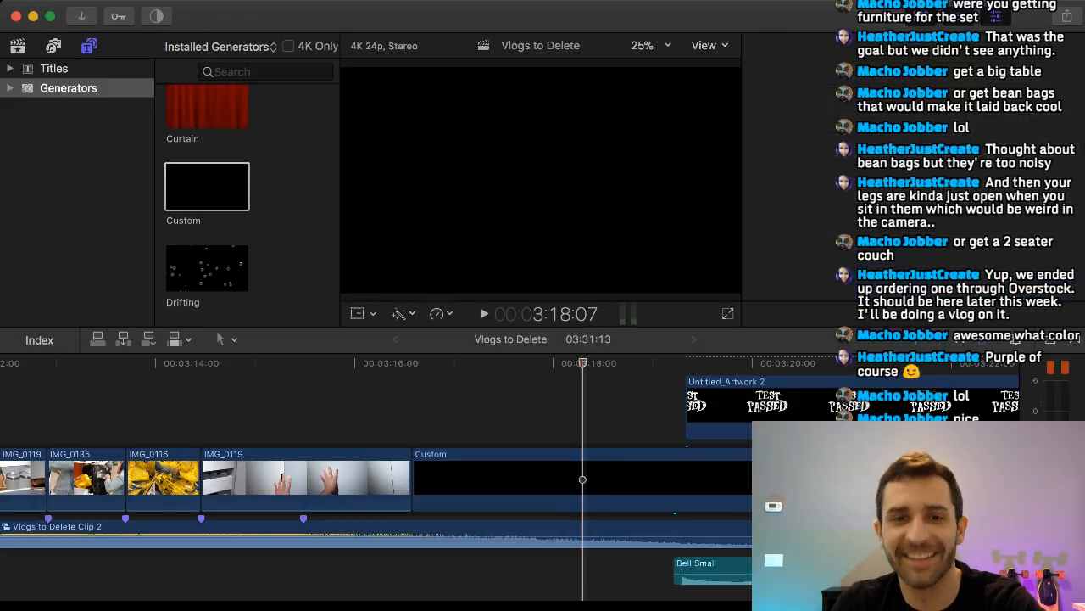
key(space)
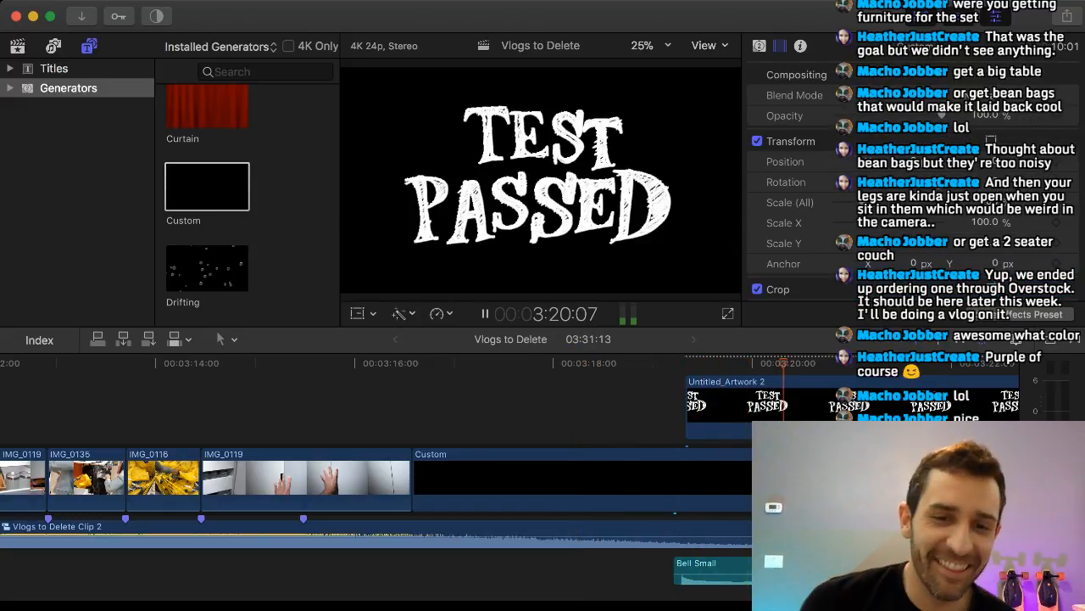
key(space)
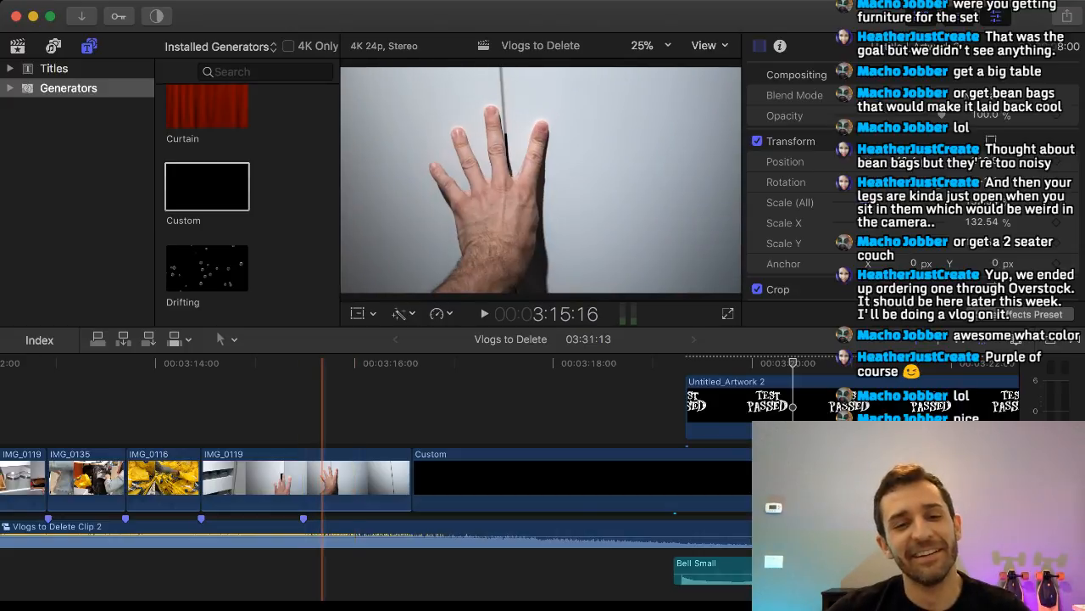
Replay the ending from 3:15:16 and trim the end of the TEST PASSED artwork back to about 3:24:01.
click(323, 480)
key(space)
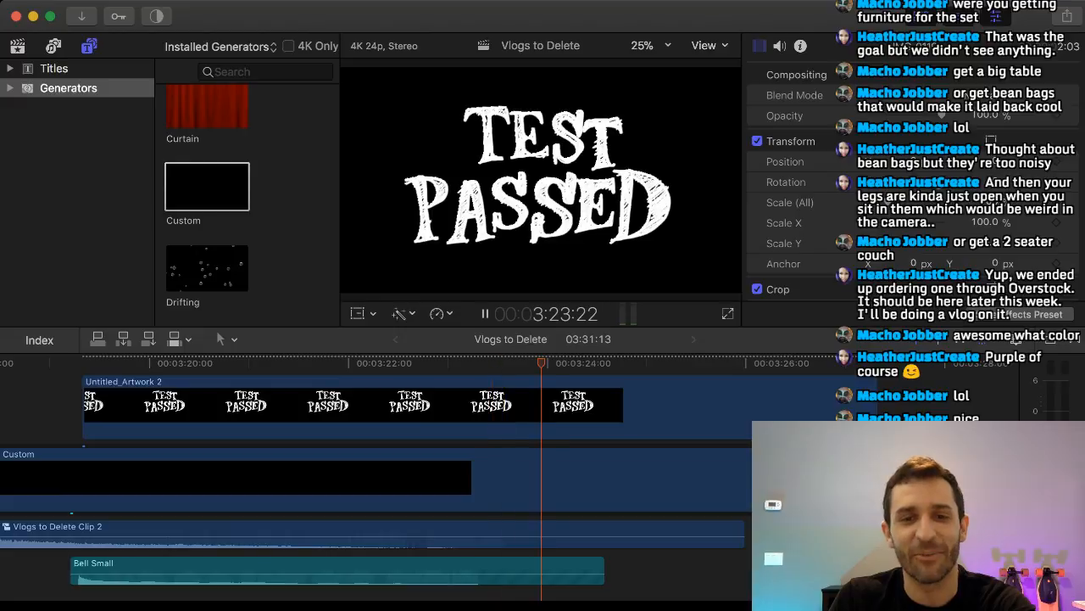
key(space)
drag(877, 408, 554, 409)
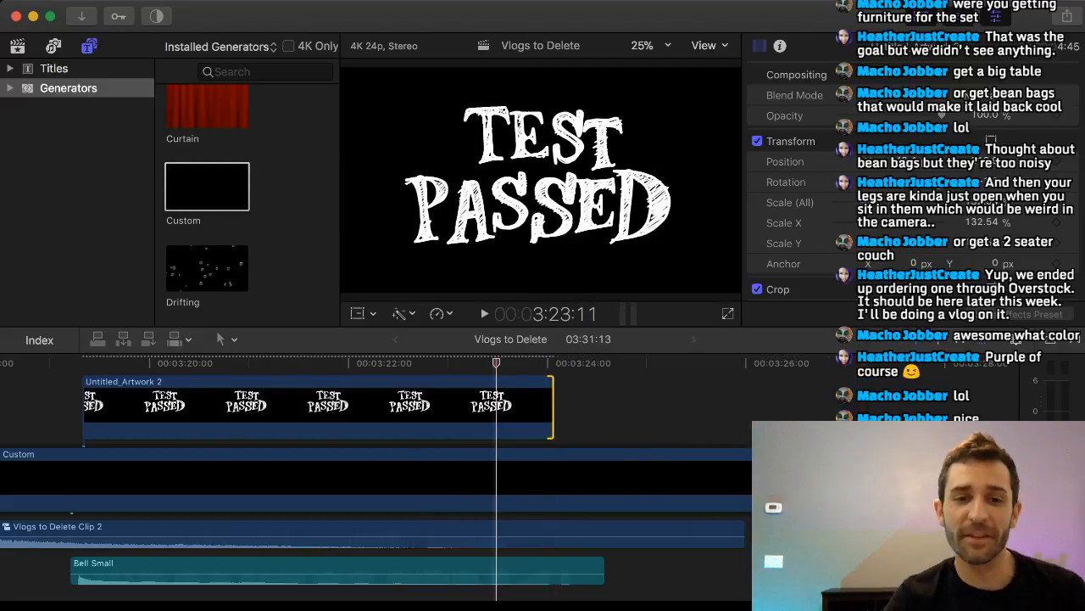
Play the edit from 2:34:01 through the IKEA BLACK FRIDAY title, the whole montage and the TEST PASSED ending into IMG_0116.
scroll(610, 424, left, 16)
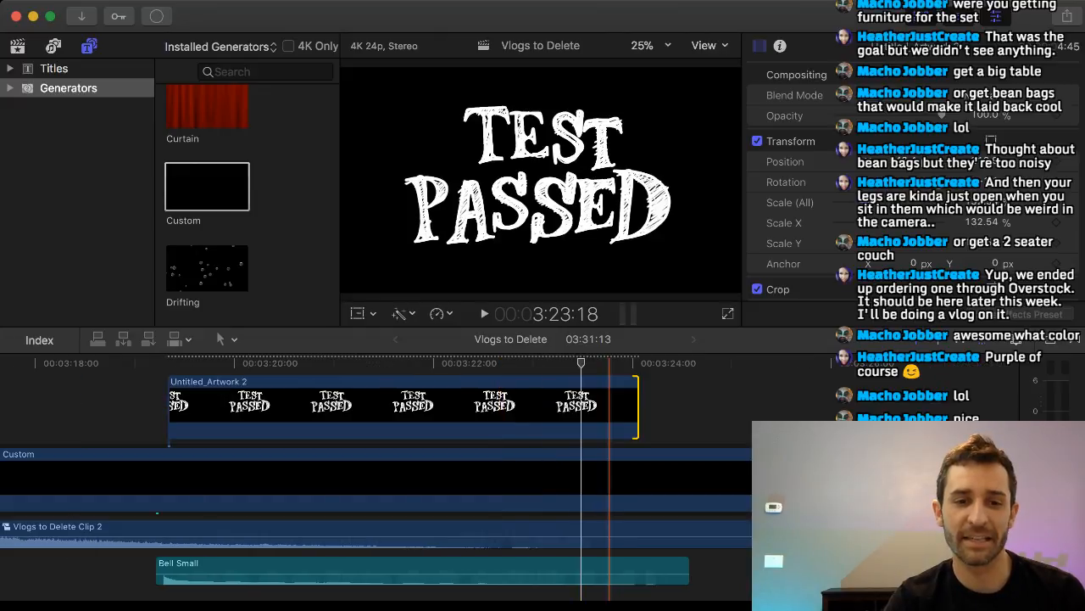
scroll(376, 441, left, 20)
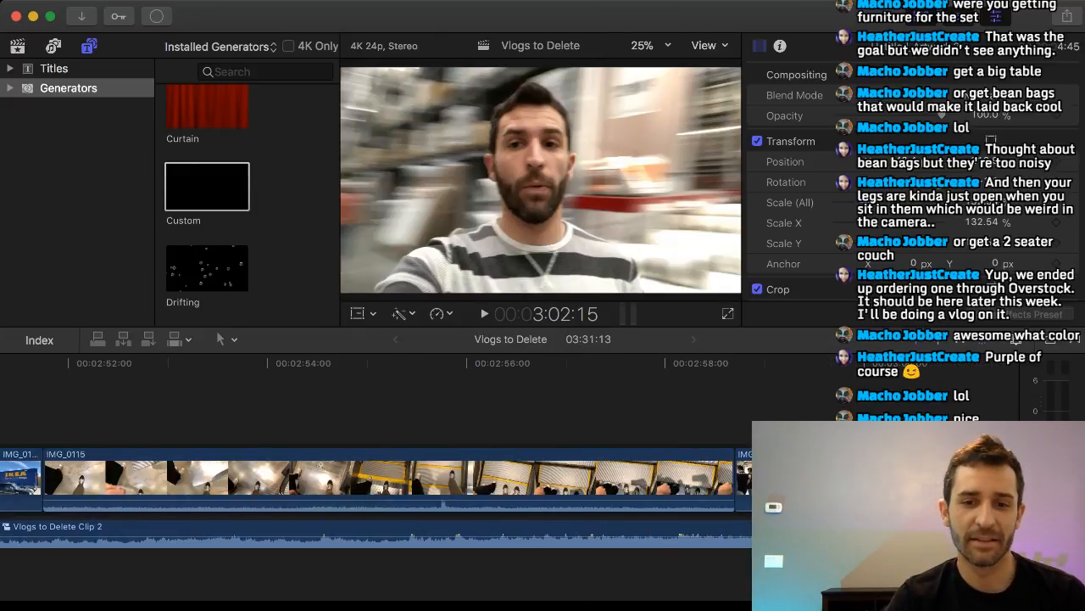
scroll(356, 475, left, 15)
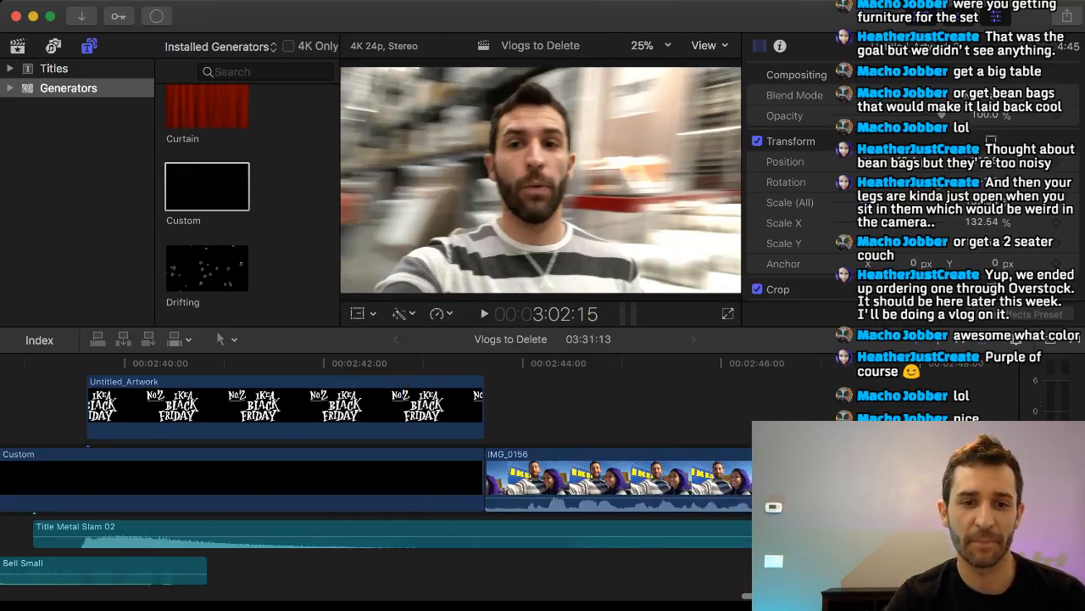
scroll(376, 475, left, 15)
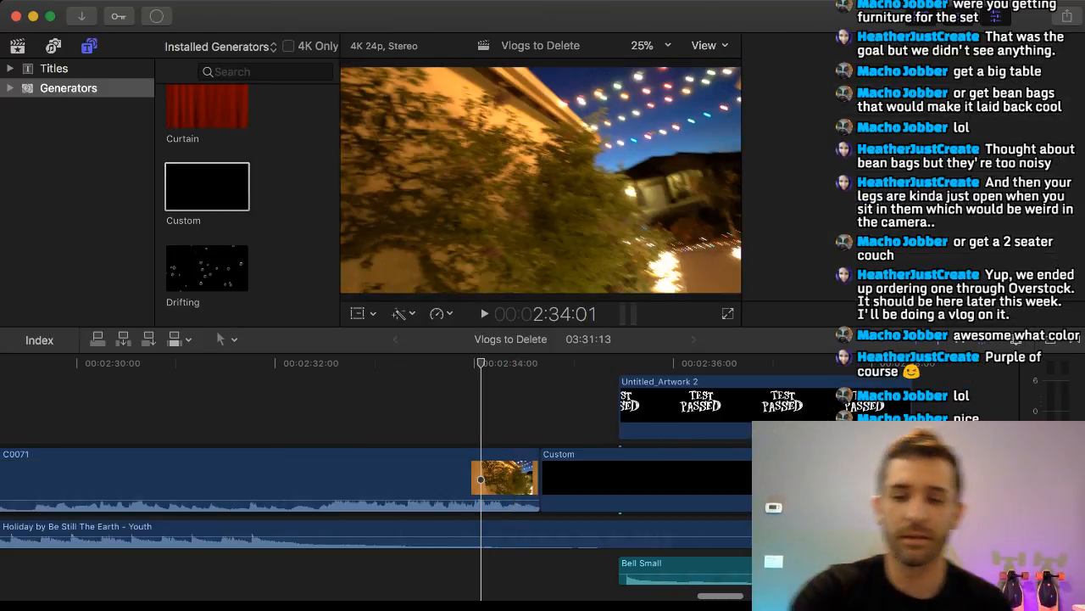
key(super+4)
key(space)
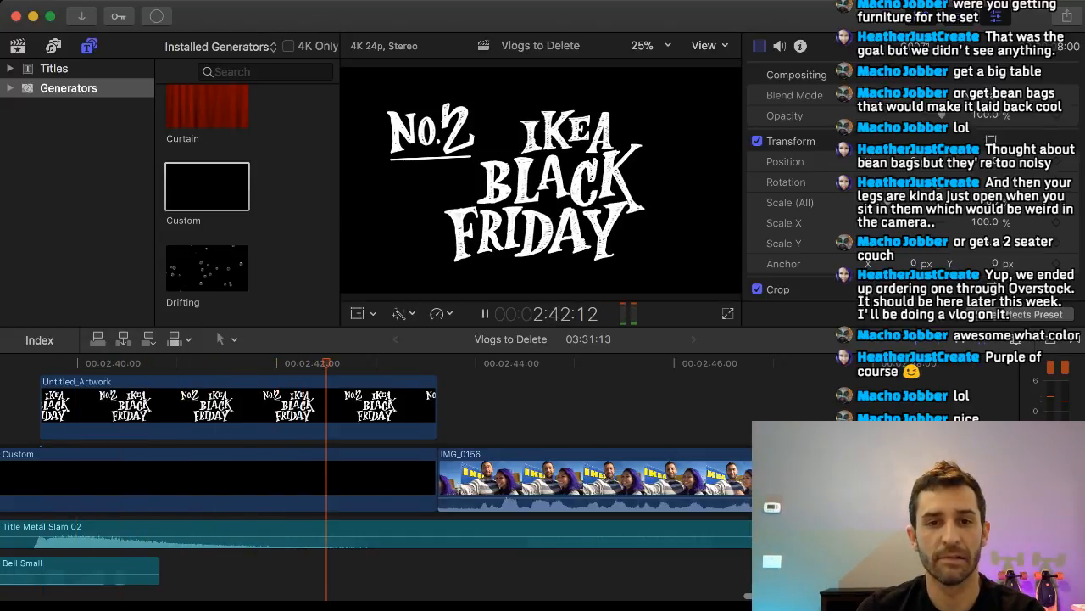
scroll(377, 479, right, 3)
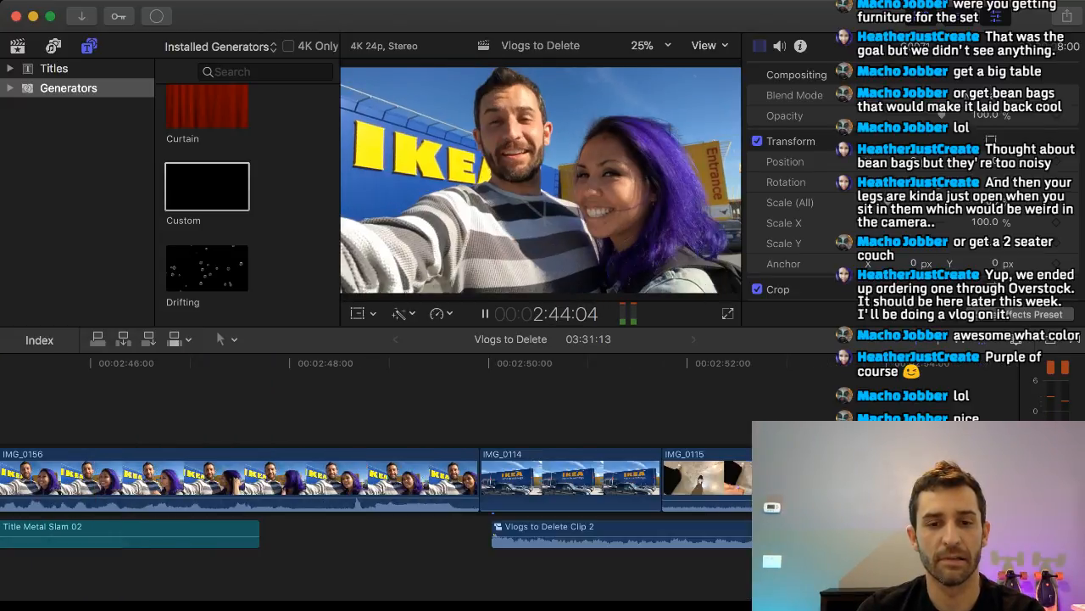
scroll(376, 480, right, 1)
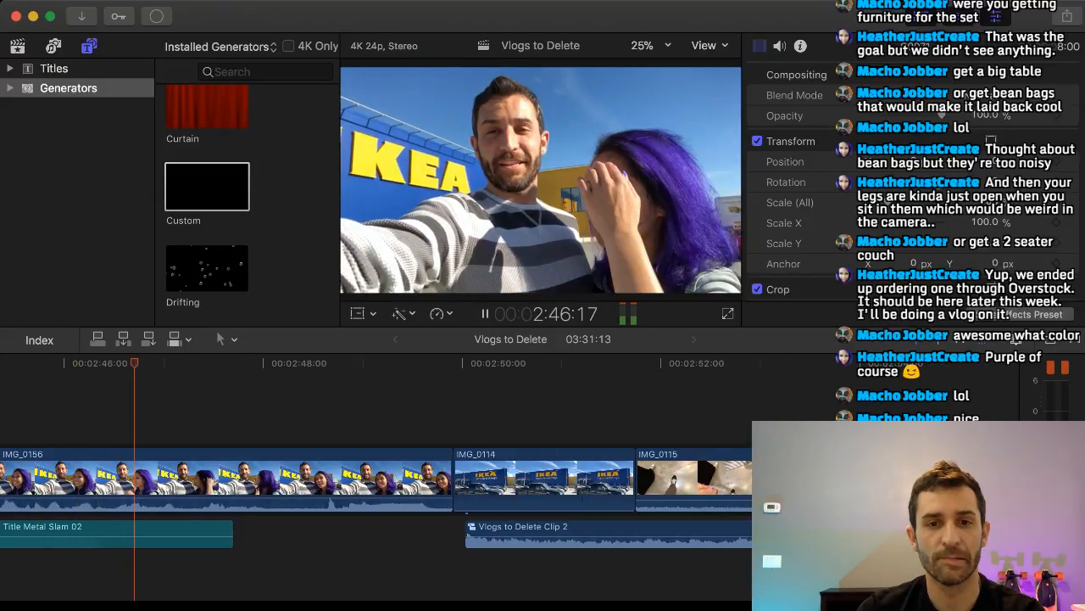
scroll(377, 480, right, 1)
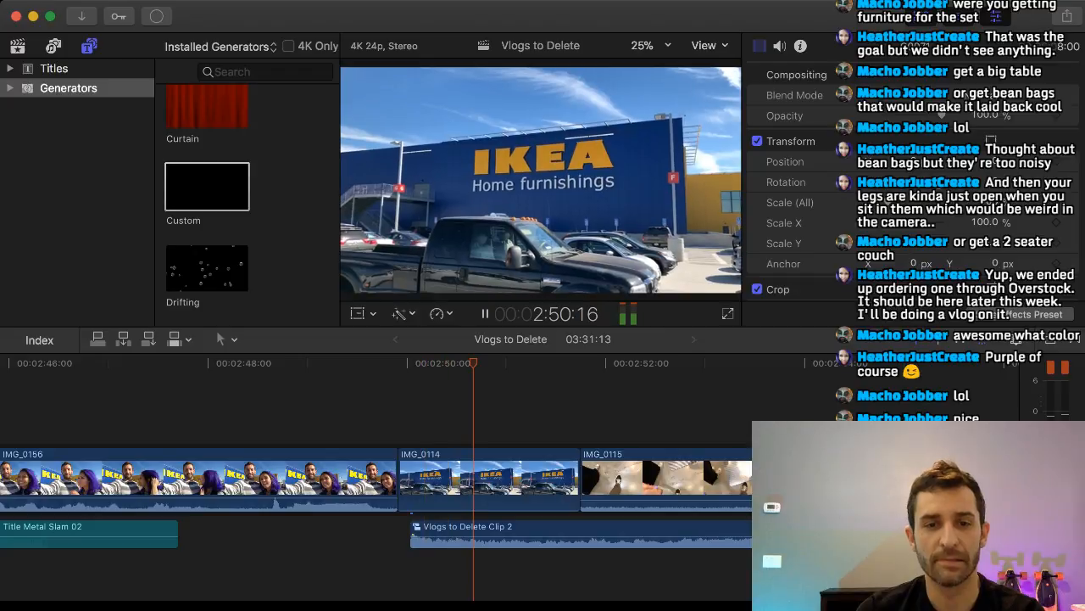
scroll(377, 480, right, 2)
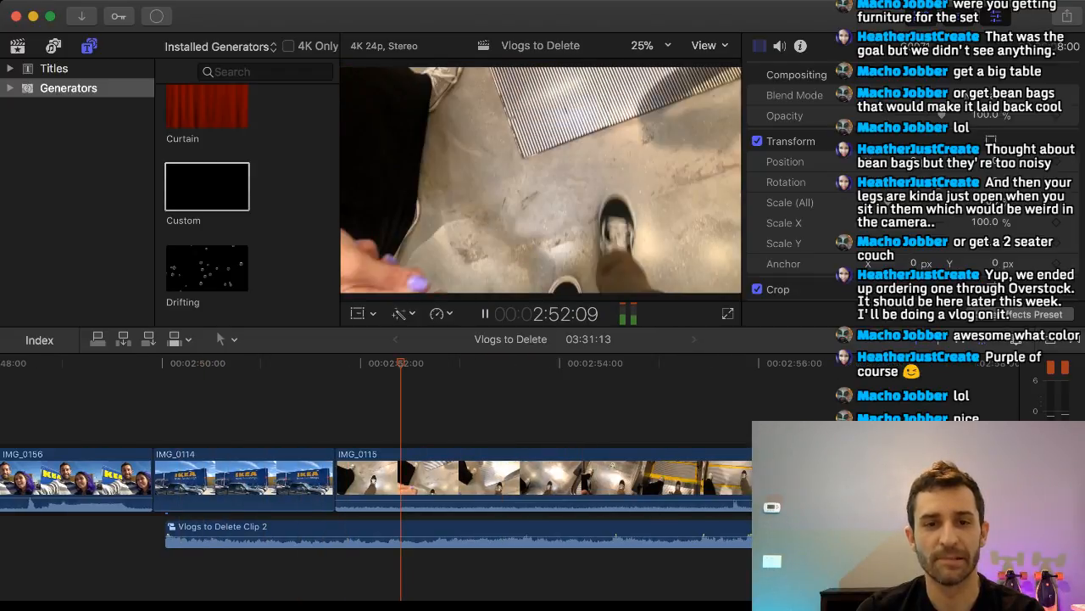
scroll(376, 480, right, 4)
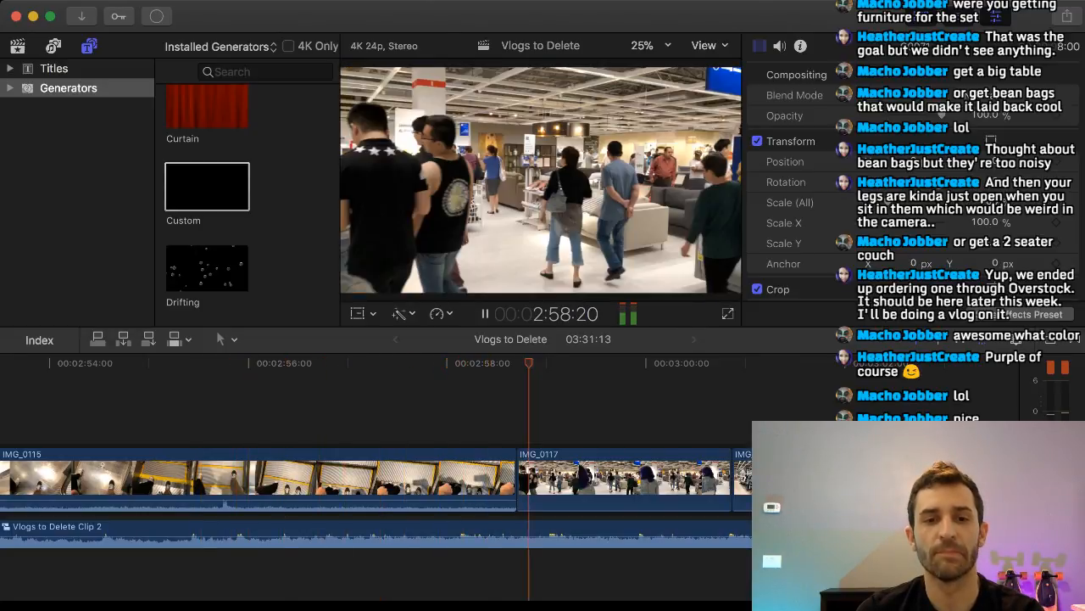
scroll(376, 480, right, 3)
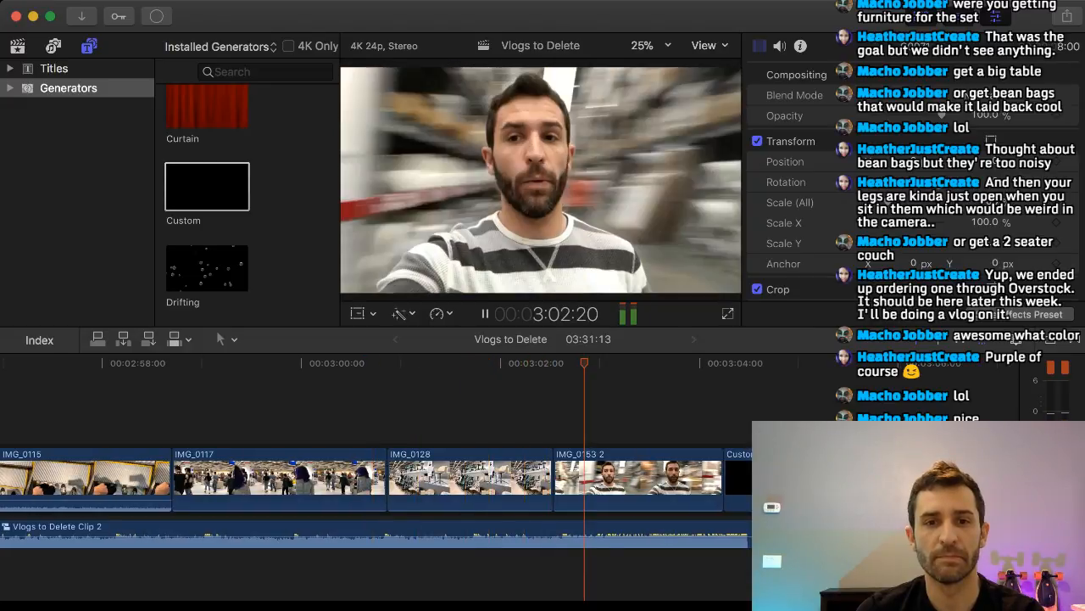
scroll(376, 480, right, 2)
scroll(377, 480, right, 2)
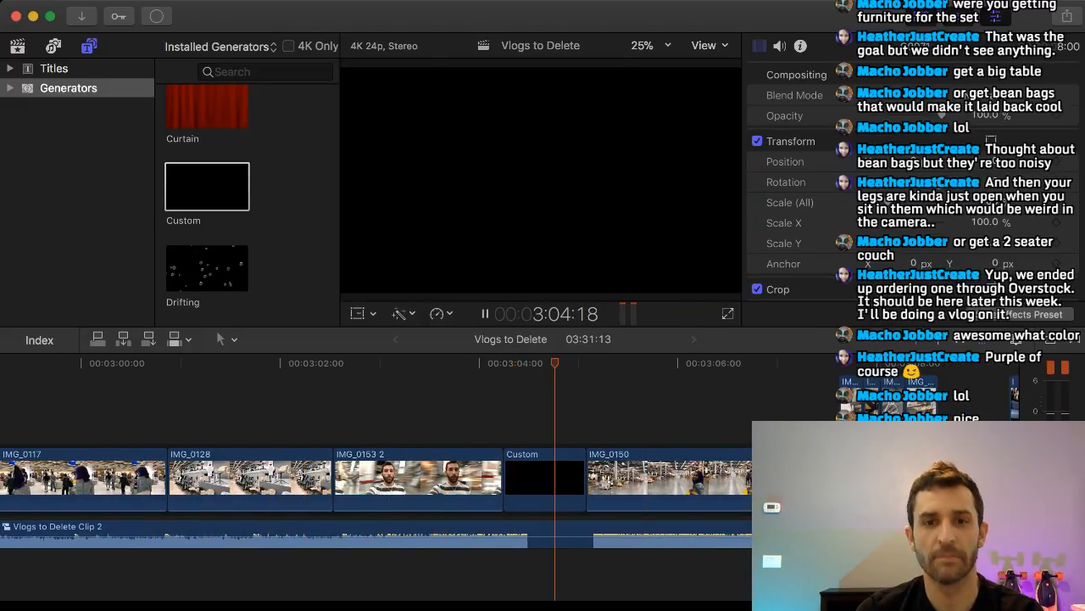
scroll(376, 480, right, 2)
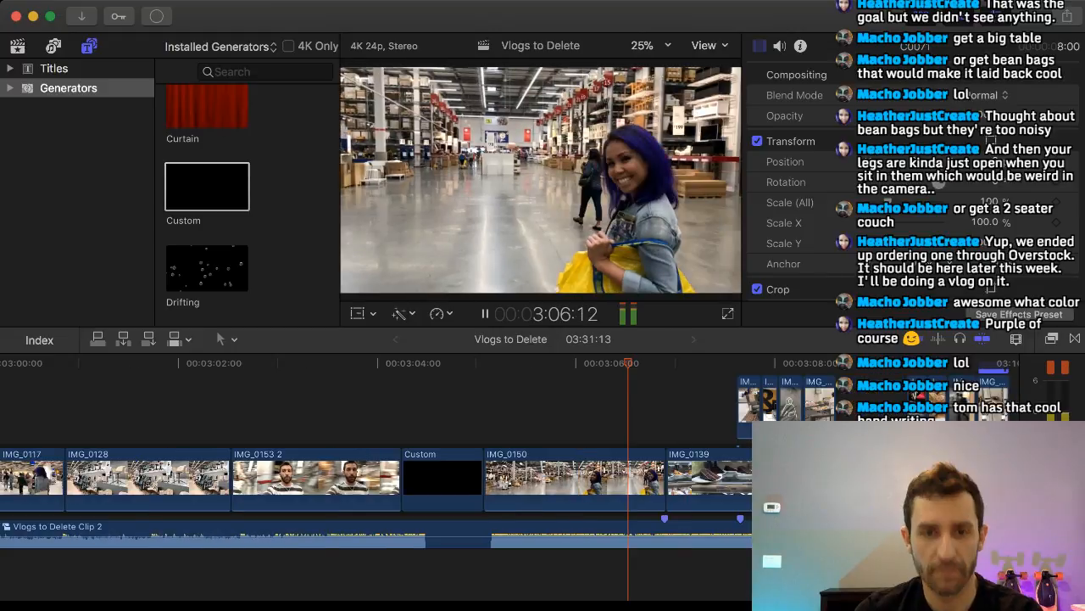
scroll(376, 480, right, 3)
scroll(376, 480, right, 3)
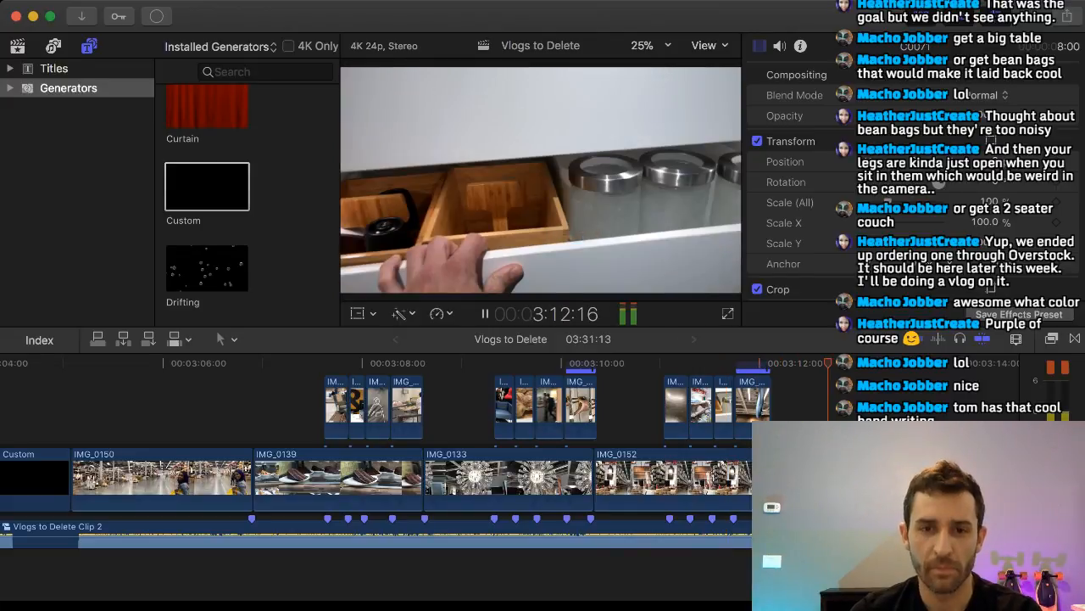
scroll(376, 480, right, 4)
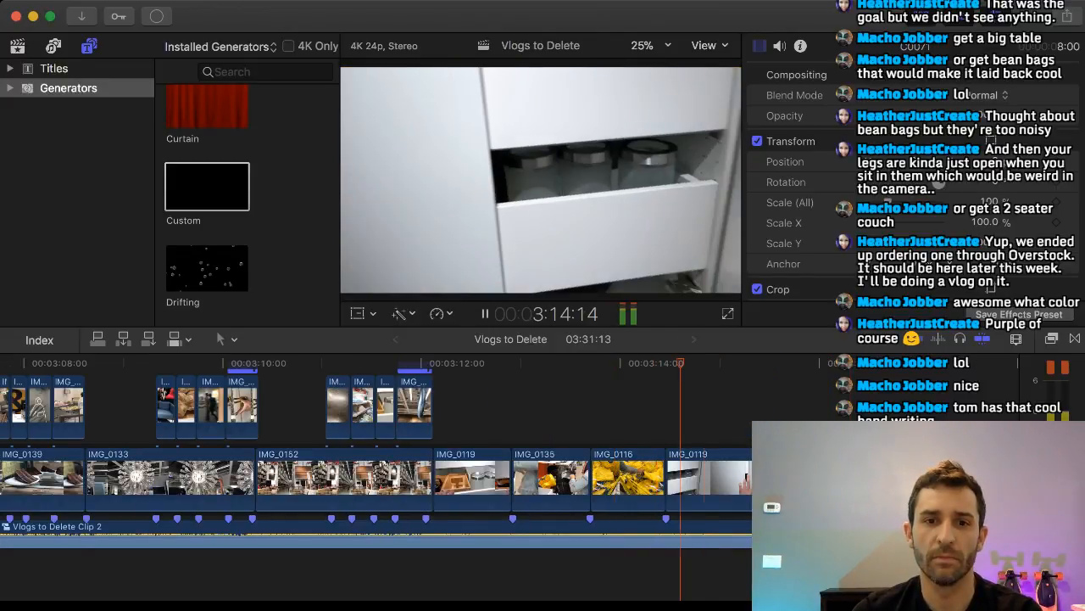
scroll(377, 480, right, 6)
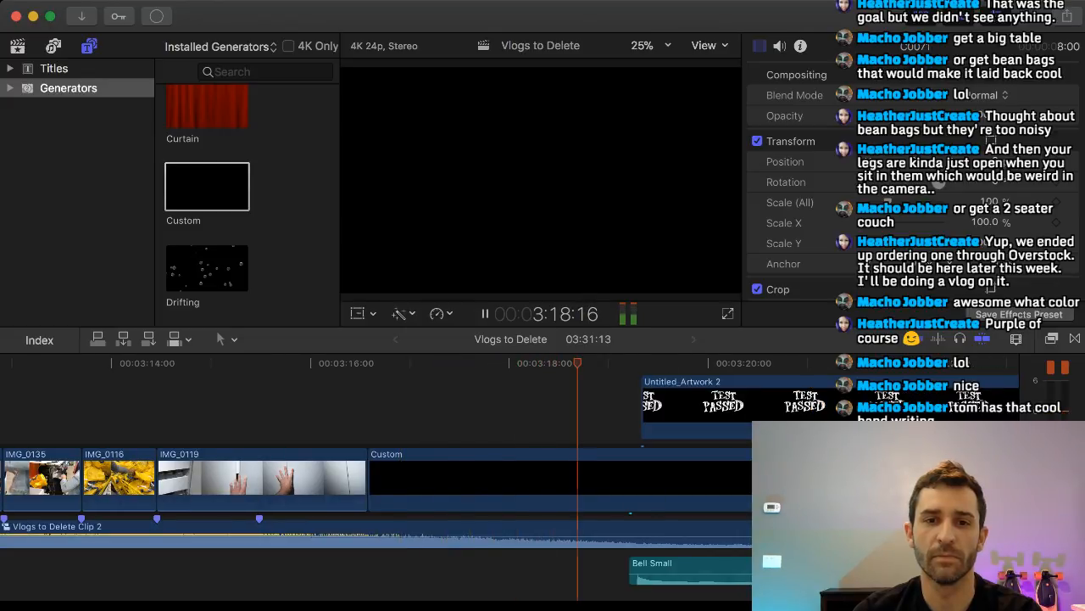
scroll(376, 480, right, 5)
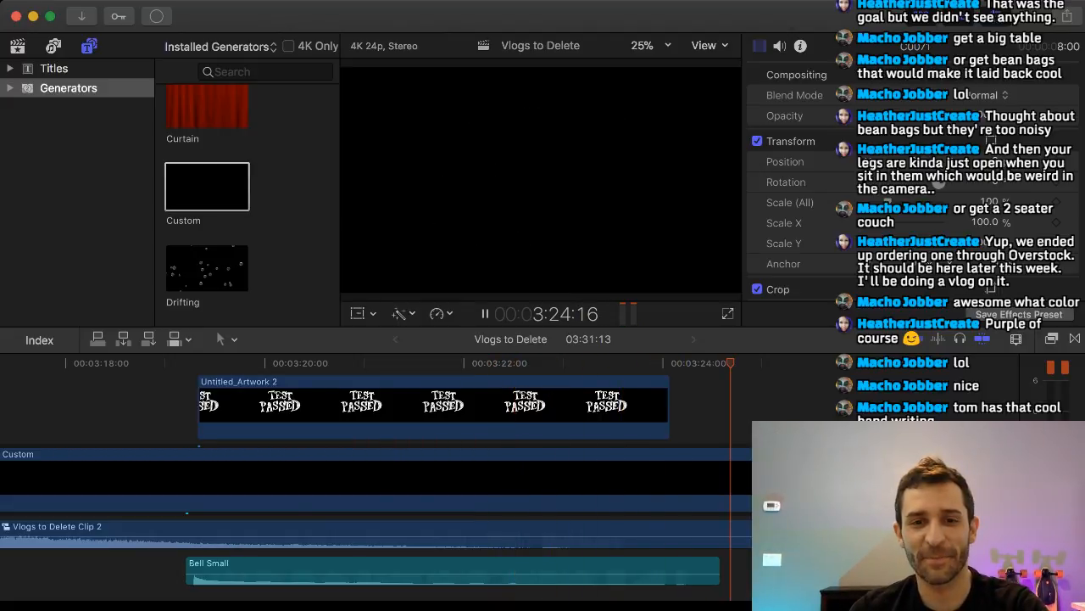
scroll(376, 480, right, 3)
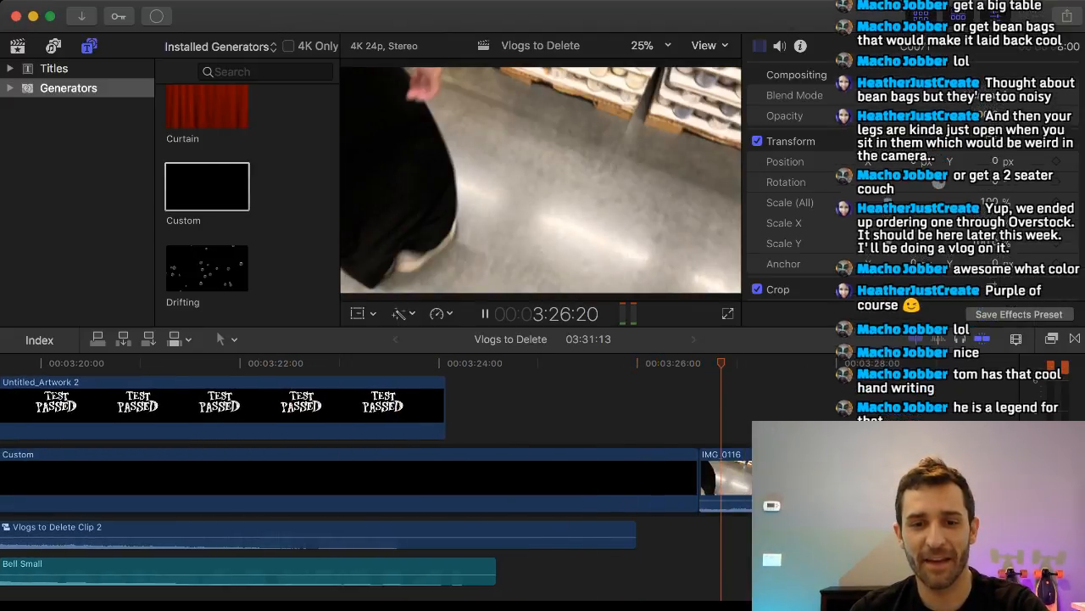
key(space)
Shorten the black Custom clip to 7:12 so it ends with the TEST PASSED artwork, and play the cut into IMG_0116.
scroll(733, 480, left, 2)
scroll(734, 480, left, 1)
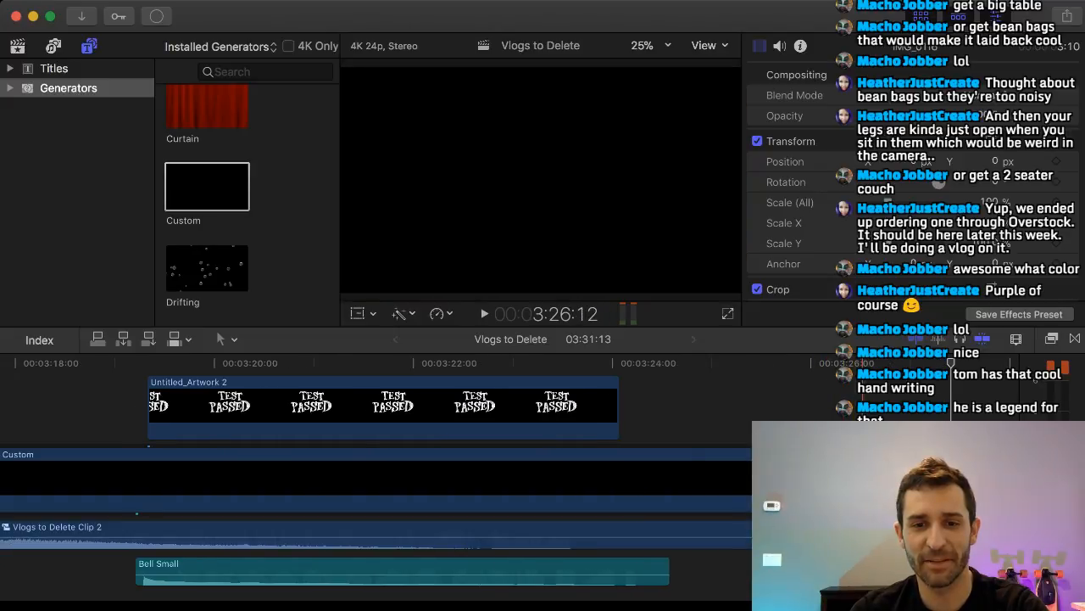
drag(871, 479, 618, 480)
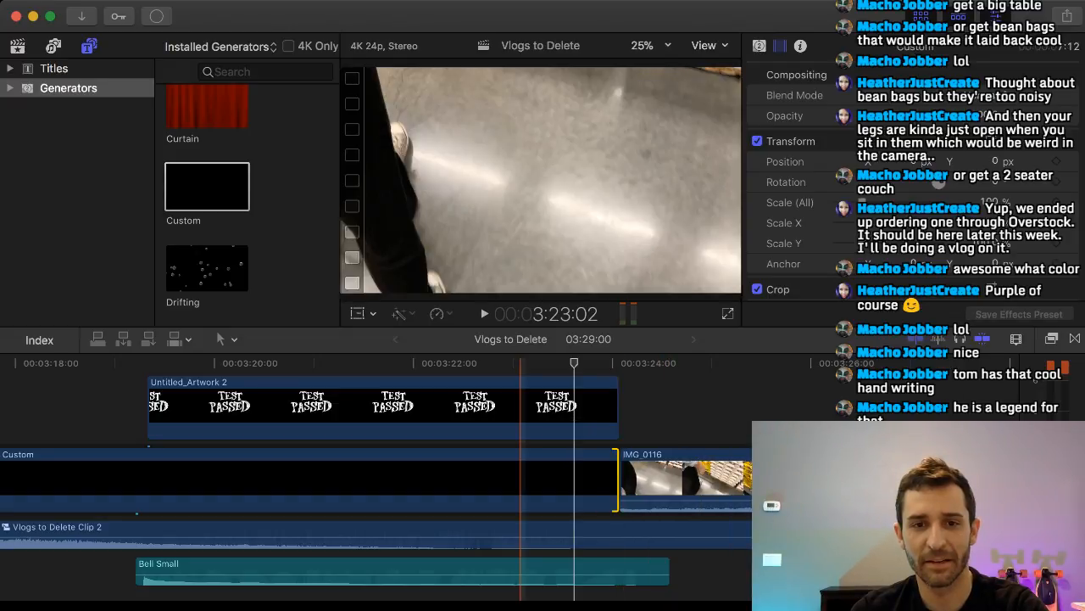
key(space)
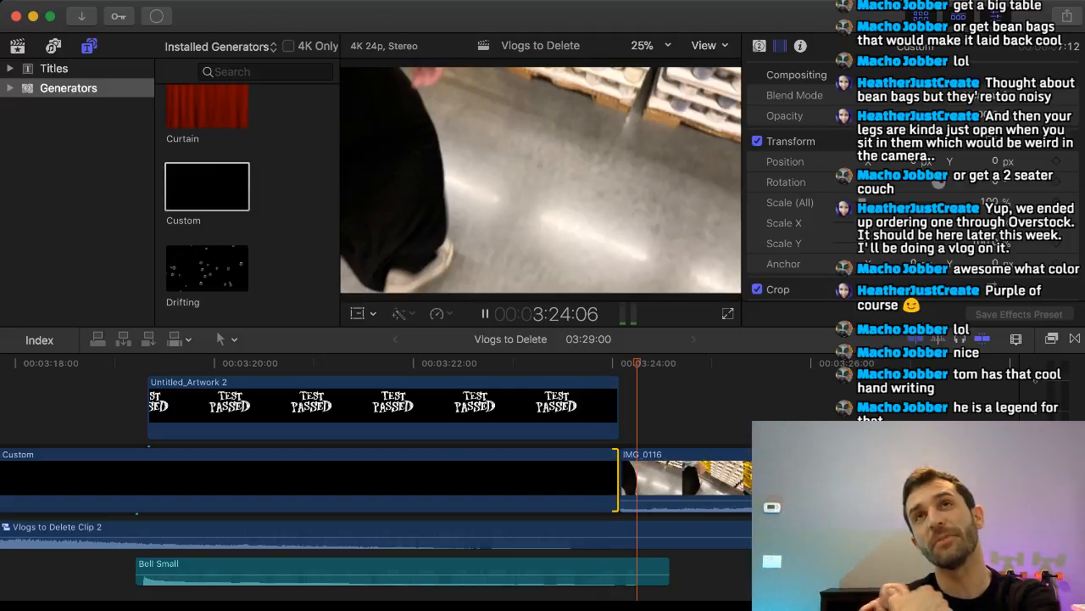
key(space)
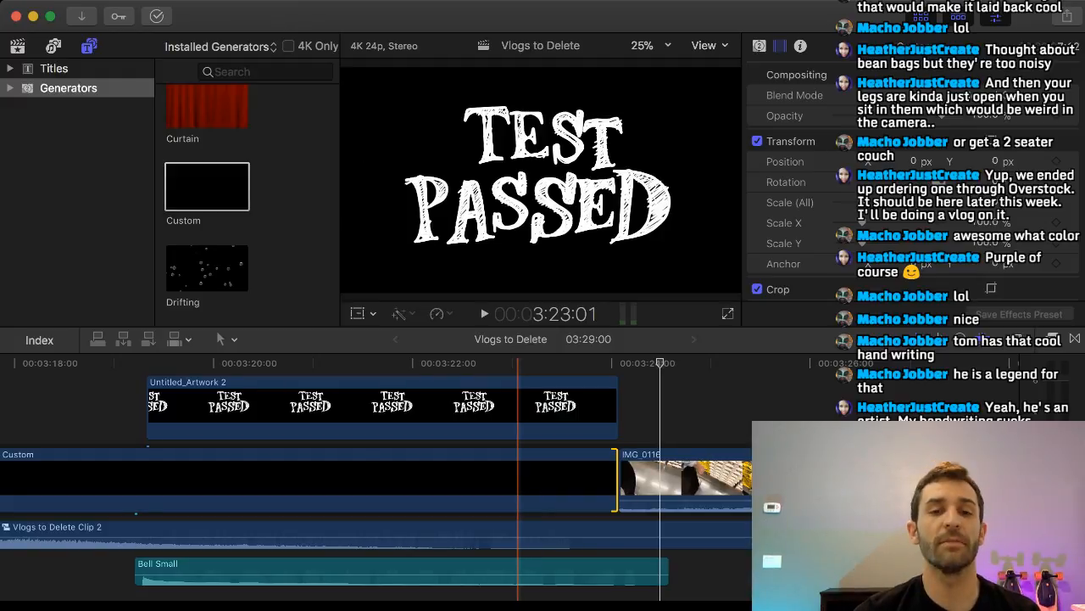
Delete the IMG_0138 clip at the end of the timeline and play from 3:23:21 through IMG_0116.
scroll(523, 475, right, 5)
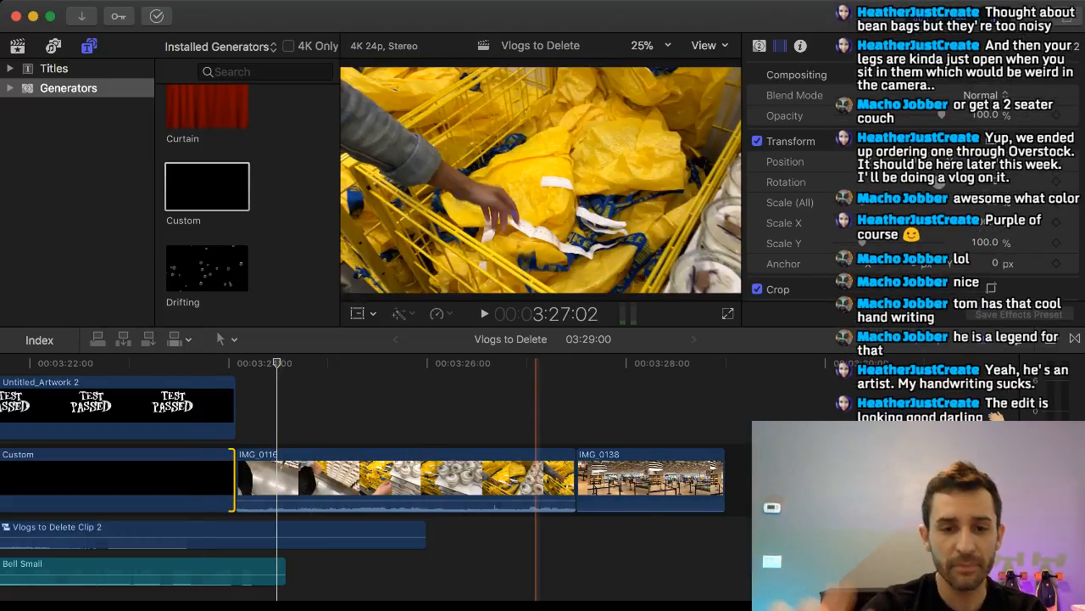
click(640, 480)
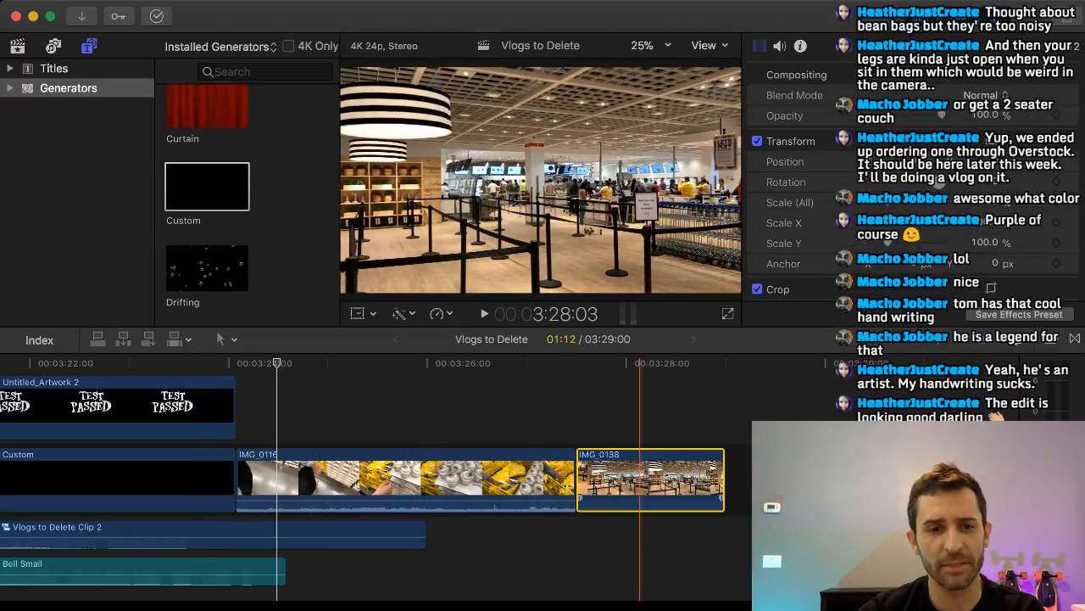
key(Delete)
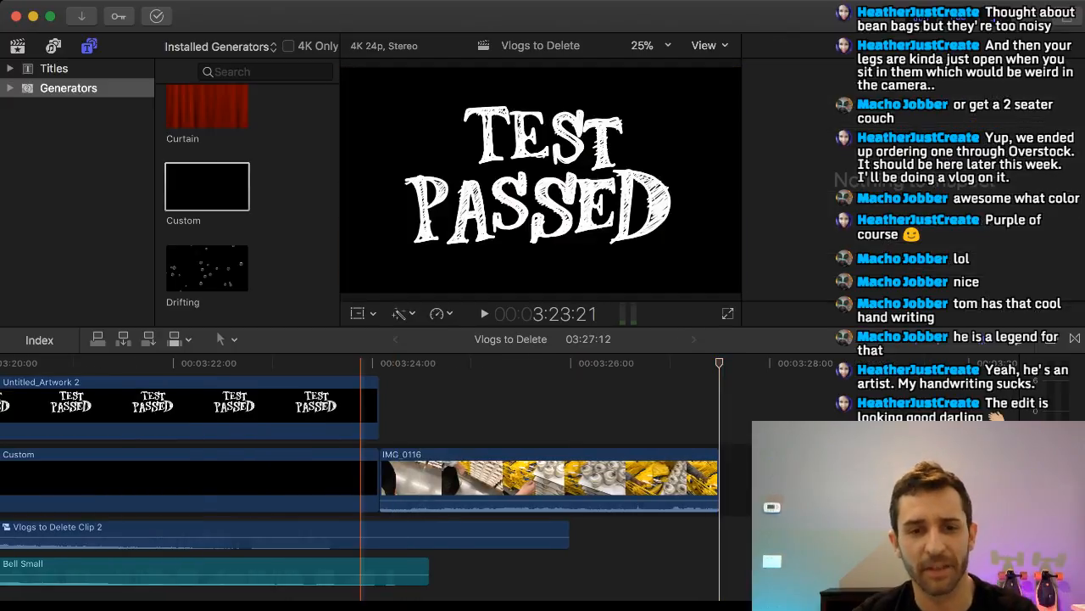
key(super+4)
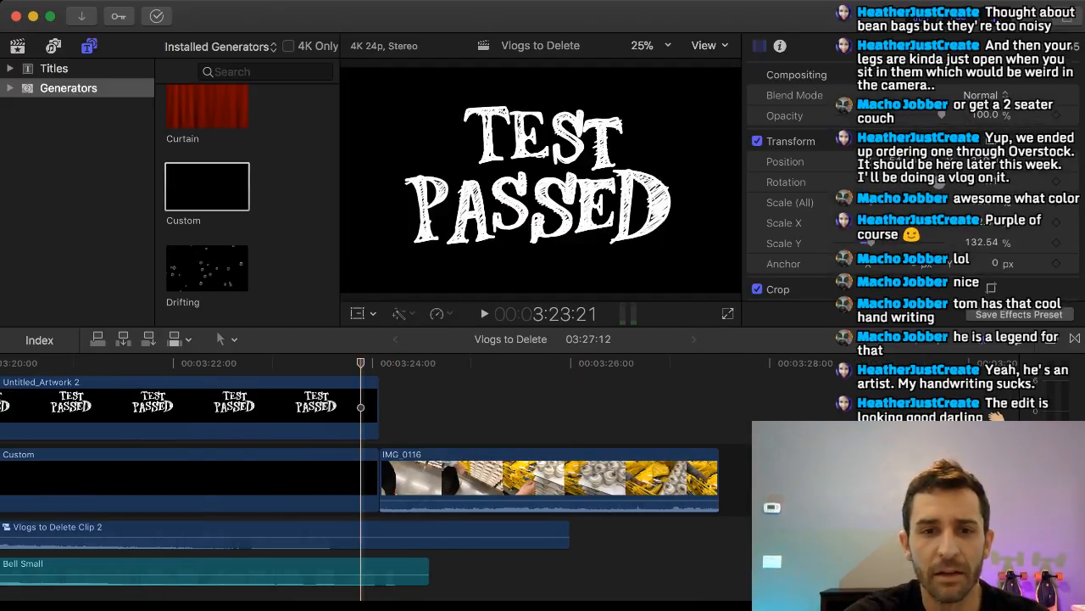
key(space)
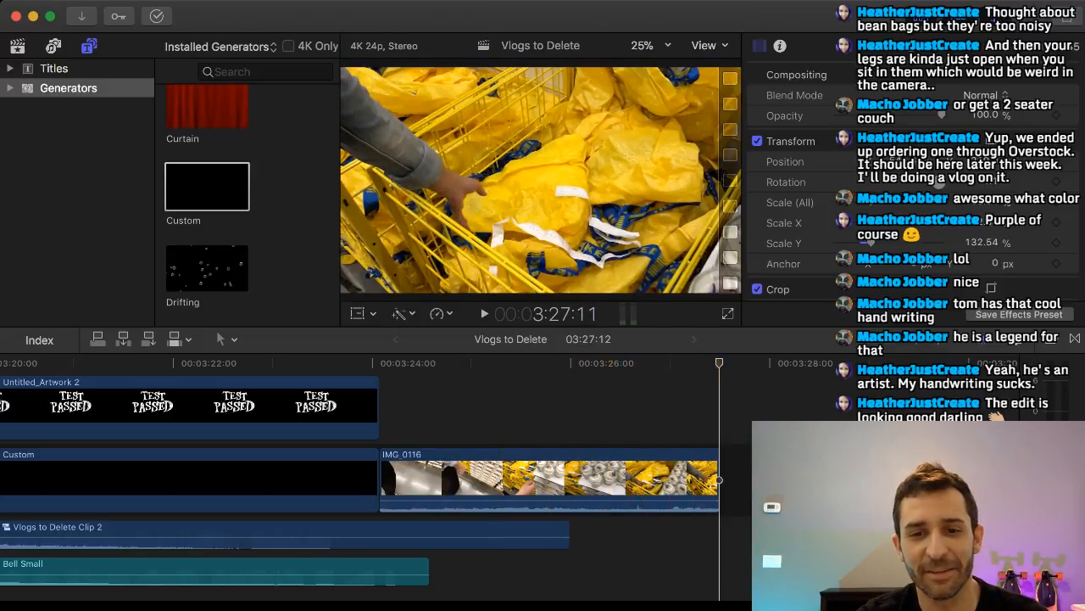
Extend the end of IMG_0116 to about 3:29:21 and play the clip to its new end.
drag(718, 480, 925, 479)
click(429, 415)
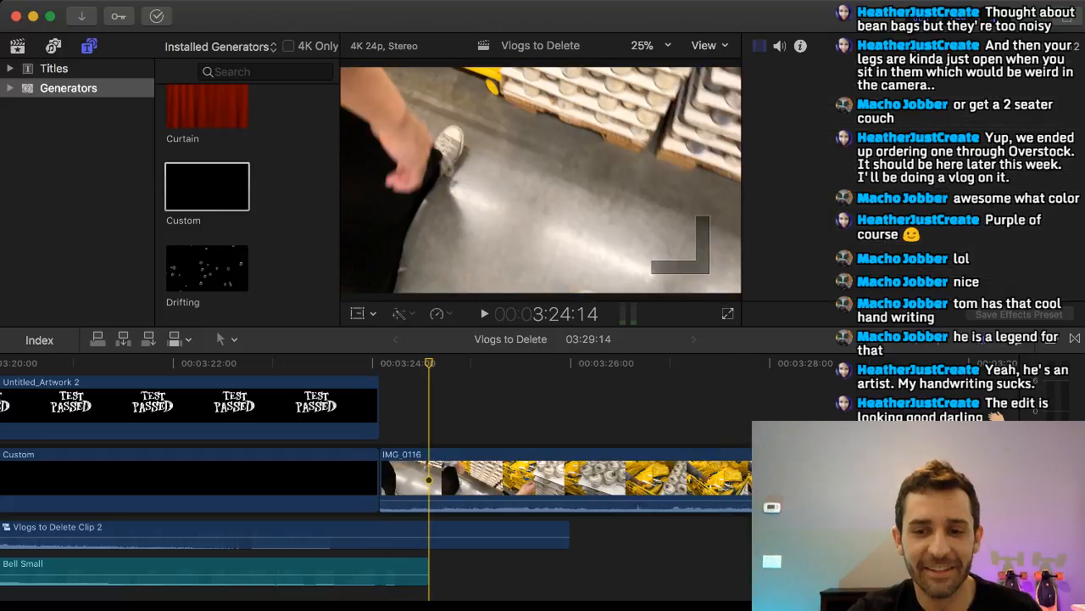
key(space)
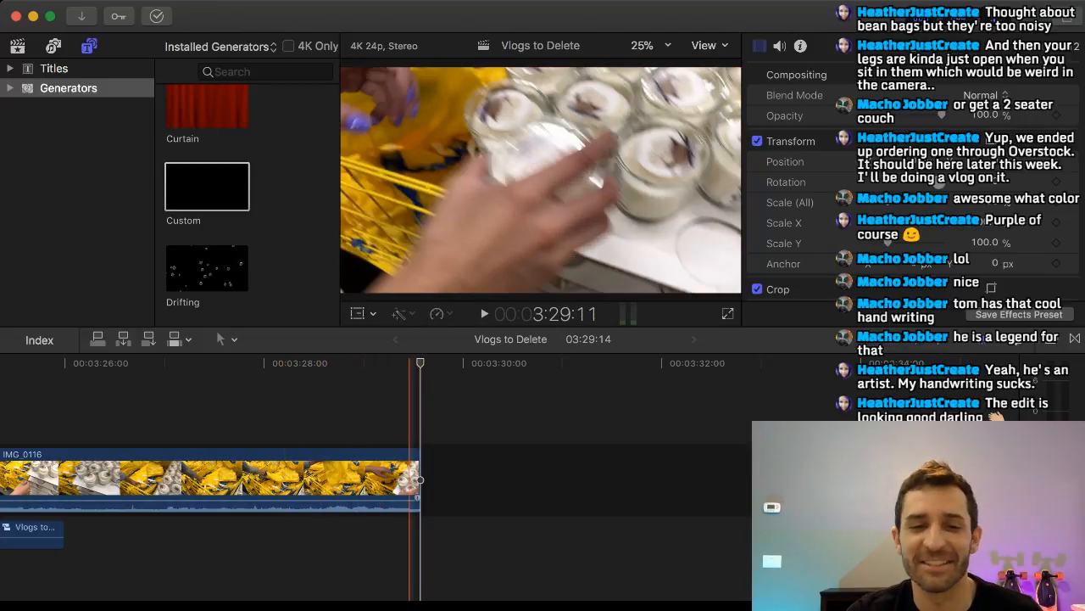
drag(419, 479, 449, 479)
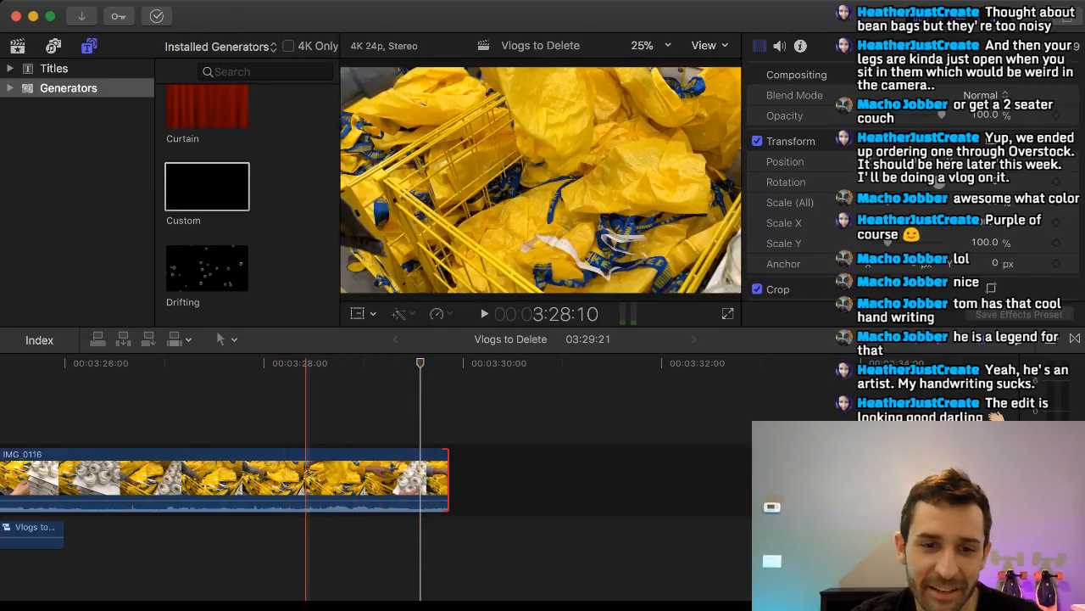
click(306, 412)
key(space)
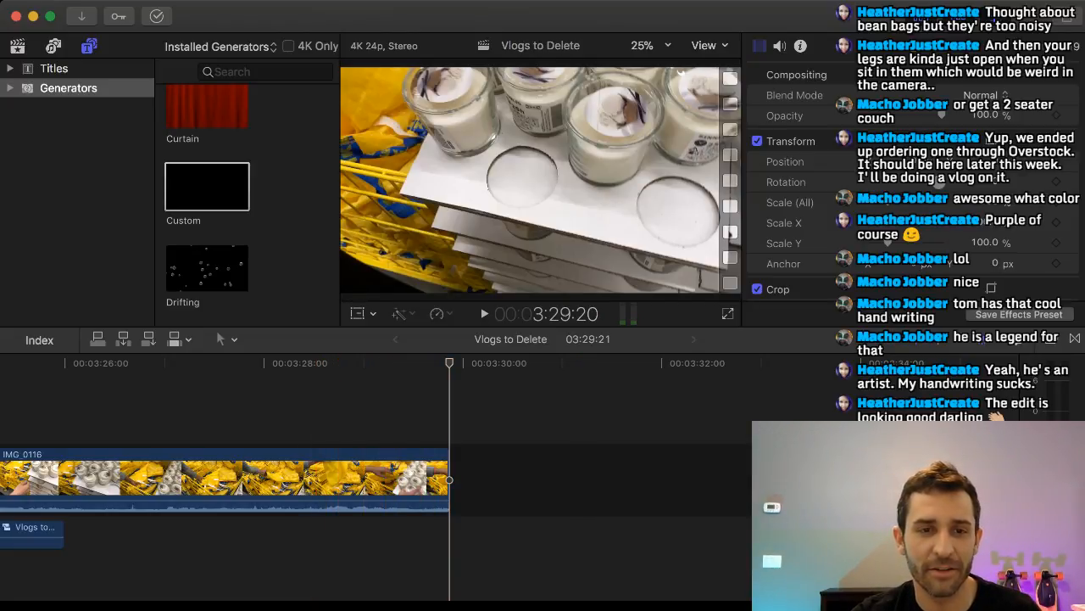
Bring the IMG_0156 clip from outside the editor into the timeline directly after IMG_0116.
key(super+Tab)
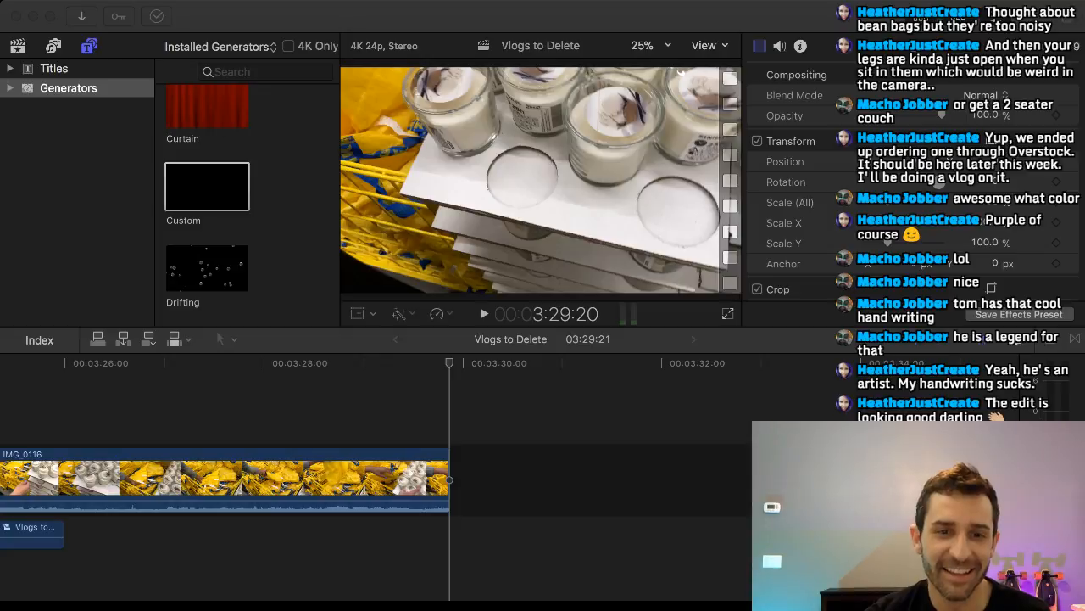
drag(561, 443, 458, 479)
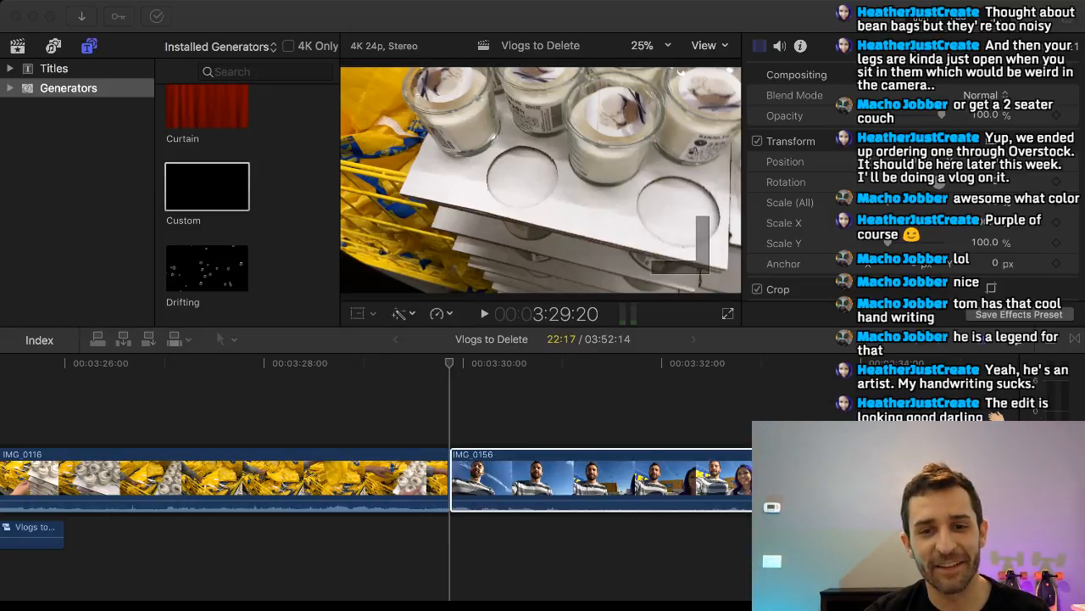
click(401, 424)
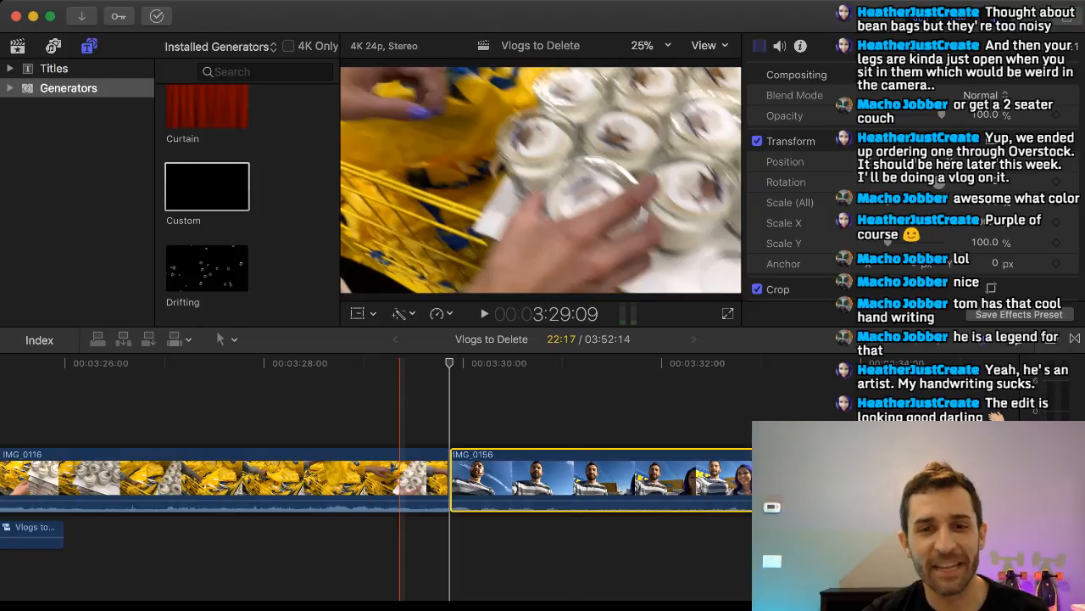
Skim through IMG_0156 and play it from its start to about 3:47:18 to find where it should end.
scroll(678, 424, right, 5)
scroll(678, 424, right, 6)
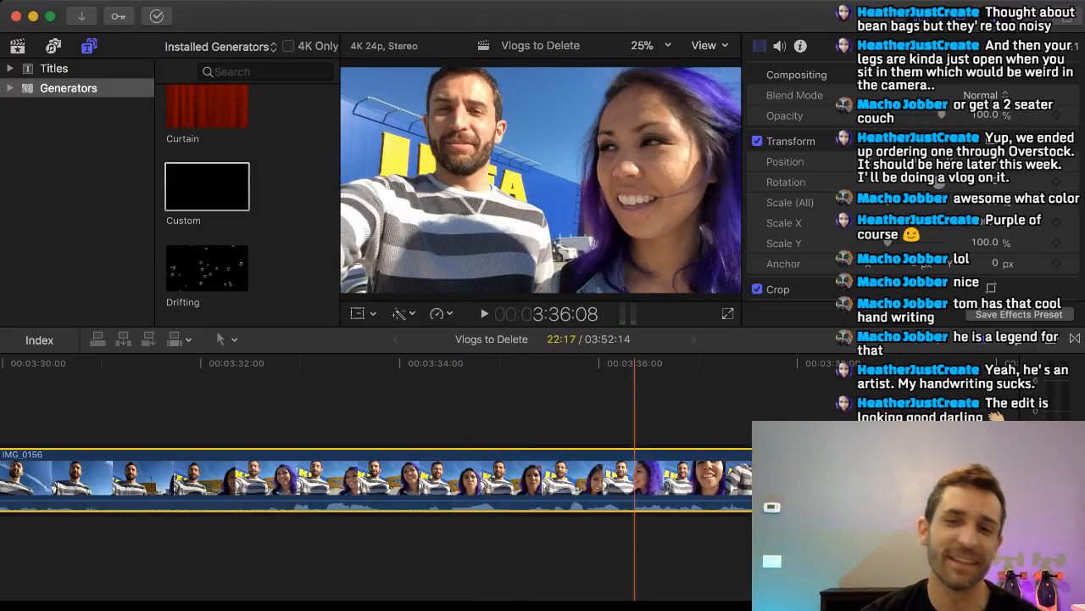
scroll(693, 479, right, 3)
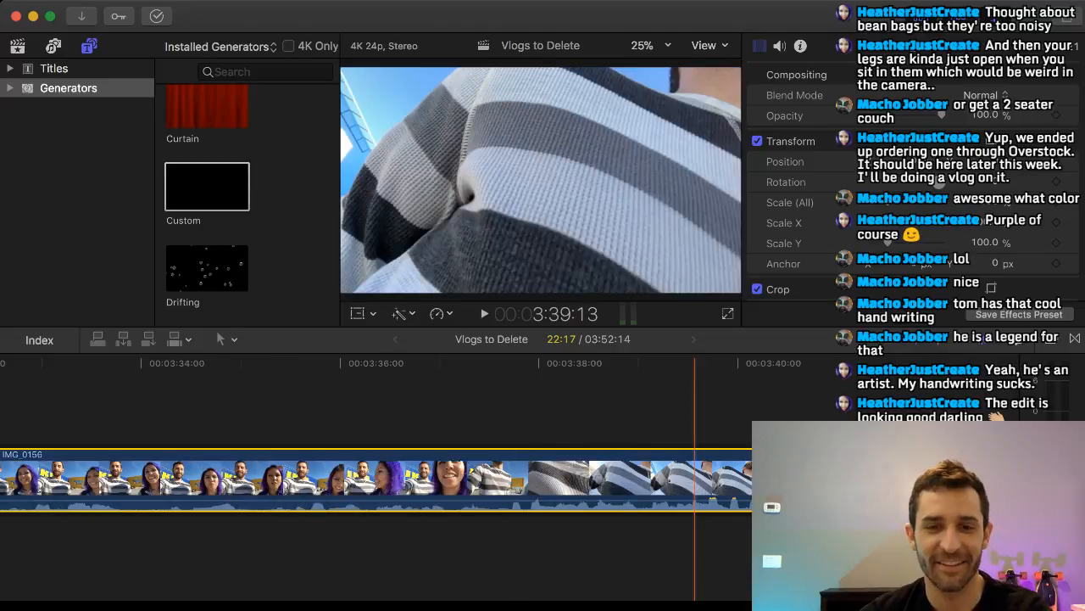
scroll(412, 479, left, 8)
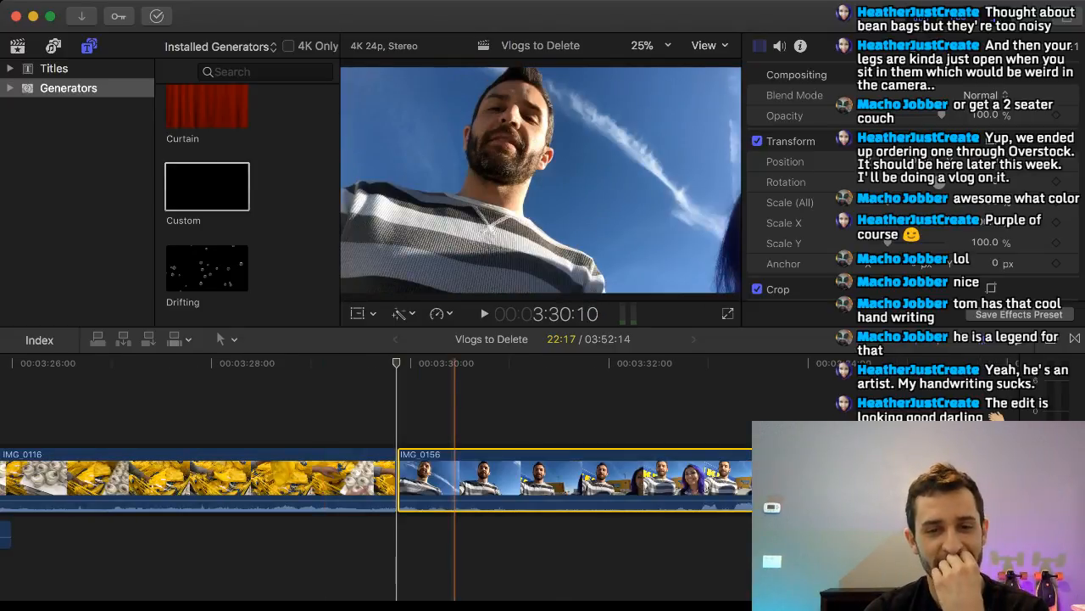
key(space)
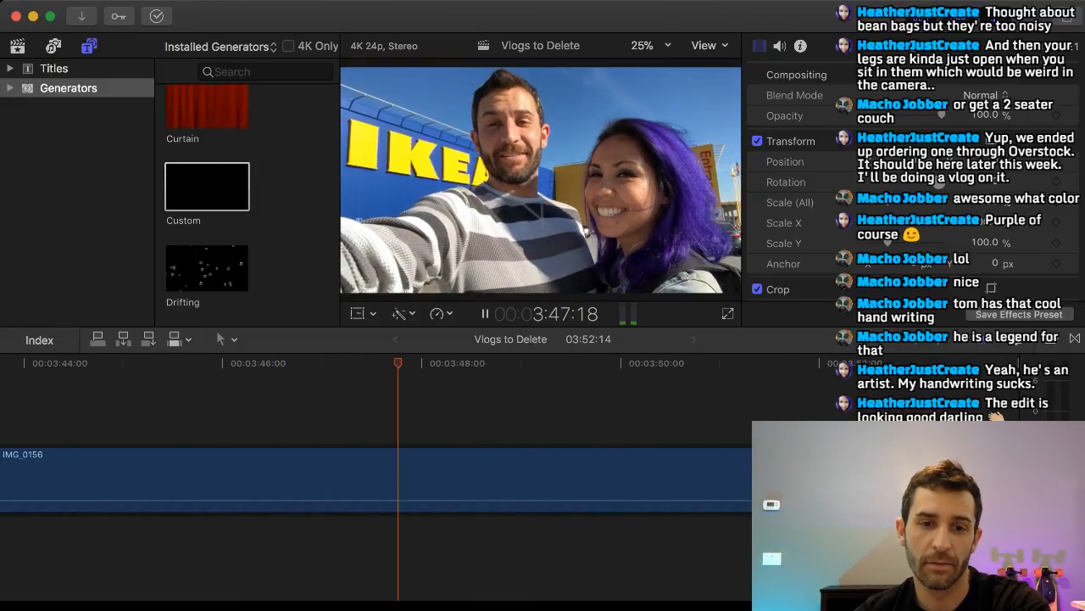
key(space)
Replay IMG_0156 from 3:46:08 and trim its end back to 3:46:17, giving a clip length of 16:20.
click(259, 414)
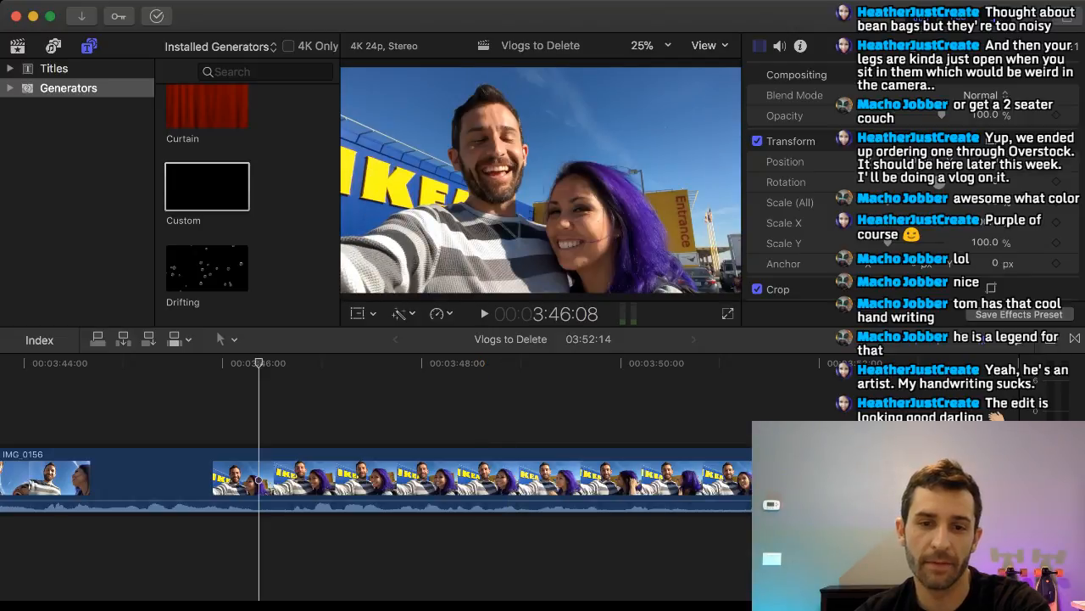
key(space)
key(space)
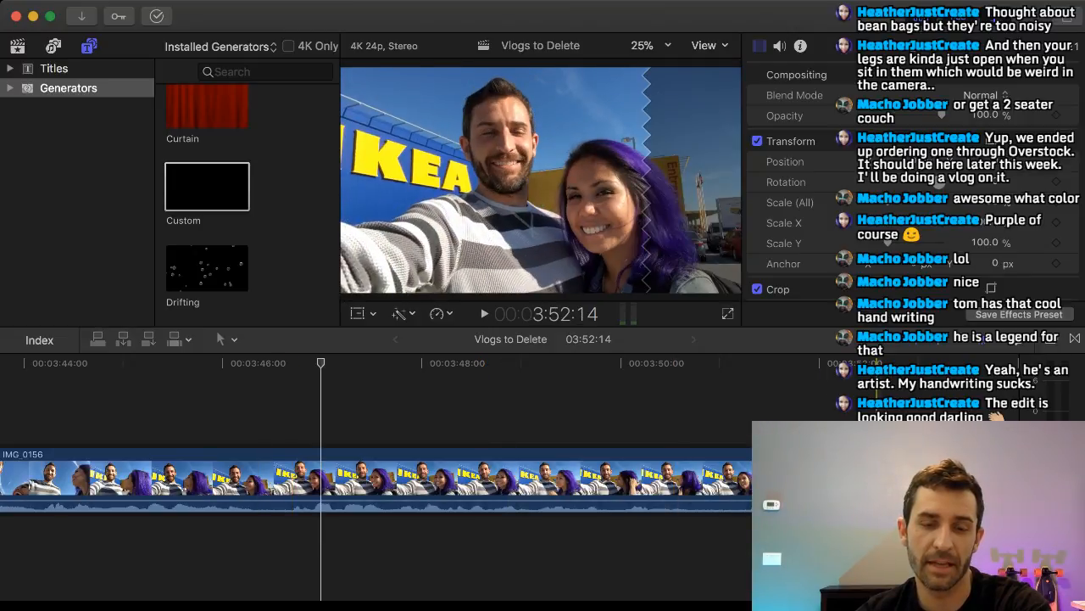
drag(881, 479, 291, 479)
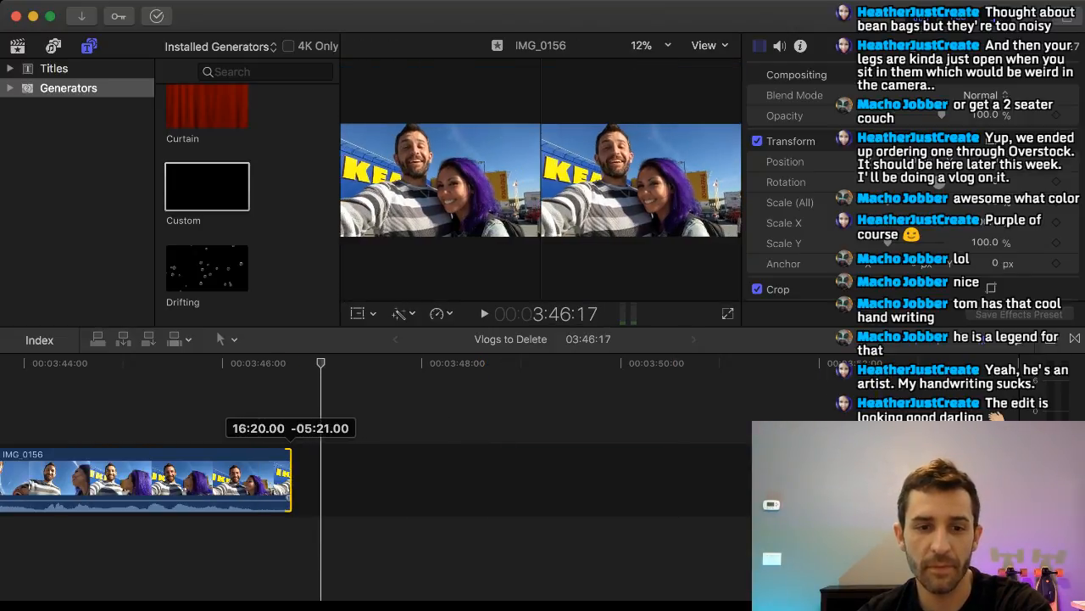
Play the cut from IMG_0116 into IMG_0156, and review the edit from 3:24:02 to the end of IMG_0156.
scroll(291, 480, left, 7)
scroll(377, 479, left, 14)
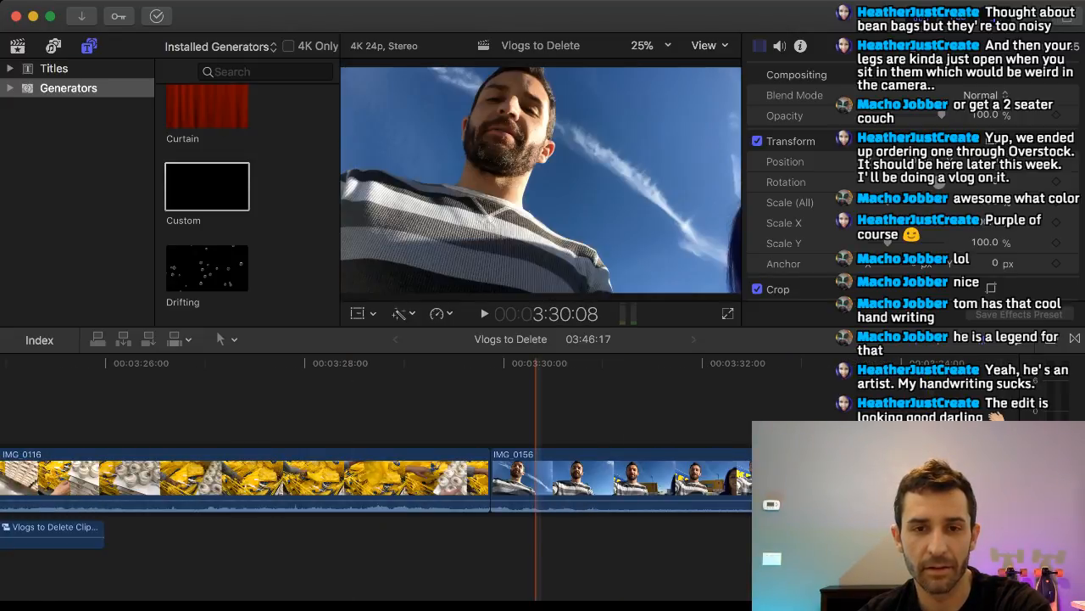
key(space)
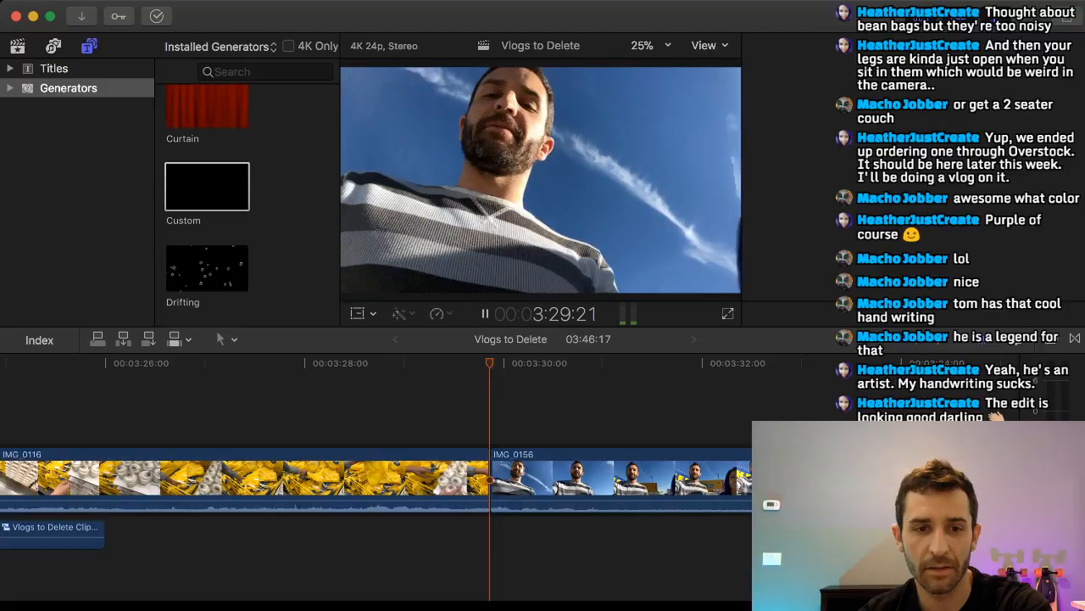
scroll(489, 479, right, 4)
key(space)
scroll(621, 480, left, 7)
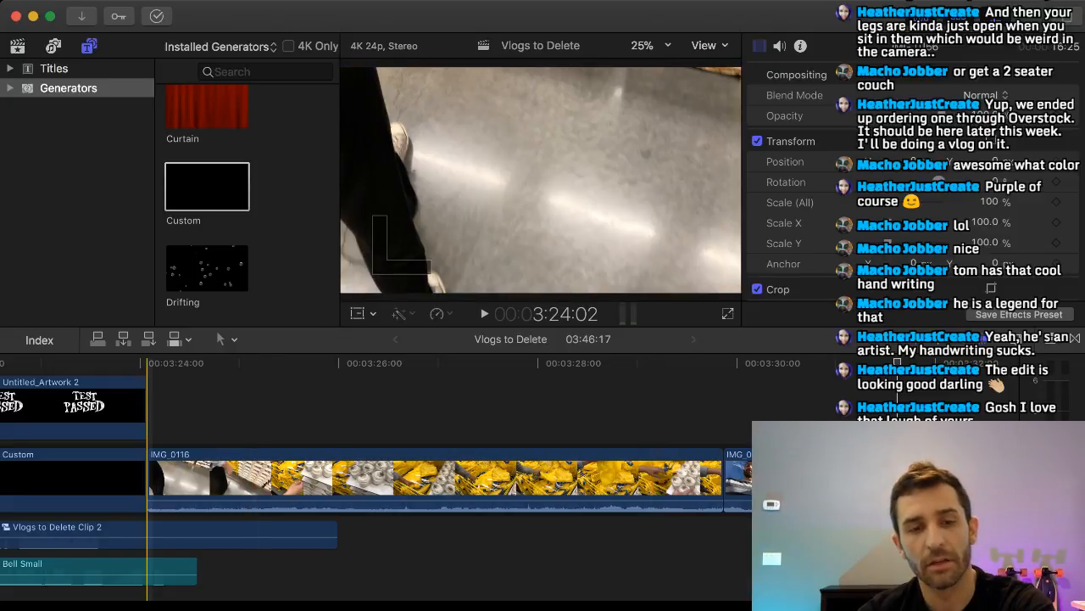
key(space)
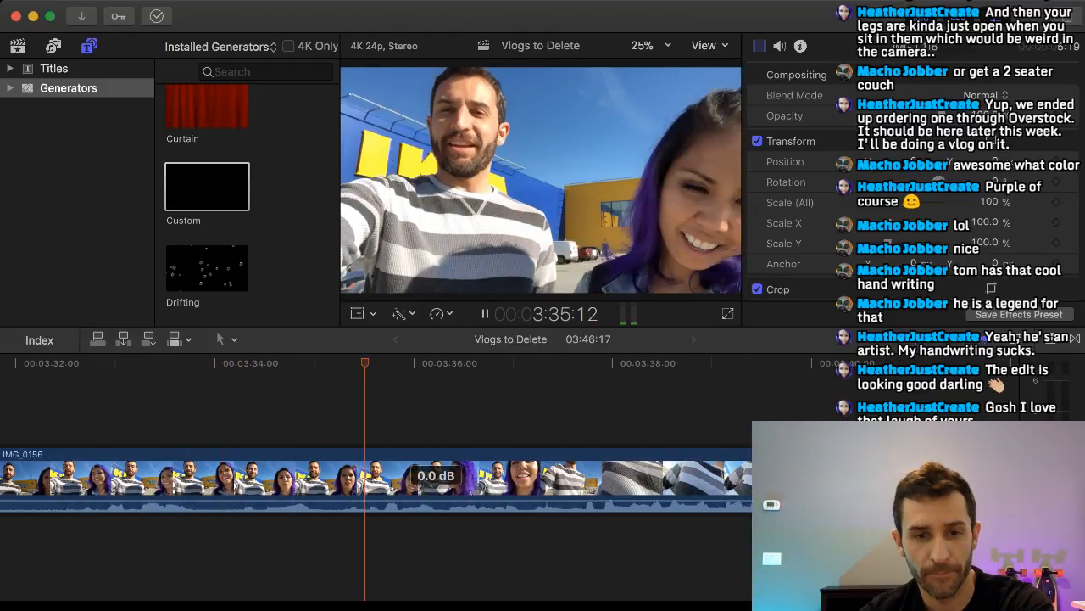
drag(436, 500, 435, 504)
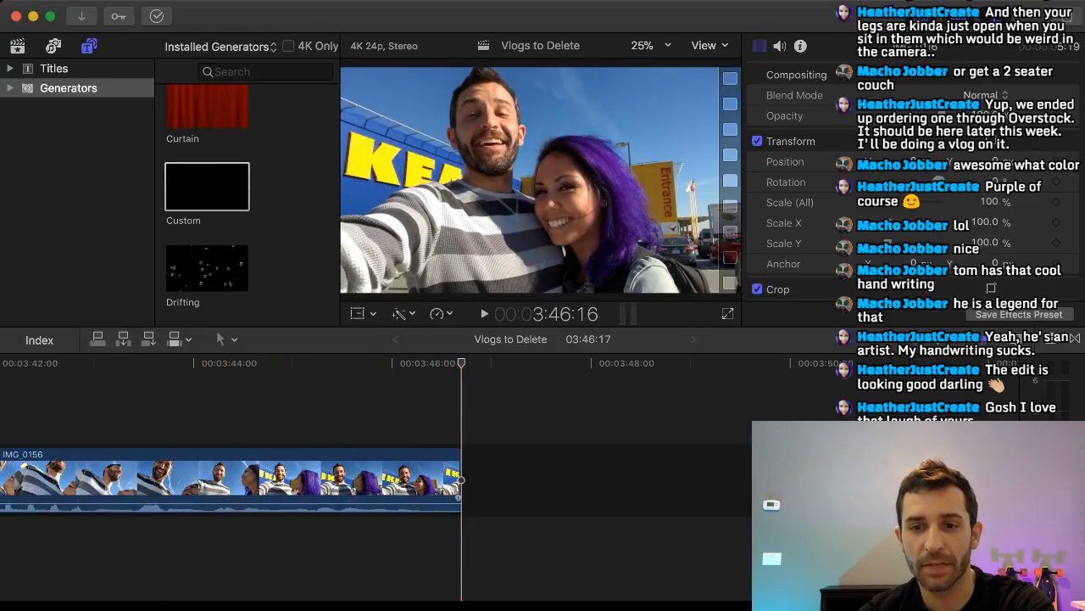
Add a dissolve transition at the end of IMG_0156, shorten it to about half a second, and play the fade from 3:44:12.
key(ctrl+super+5)
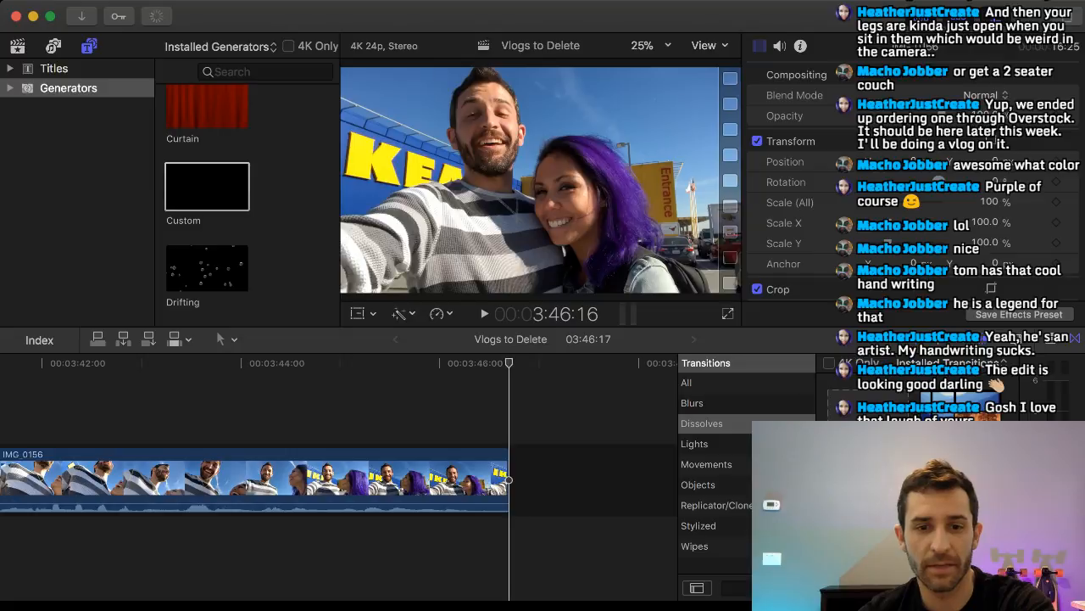
drag(868, 405, 547, 487)
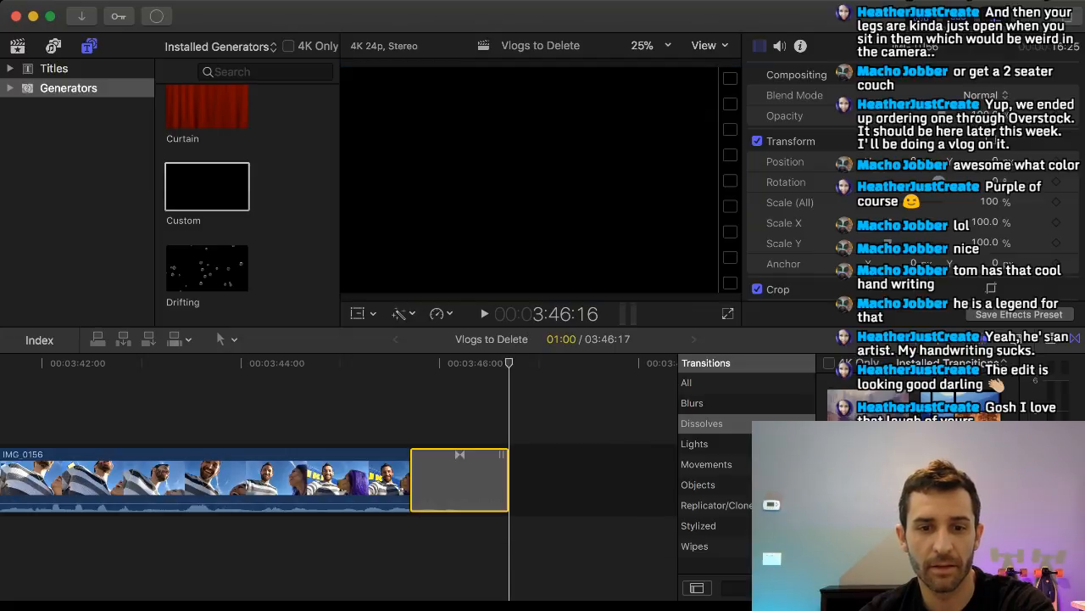
drag(412, 479, 456, 480)
click(289, 480)
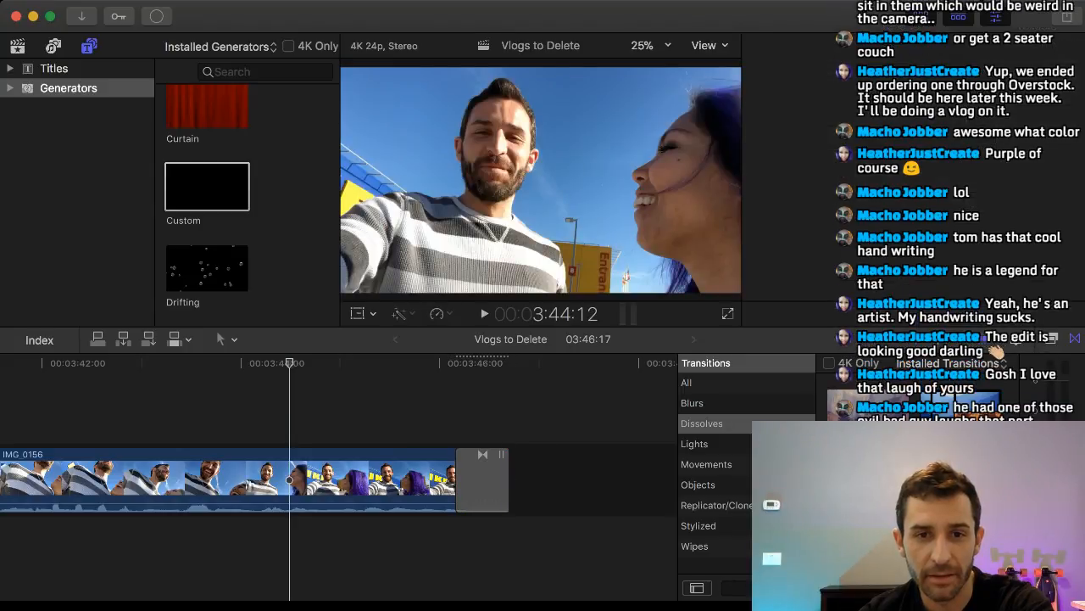
key(super+4)
key(space)
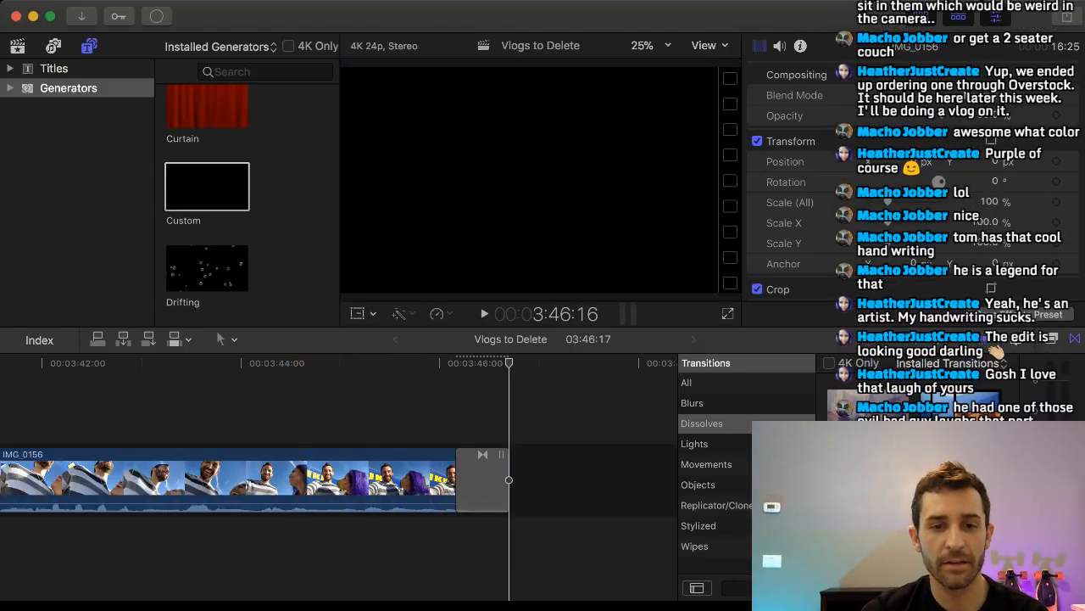
Go back through the timeline to the montage's last clips before the black Custom clip.
scroll(581, 480, left, 10)
scroll(582, 480, left, 10)
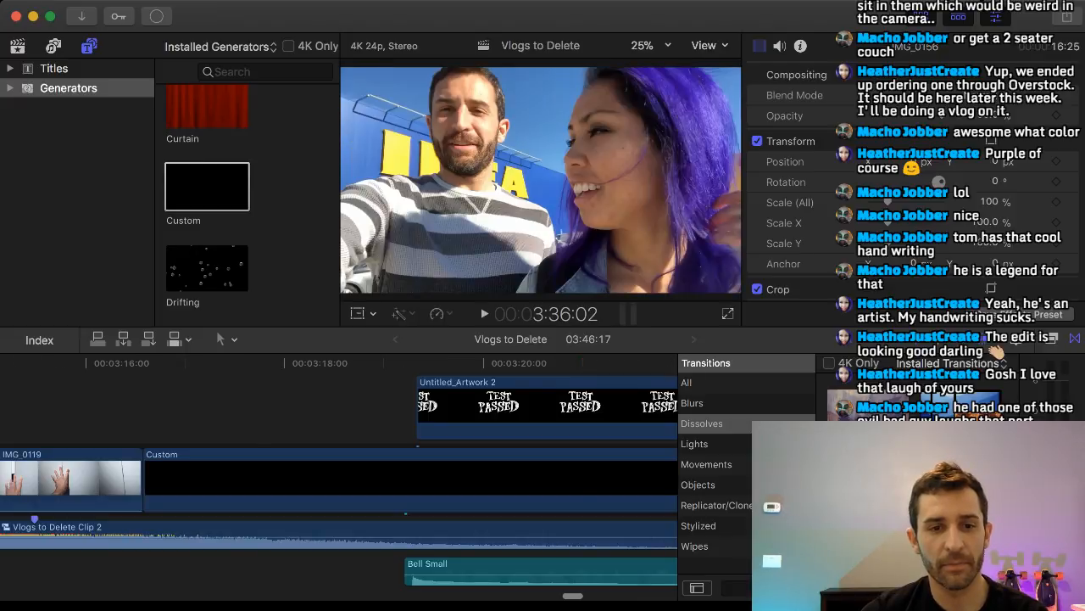
scroll(582, 480, left, 20)
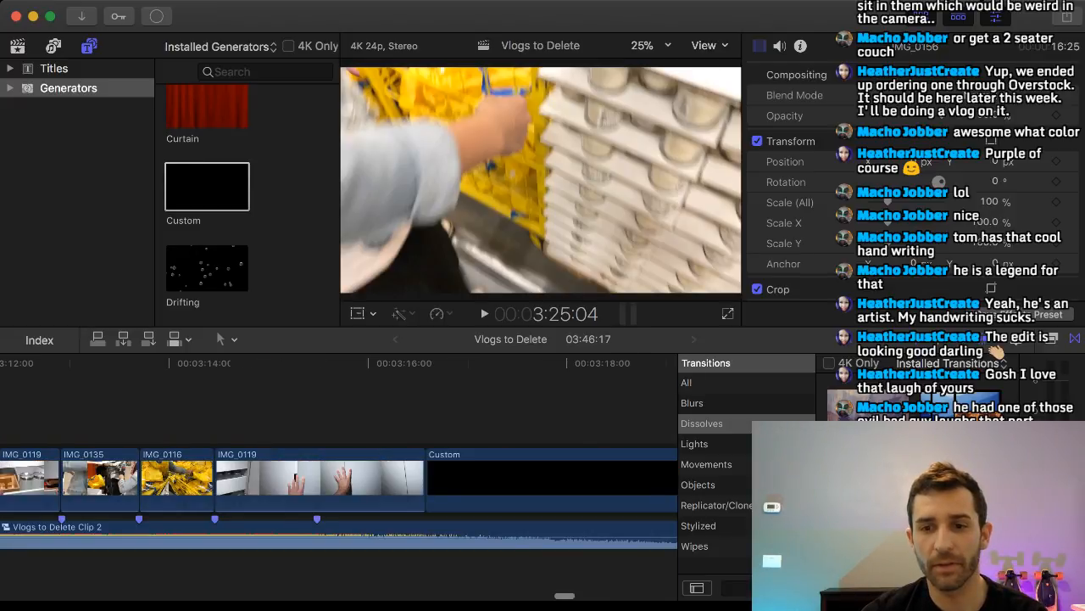